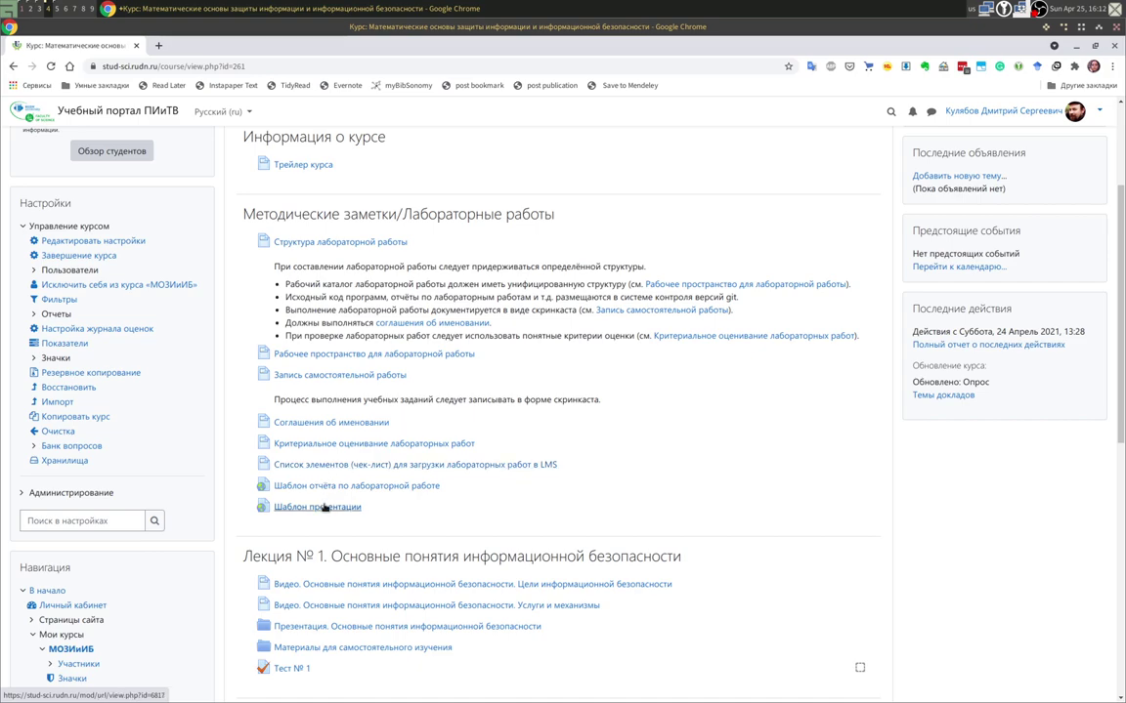
Open the "Структура лабораторной работы" page in a new tab, examine its "Основные положения" list, and close the page.
middle_click(339, 242)
left_click(215, 45)
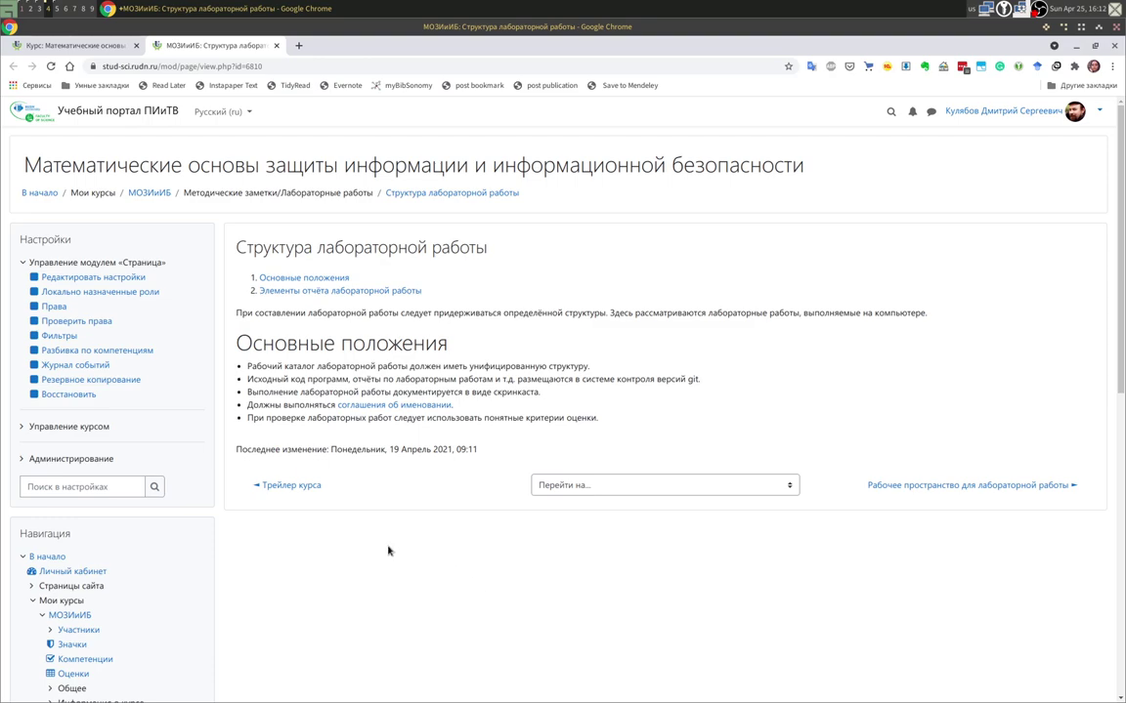
left_click_drag(292, 367, 544, 418)
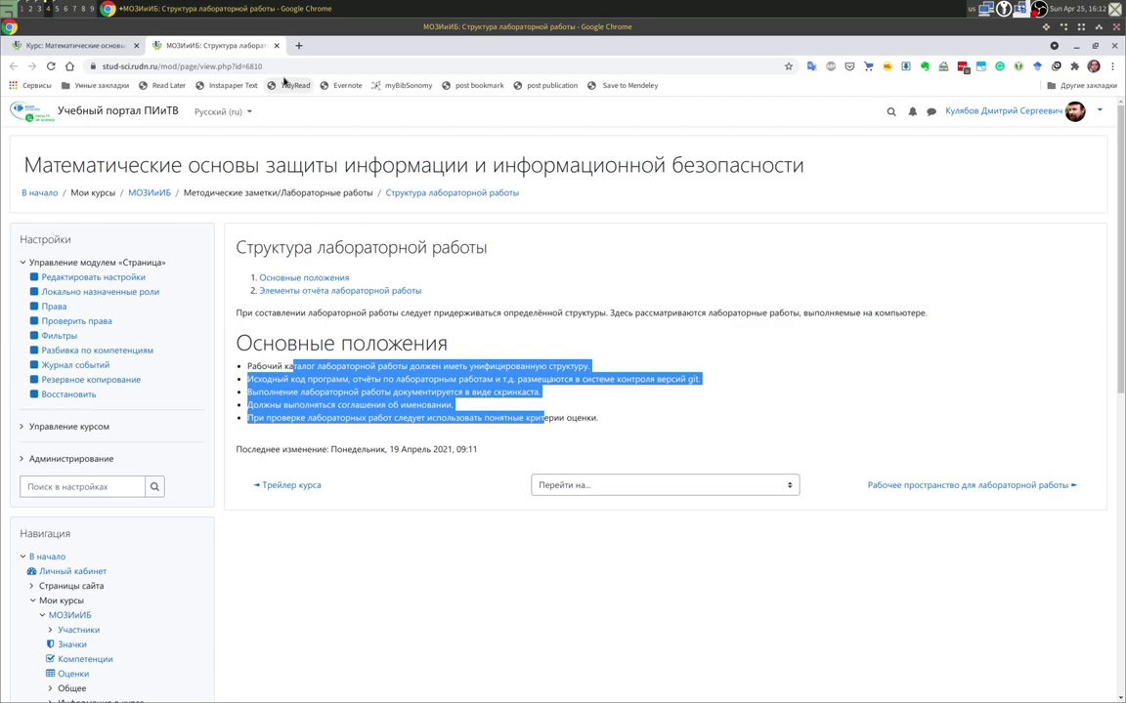
left_click(413, 374)
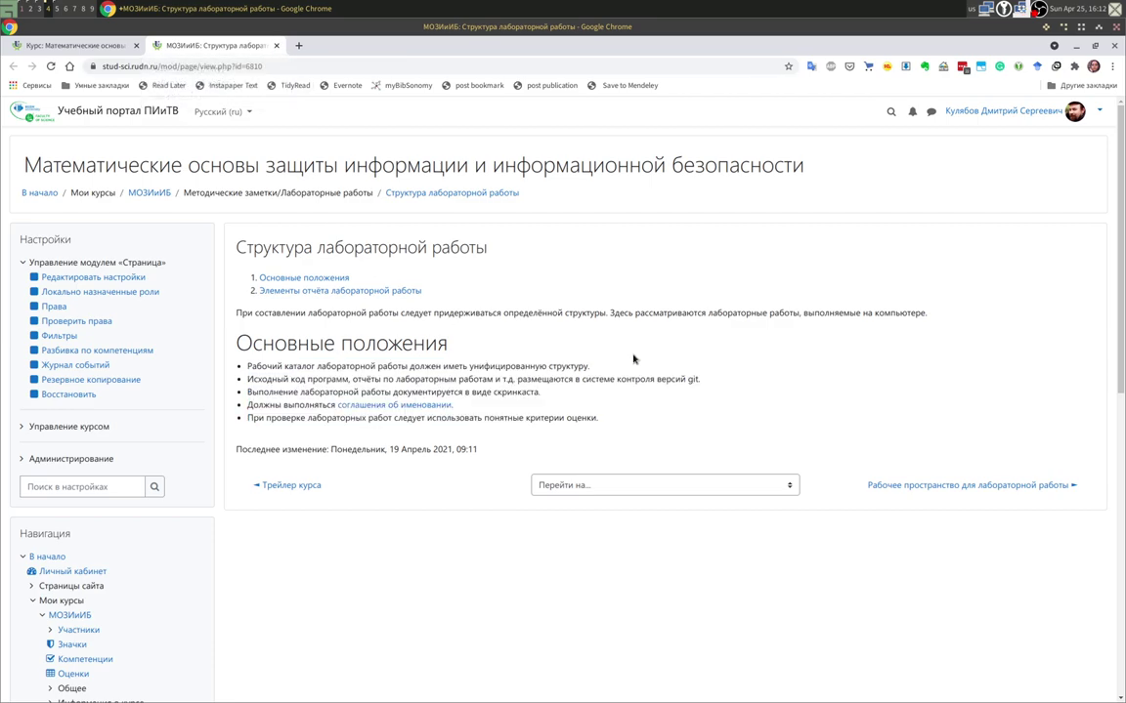
left_click_drag(362, 367, 572, 371)
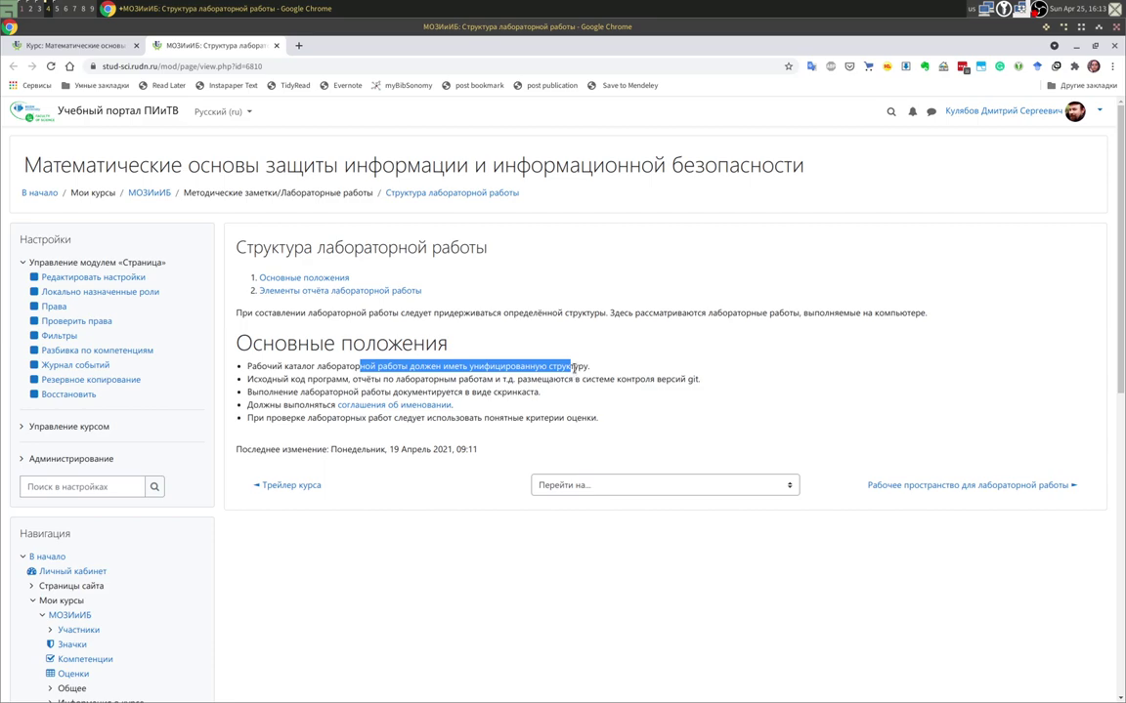
left_click(275, 46)
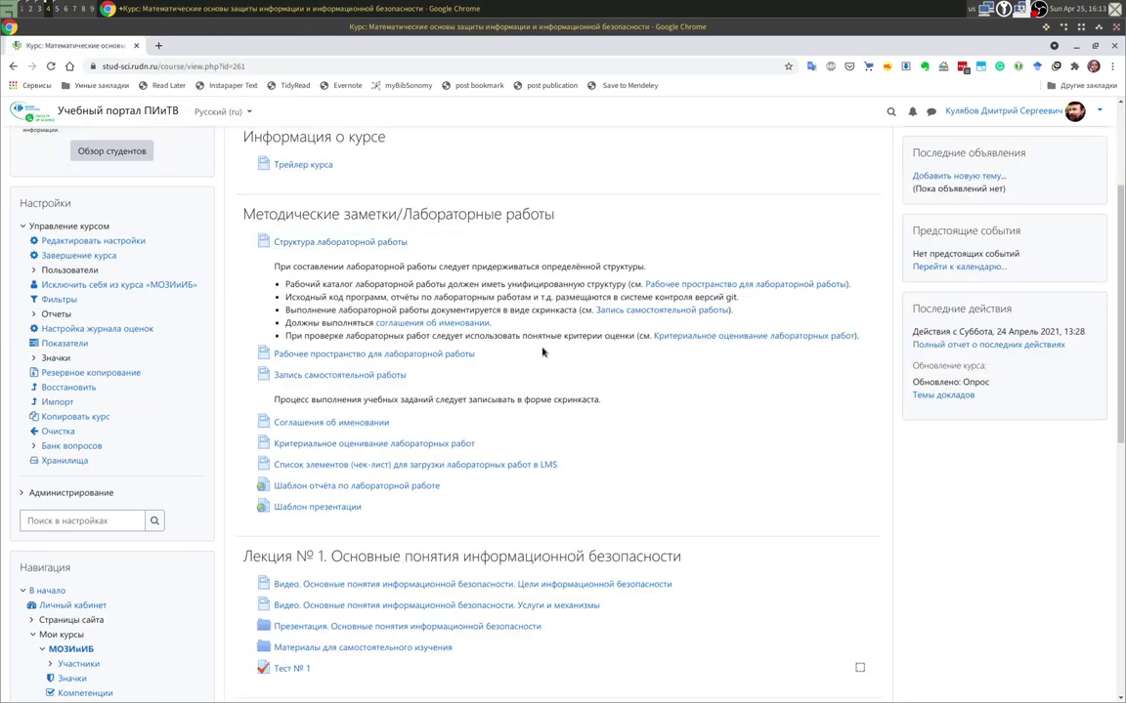
Open "Рабочее пространство для лабораторной работы" in a new tab, examine the required directory hierarchy, and close the page.
middle_click(424, 354)
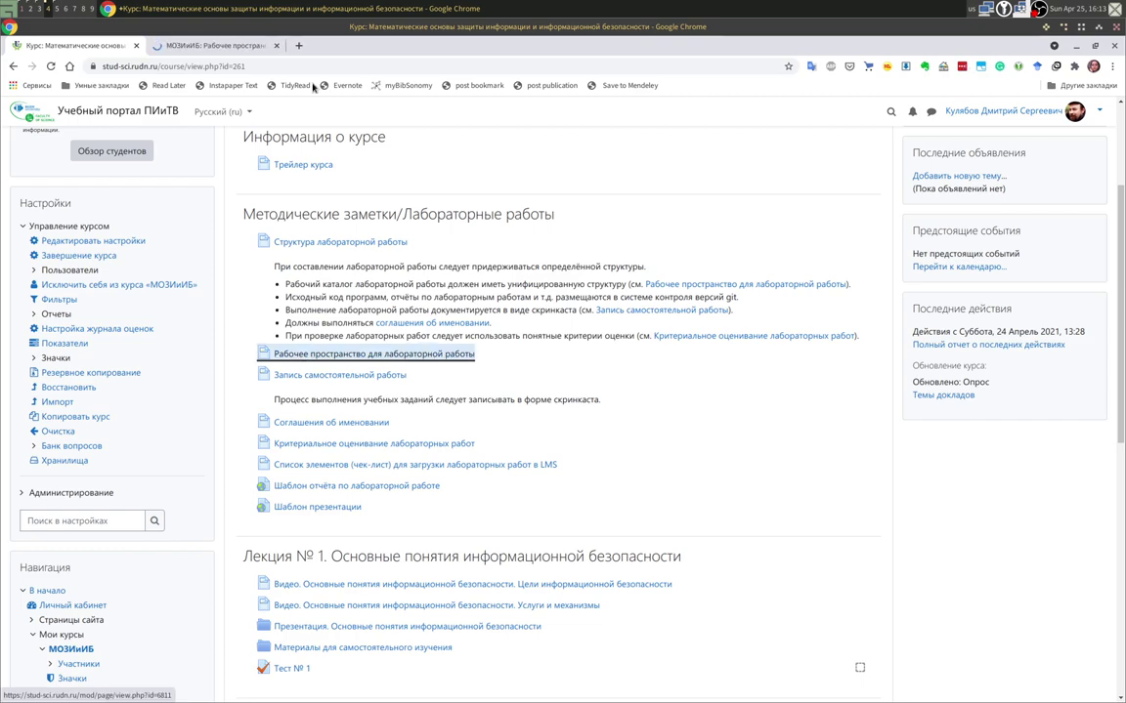
left_click(209, 46)
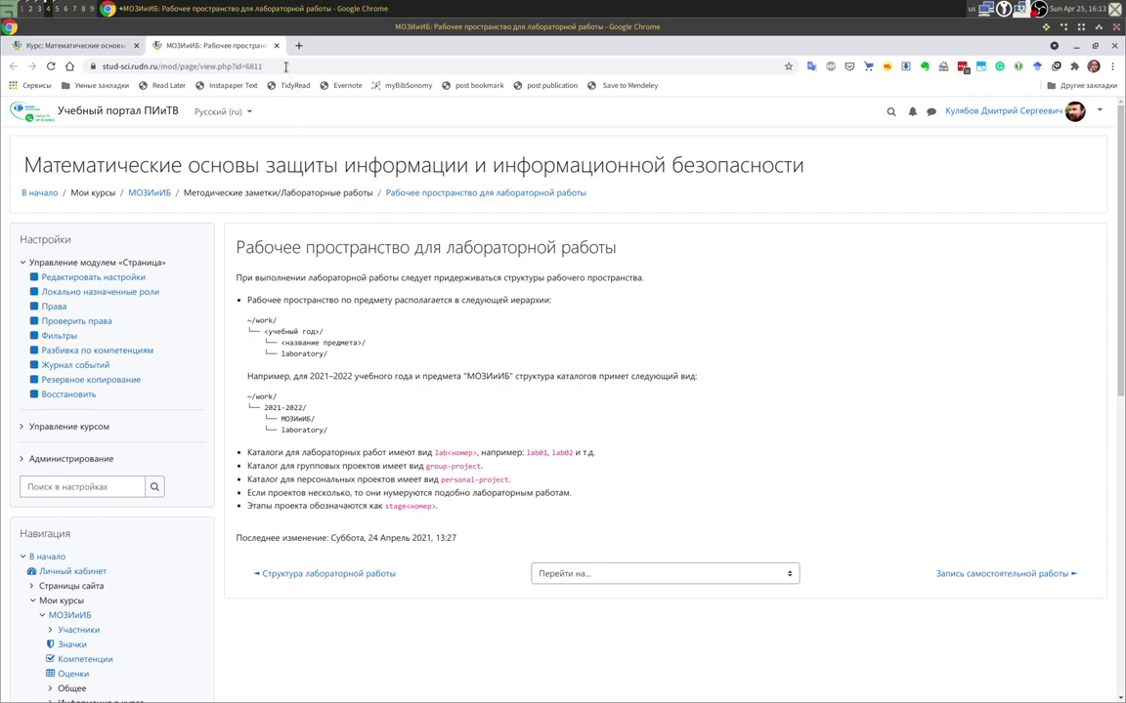
middle_click(254, 45)
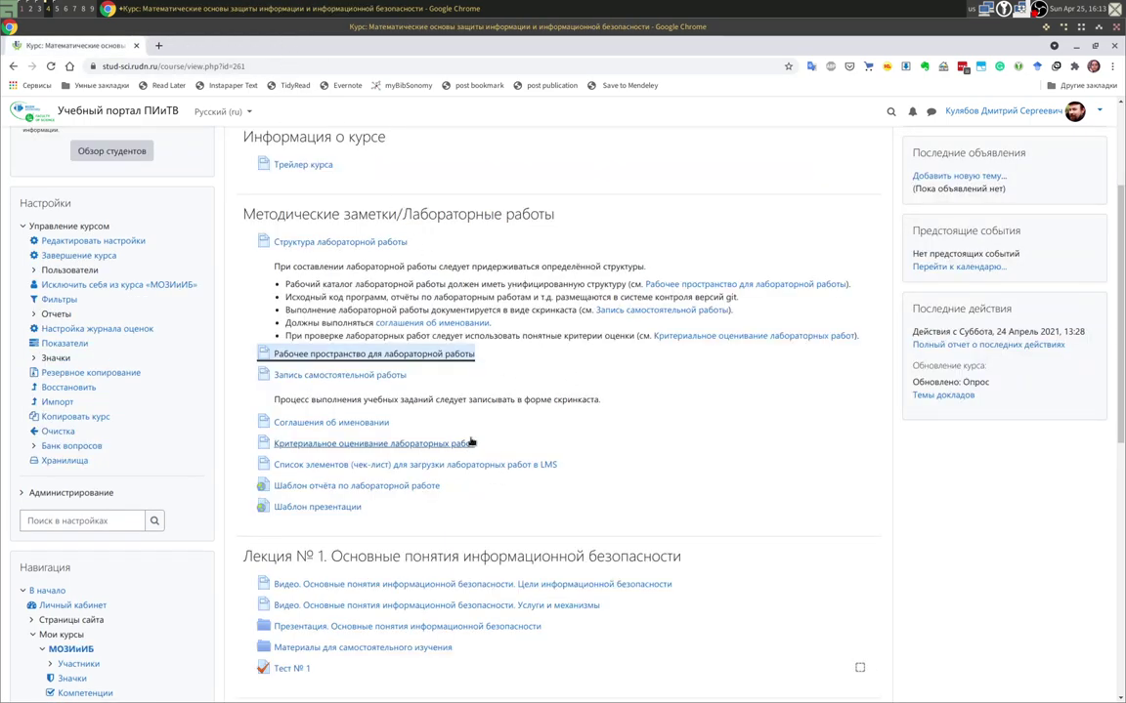
Open "Запись самостоятельной работы" in a new tab and examine its table of contents and the recording software section.
left_click(379, 376)
middle_click(379, 377)
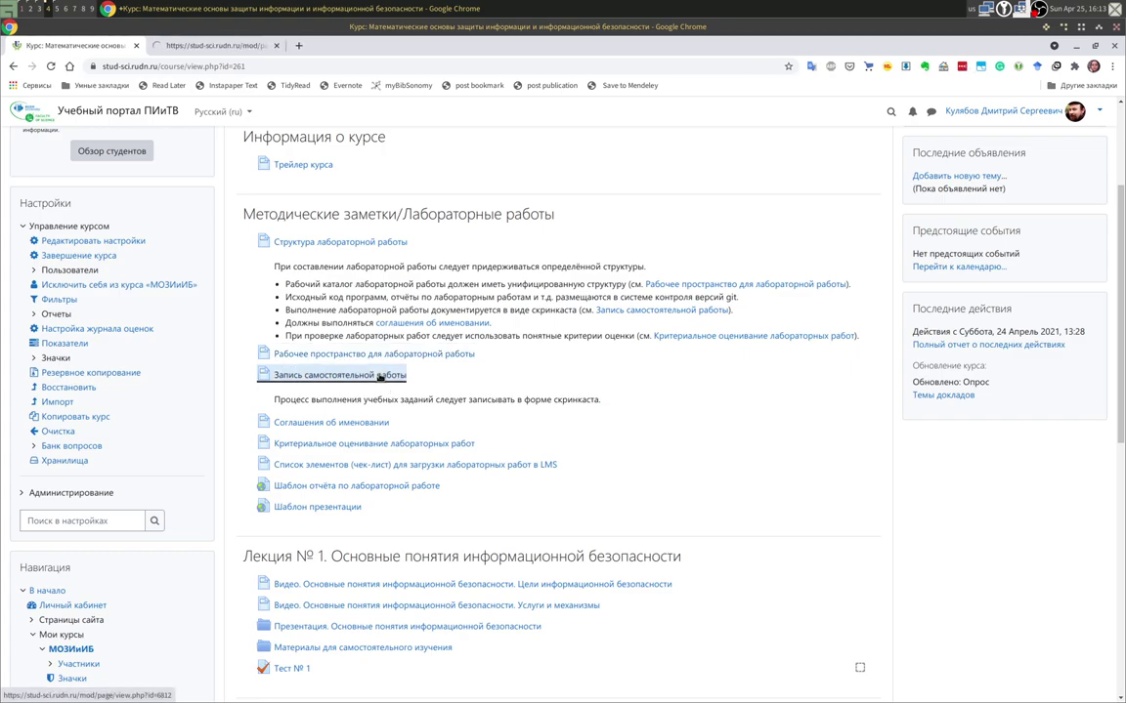
left_click(232, 45)
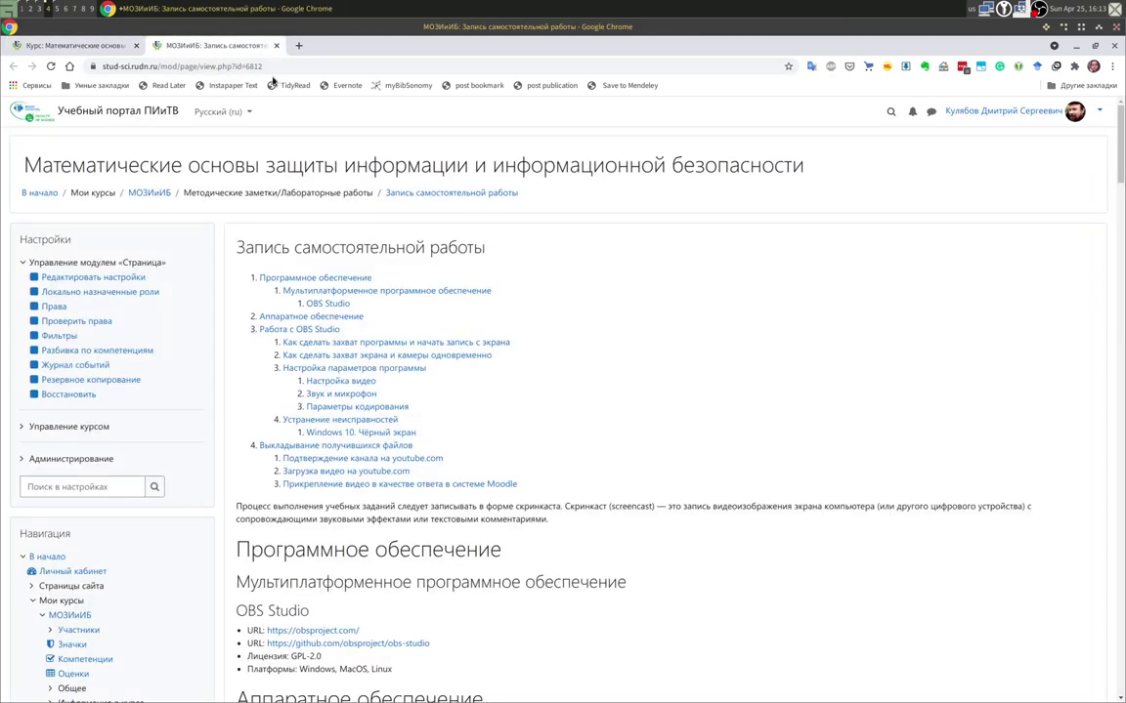
scroll(575, 611, "down", 5)
scroll(556, 626, "up", 4)
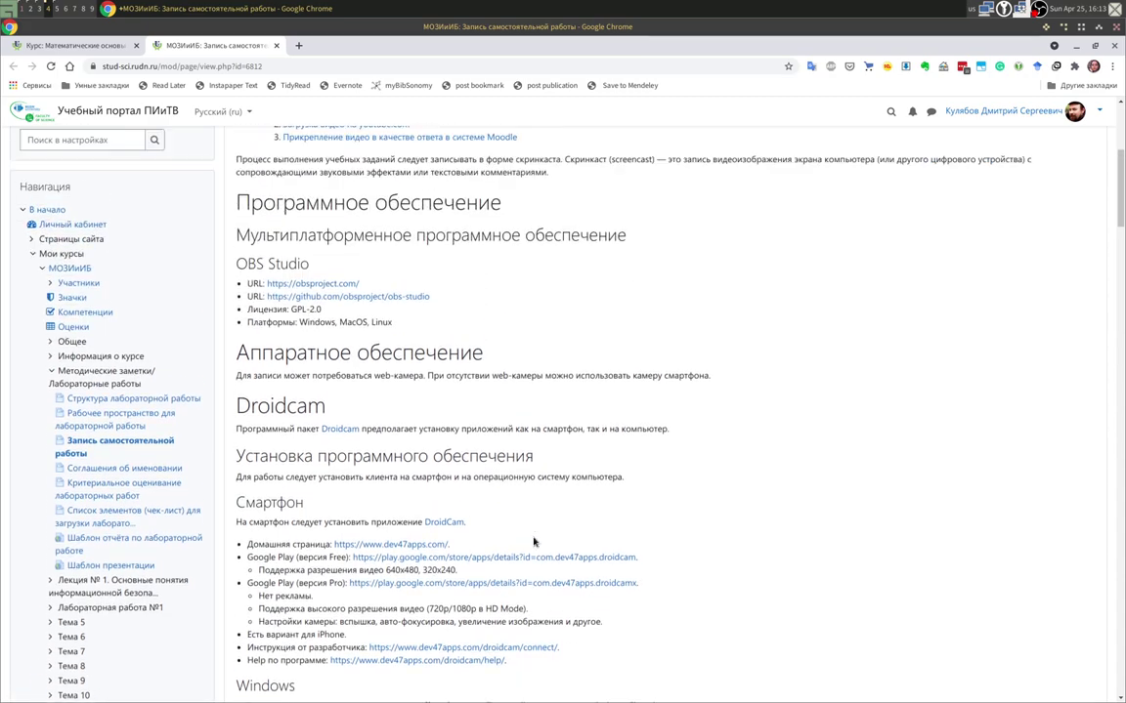
scroll(563, 430, "up", 2)
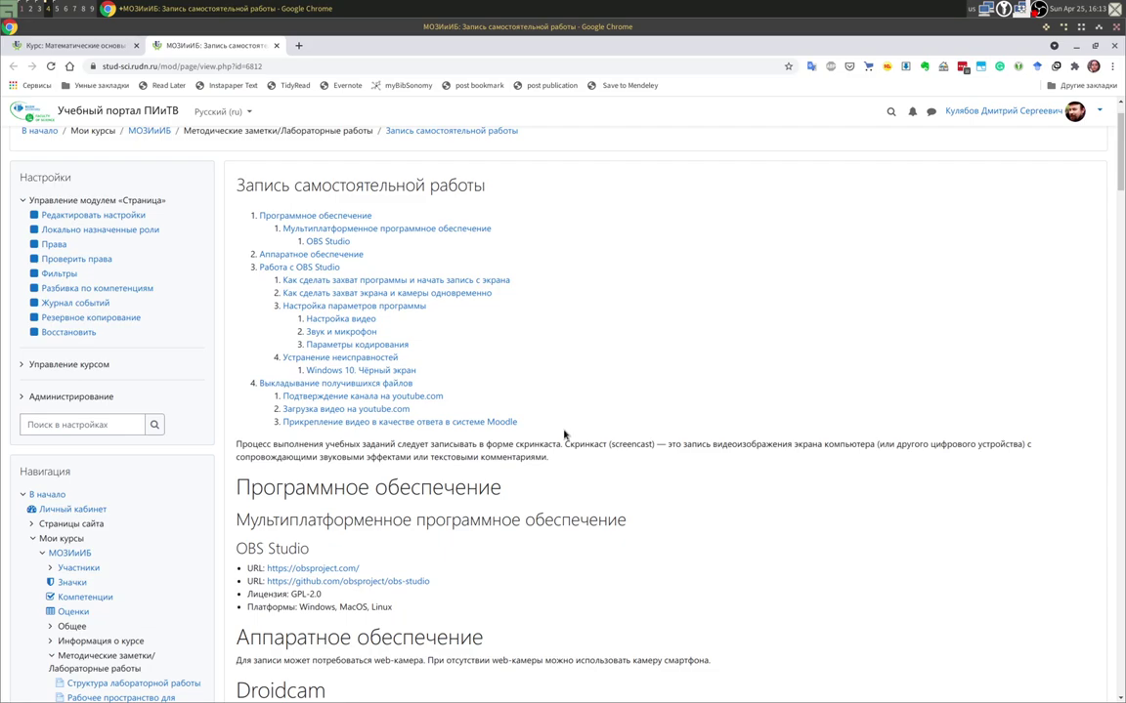
Read through the page from the Droidcam setup and OBS Studio instructions to the YouTube channel verification and video upload sections.
scroll(583, 633, "down", 10)
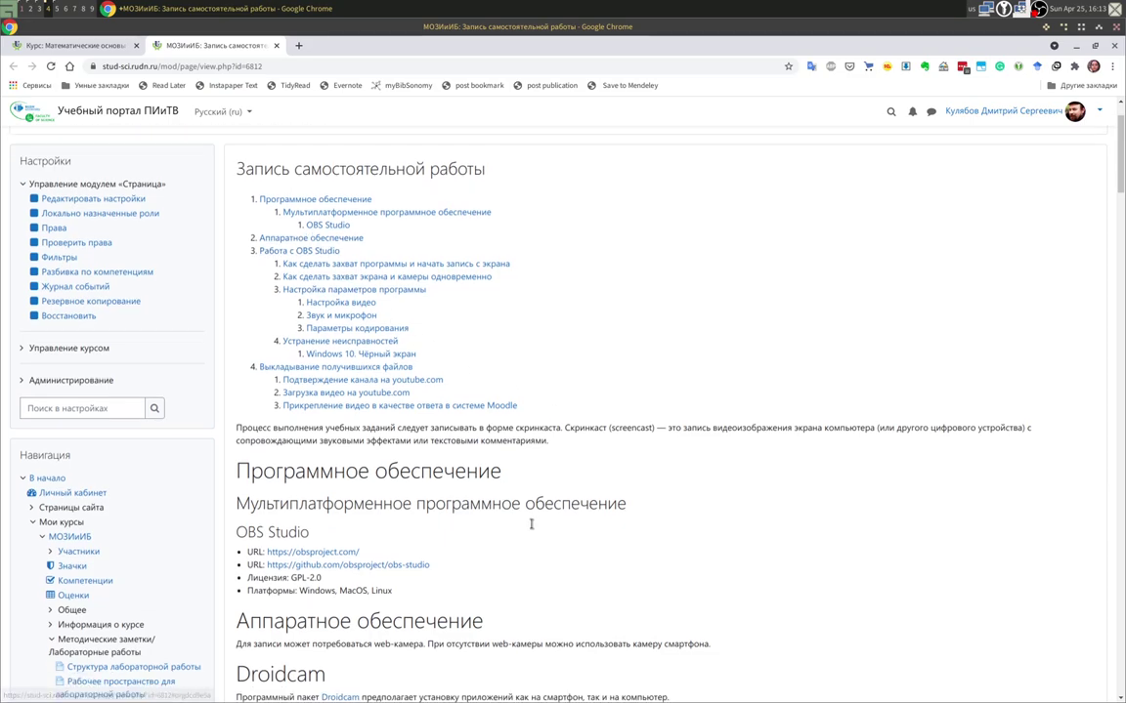
scroll(581, 633, "down", 3)
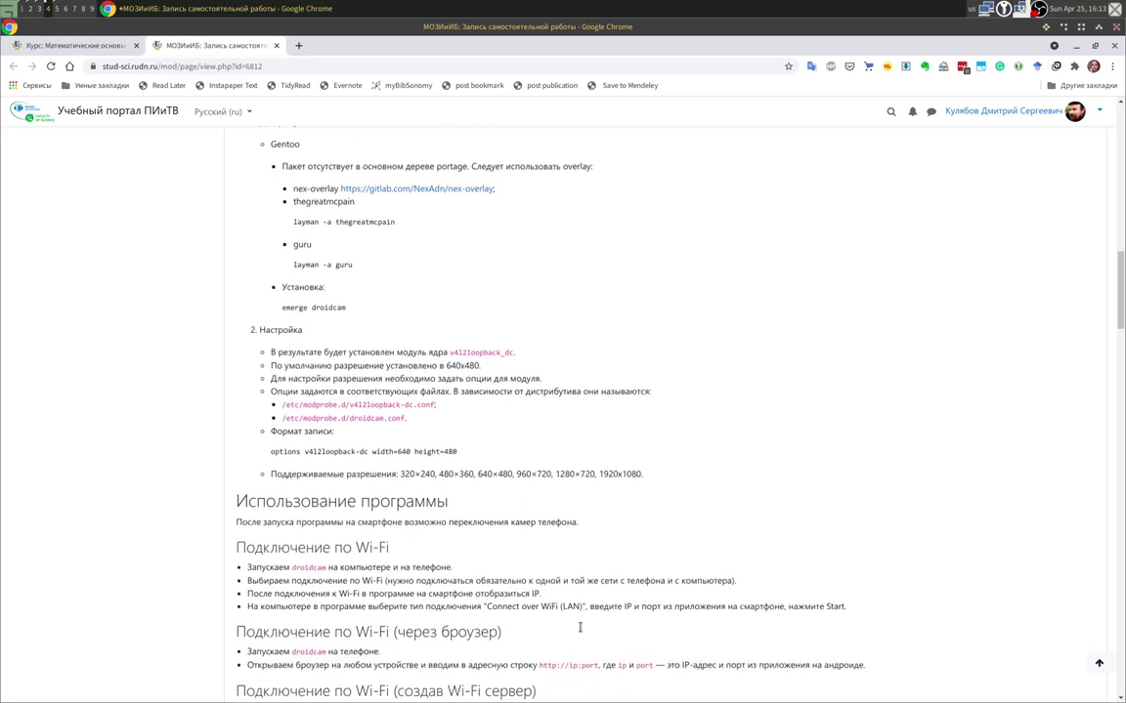
scroll(580, 630, "down", 10)
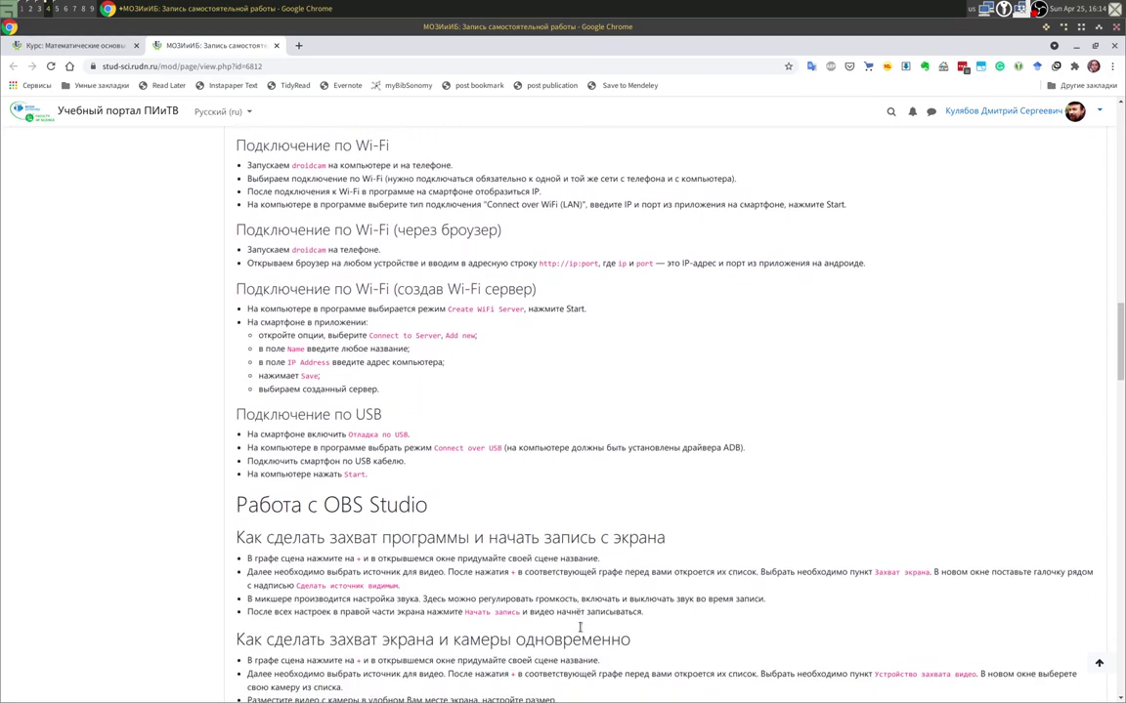
scroll(580, 629, "down", 15)
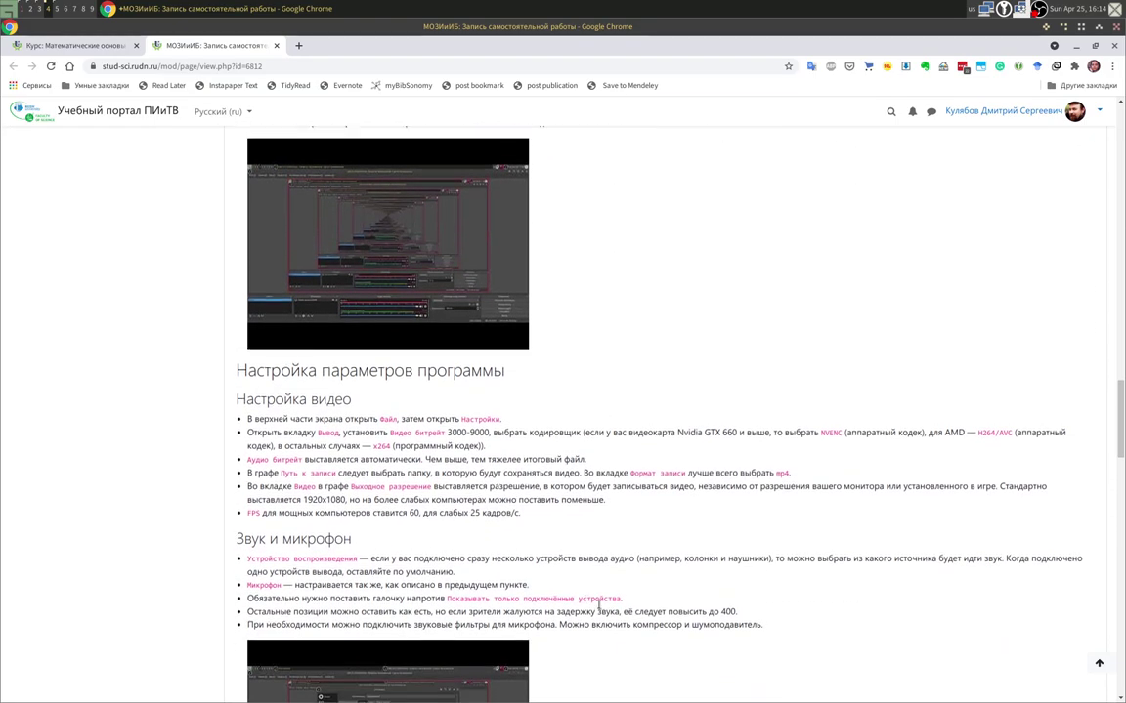
scroll(580, 536, "down", 6)
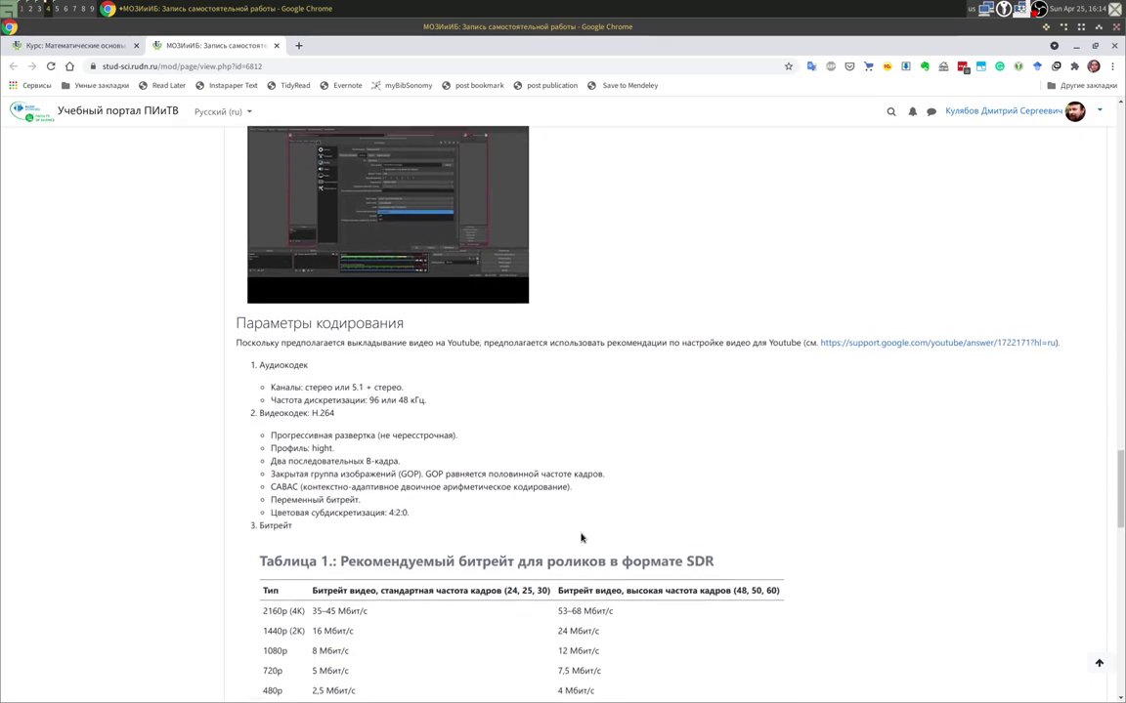
scroll(580, 538, "down", 10)
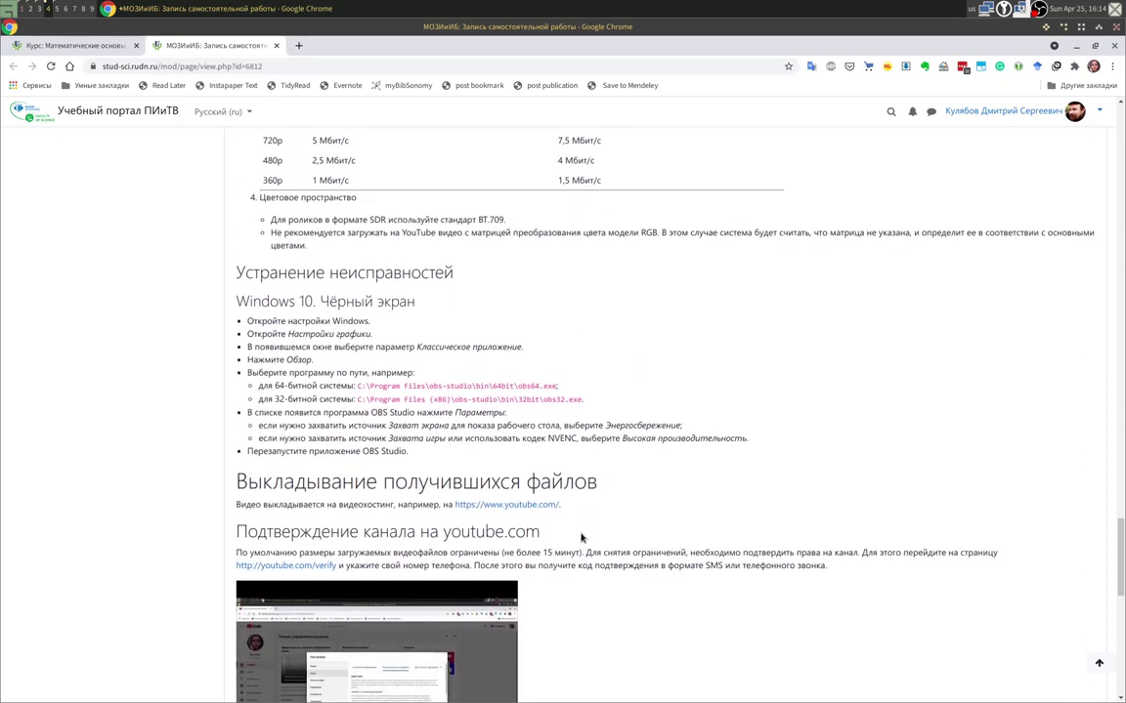
scroll(581, 537, "down", 3)
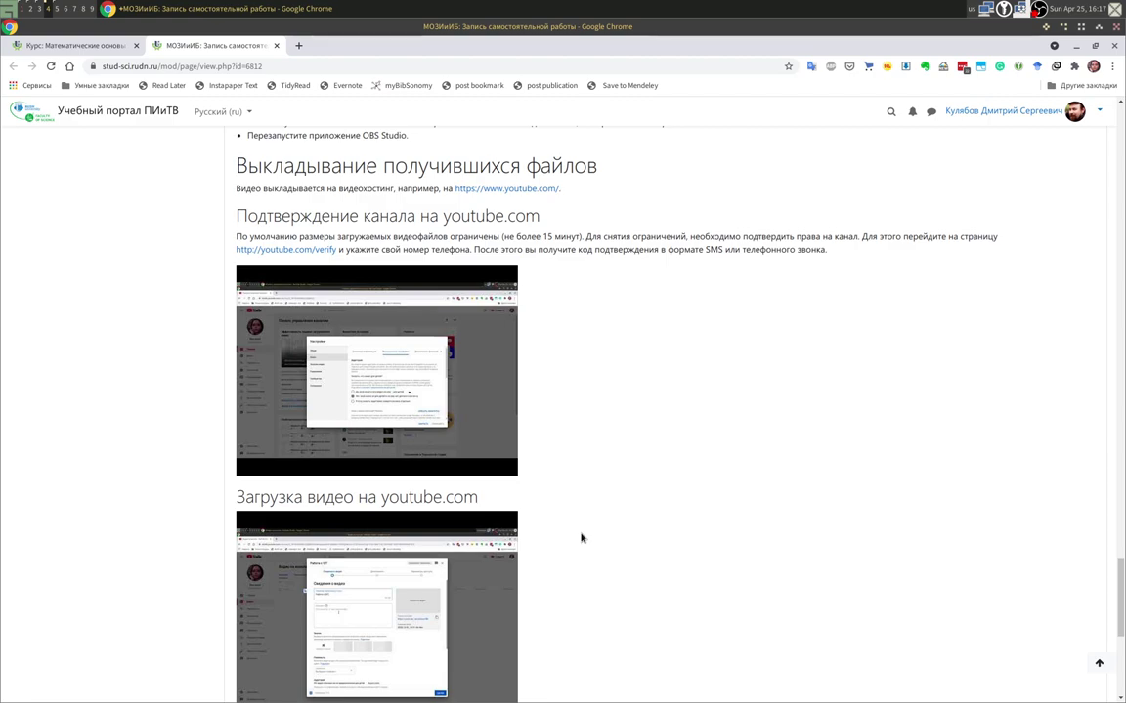
Examine the recommended bitrate table, the Windows 10 black screen fix, and the YouTube and Moodle video submission sections.
scroll(581, 538, "up", 8)
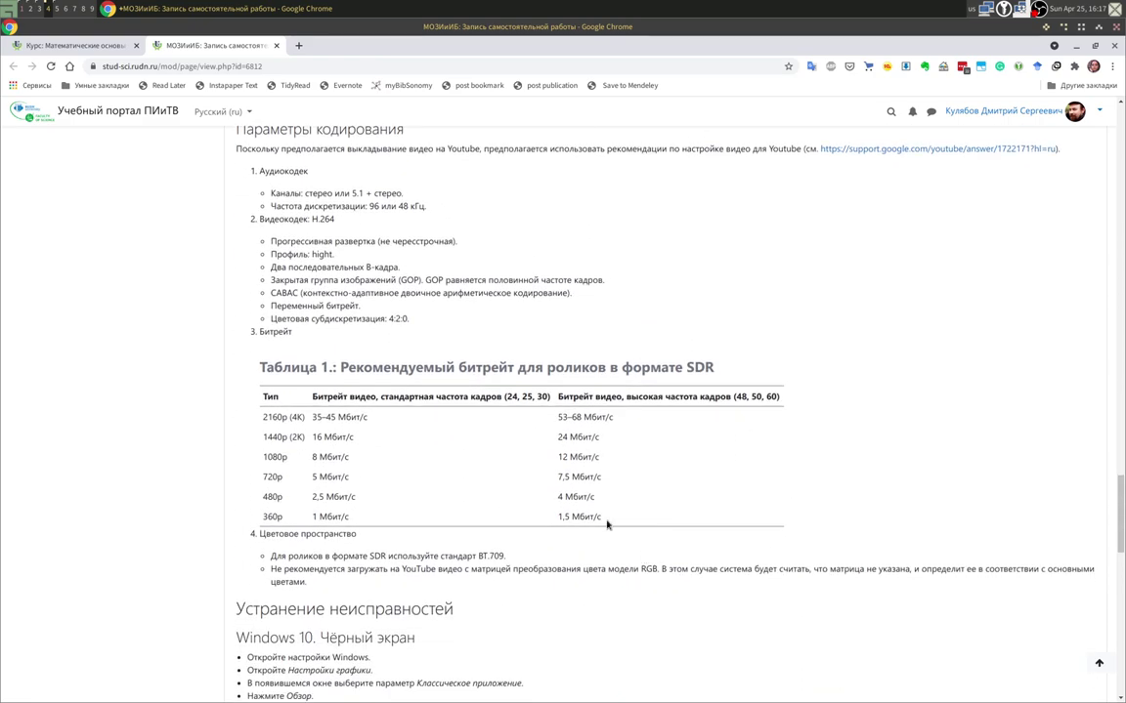
scroll(630, 614, "up", 1)
scroll(530, 510, "down", 1)
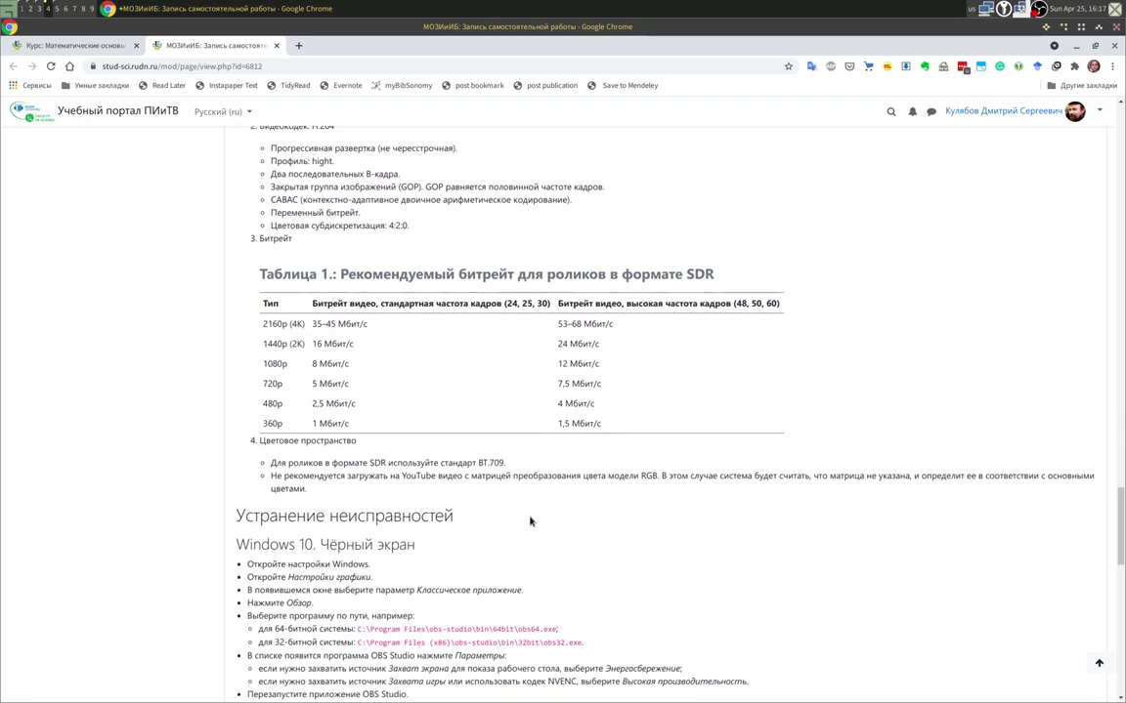
scroll(595, 513, "down", 1)
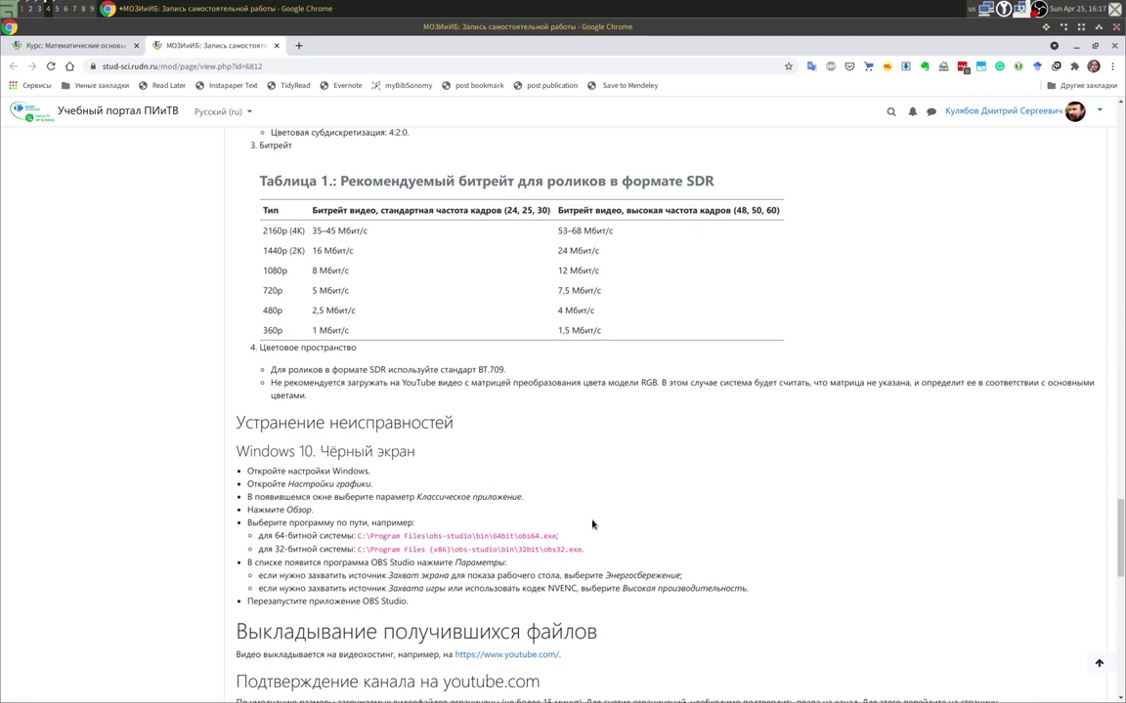
scroll(592, 525, "down", 3)
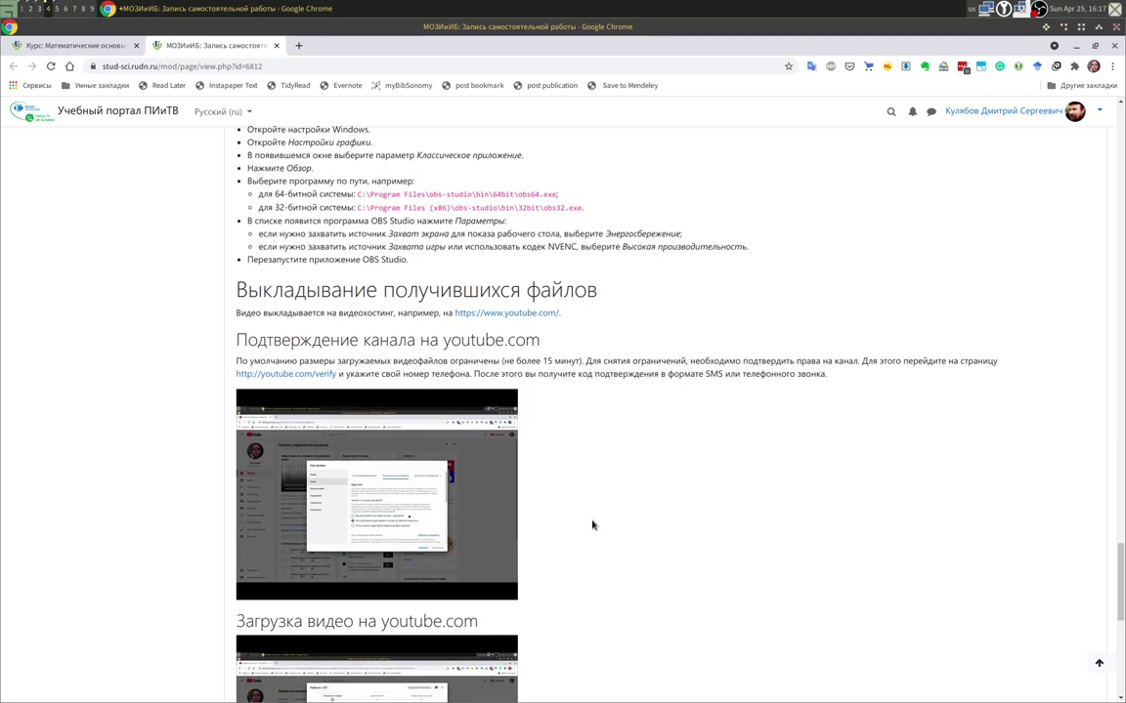
scroll(591, 526, "down", 2)
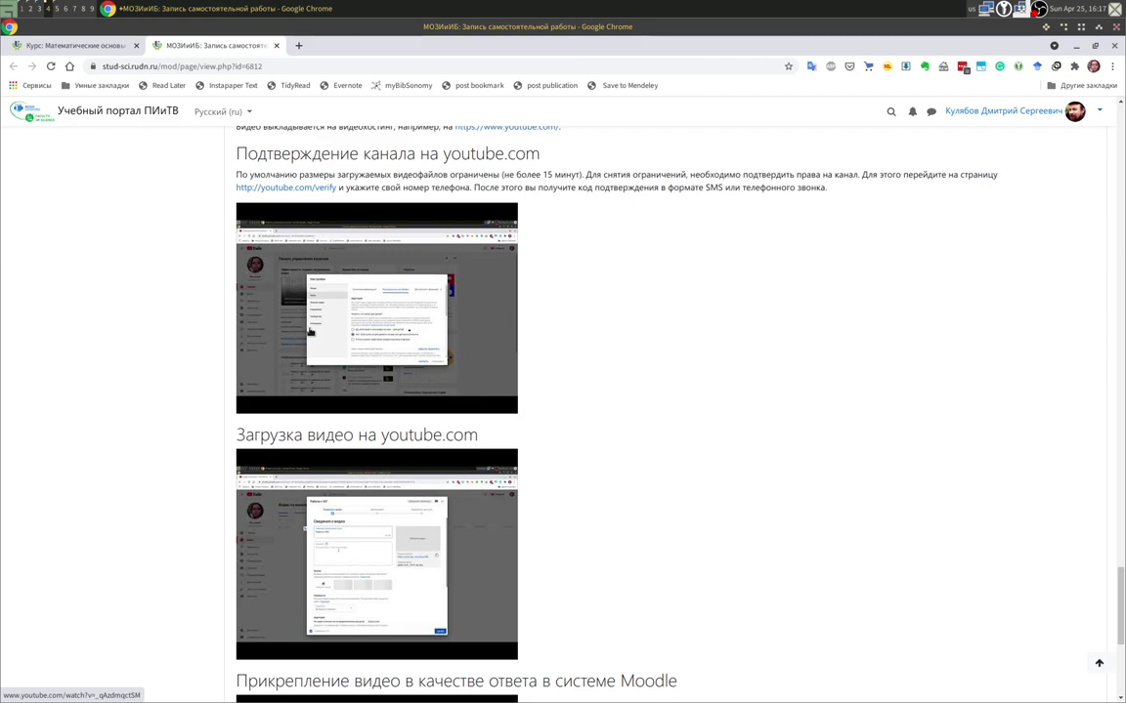
scroll(594, 572, "down", 5)
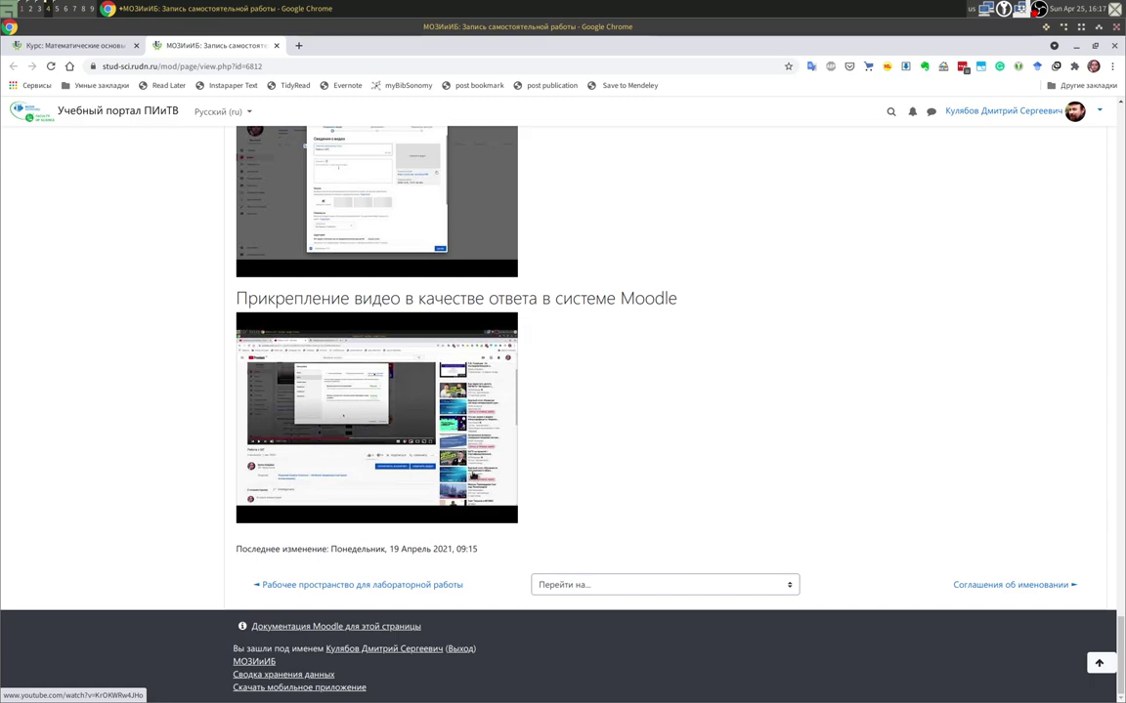
Return to the "Работа с OBS Studio" section and examine the instructions for capturing the screen and camera.
scroll(606, 506, "up", 5)
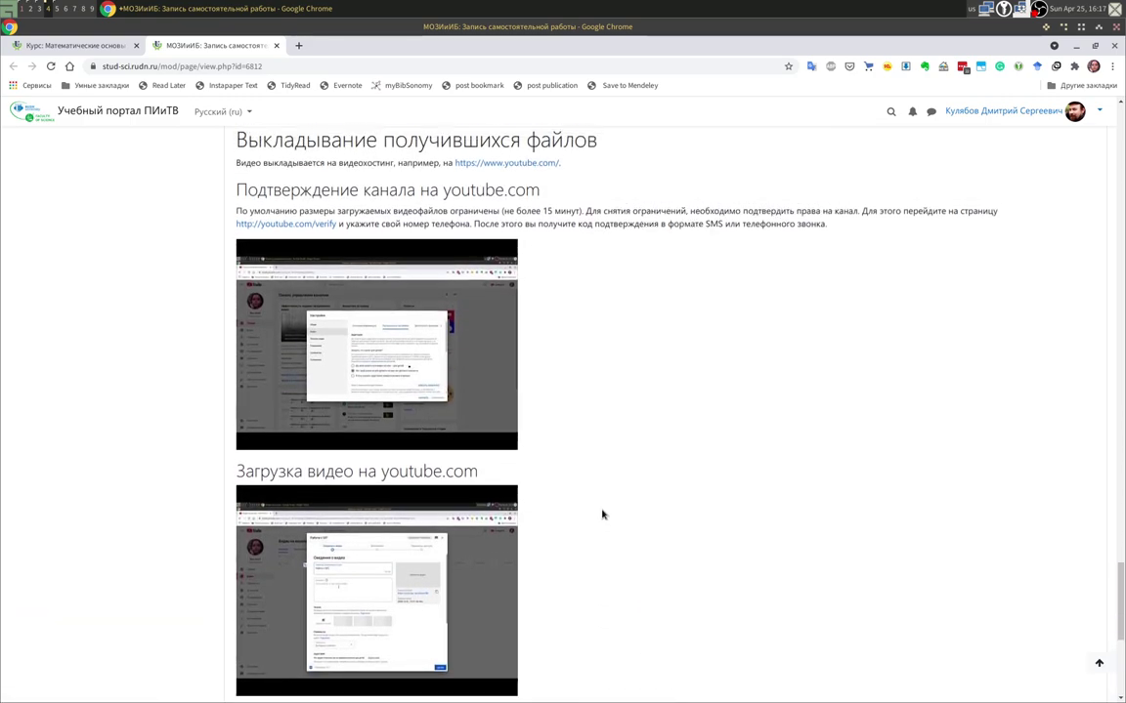
scroll(601, 515, "up", 3)
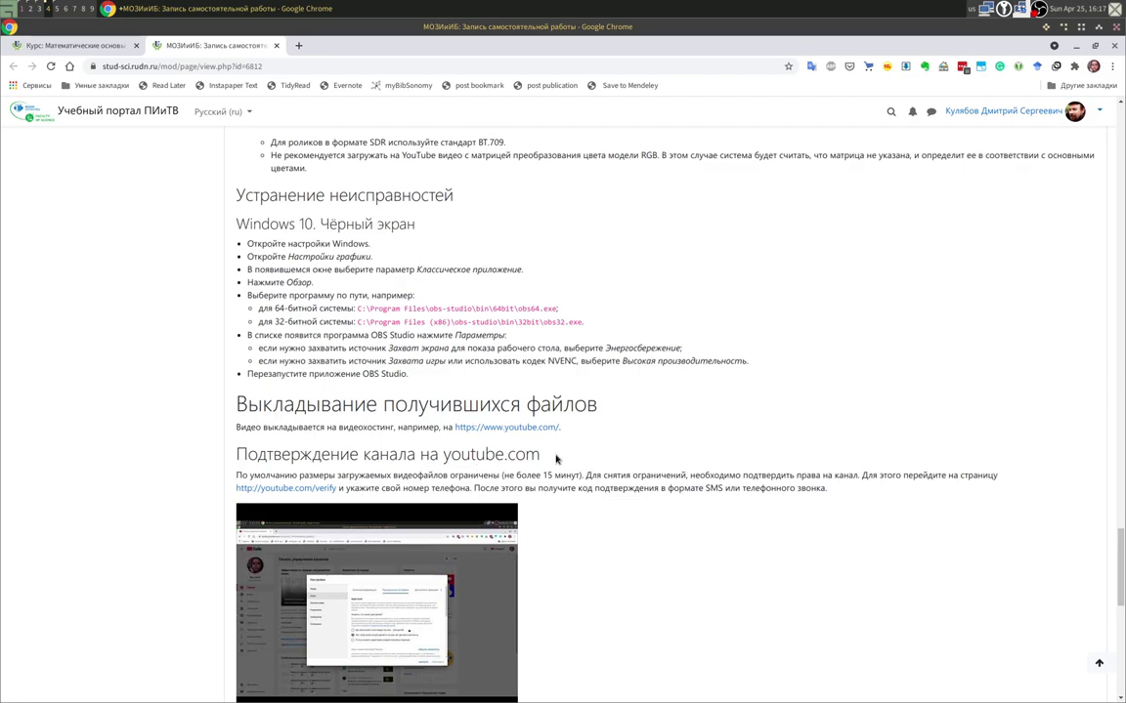
scroll(548, 455, "up", 5)
scroll(570, 450, "up", 10)
scroll(644, 431, "up", 3)
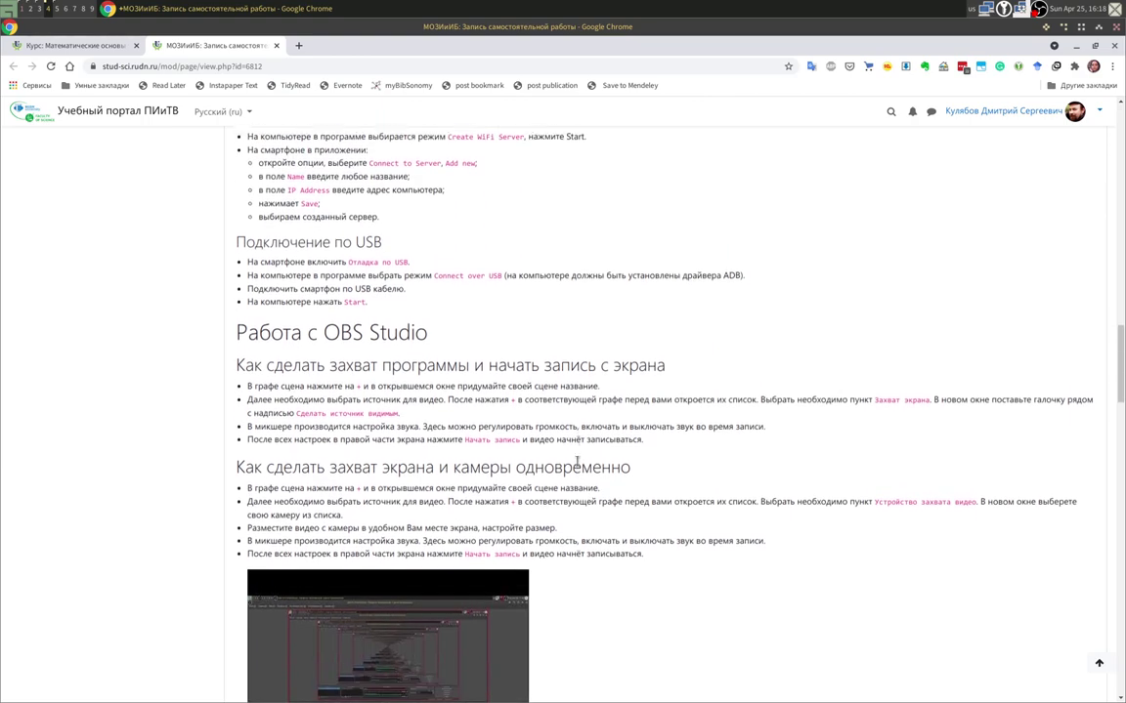
scroll(626, 483, "down", 1)
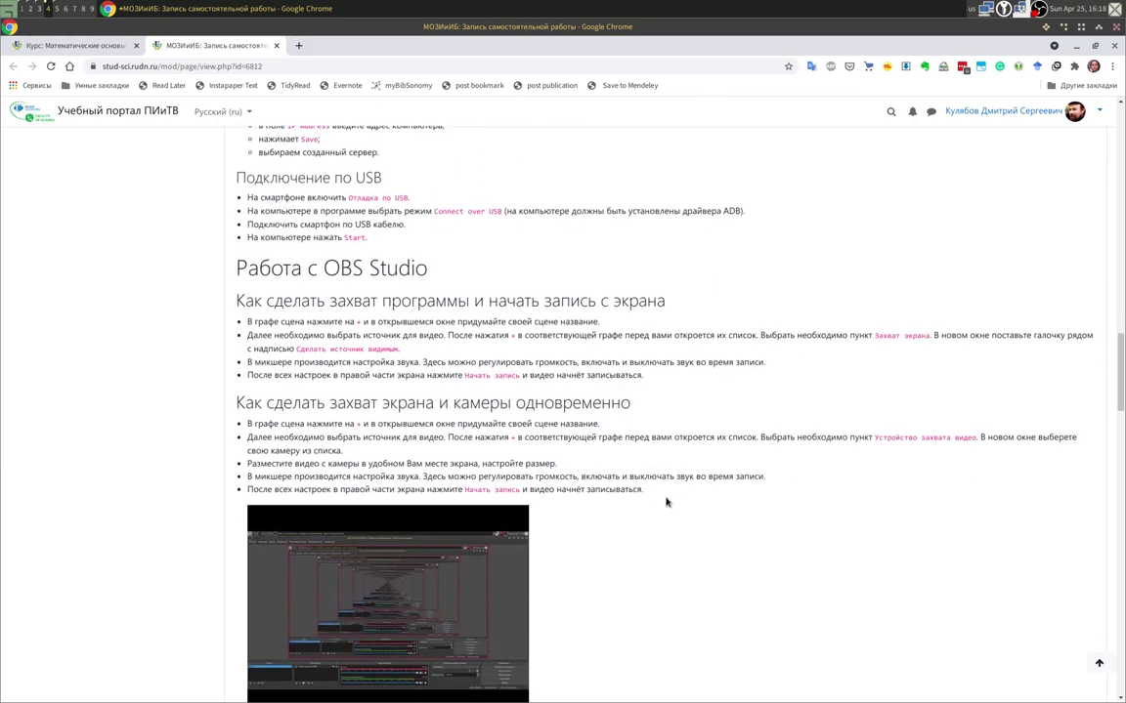
scroll(667, 502, "up", 4)
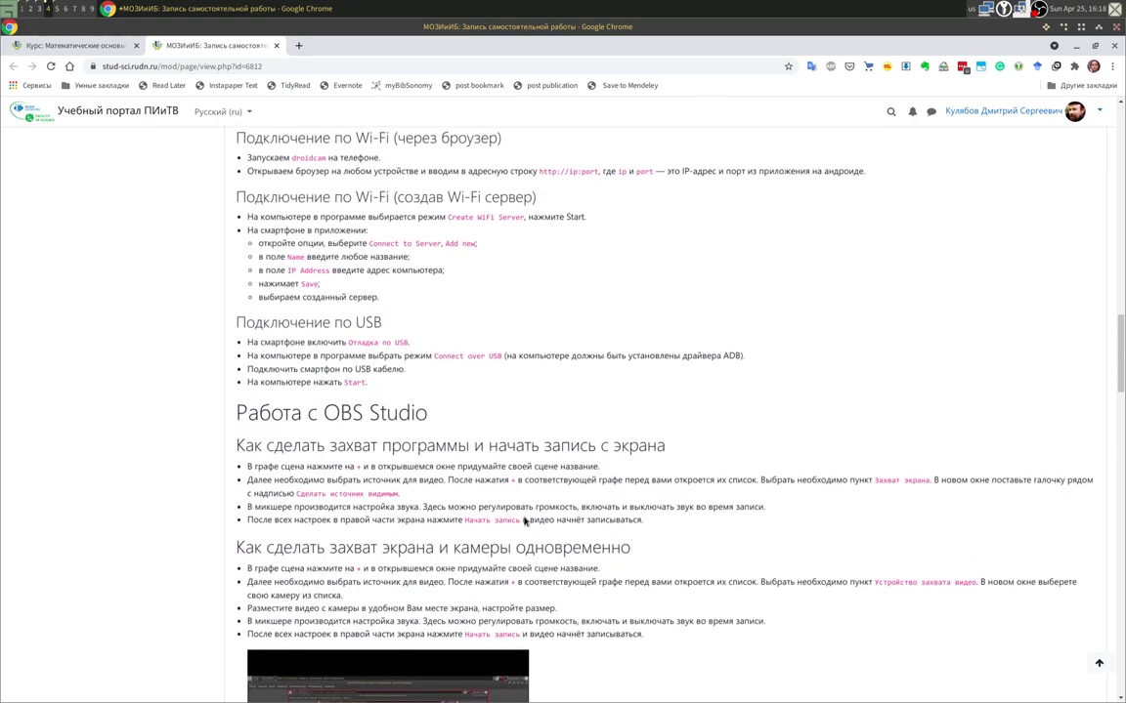
Go back to the "Аппаратное обеспечение" part of the page and highlight the "Droidcam" heading.
scroll(498, 510, "up", 6)
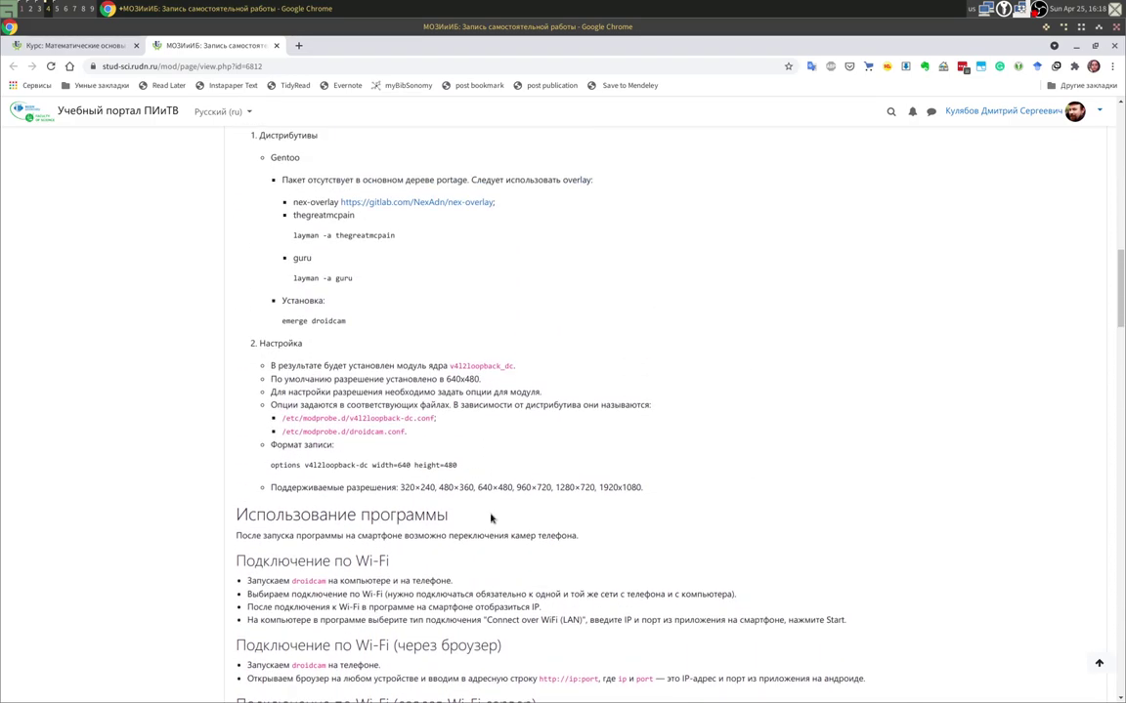
scroll(486, 526, "up", 6)
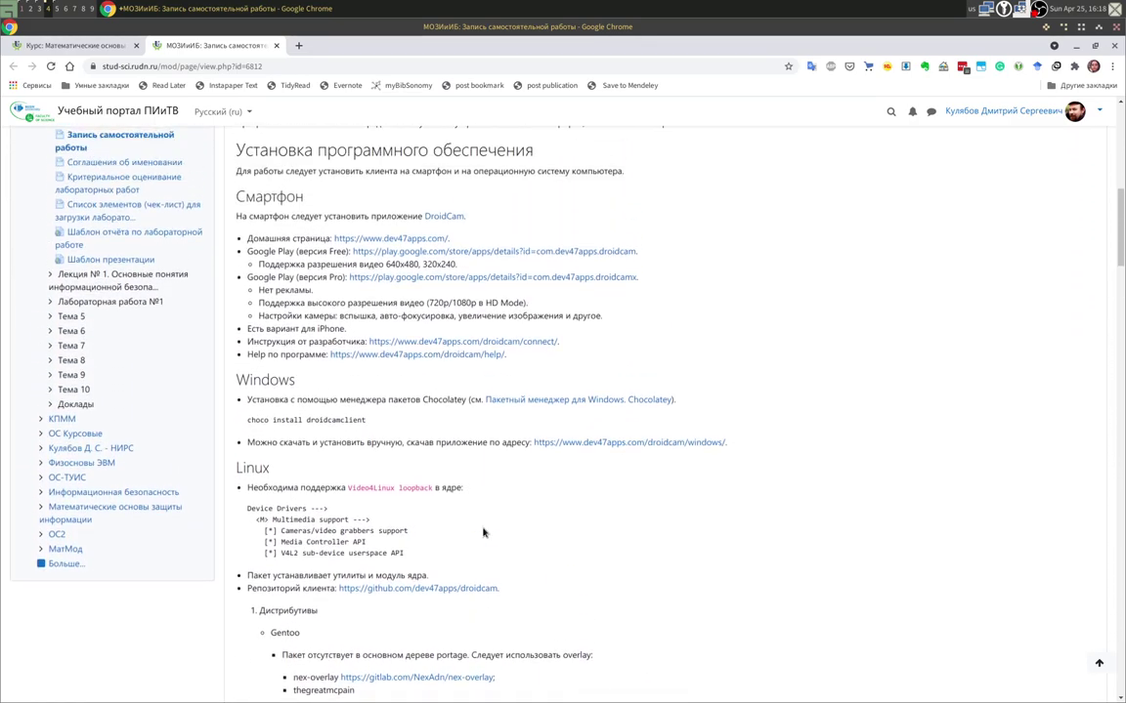
scroll(483, 533, "up", 4)
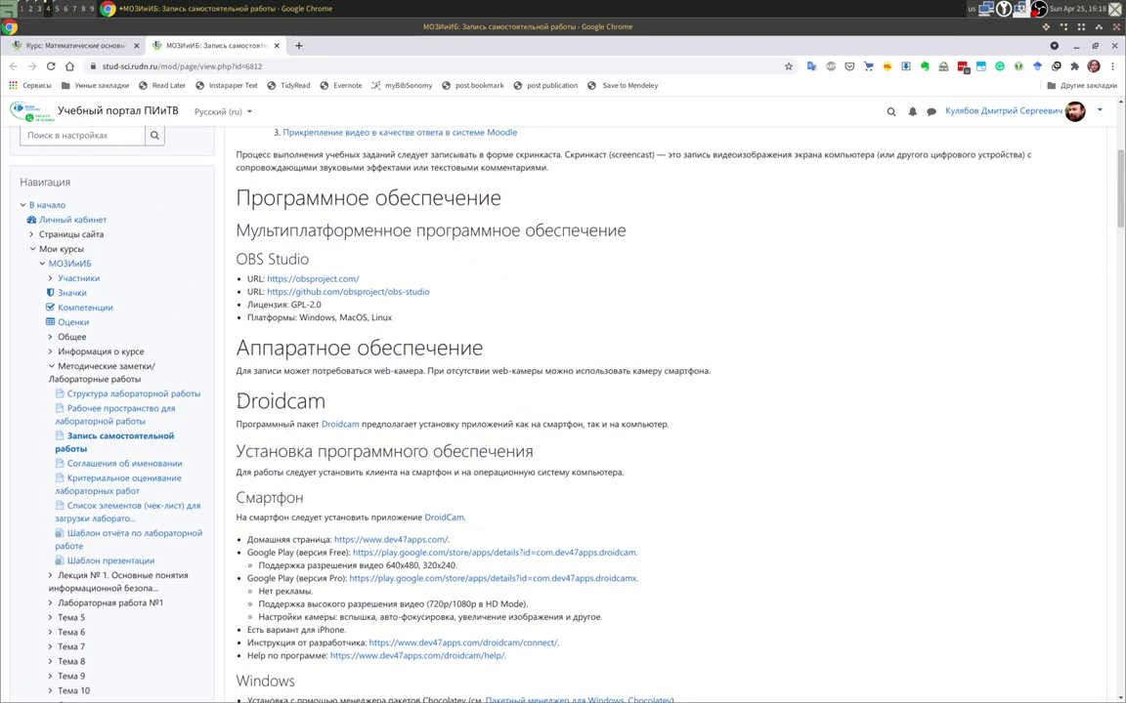
left_click_drag(239, 399, 342, 413)
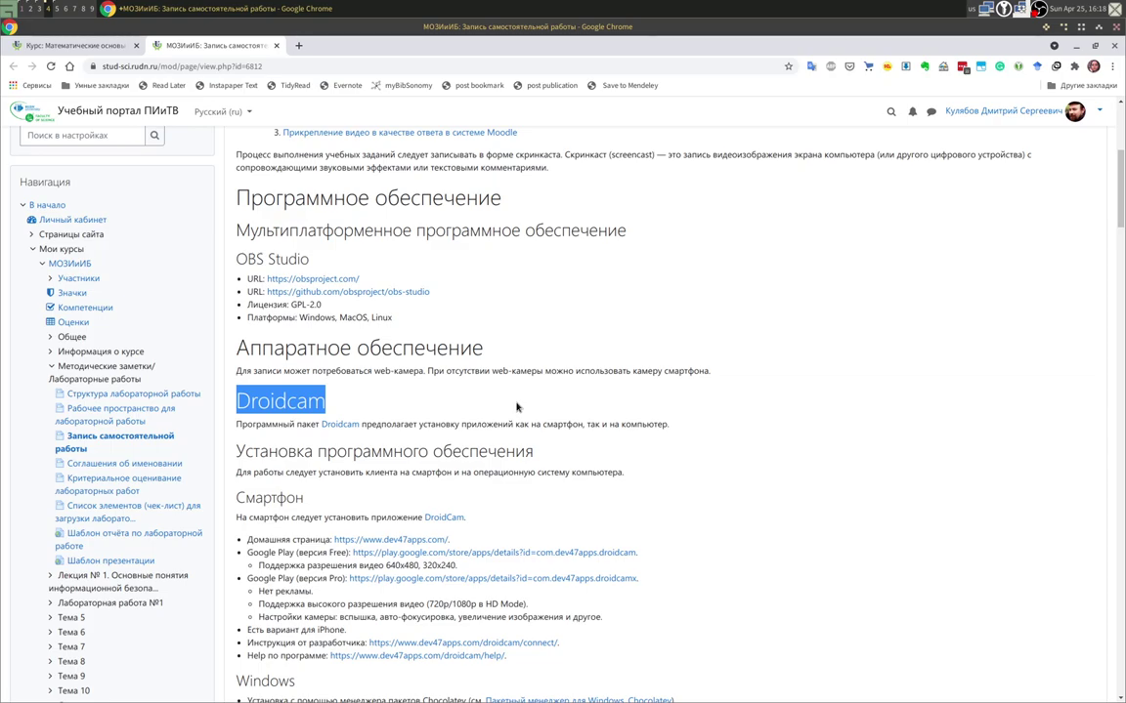
Go on to the "Устранение неисправностей" section of the page and highlight its Windows 10 black screen instructions.
scroll(523, 396, "down", 1)
scroll(528, 383, "down", 20)
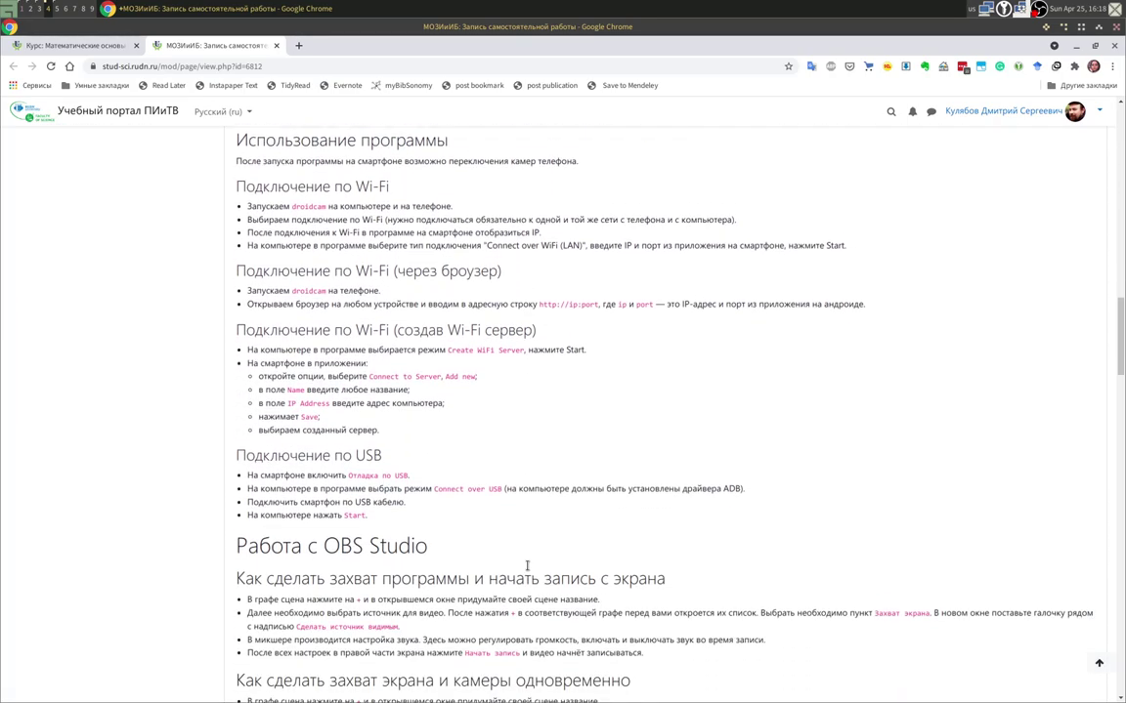
scroll(528, 569, "down", 15)
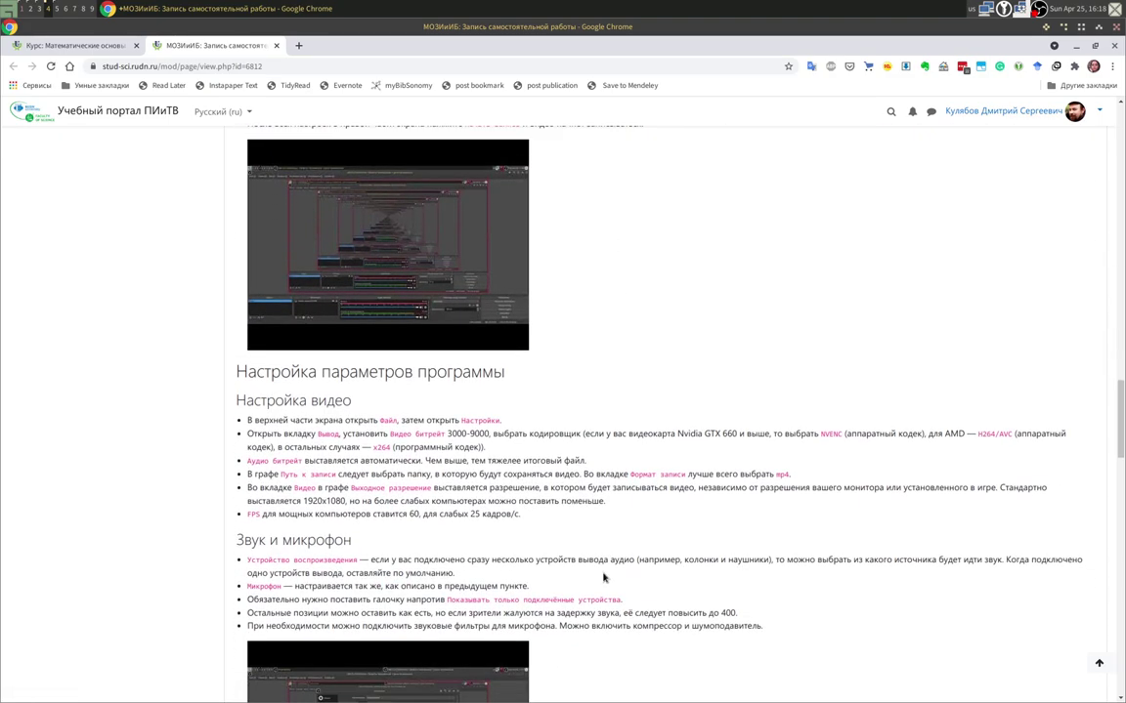
scroll(581, 570, "down", 13)
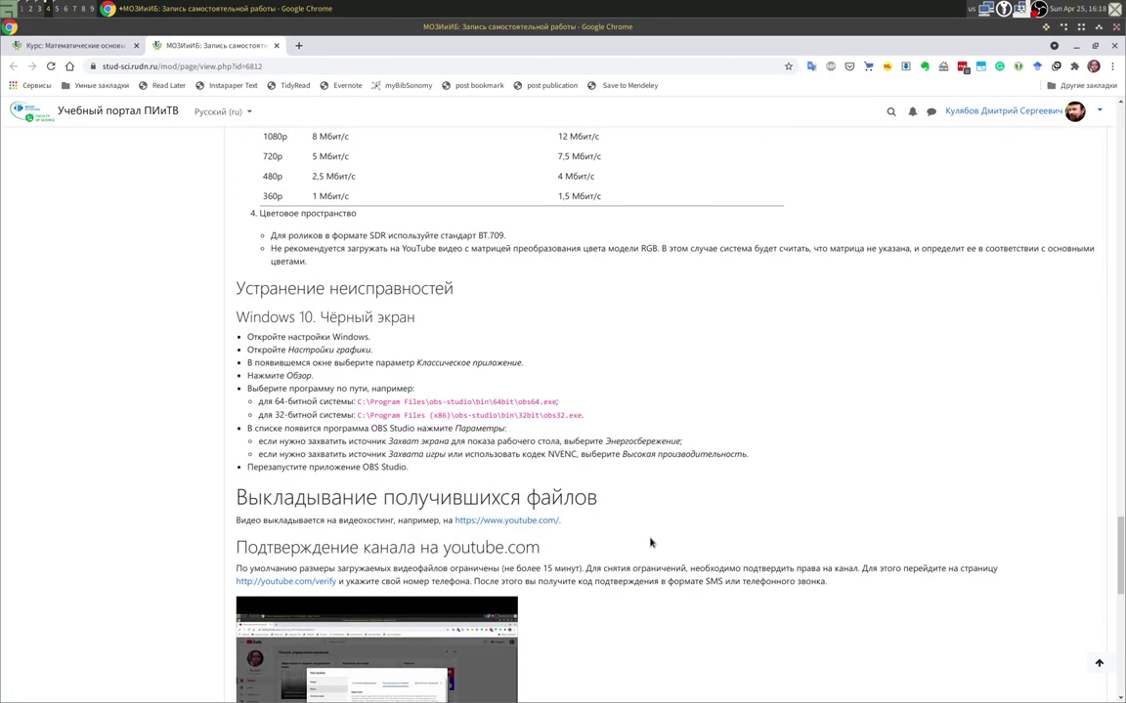
left_click_drag(297, 257, 652, 426)
left_click(653, 426)
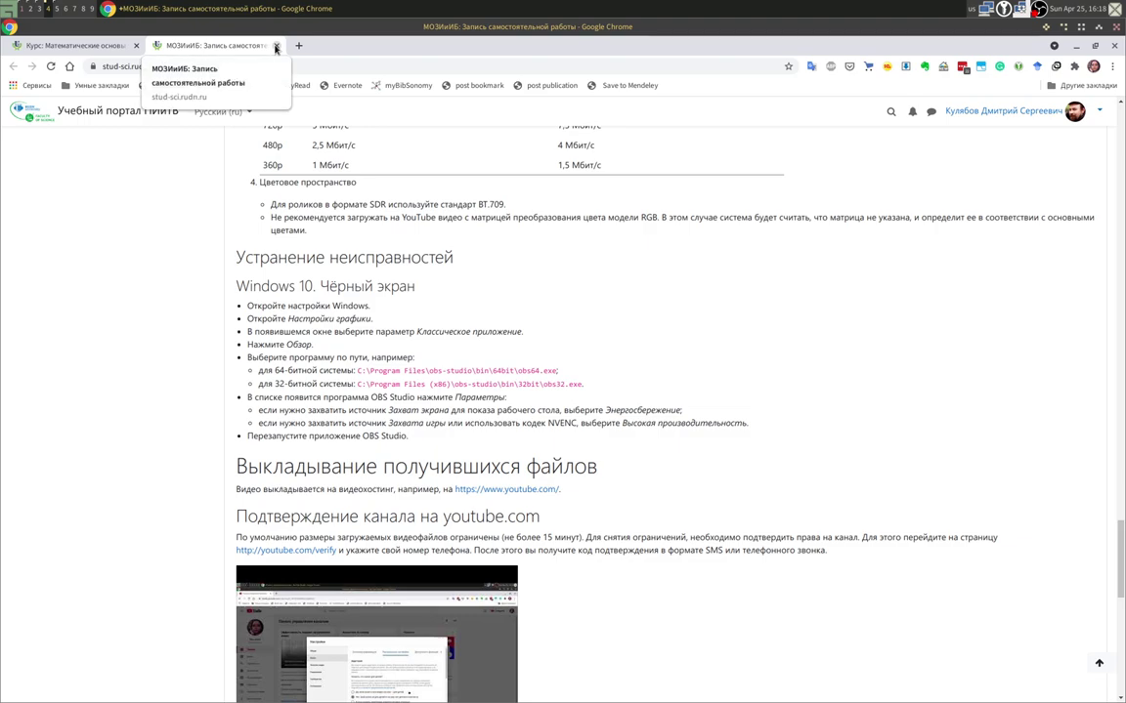
Highlight the 1080p row and the 480p entry in the recommended SDR bitrate table, and close the recording instructions page.
scroll(708, 382, "up", 3)
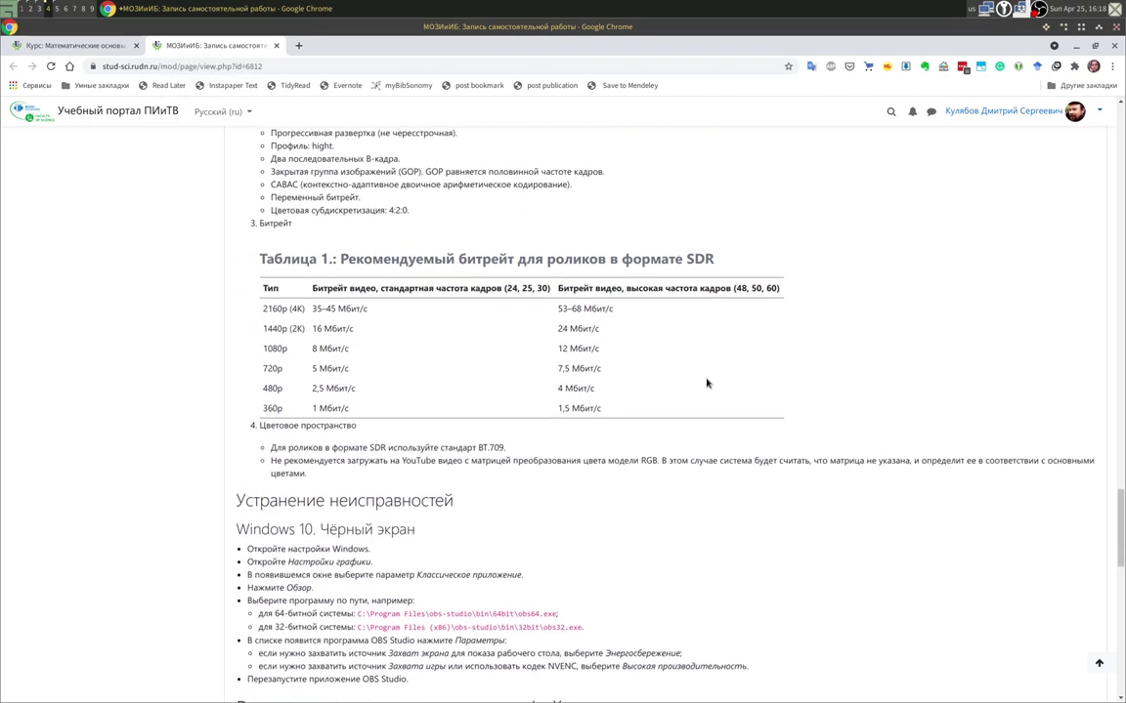
left_click_drag(263, 354, 606, 358)
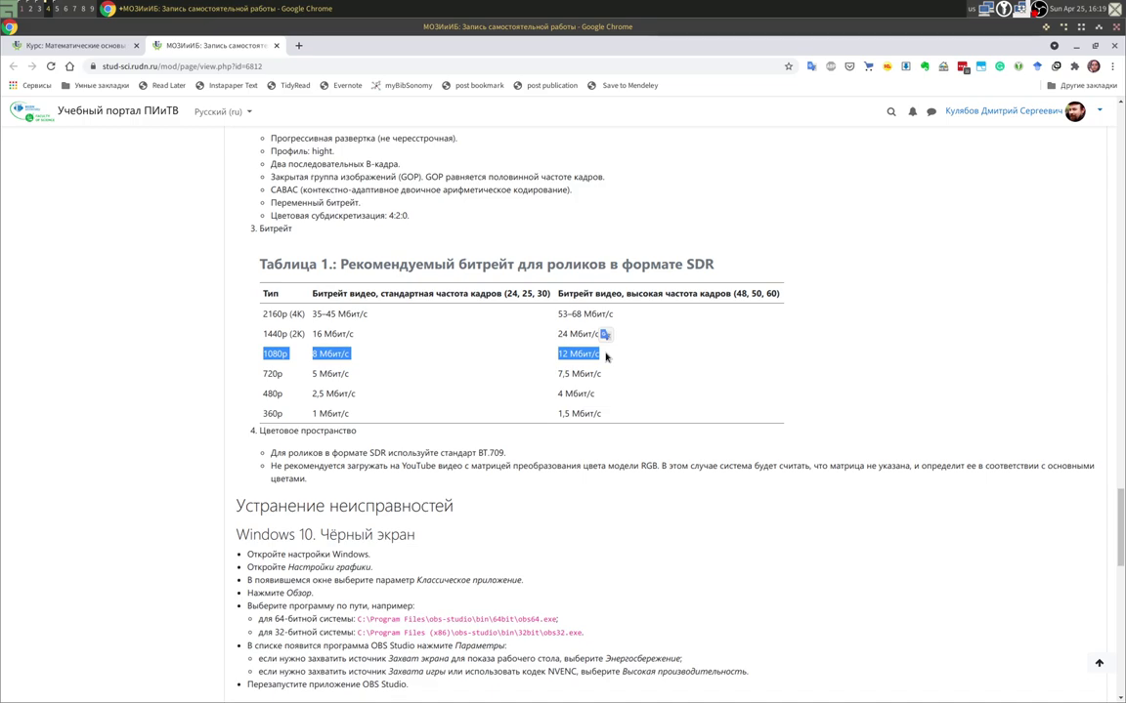
double_click(273, 394)
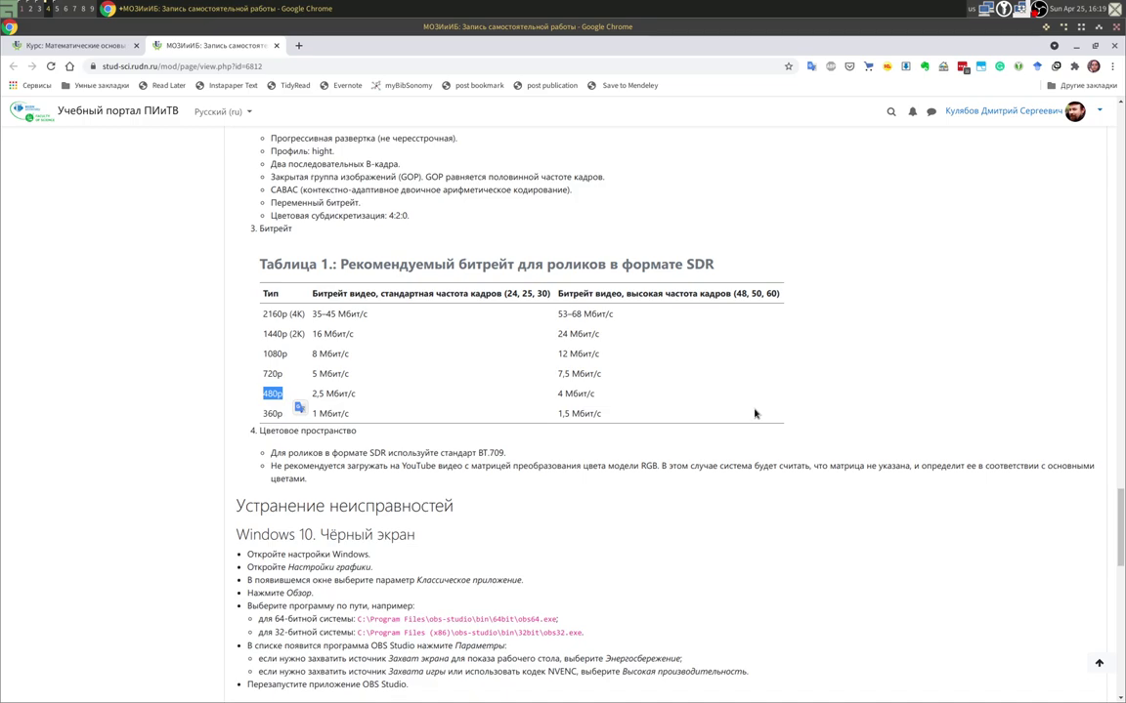
left_click(669, 356)
middle_click(250, 44)
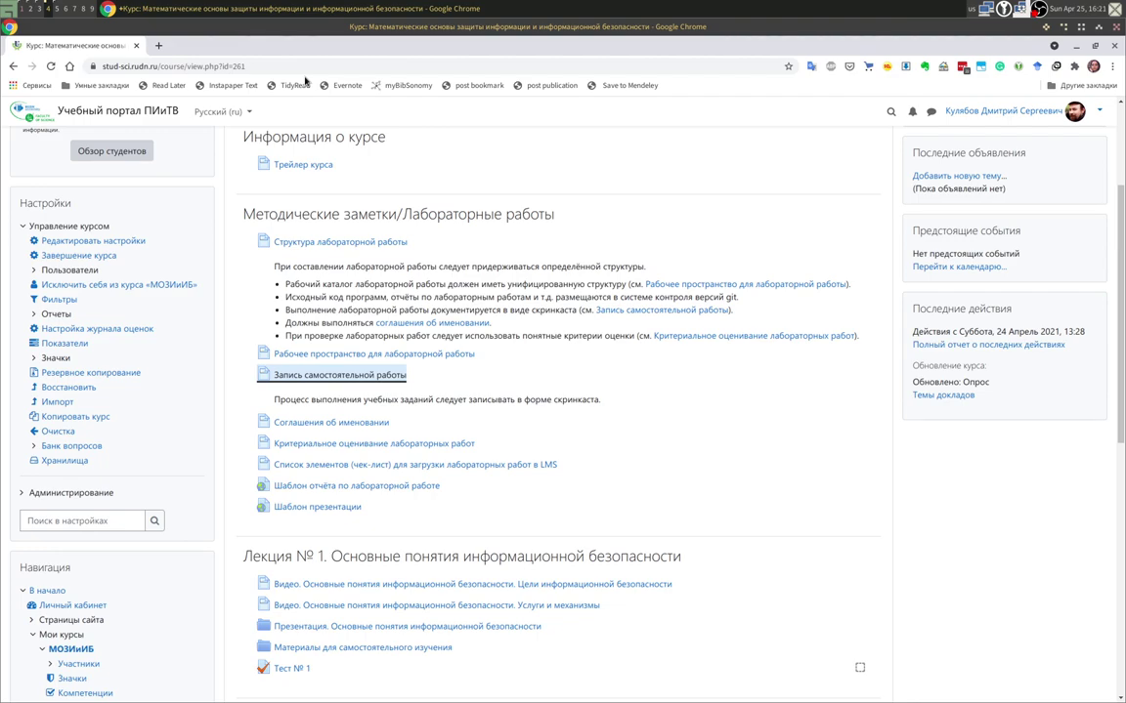
Open the "Соглашения об именовании" page in a separate tab, read the naming rules and close it.
middle_click(364, 422)
key("ctrl+Tab")
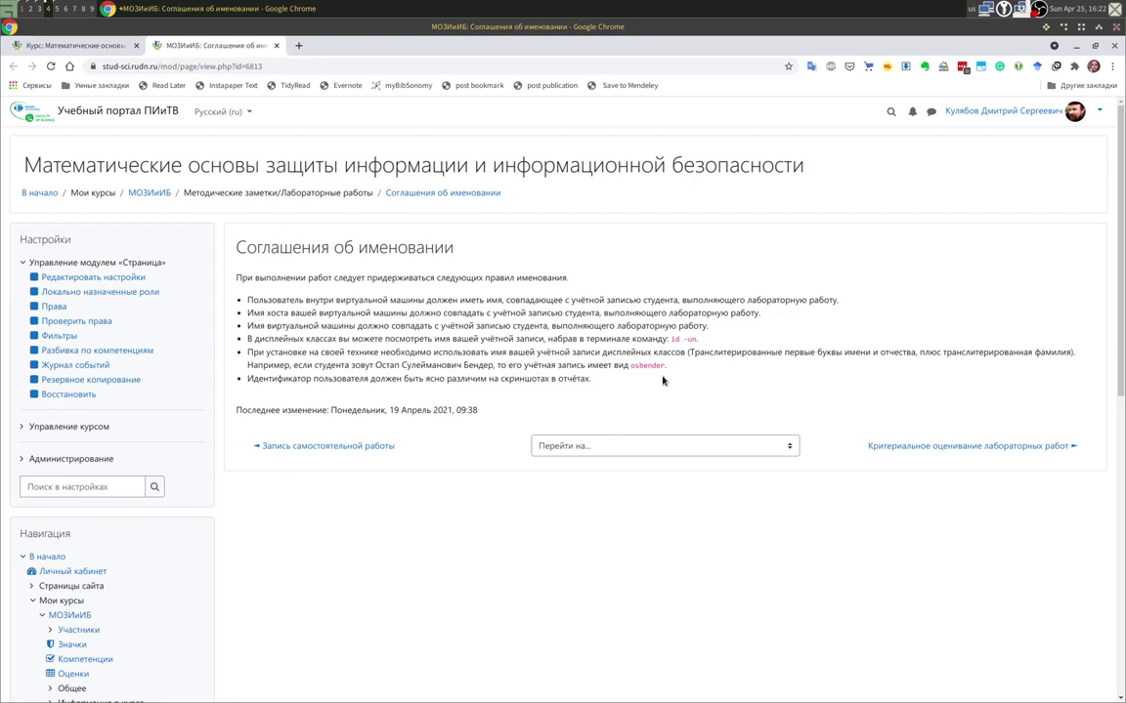
left_click(276, 45)
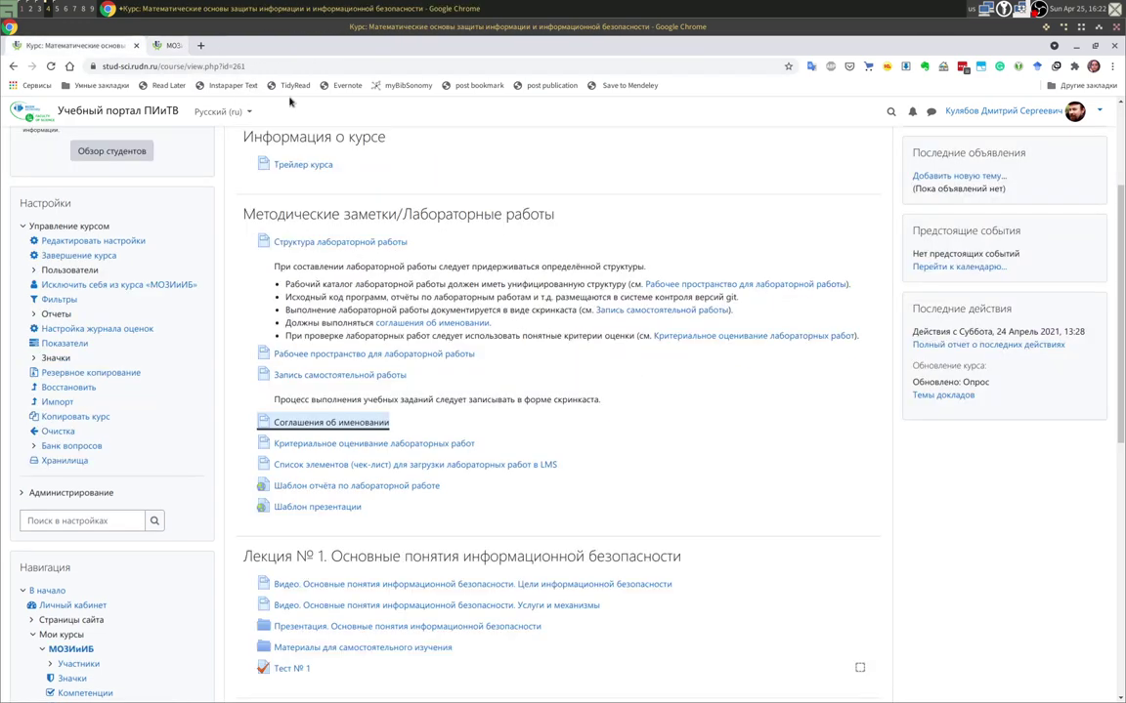
Open "Критериальное оценивание лабораторных работ" in a separate tab and highlight the screencast and report items among the technical report elements.
scroll(684, 504, "down", 2)
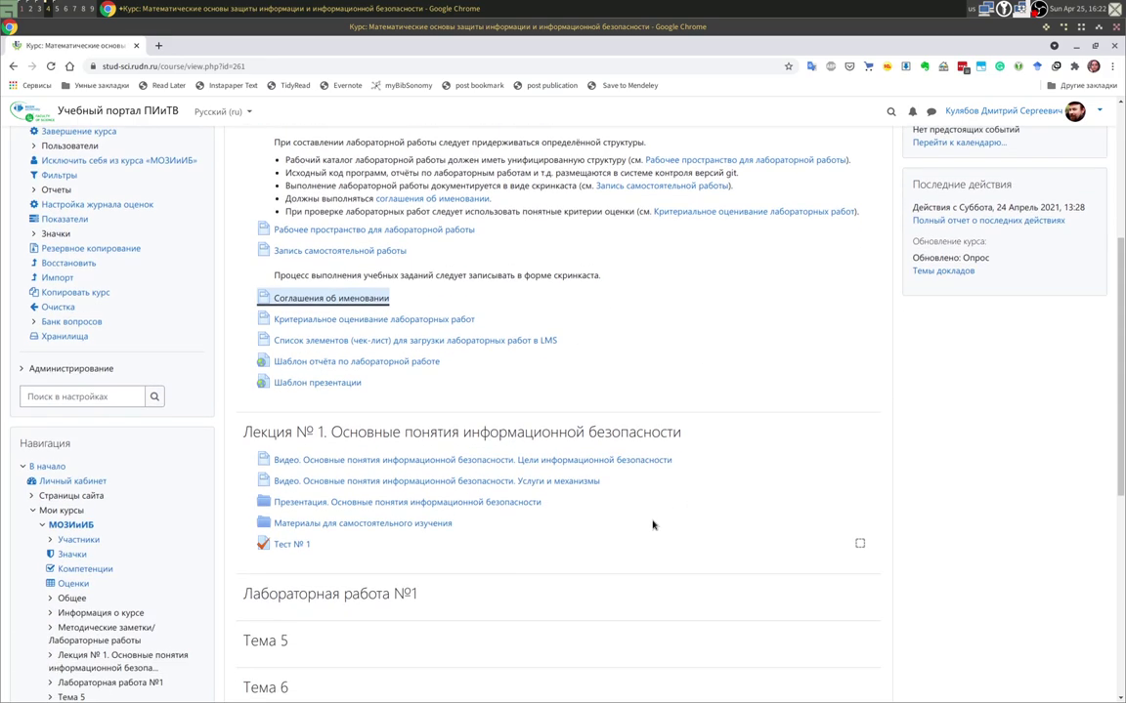
middle_click(417, 321)
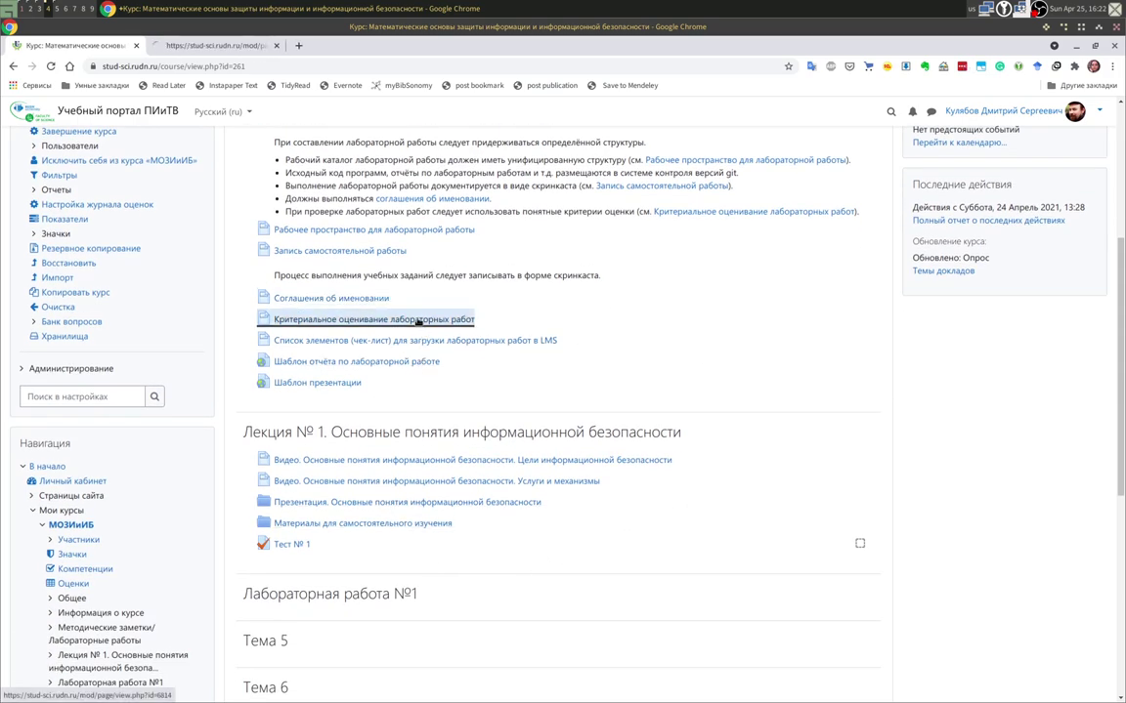
left_click(208, 49)
left_click_drag(246, 306, 559, 466)
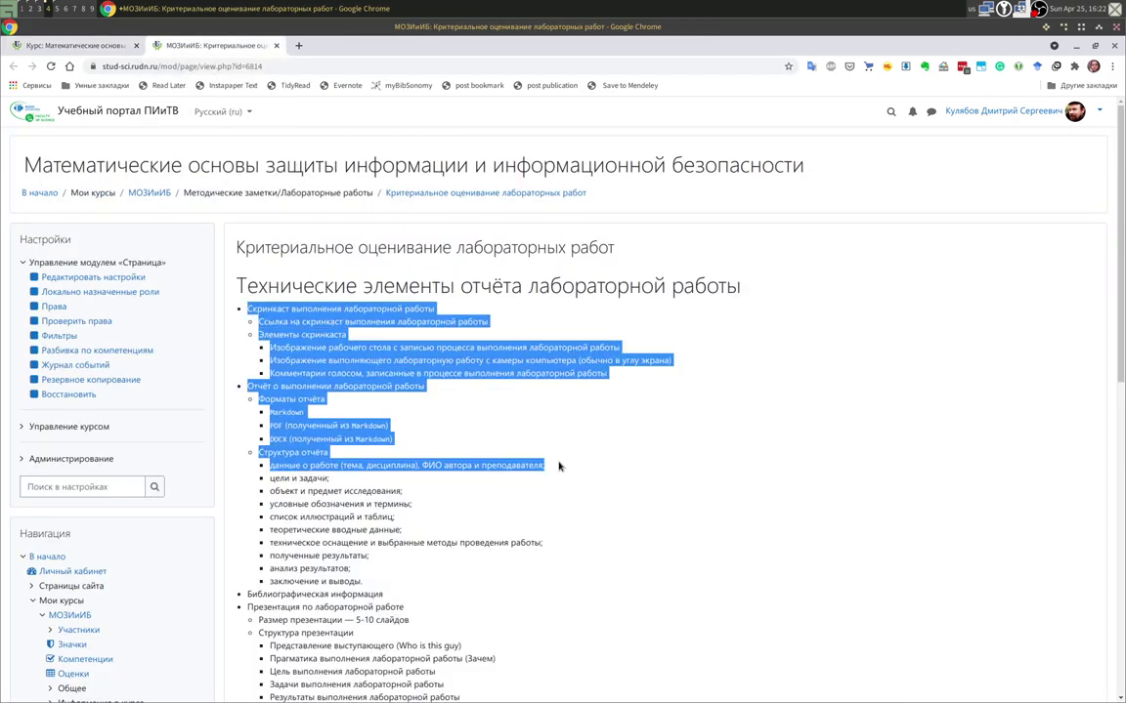
left_click(559, 466)
Examine the lab work criteria tables and highlight the 5 and 10 score headings in the naming conventions table.
scroll(557, 479, "down", 10)
scroll(553, 507, "up", 3)
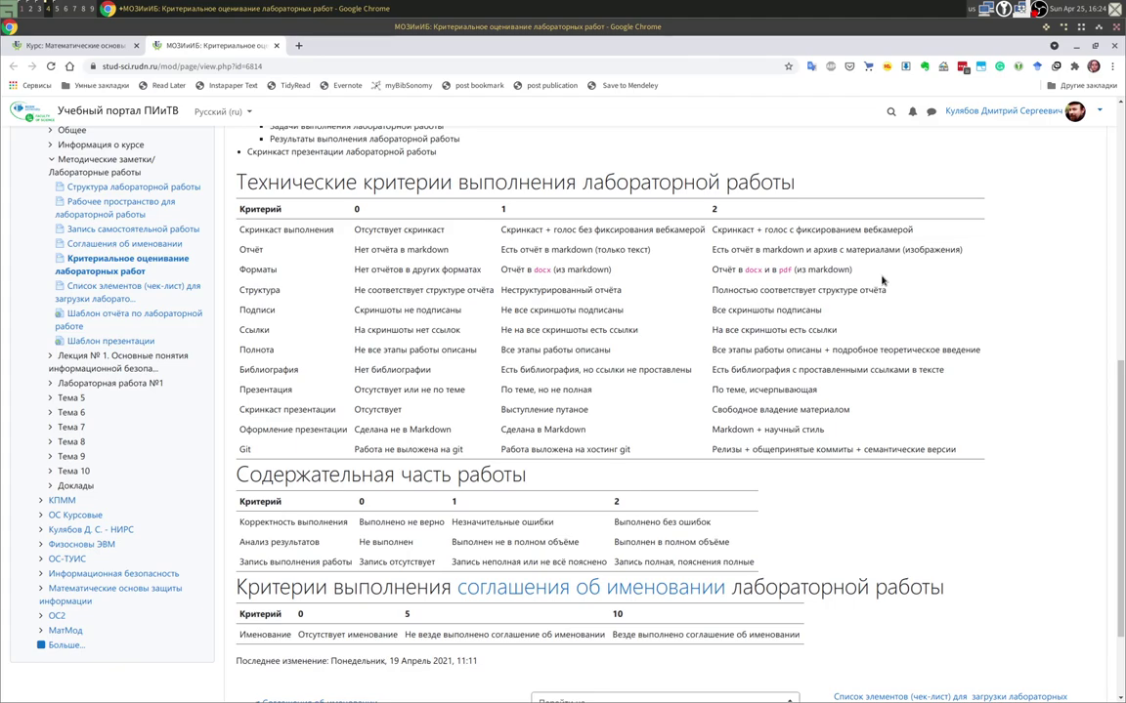
scroll(882, 280, "down", 3)
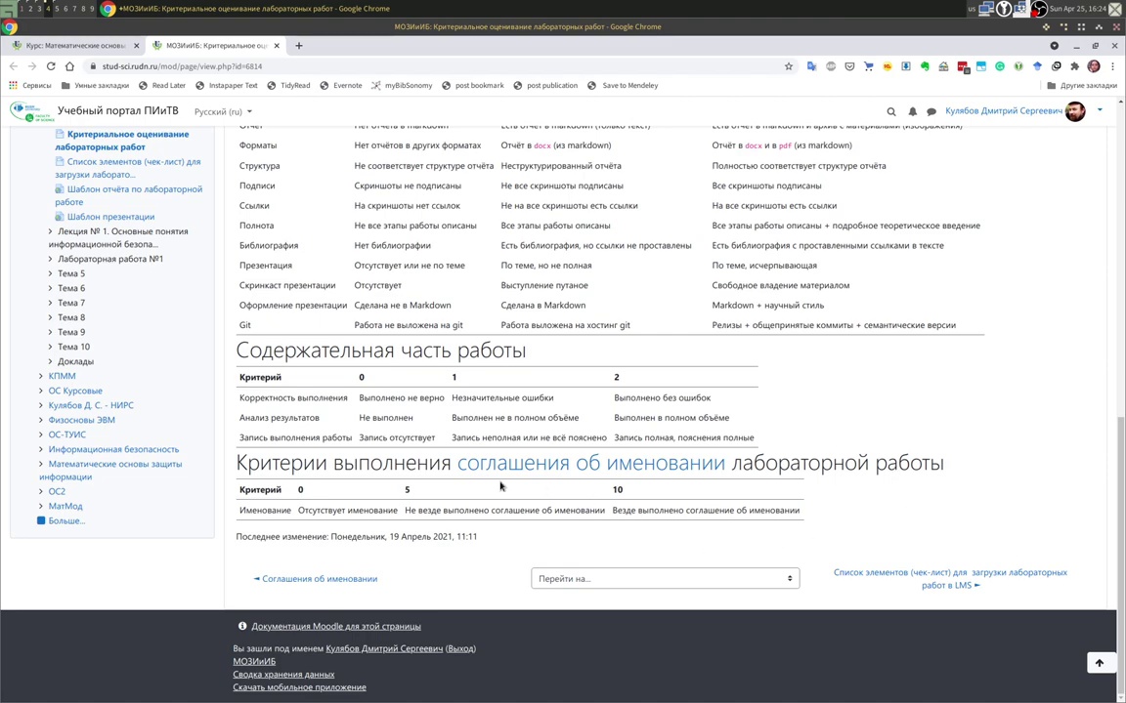
left_click_drag(404, 489, 468, 497)
left_click_drag(611, 488, 661, 498)
Open the checklist for uploading lab works to the LMS from the course page, read it and close it.
left_click(67, 45)
scroll(596, 376, "down", 1)
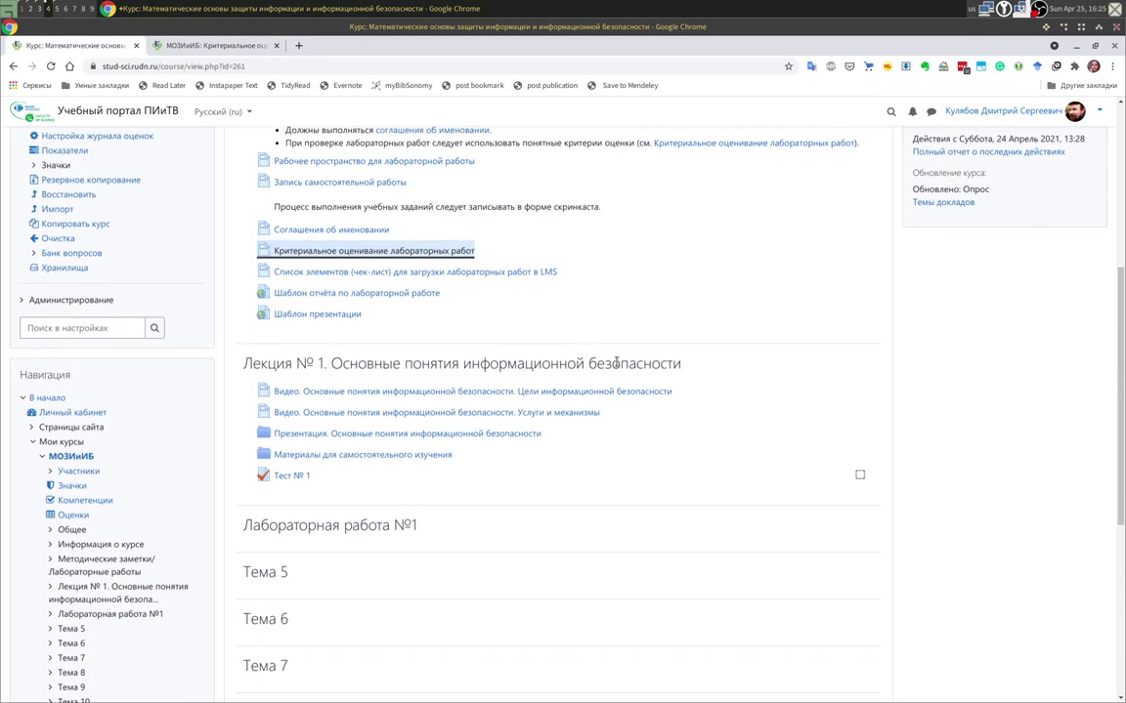
middle_click(464, 247)
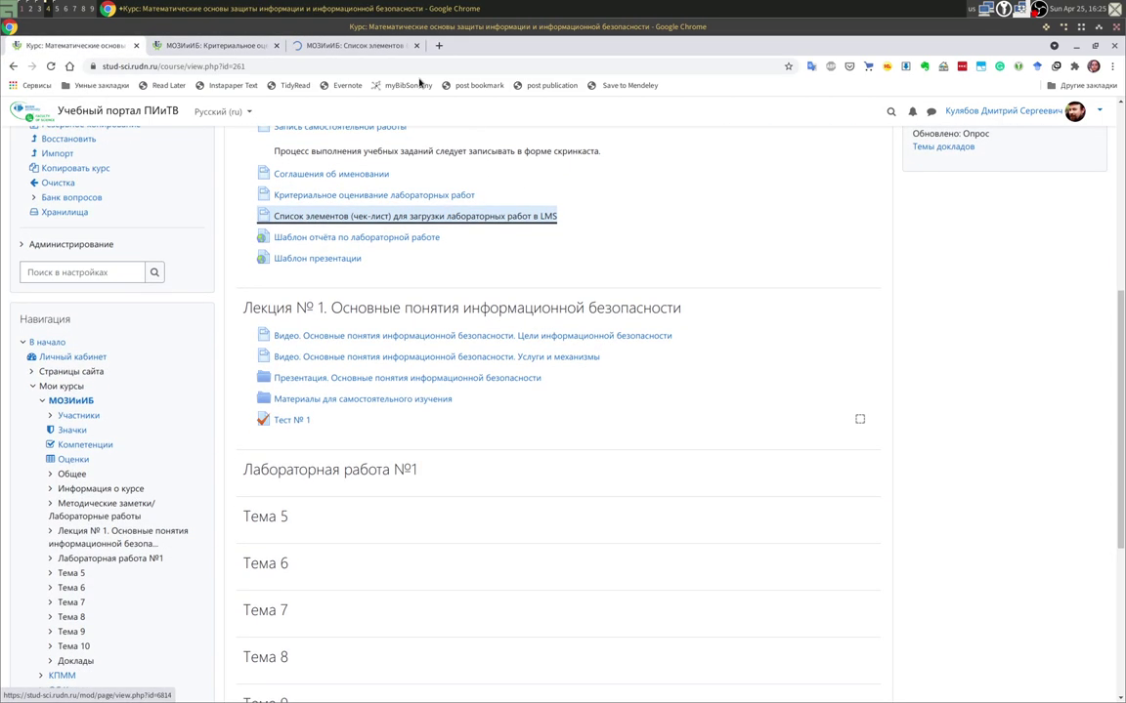
left_click(356, 45)
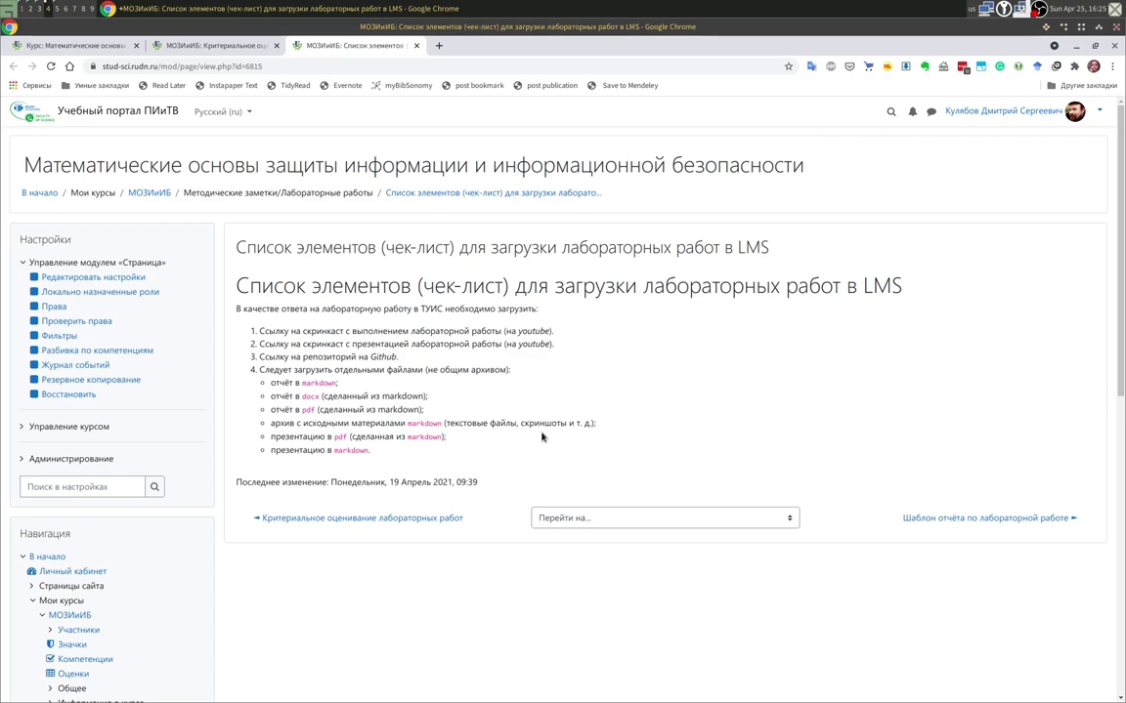
left_click(418, 47)
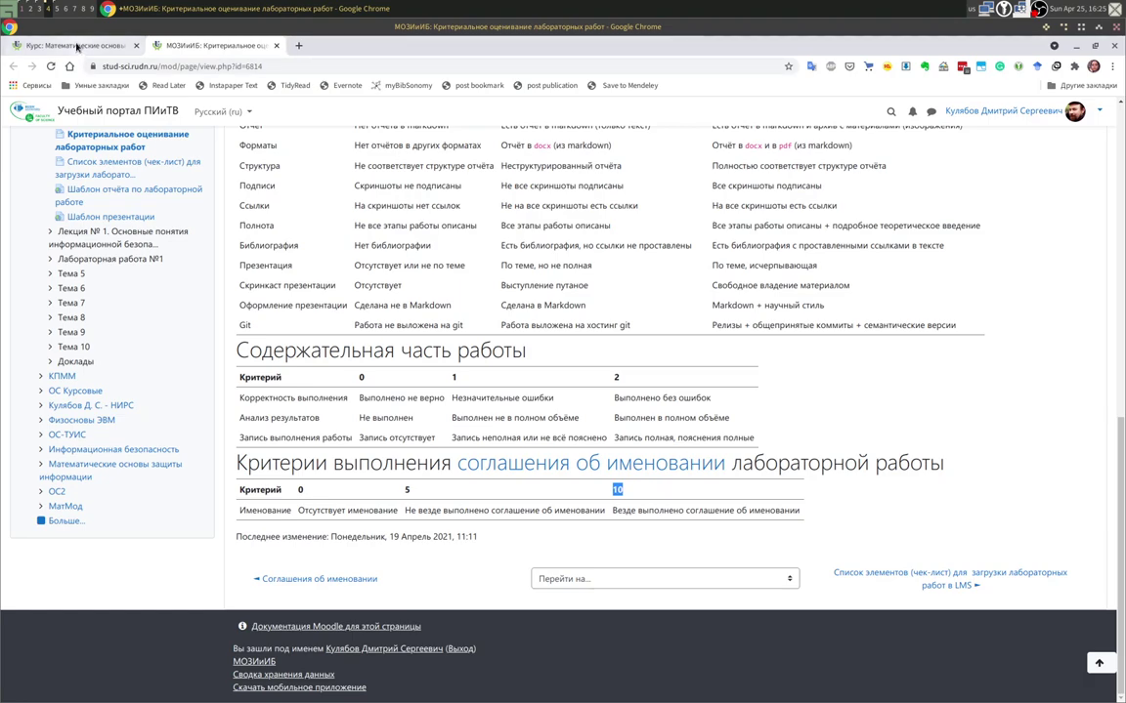
Open "Шаблон отчёта по лабораторной работе" from the course page, view its GitHub repository and close it.
left_click(71, 45)
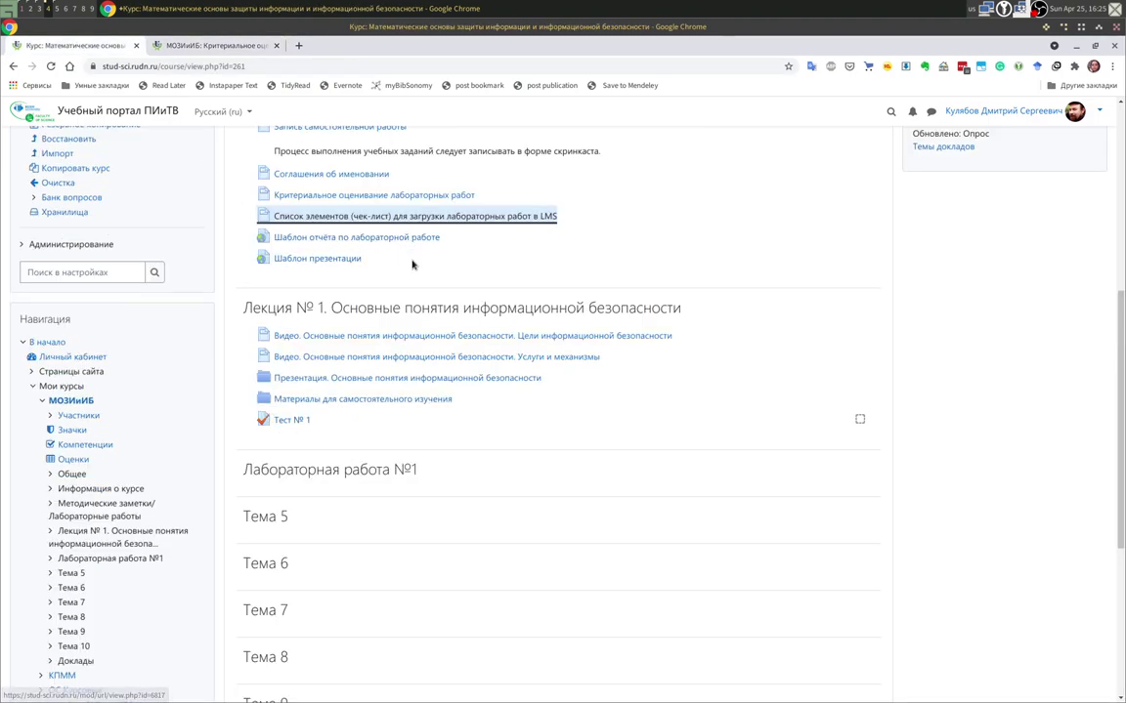
middle_click(352, 238)
left_click(331, 43)
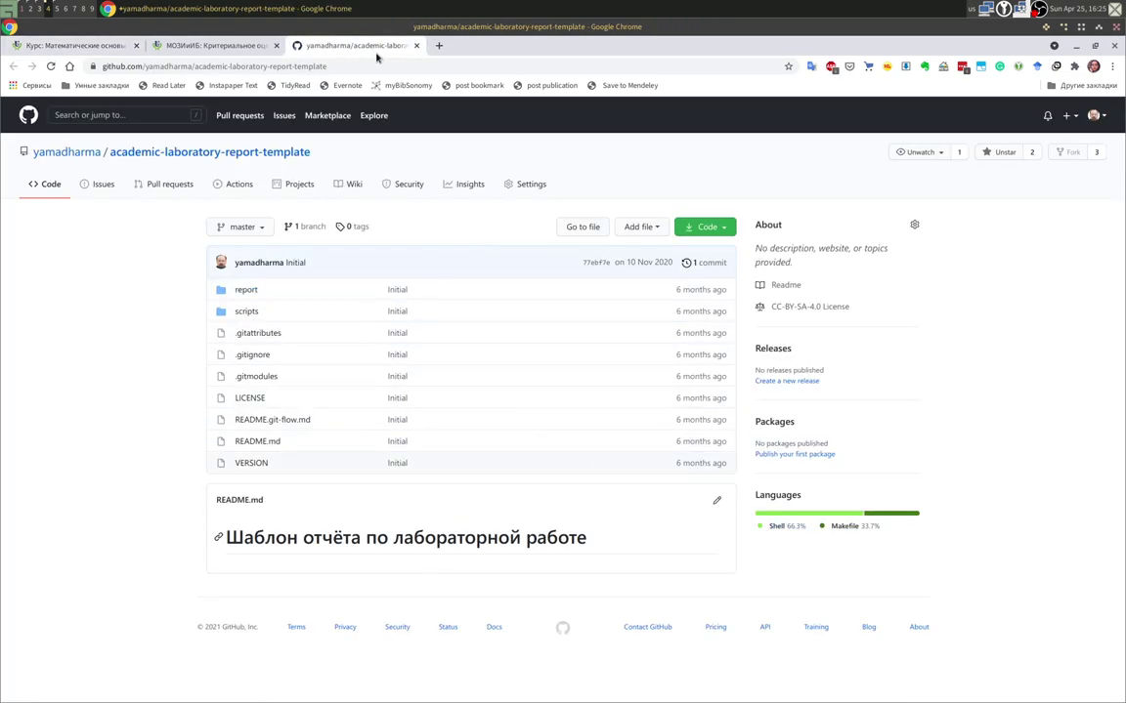
left_click(418, 46)
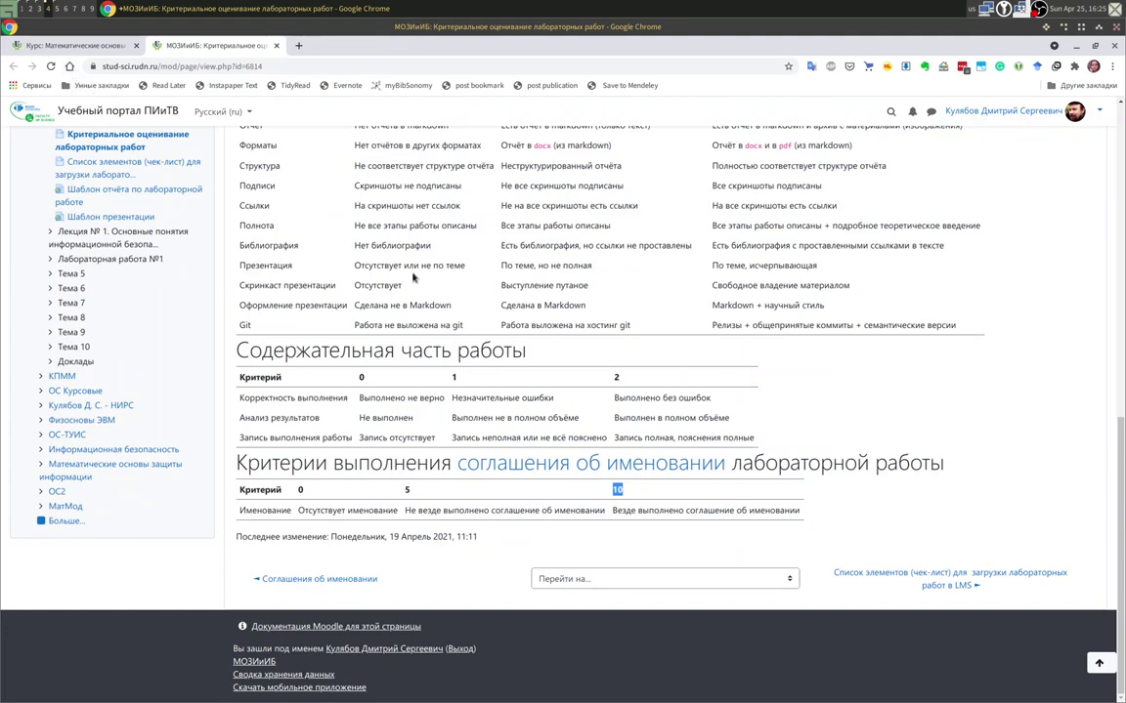
Return to the course page and turn on its editing mode.
left_click(75, 49)
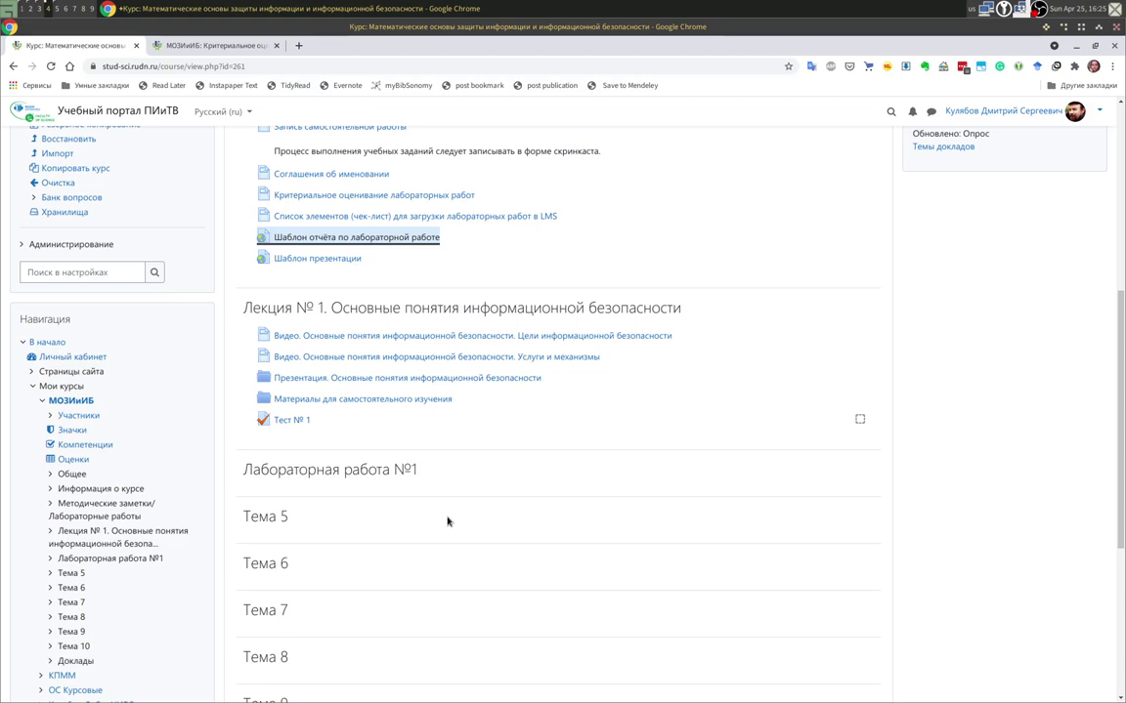
scroll(428, 518, "up", 1)
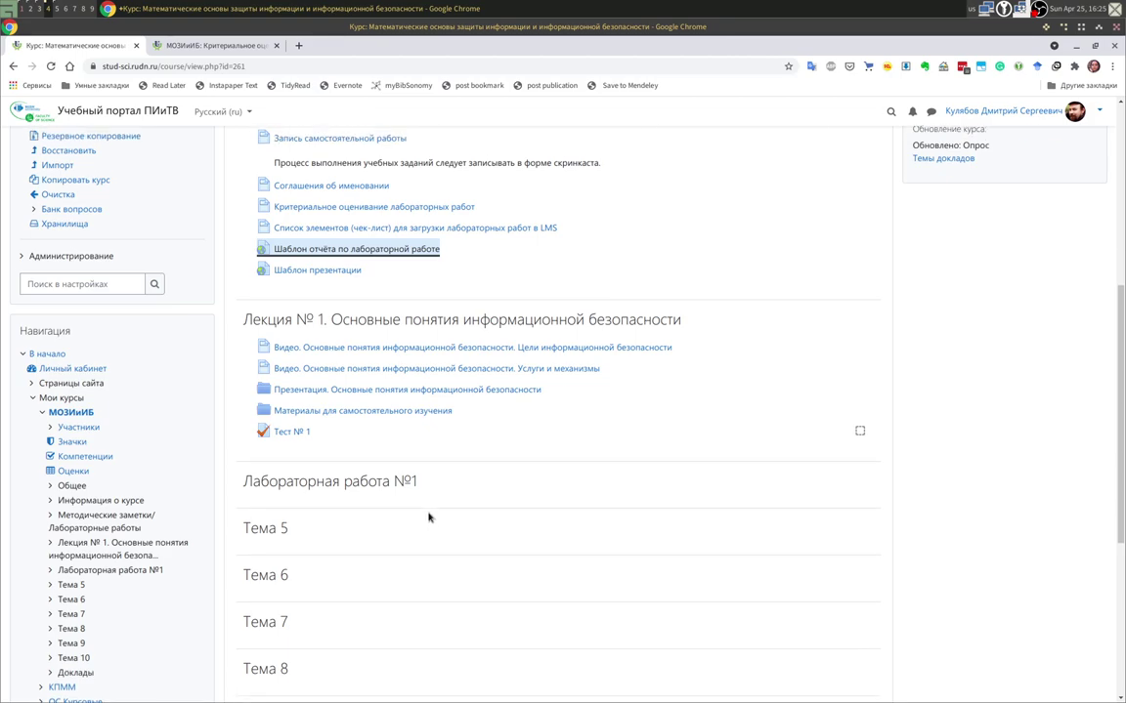
scroll(415, 526, "up", 1)
scroll(275, 528, "up", 1)
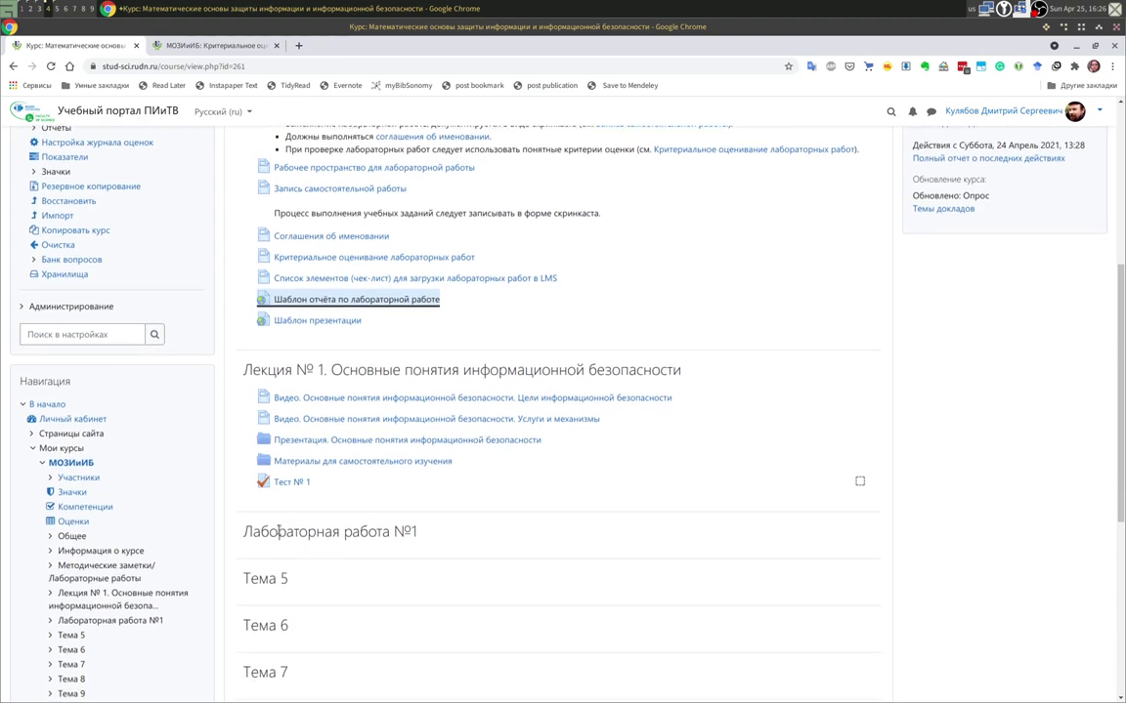
scroll(979, 542, "up", 5)
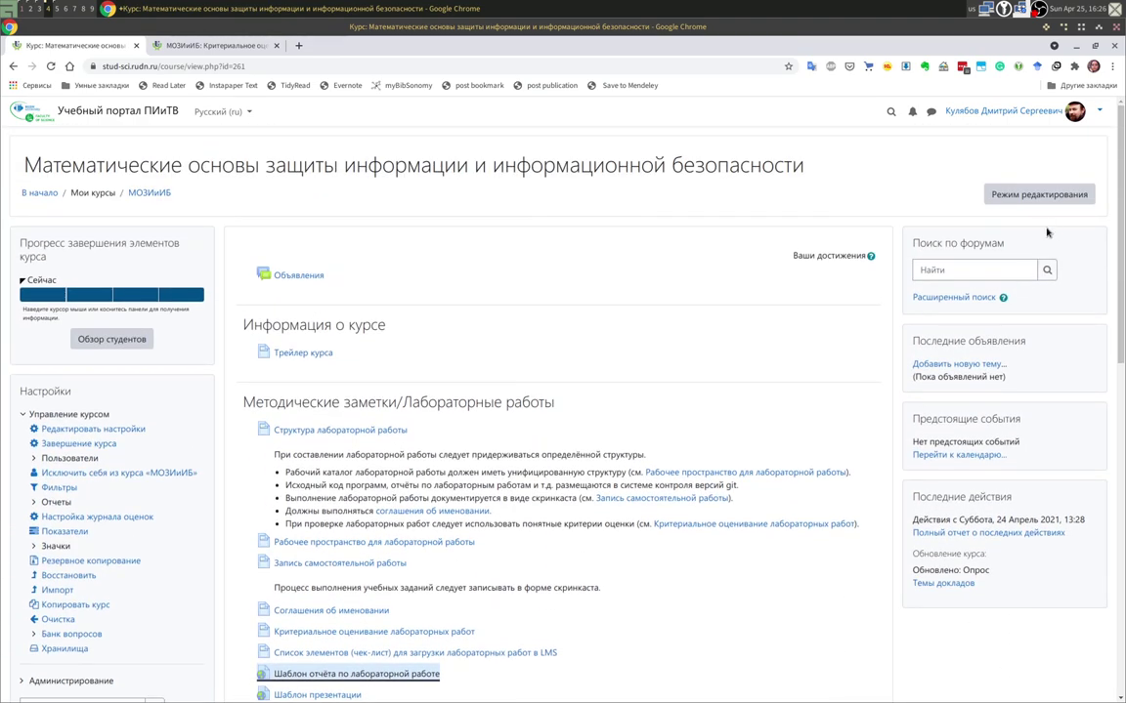
left_click(1040, 195)
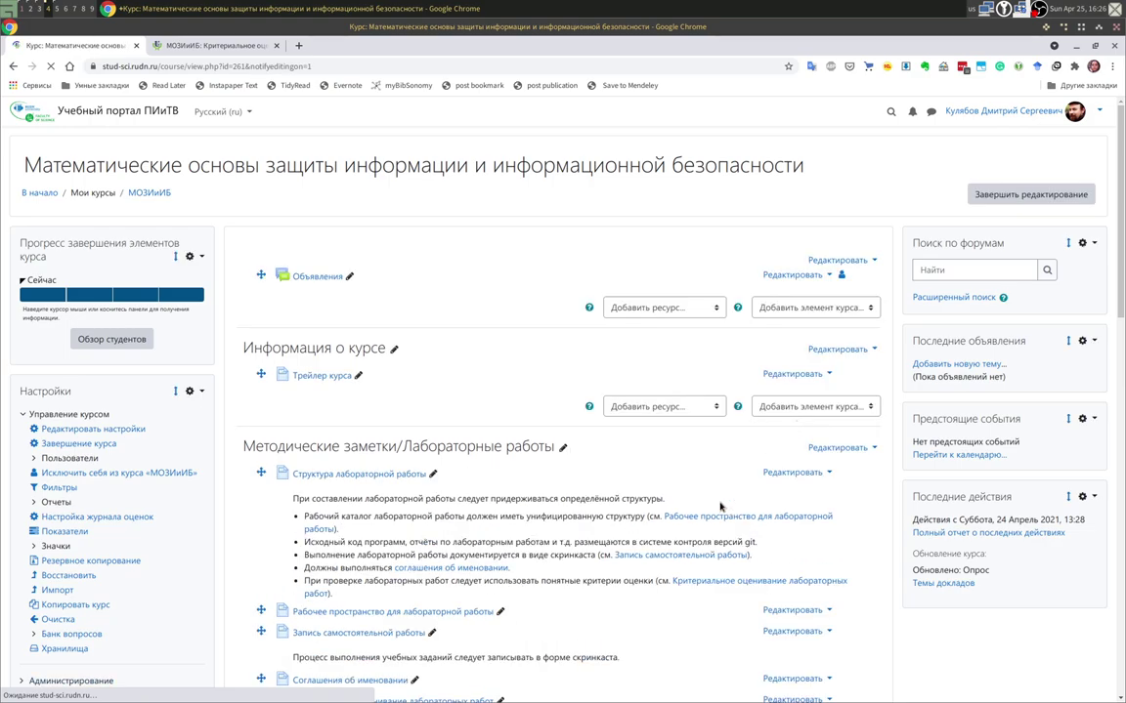
Add a "Семинар" activity to the "Лабораторная работа №1" section of the course.
scroll(755, 481, "down", 10)
scroll(467, 572, "up", 4)
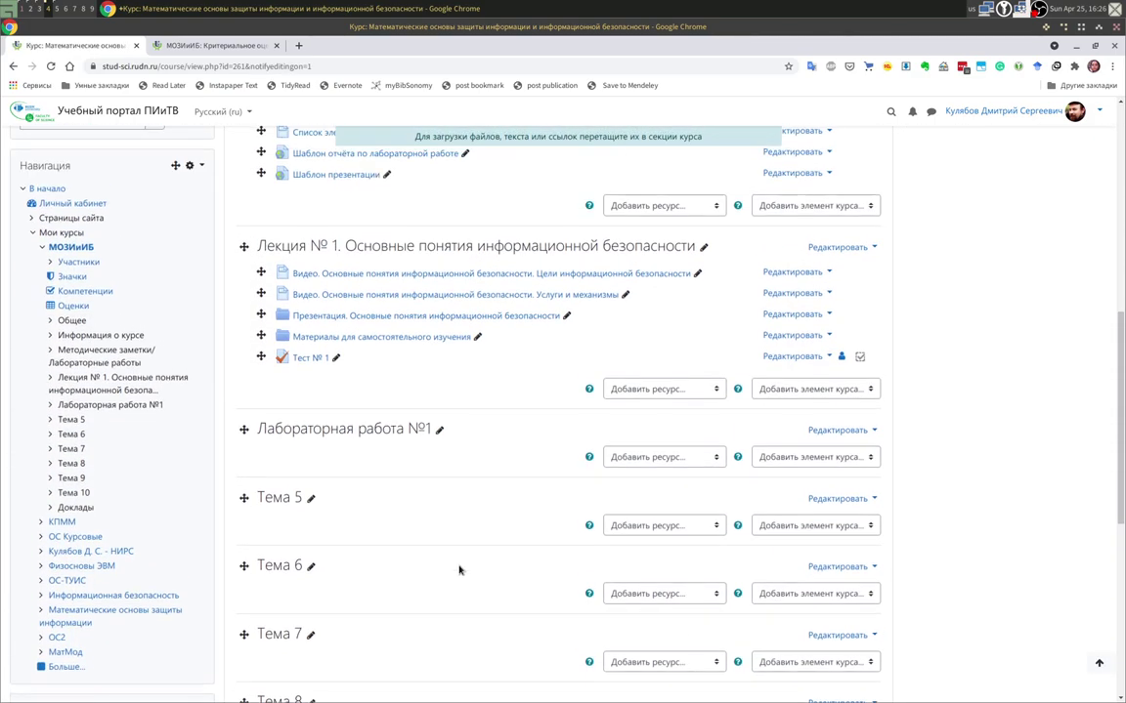
scroll(440, 508, "up", 1)
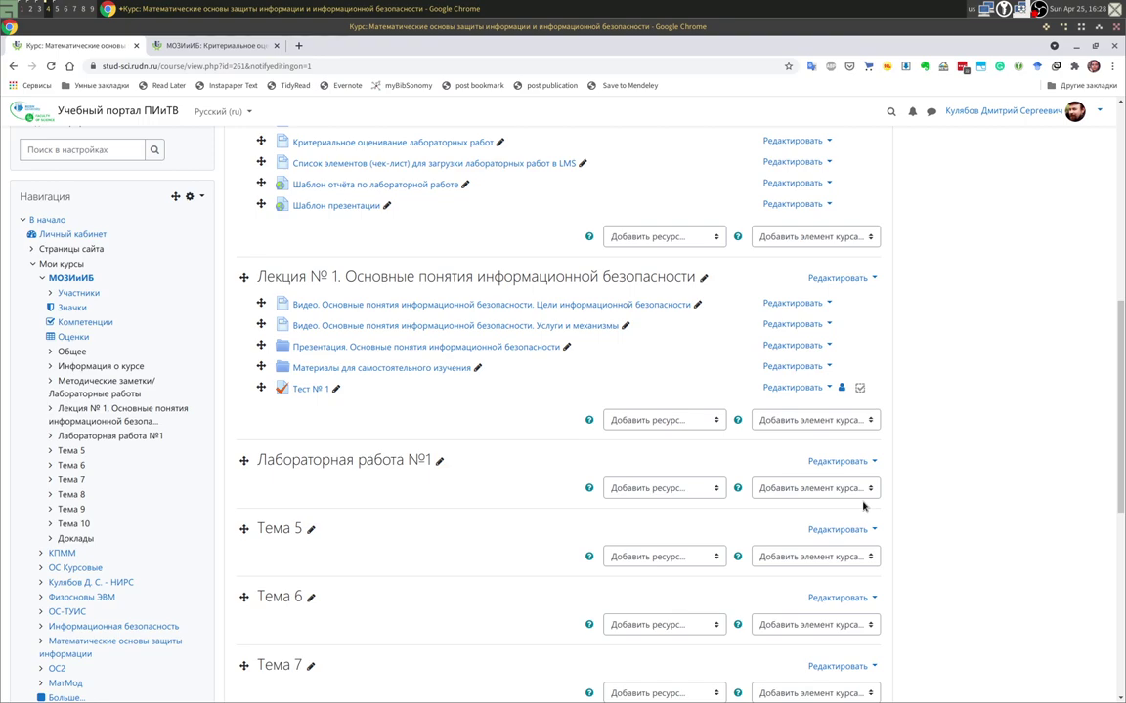
left_click(816, 493)
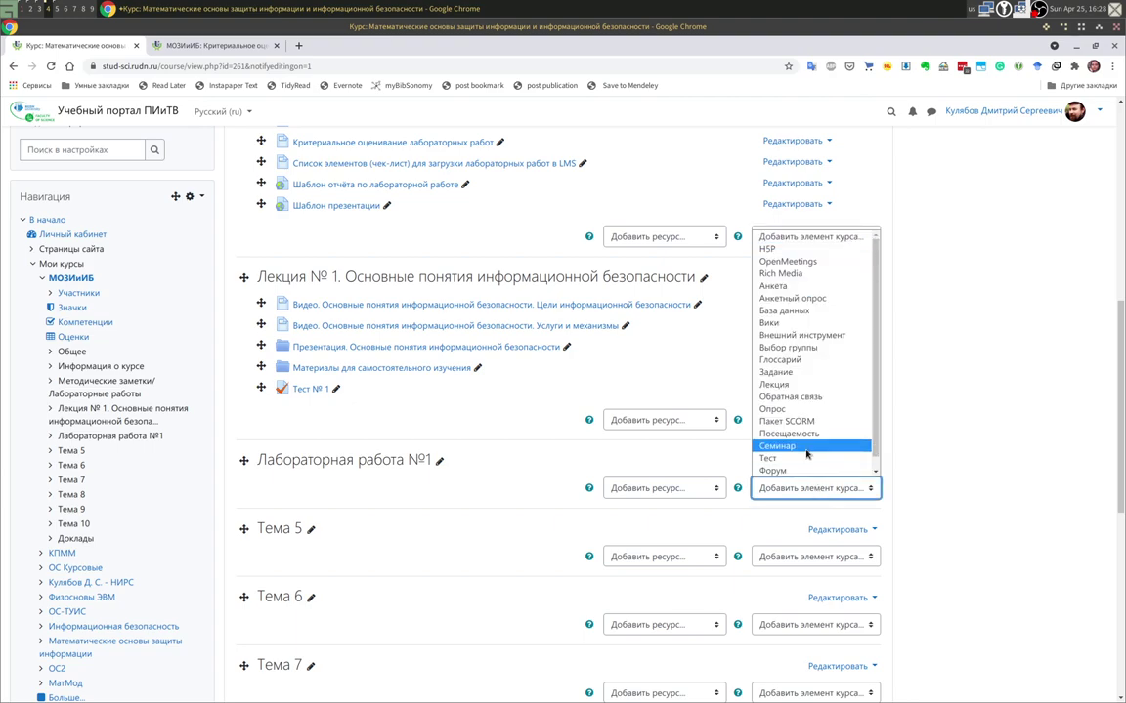
left_click(806, 446)
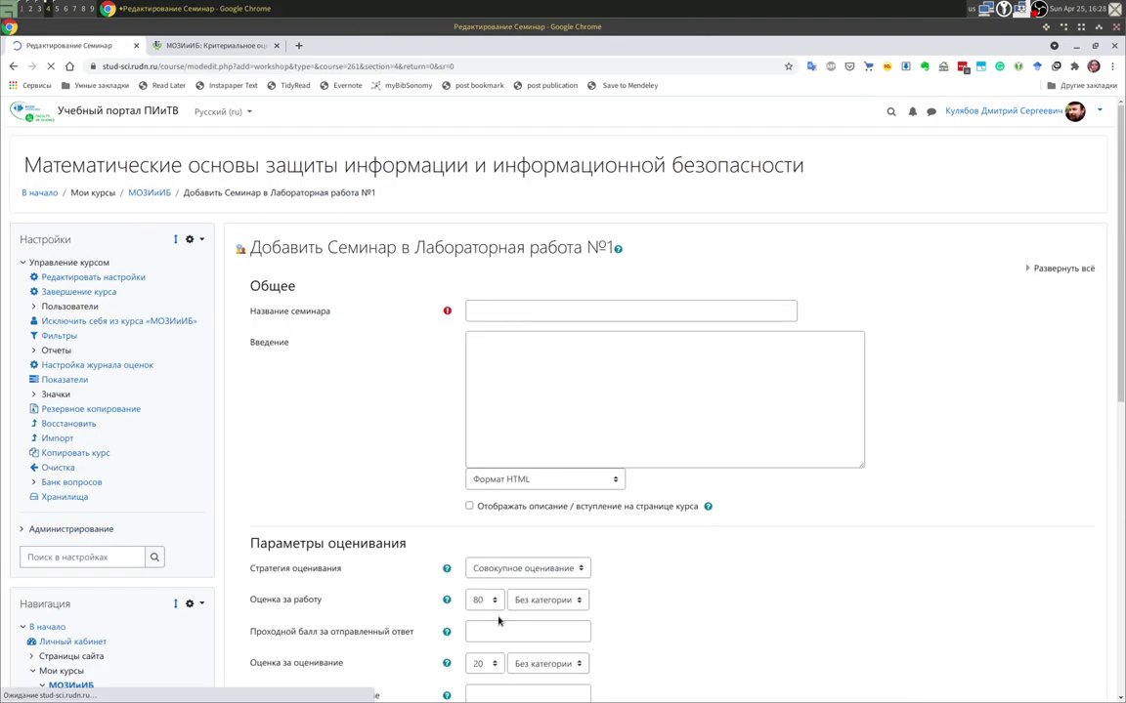
Name the seminar "Отчёт по лабораторной работе № 1".
left_click(526, 311)
key("alt+shift")
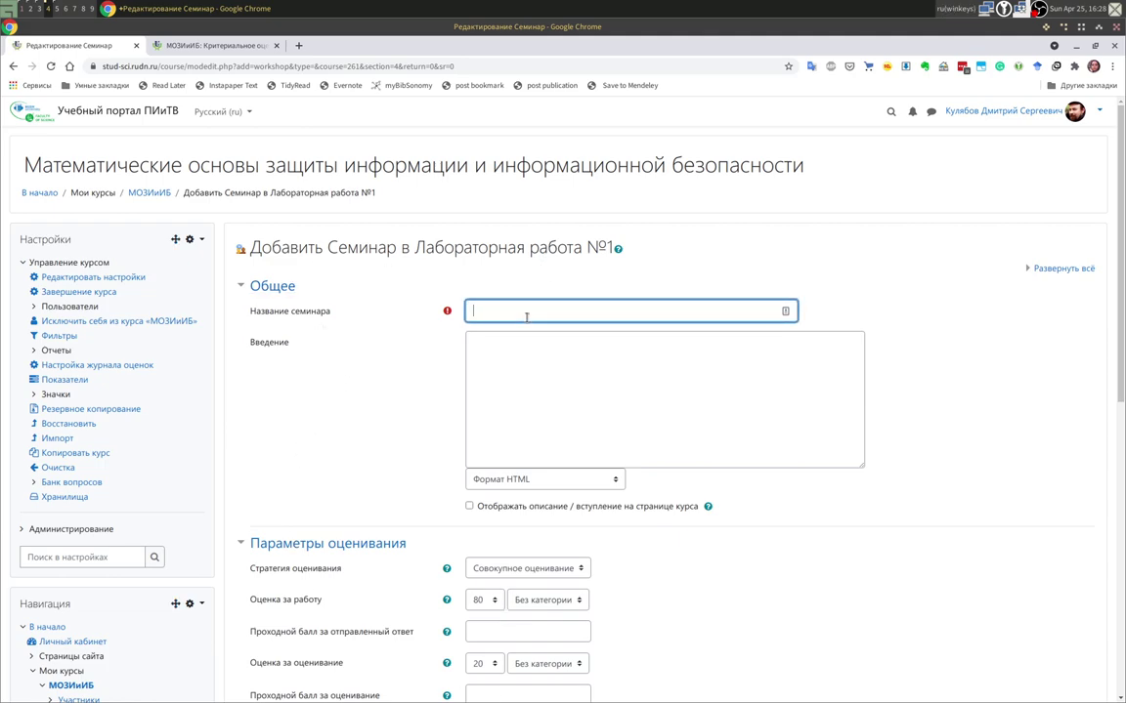
type("Отч")
type("ёт по л")
key("BackSpace")
type("по лабораторной работе \"")
key("BackSpace")
type("№ 1")
key("alt+shift")
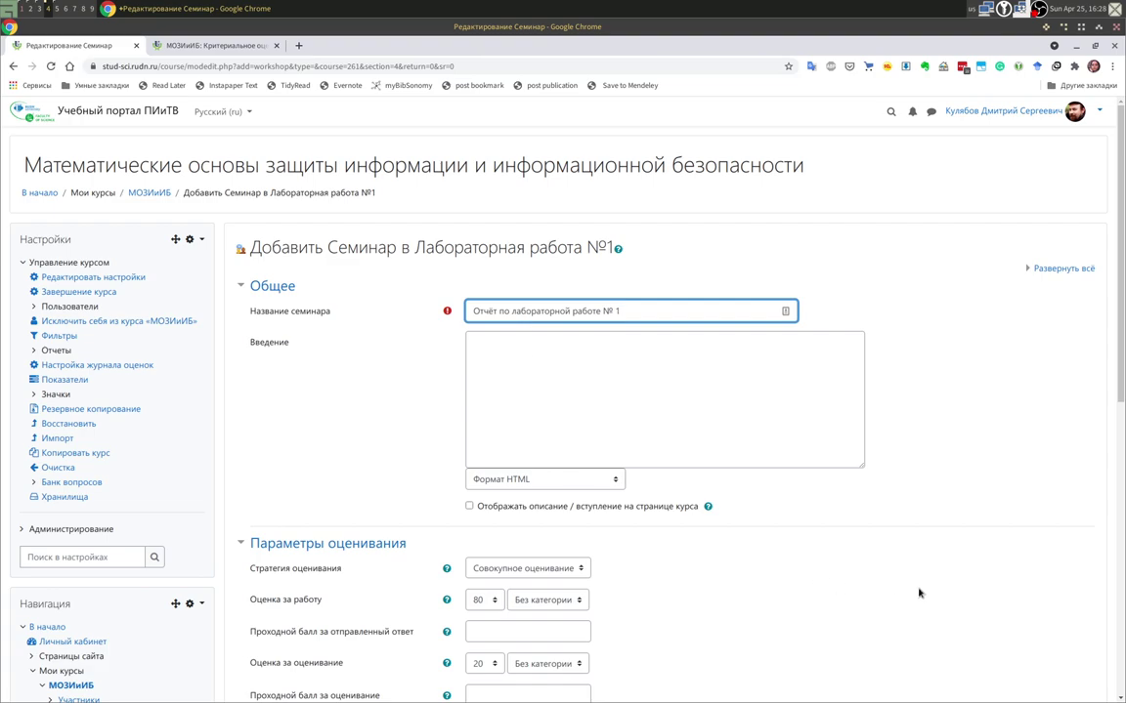
Set the seminar's grading strategy ("Стратегия оценивания") to "Рубрика".
scroll(811, 620, "down", 4)
scroll(666, 637, "down", 3)
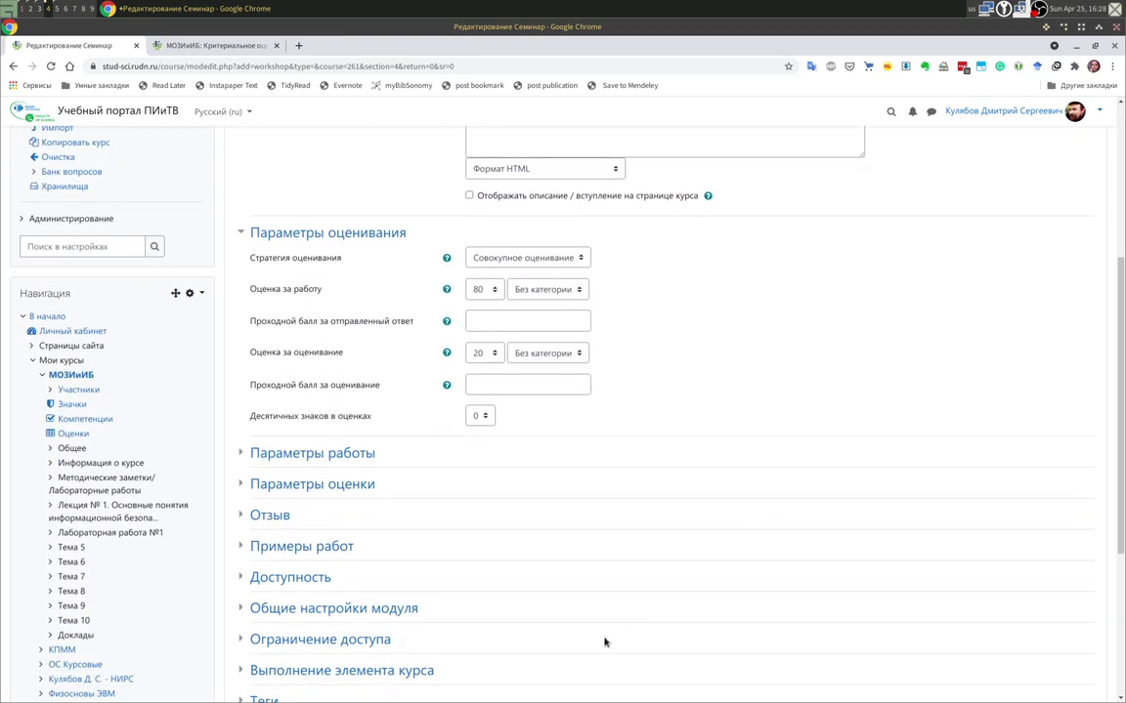
scroll(470, 567, "down", 2)
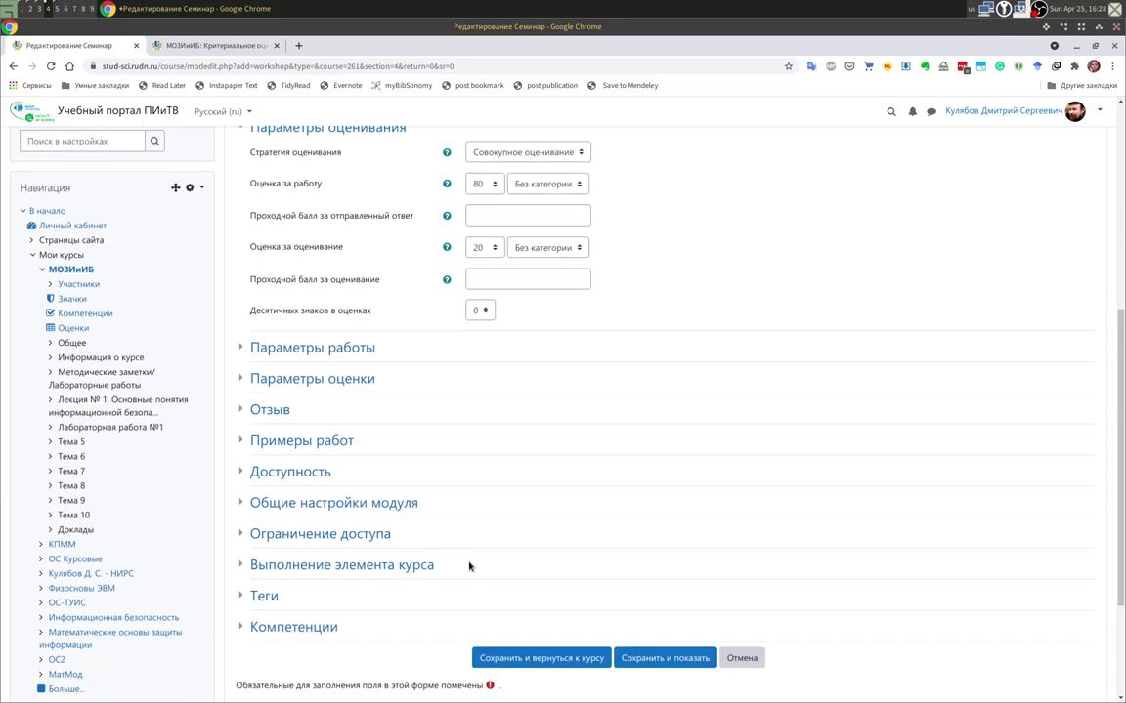
scroll(364, 454, "up", 2)
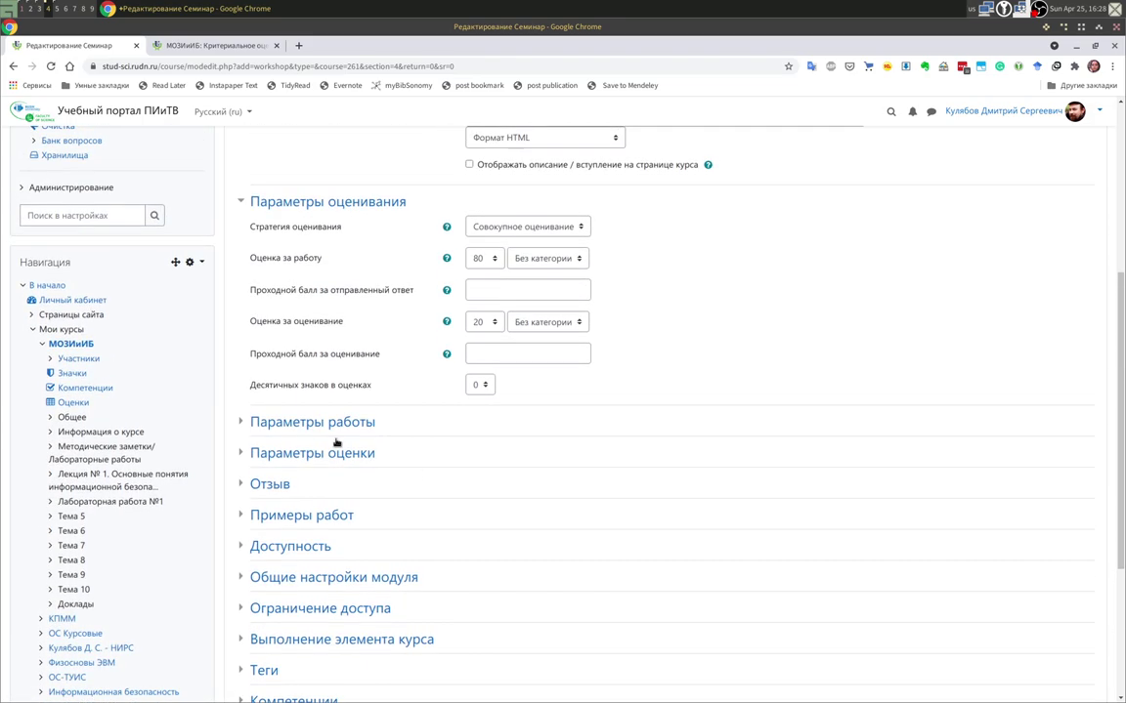
left_click(529, 227)
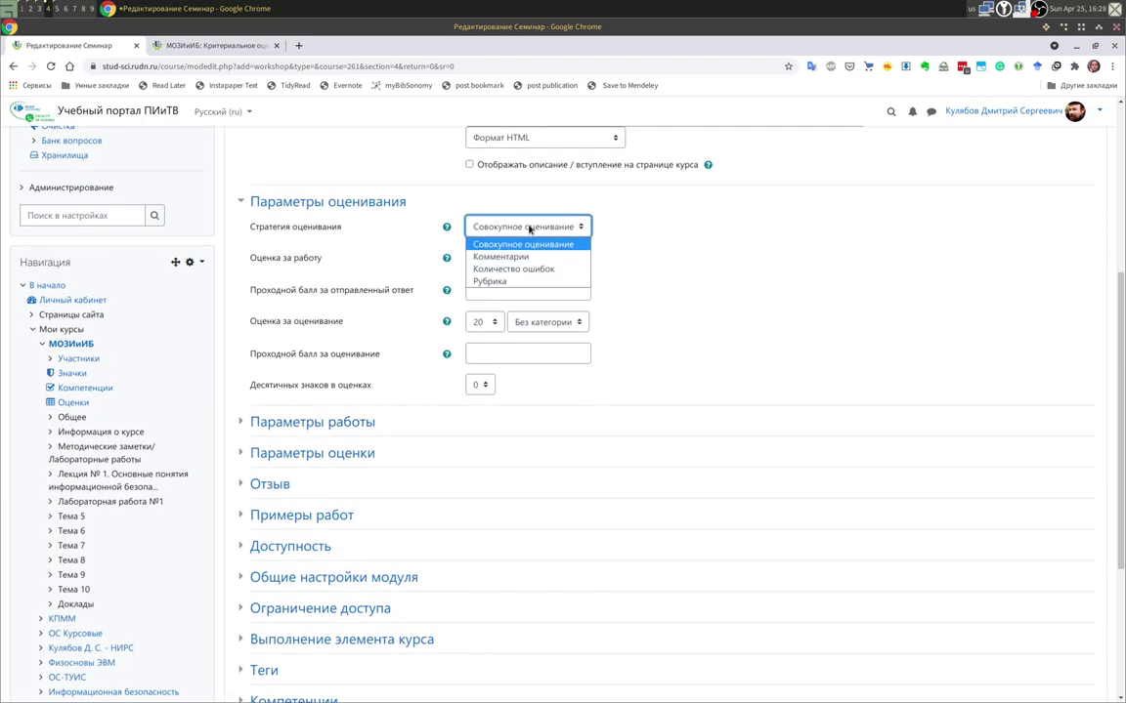
left_click(489, 281)
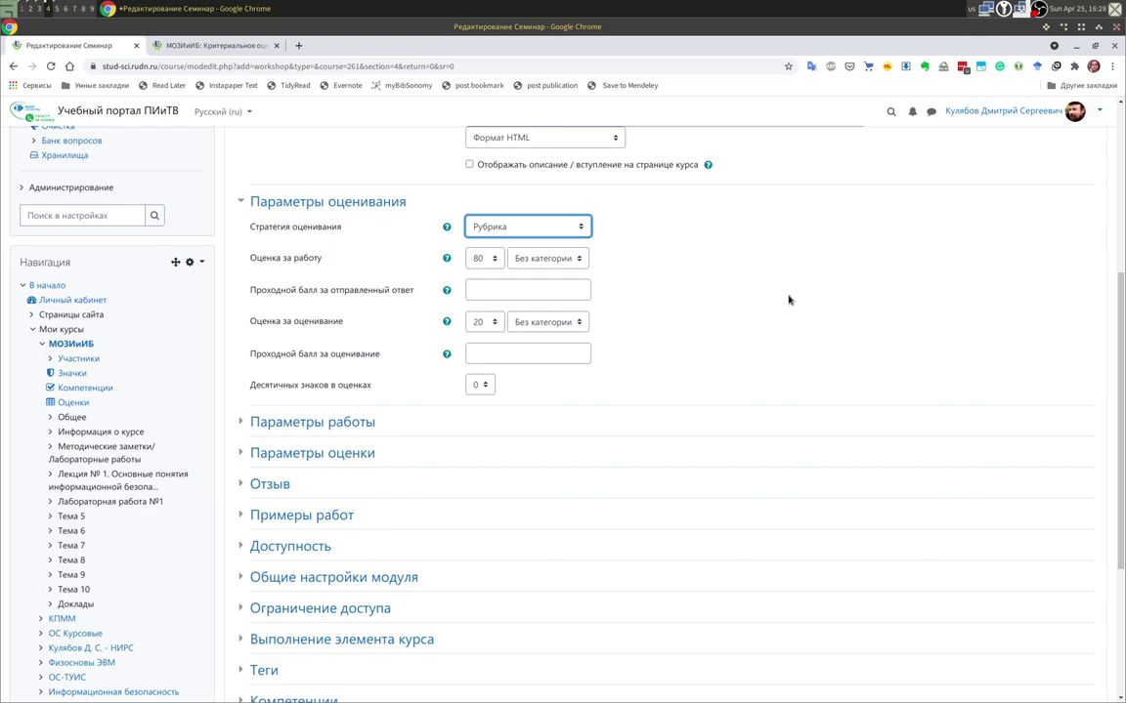
Set the seminar's grade for the submitted work ("Оценка за работу") to 3.
left_click(480, 258)
left_click_drag(497, 296, 494, 504)
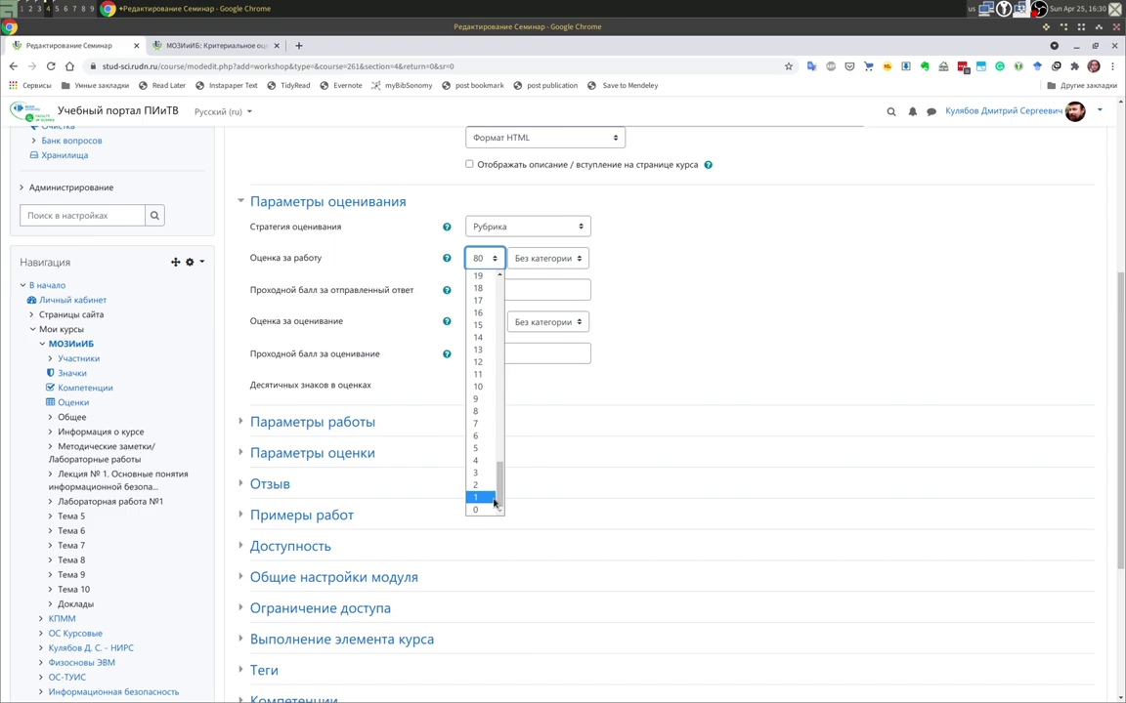
left_click(484, 260)
left_click(485, 260)
scroll(480, 469, "down", 10)
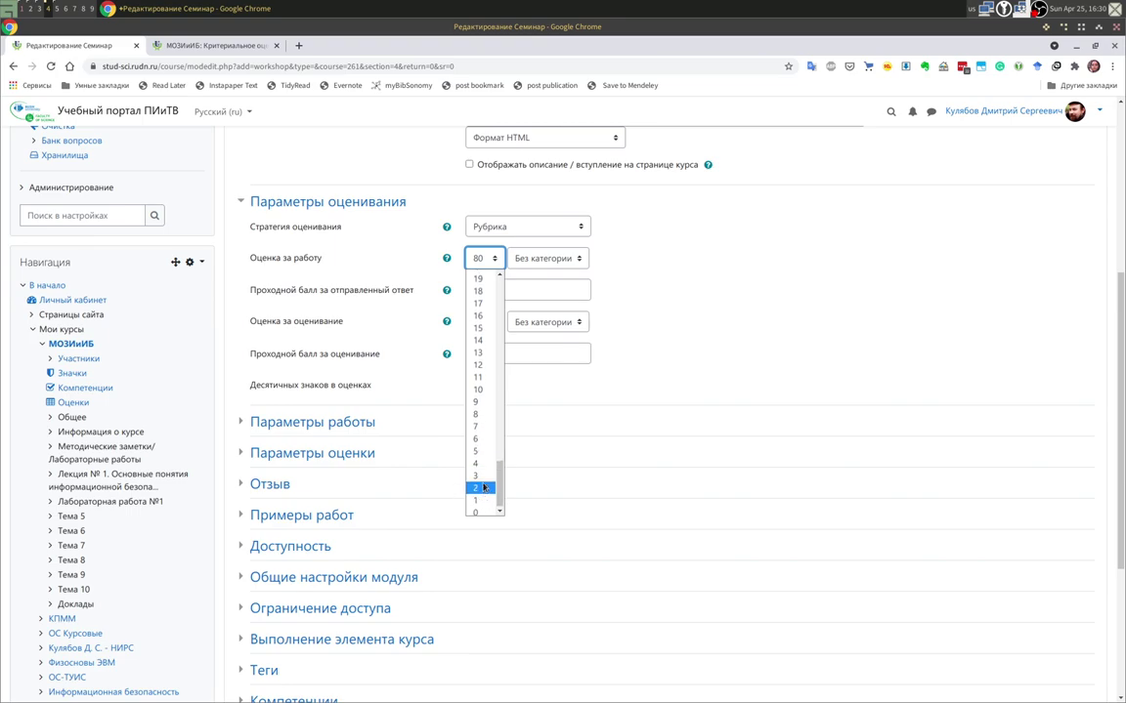
left_click(483, 477)
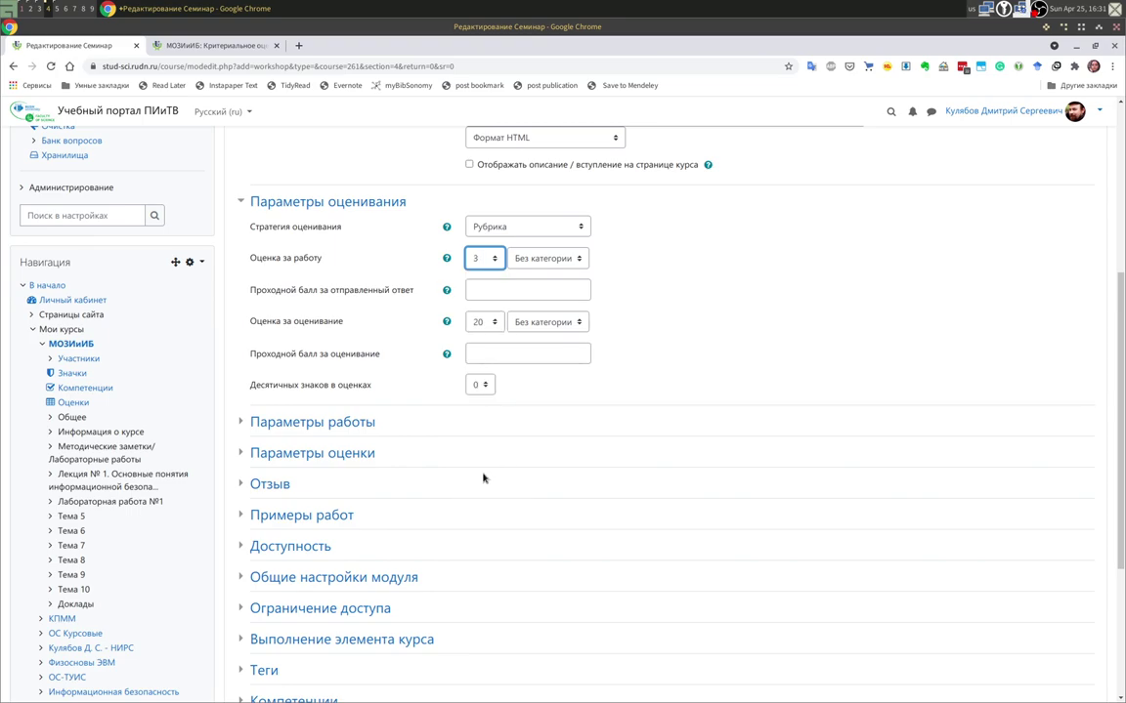
Set "Оценка за оценивание" to 2 and the number of decimal places in grades to 2.
left_click(485, 323)
scroll(495, 538, "down", 6)
left_click(479, 549)
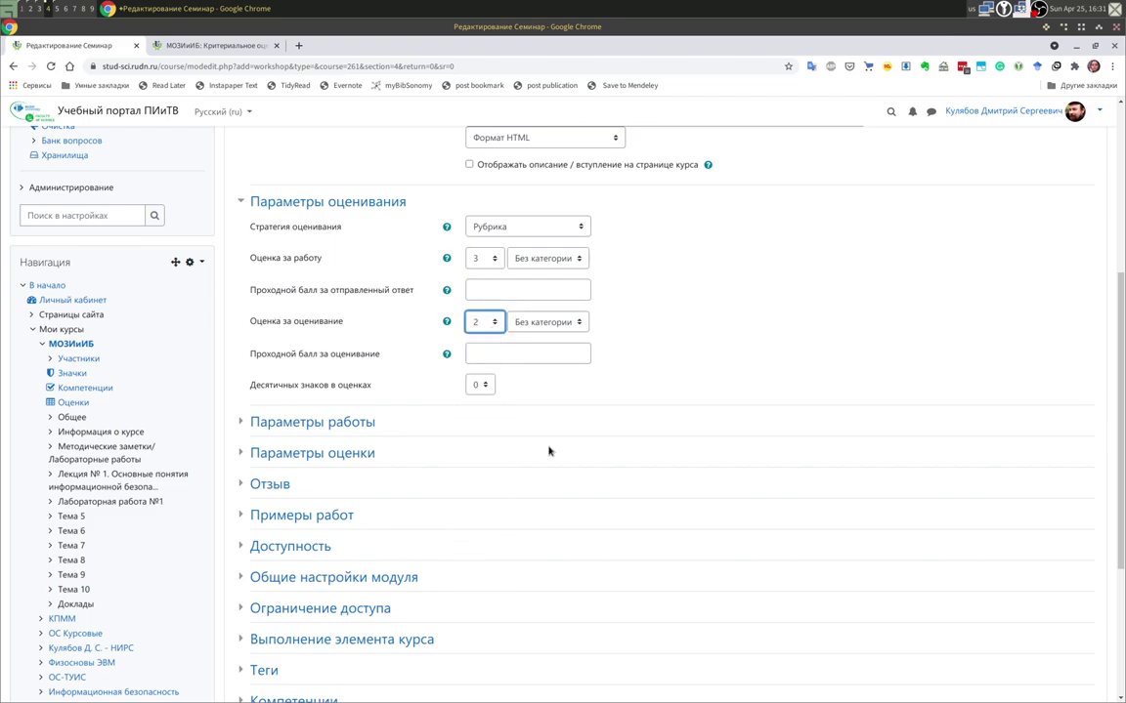
left_click(573, 258)
left_click(532, 274)
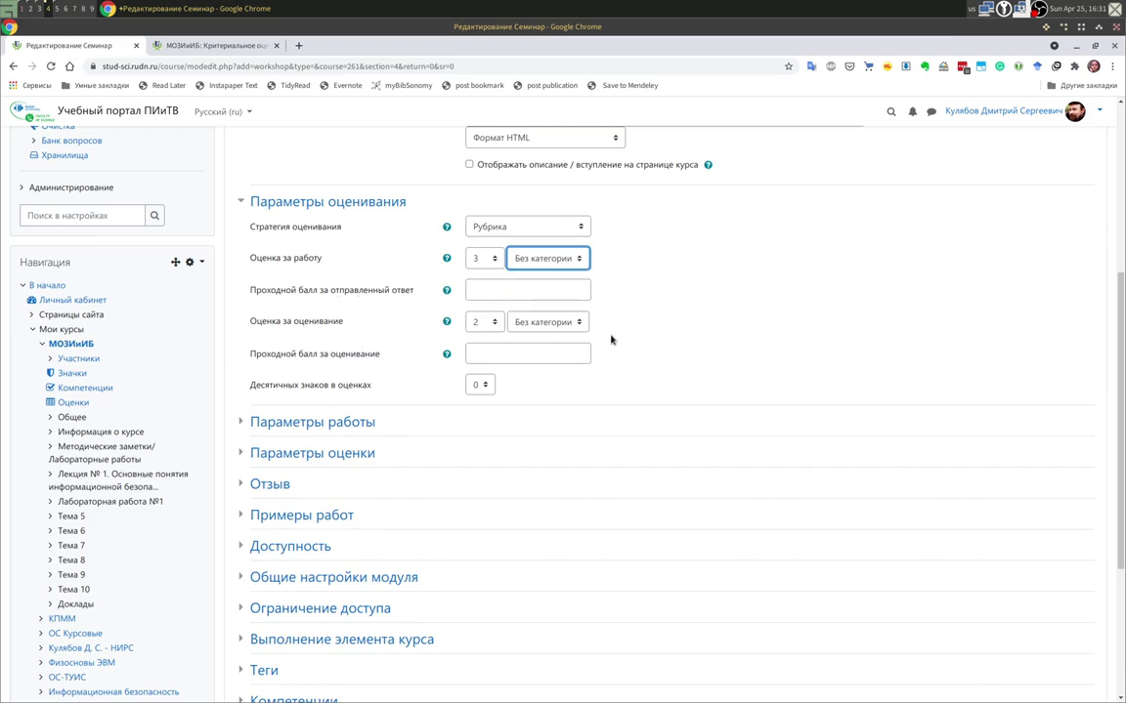
left_click(479, 385)
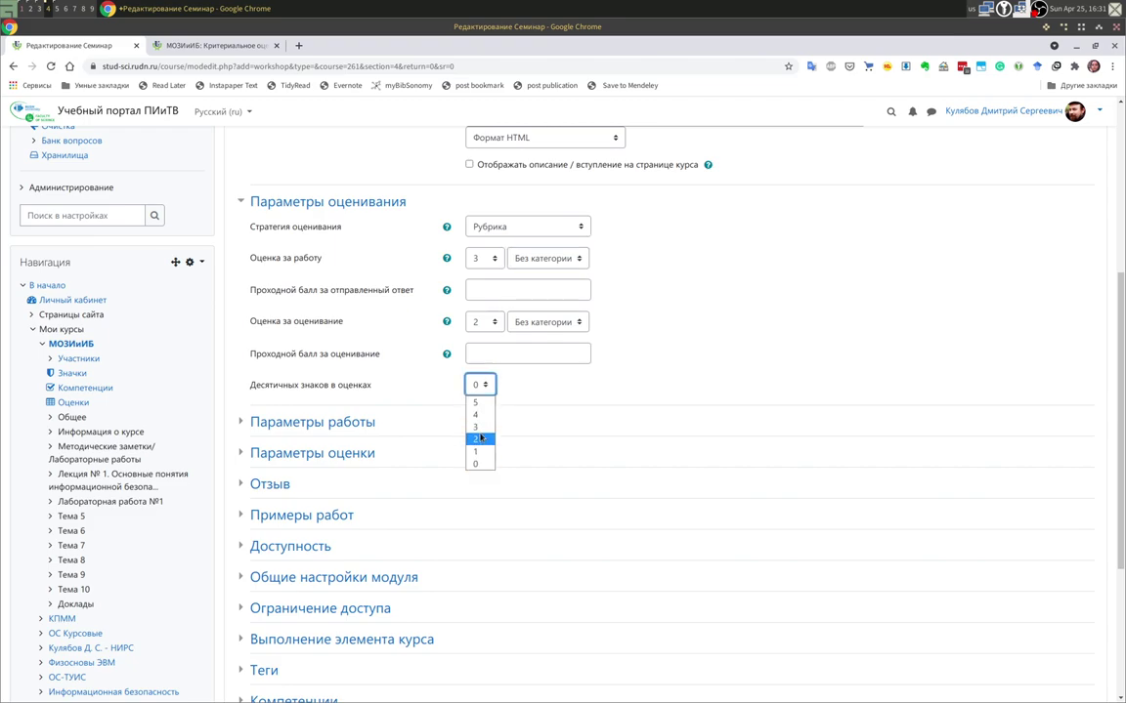
left_click(480, 437)
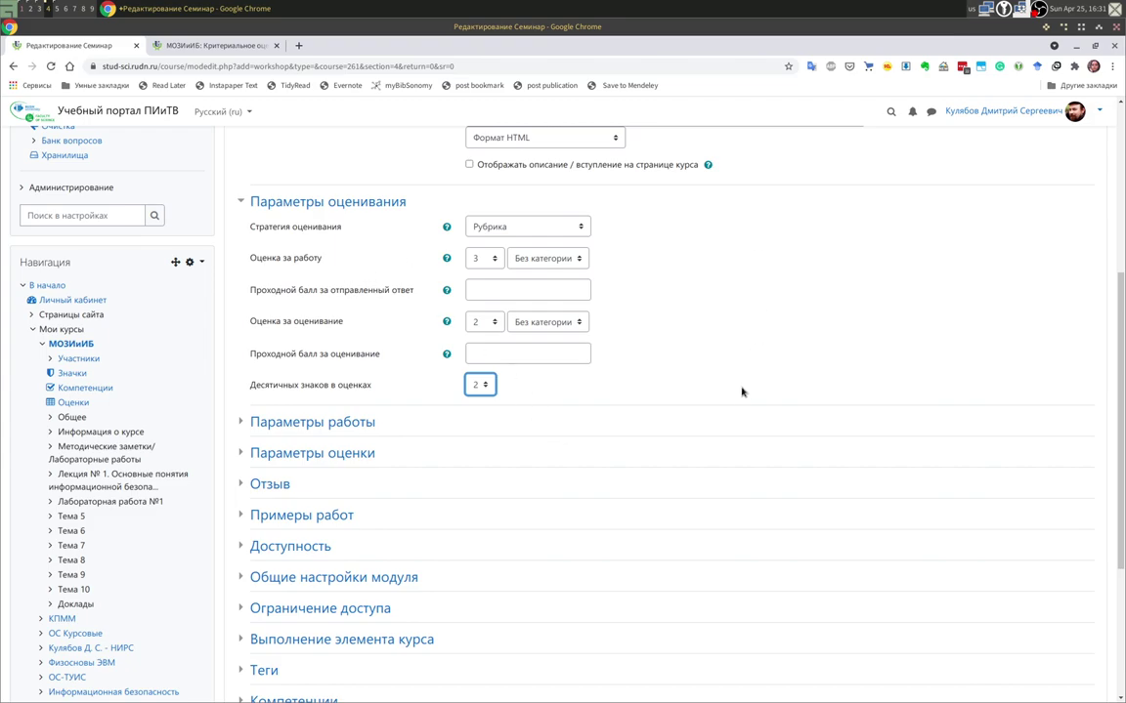
Expand "Параметры работы" and make both the online text and the file attachment required for submissions.
scroll(741, 392, "down", 1)
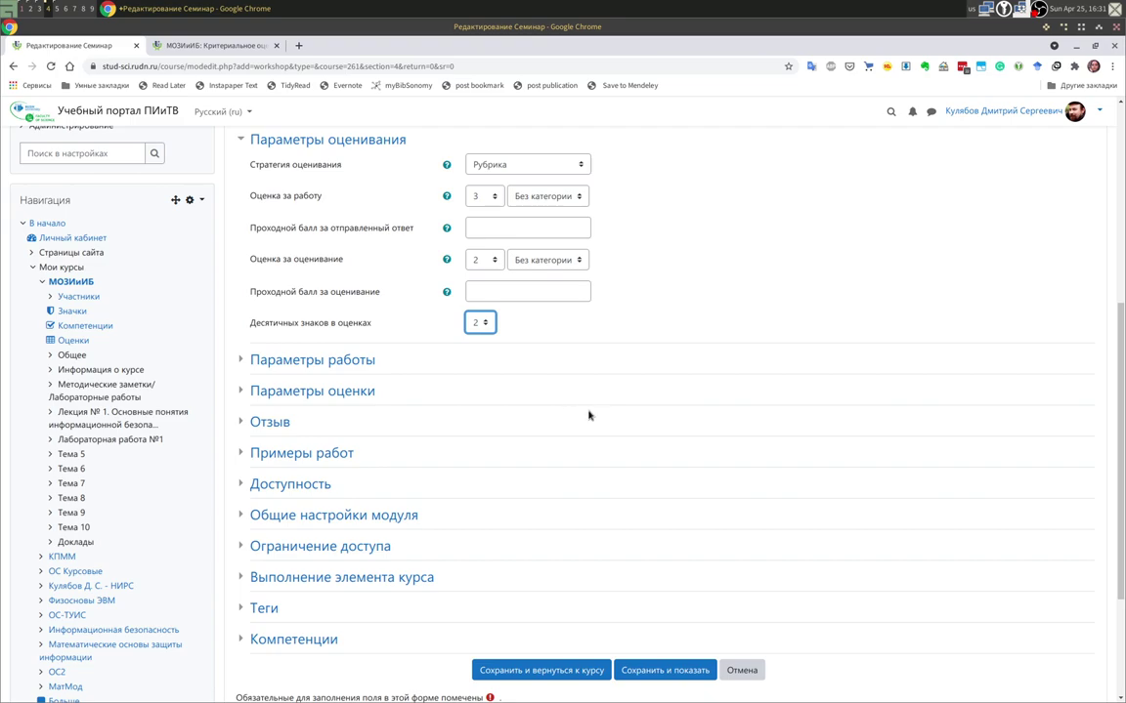
left_click(341, 360)
scroll(404, 402, "down", 3)
scroll(405, 396, "up", 2)
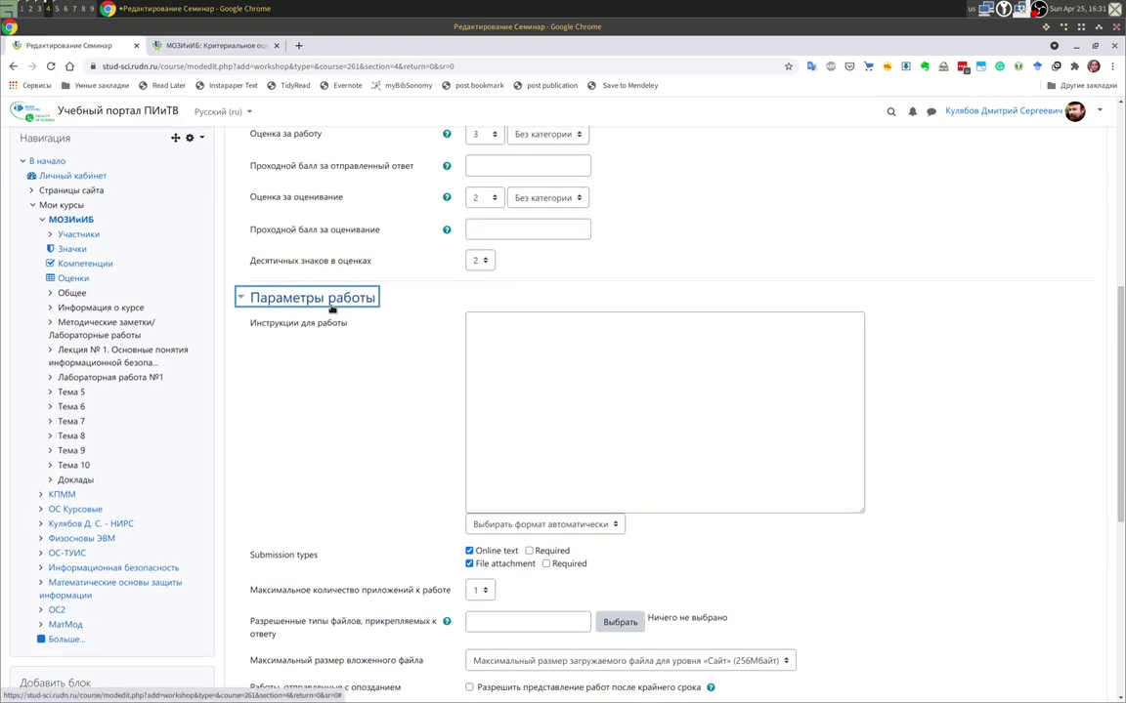
scroll(369, 377, "down", 3)
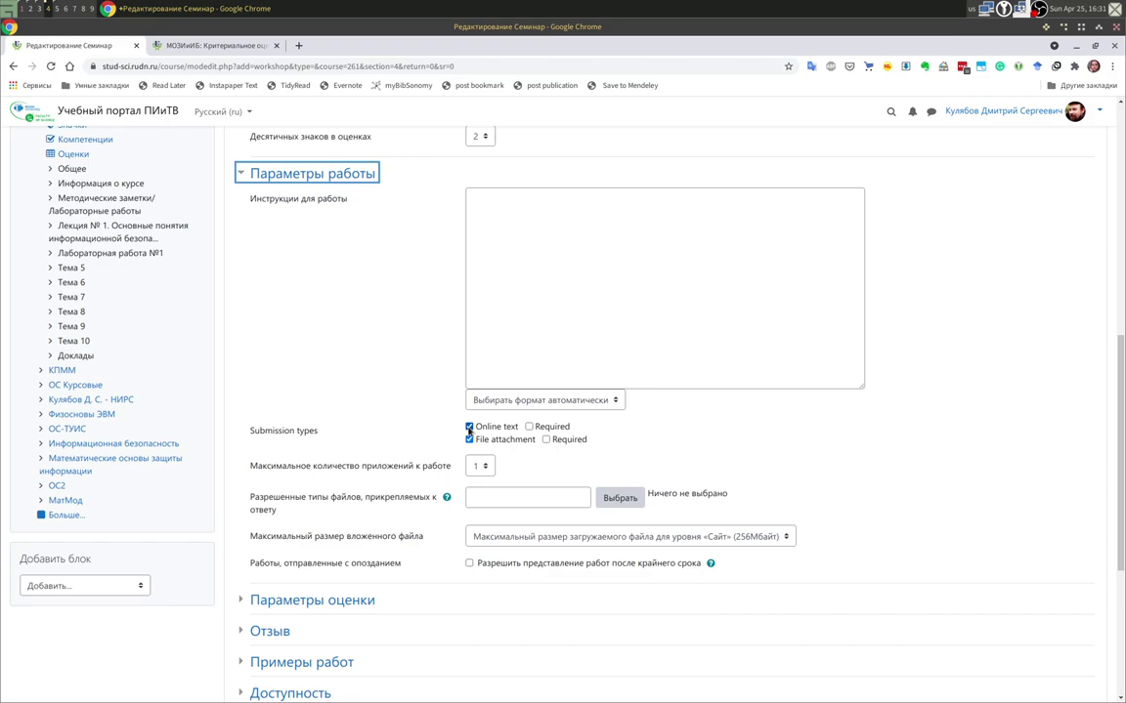
scroll(494, 450, "up", 1)
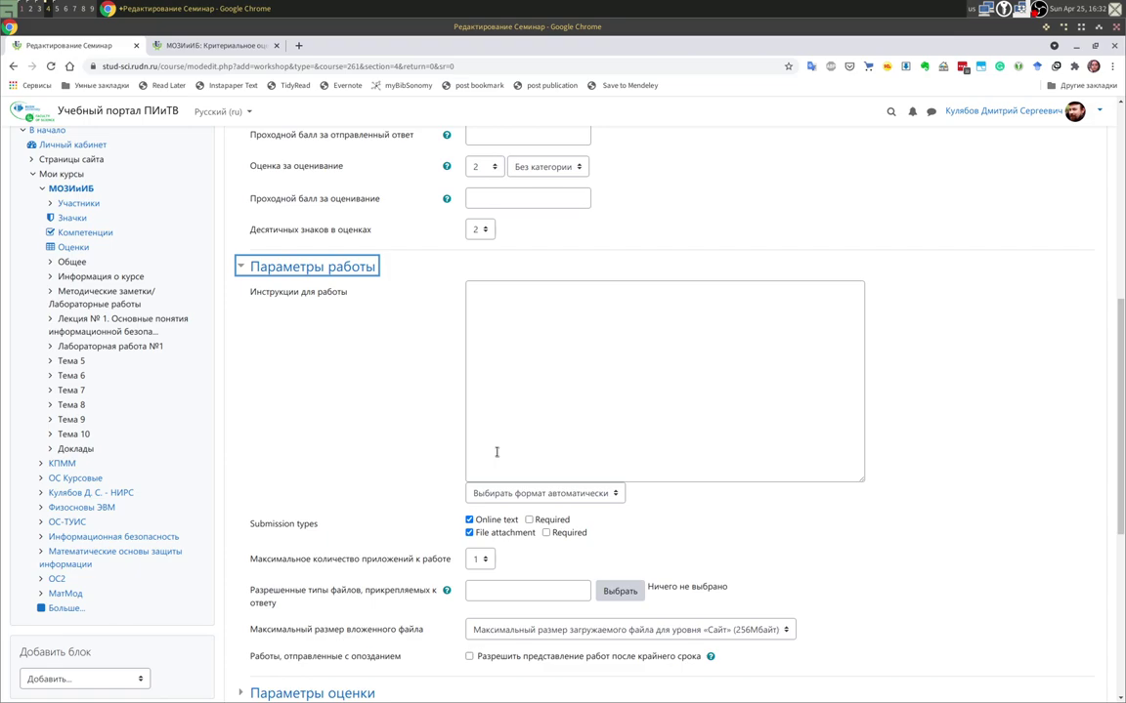
left_click(528, 520)
left_click(545, 533)
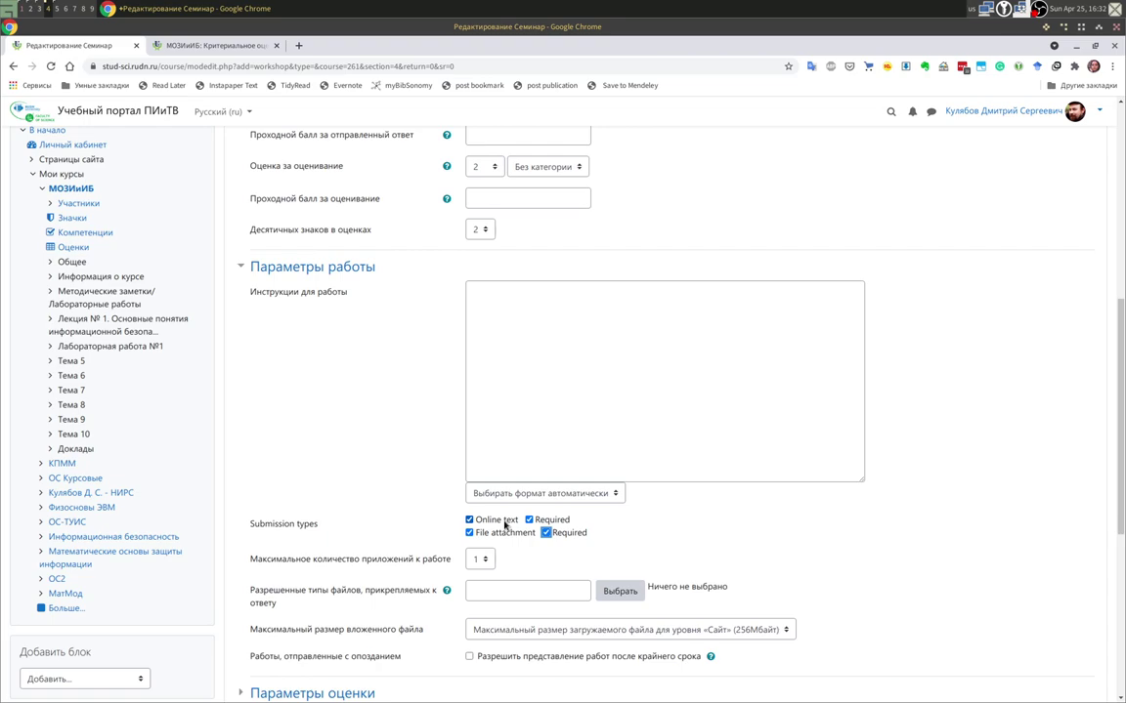
Set the maximum number of attachments per submission to 7.
left_click(480, 559)
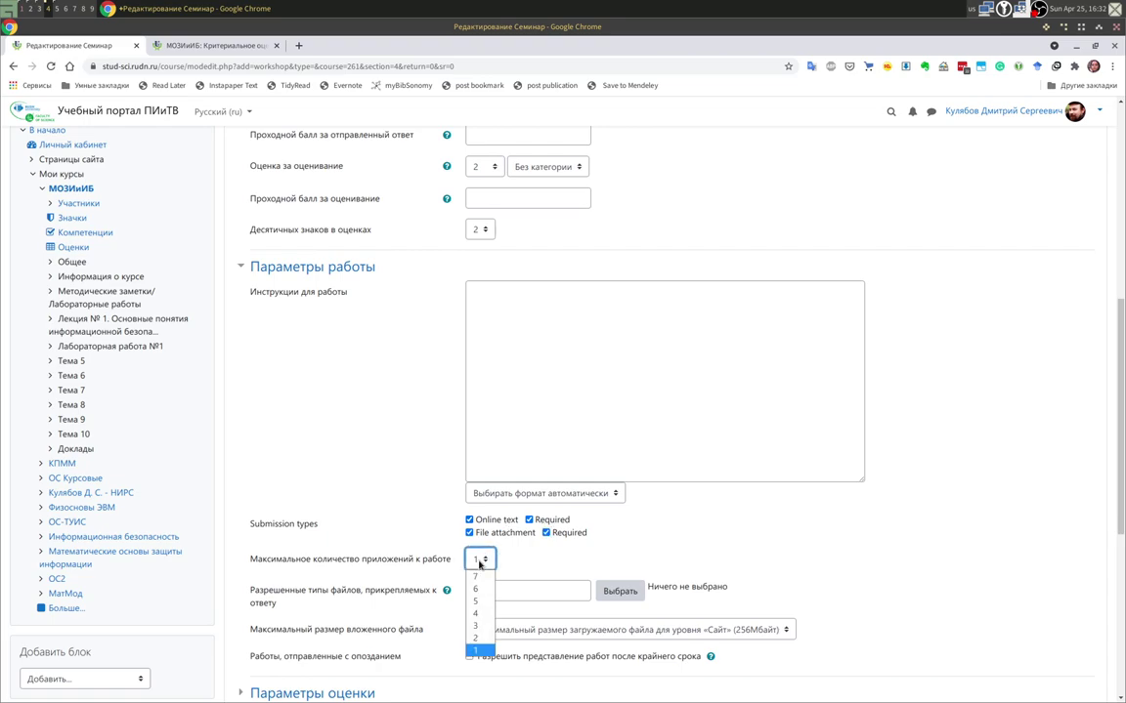
left_click(490, 583)
scroll(774, 532, "down", 3)
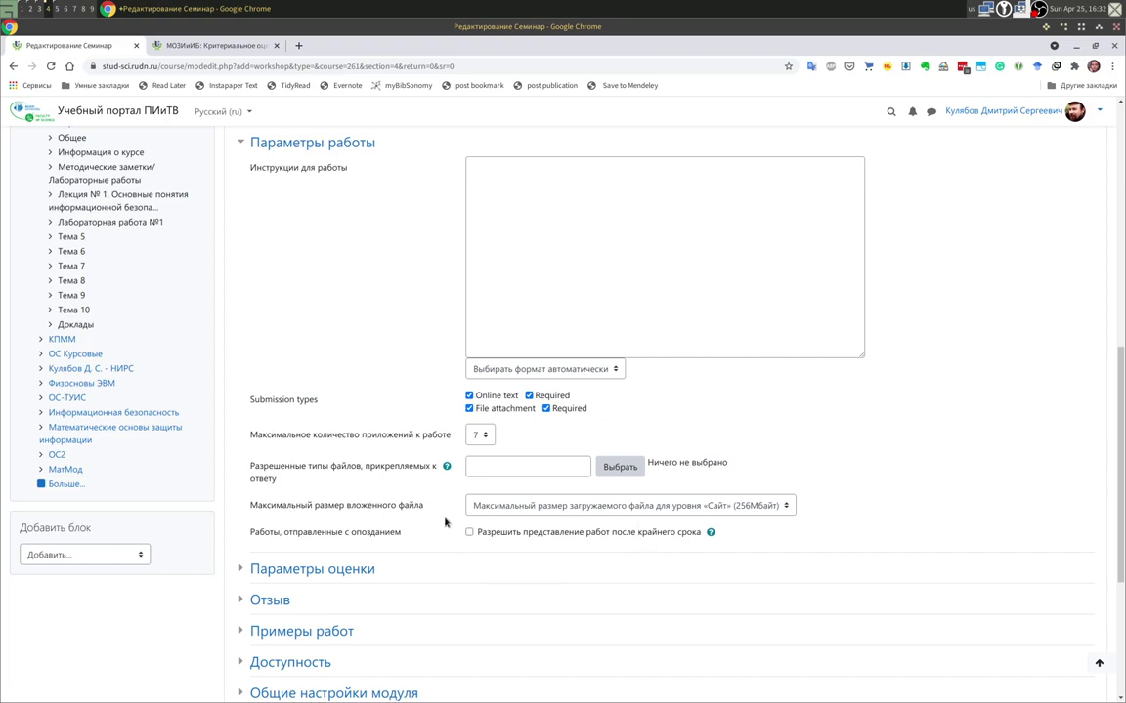
scroll(615, 650, "up", 2)
scroll(372, 323, "up", 1)
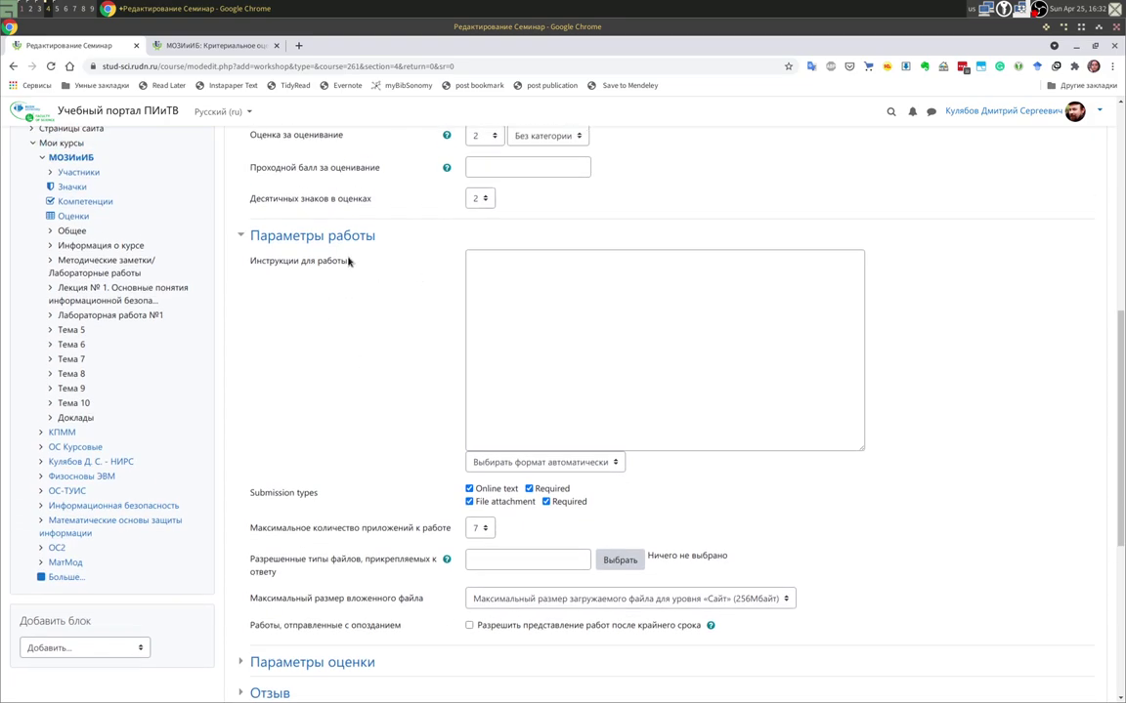
scroll(505, 362, "down", 4)
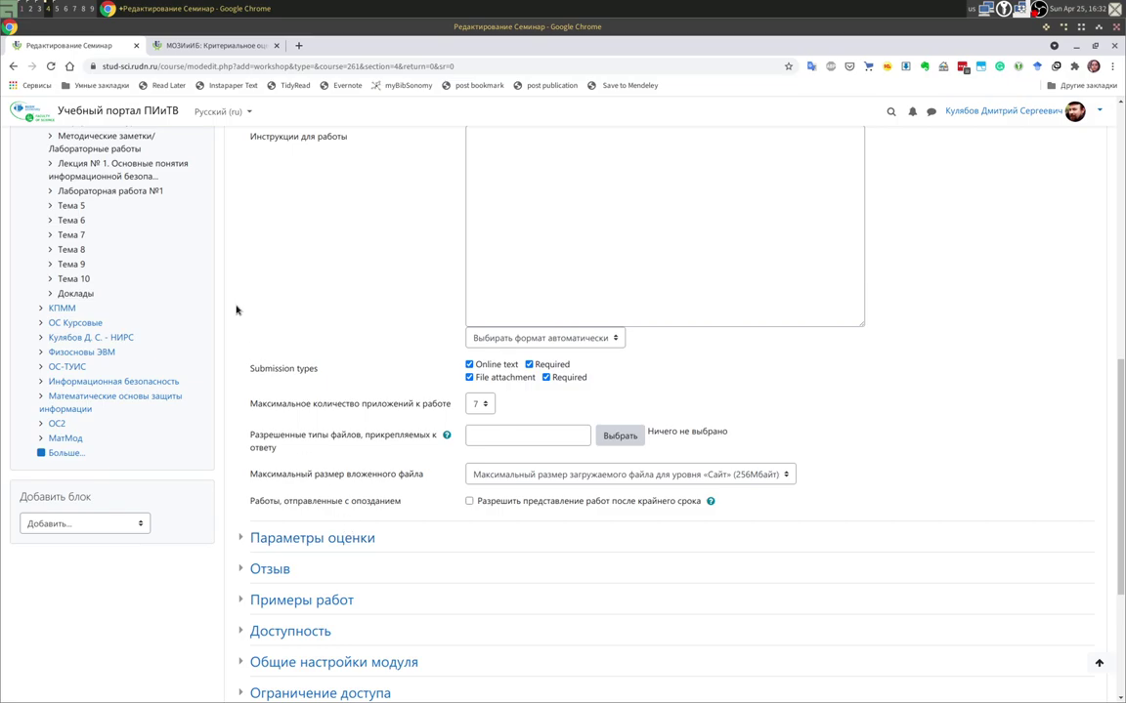
From the "Критериальное оценивание лабораторных работ" page, open the МОЗИиИБ course page in a new browser tab.
left_click(209, 45)
scroll(192, 338, "up", 2)
scroll(191, 338, "up", 8)
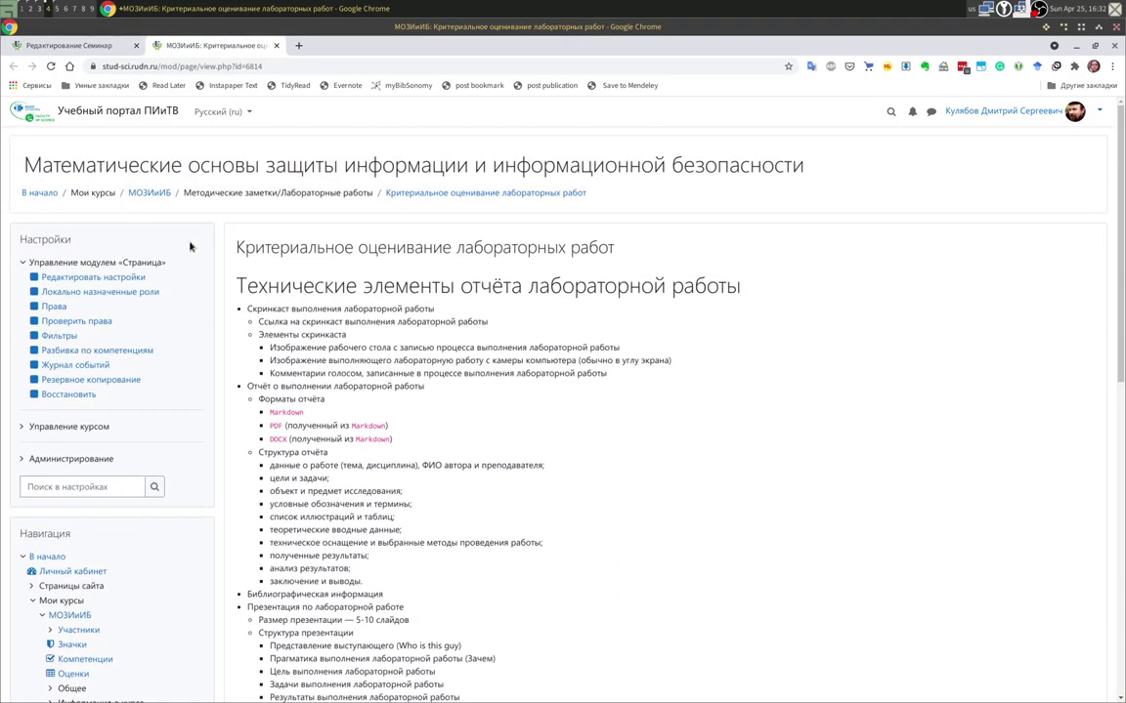
middle_click(147, 193)
left_click(313, 45)
left_click(209, 45)
scroll(559, 427, "down", 4)
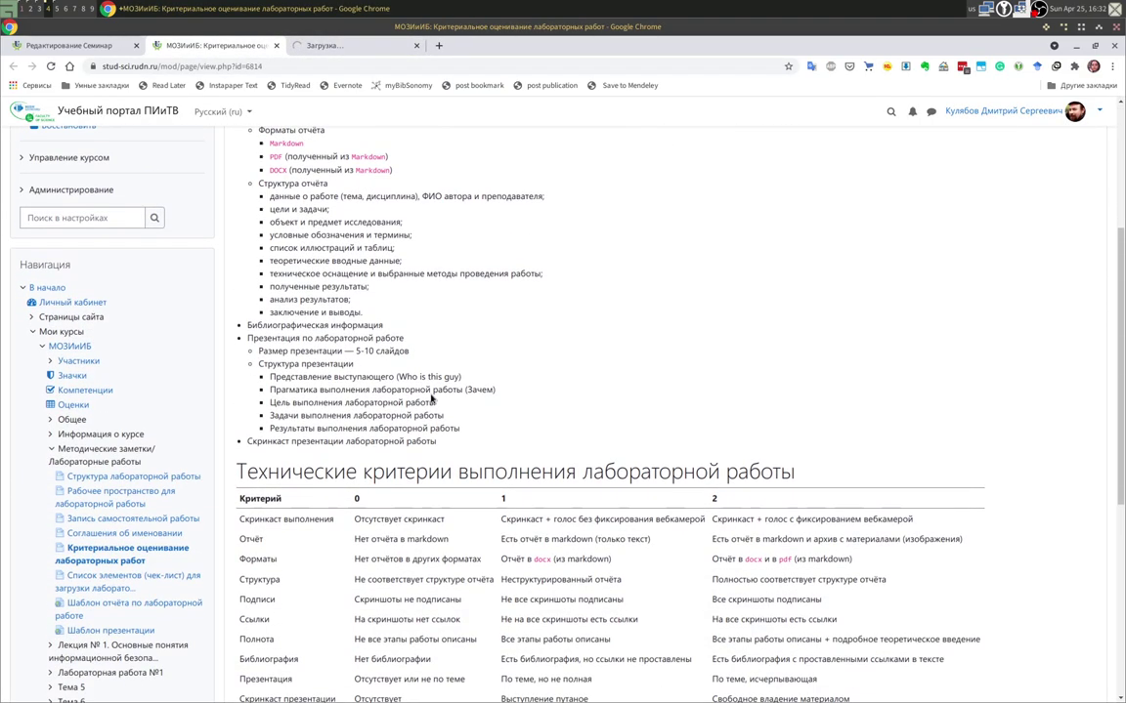
scroll(315, 231, "up", 4)
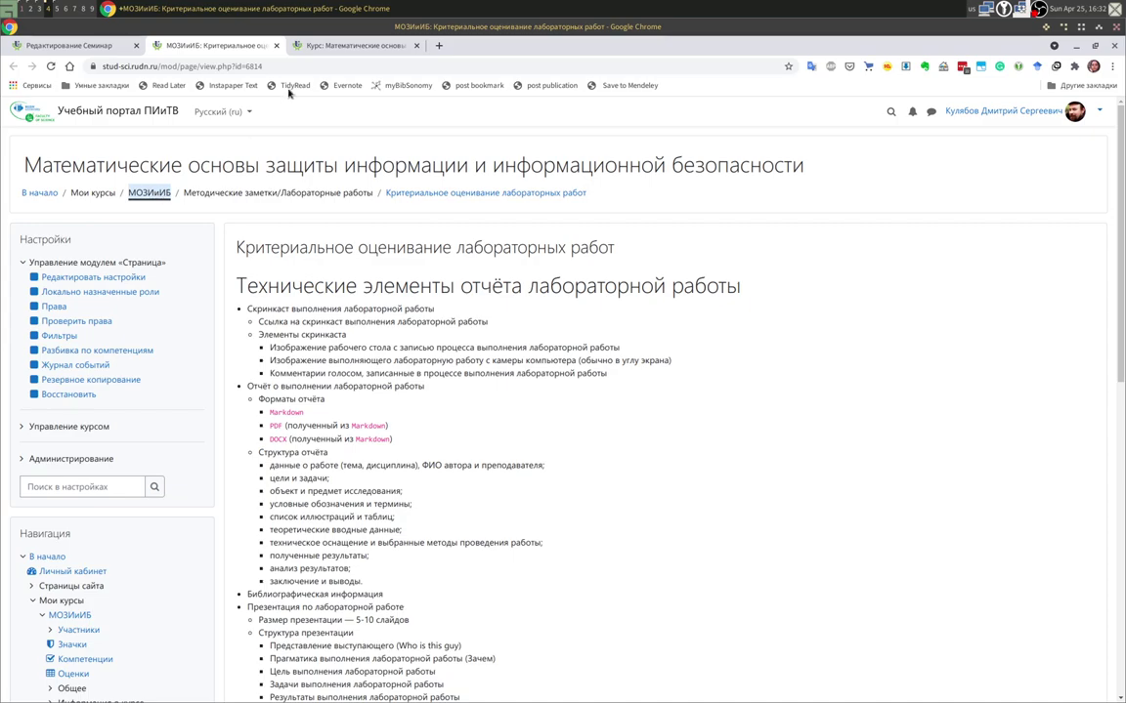
On the course page, open the settings of "Список элементов (чек-лист) для загрузки лабораторных работ в LMS" for editing.
left_click(327, 45)
scroll(546, 483, "down", 2)
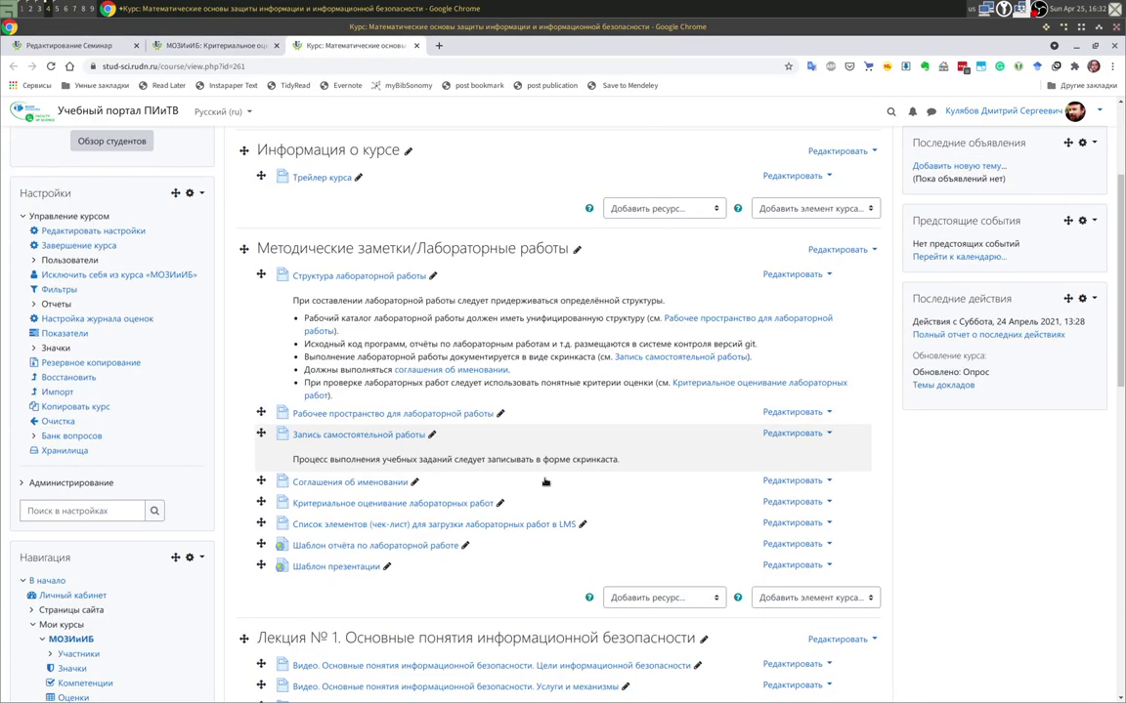
scroll(518, 488, "down", 5)
scroll(420, 470, "up", 3)
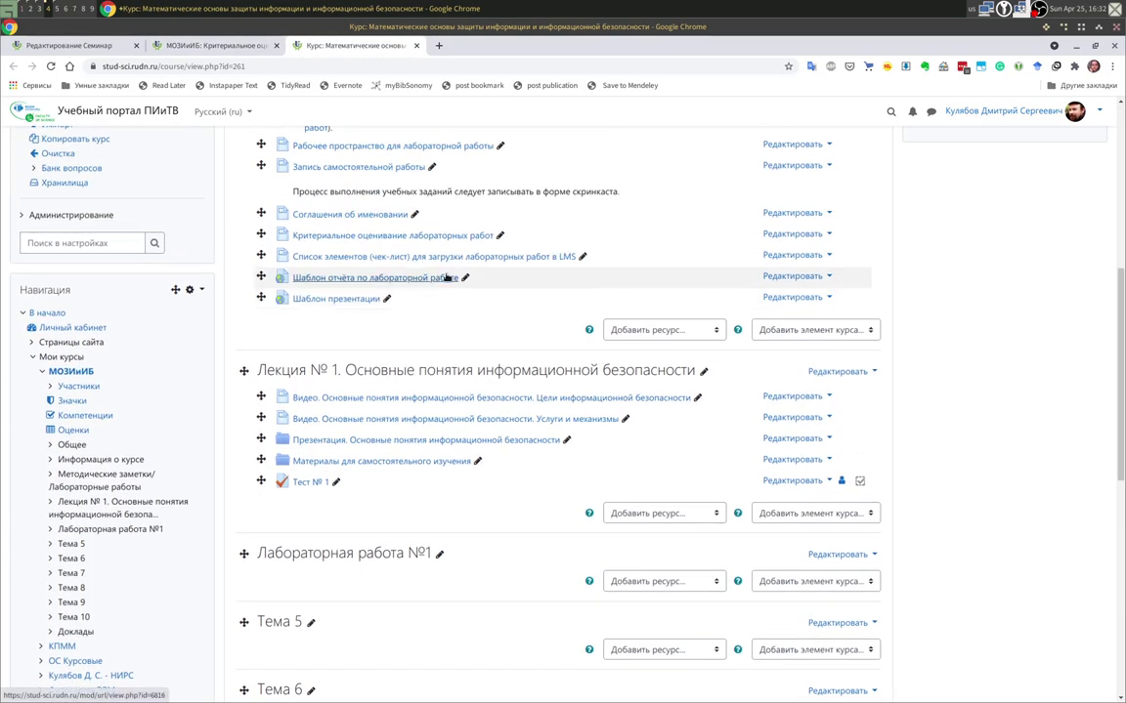
scroll(411, 293, "up", 3)
scroll(379, 308, "down", 3)
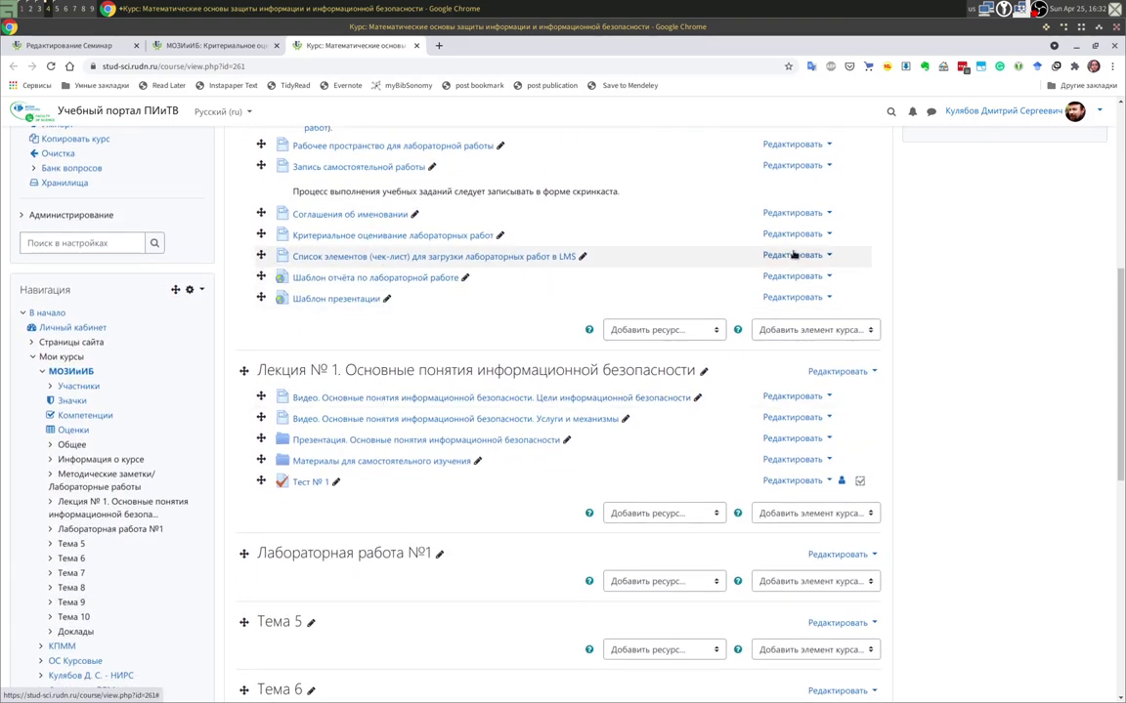
left_click(819, 256)
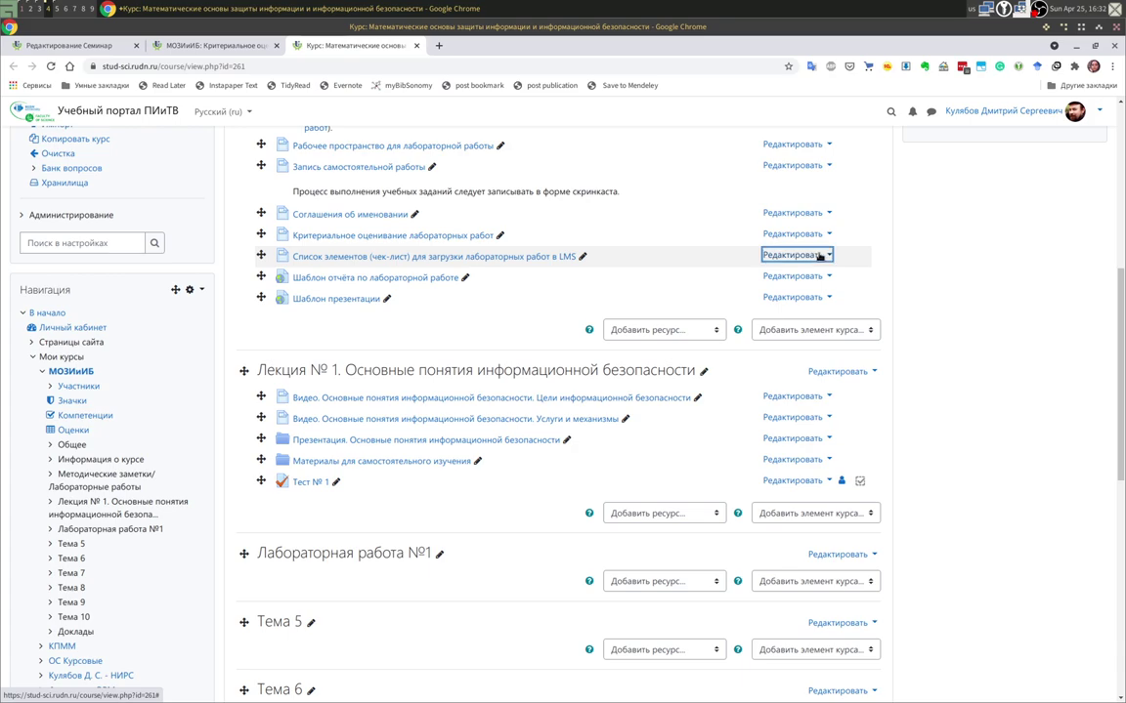
left_click(725, 275)
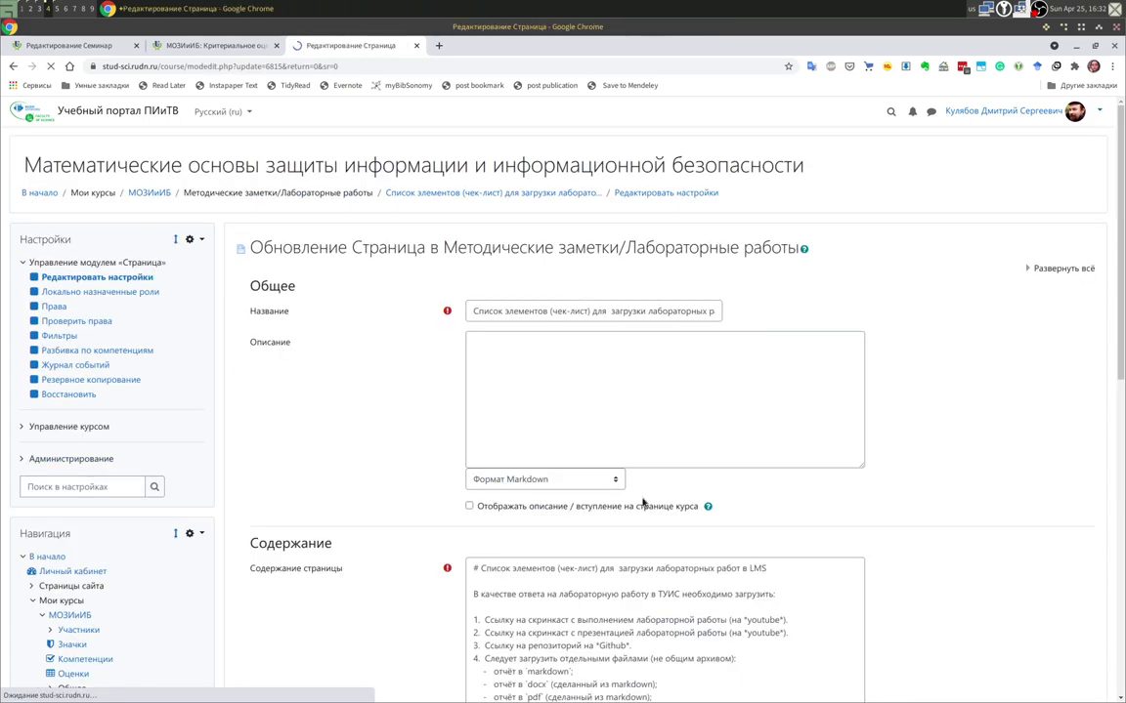
Copy the checklist page's entire Markdown content from "Содержание страницы".
scroll(844, 536, "down", 4)
left_click(669, 319)
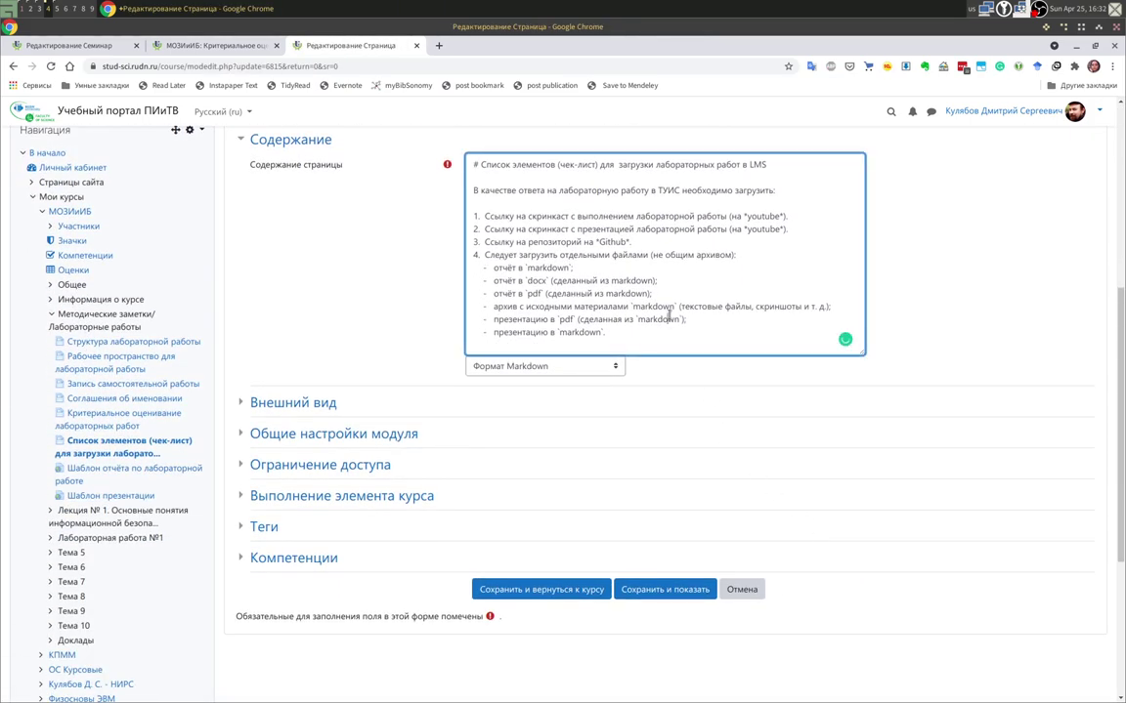
key("ctrl+a")
key("ctrl+c")
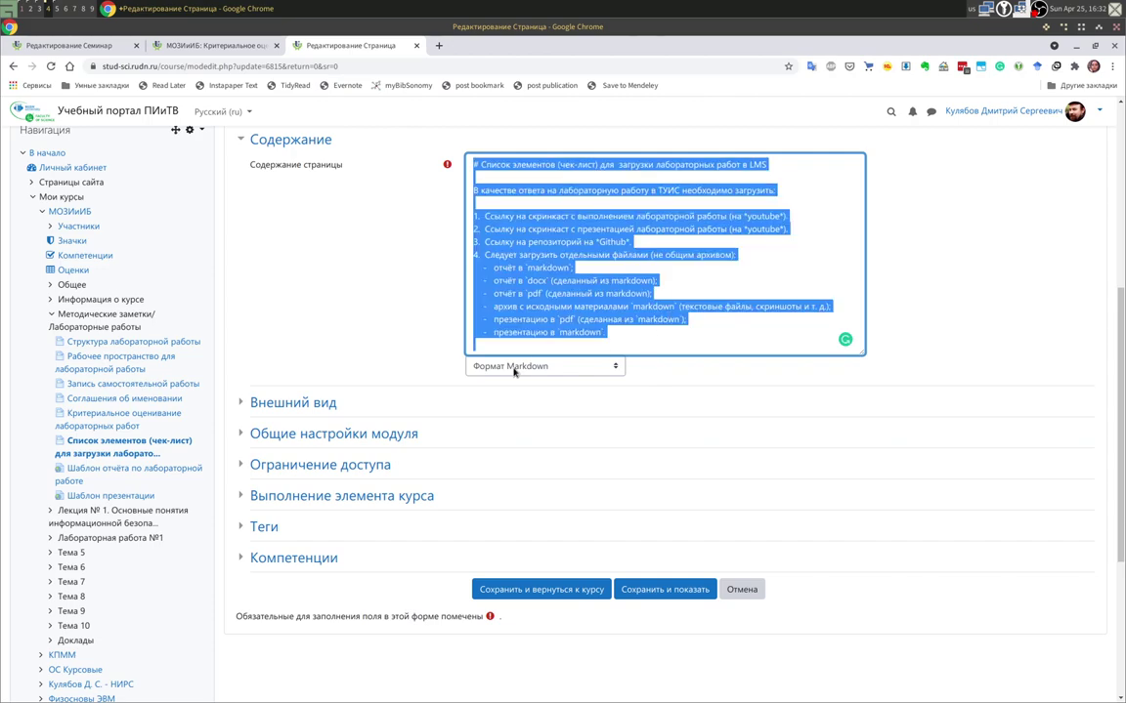
In the seminar form, set the work instructions' format to Markdown, paste the copied checklist into them and close the checklist page.
left_click(210, 45)
left_click(90, 46)
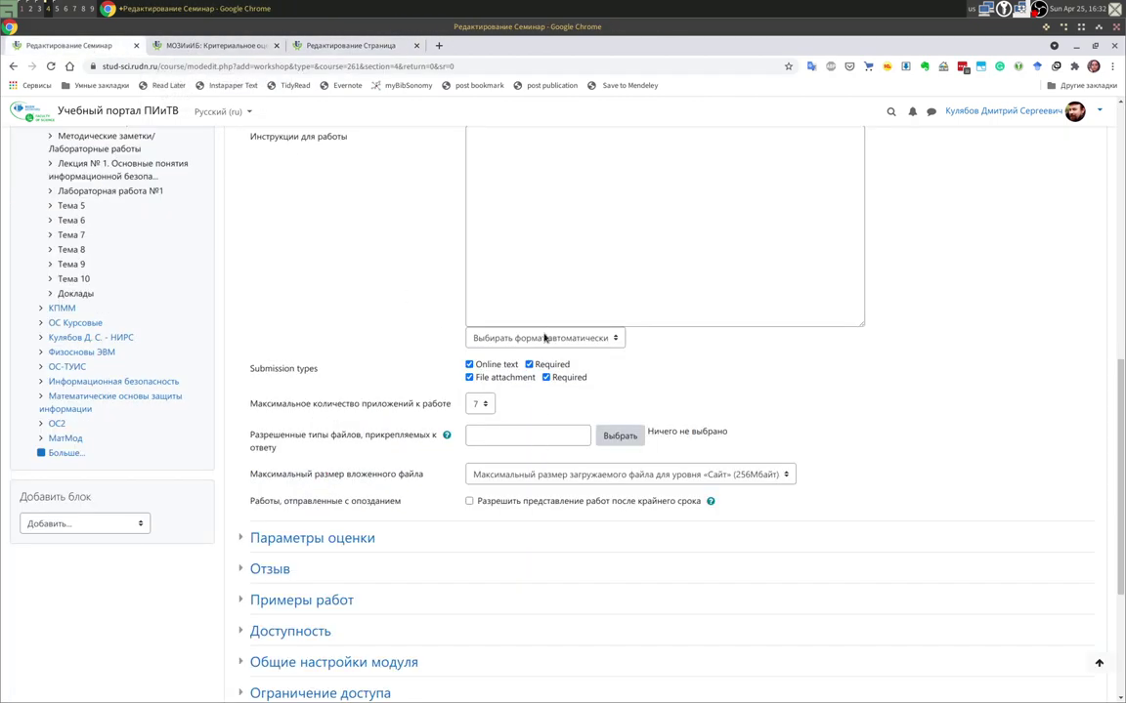
left_click(545, 337)
left_click(537, 392)
left_click(547, 231)
key("ctrl+v")
scroll(590, 351, "up", 1)
scroll(590, 351, "down", 4)
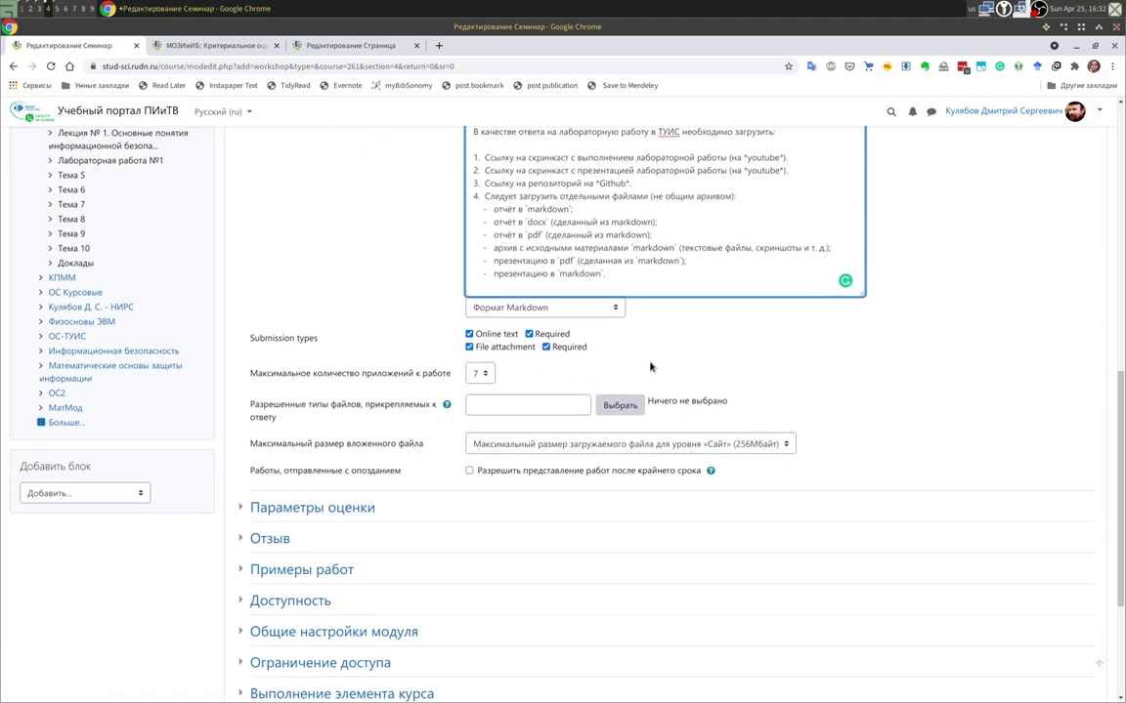
left_click(416, 45)
Review the seminar form's "Параметры оценки", "Отзыв" and "Примеры работ" sections, collapsing each one after checking its options.
left_click(342, 286)
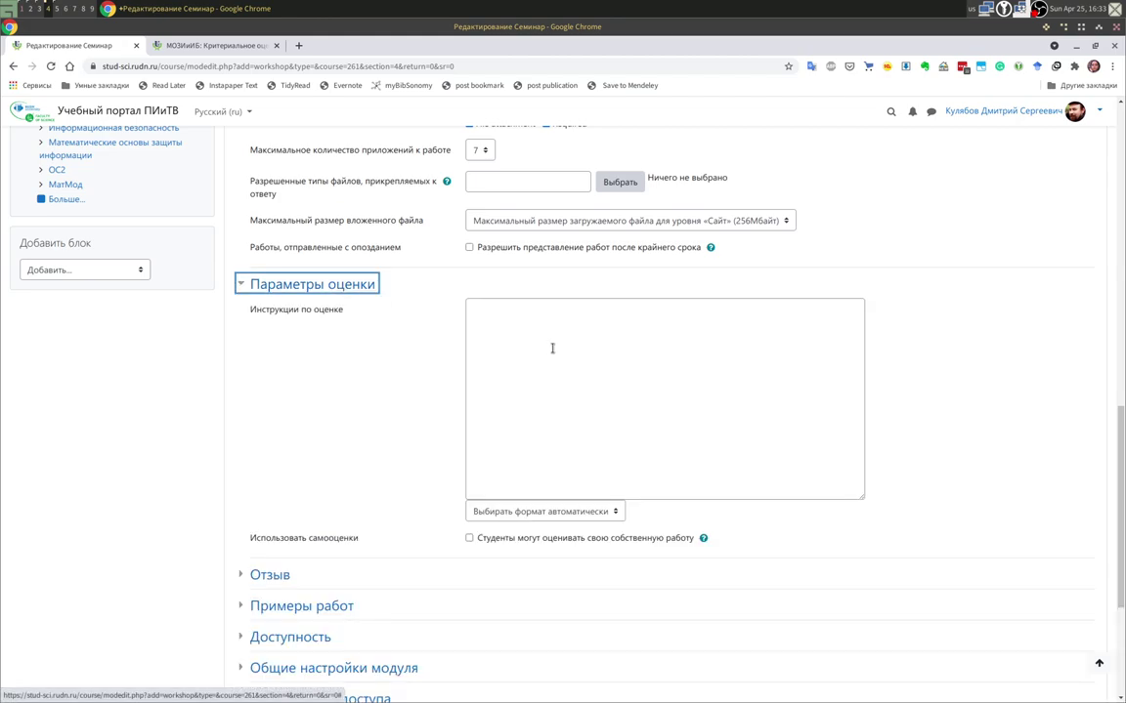
left_click(348, 289)
left_click(263, 316)
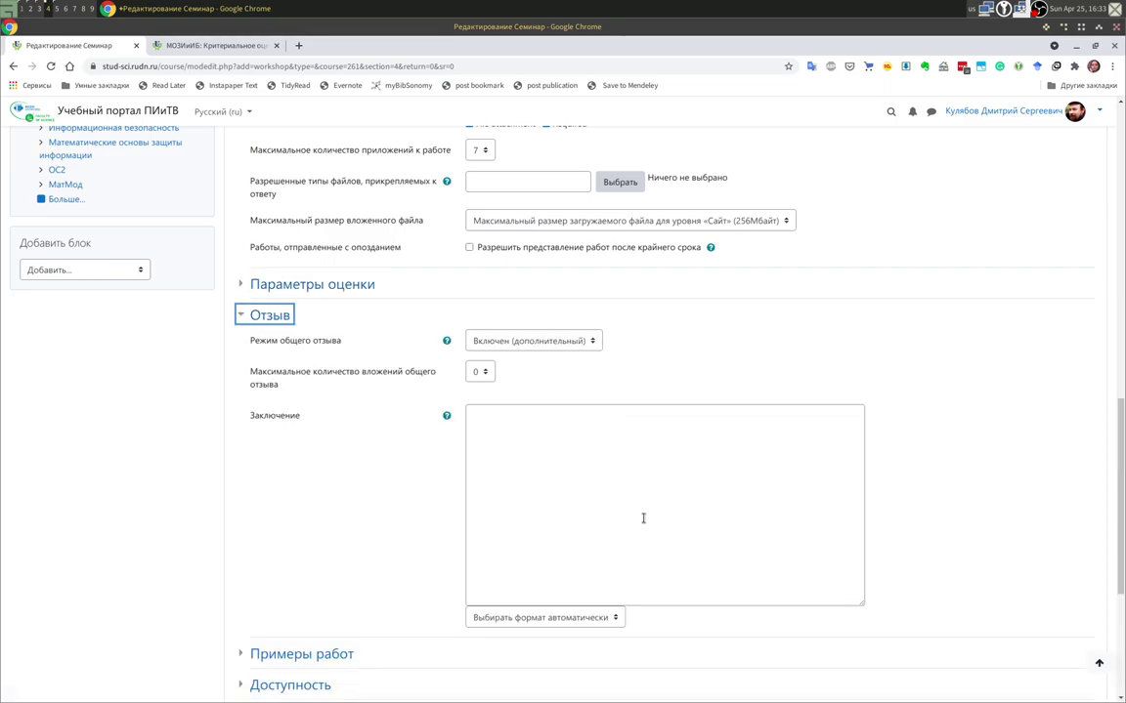
left_click(274, 317)
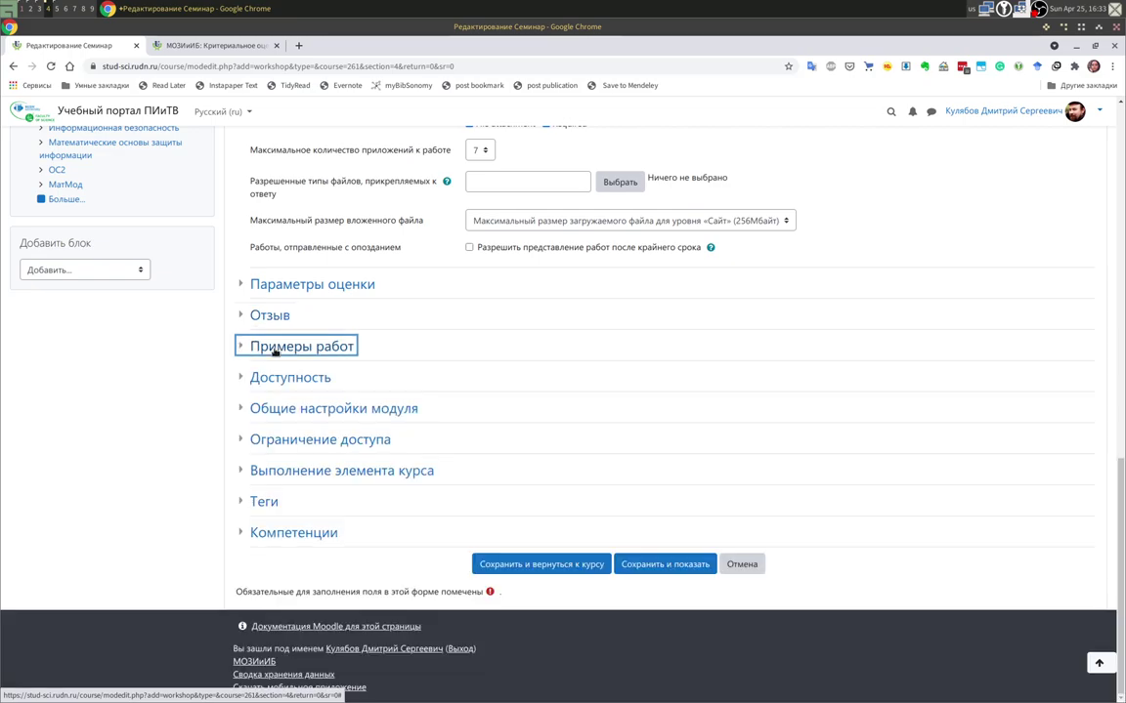
left_click(278, 348)
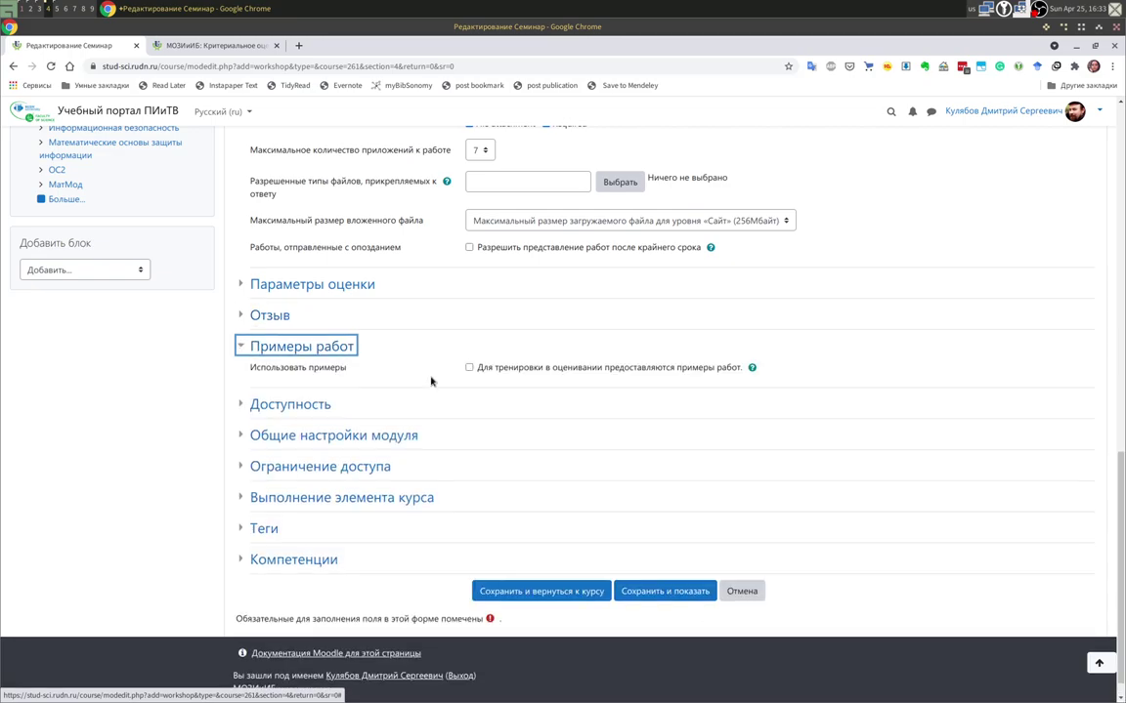
left_click(333, 347)
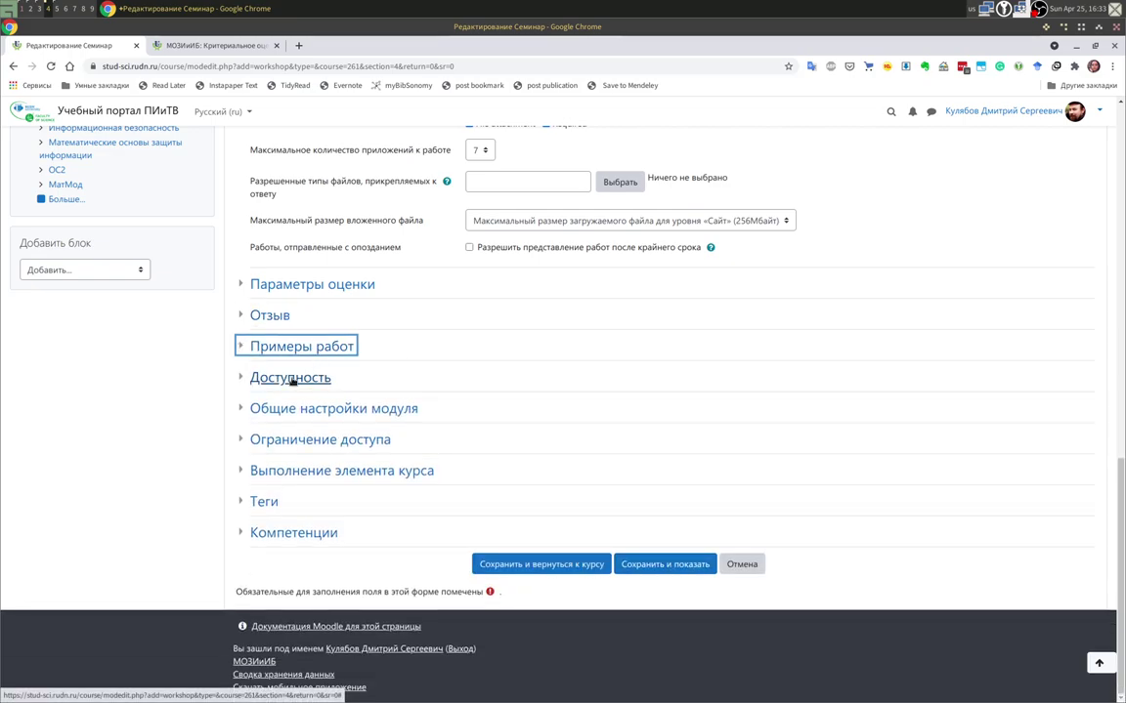
In the availability settings, enable the end of submissions and set its date to 1 May 2021.
left_click(291, 380)
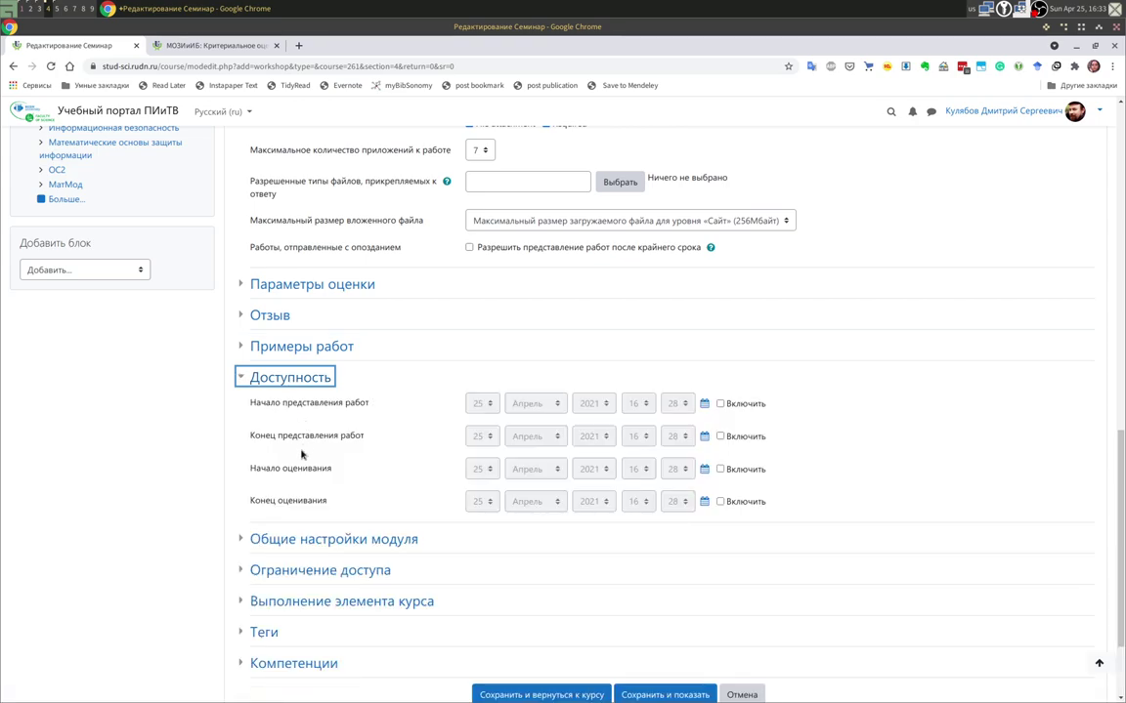
left_click(720, 437)
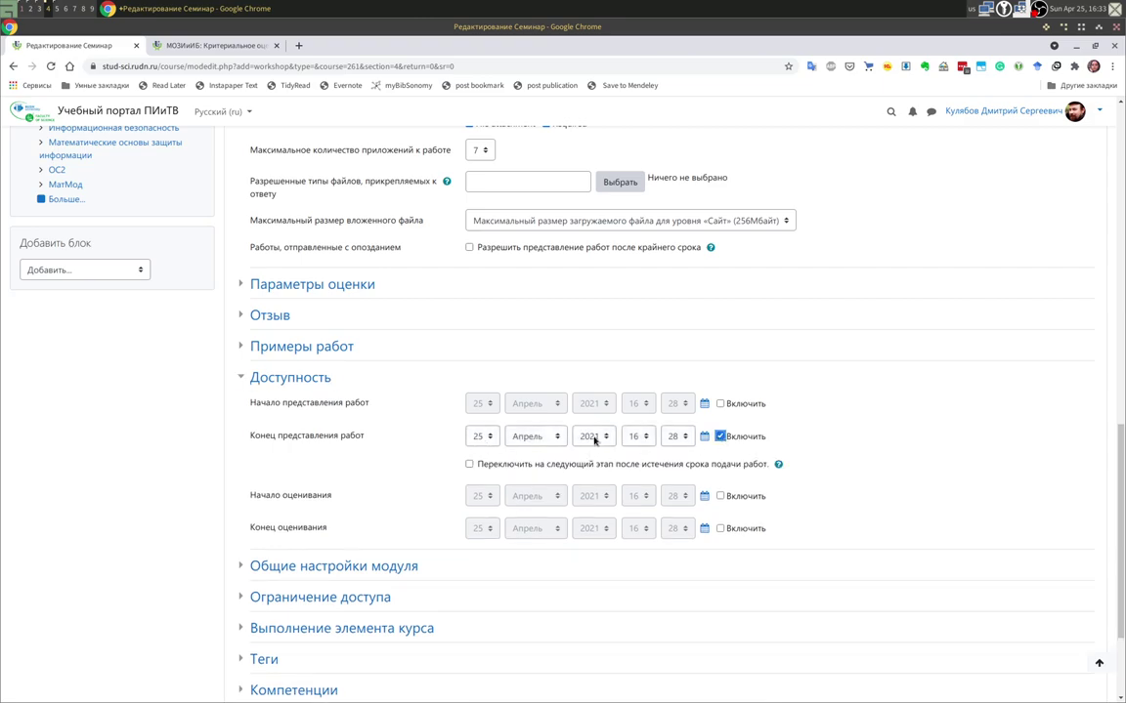
left_click(703, 436)
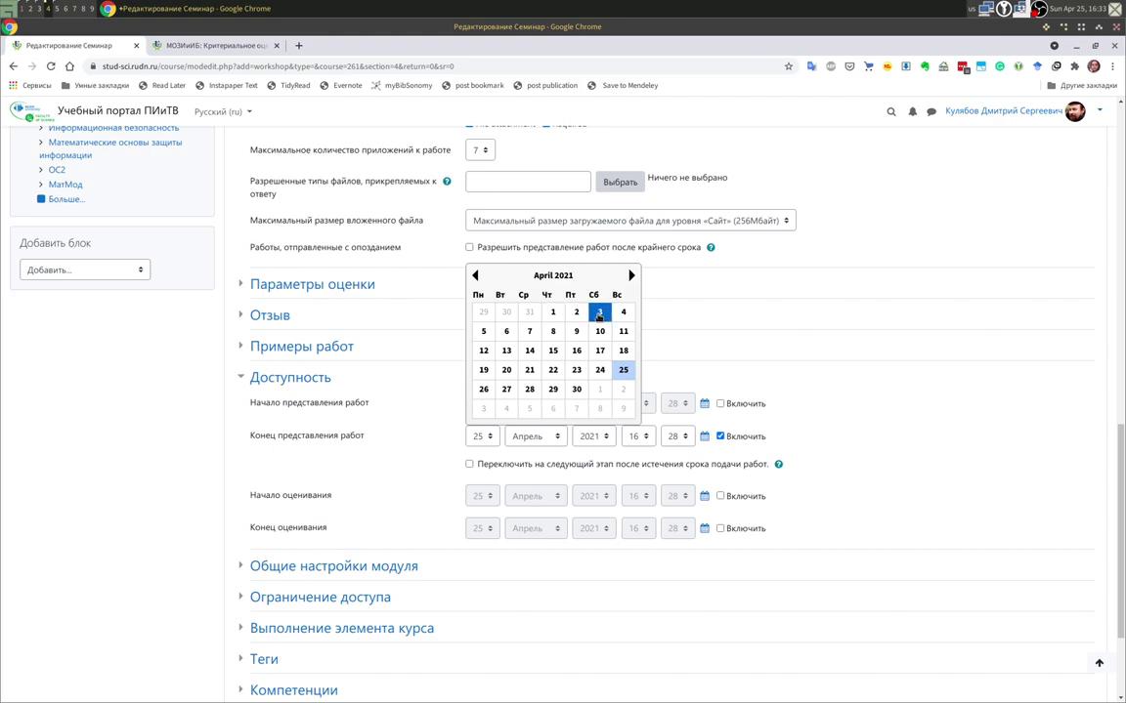
left_click(631, 275)
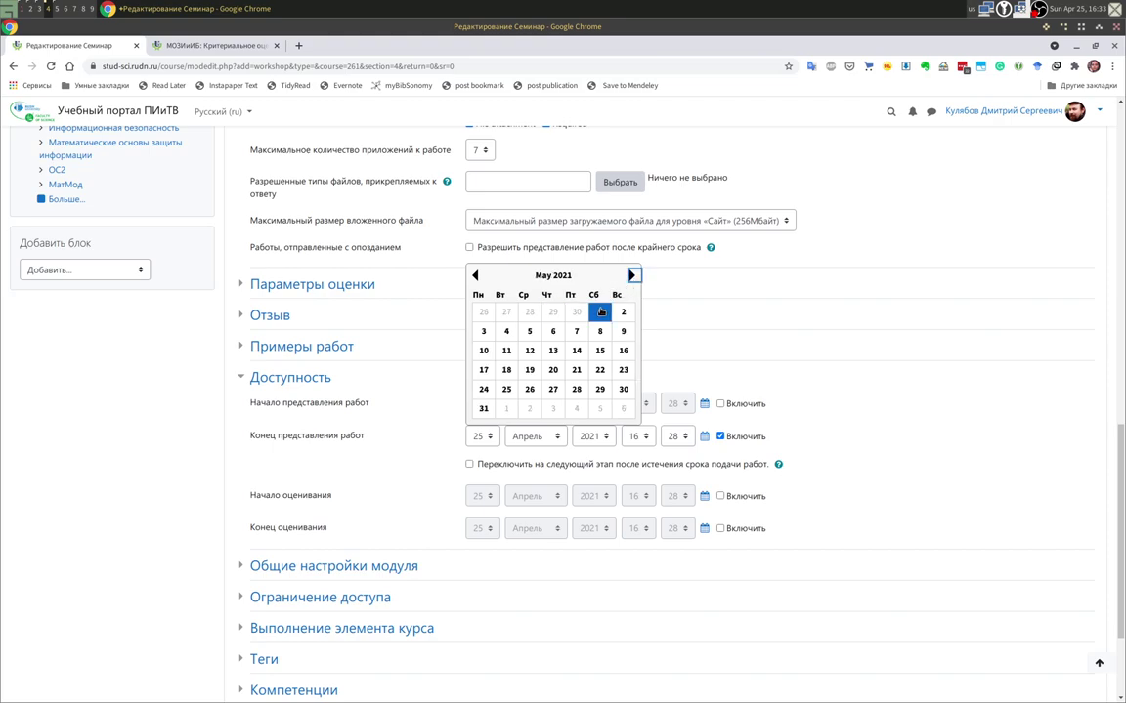
left_click(599, 313)
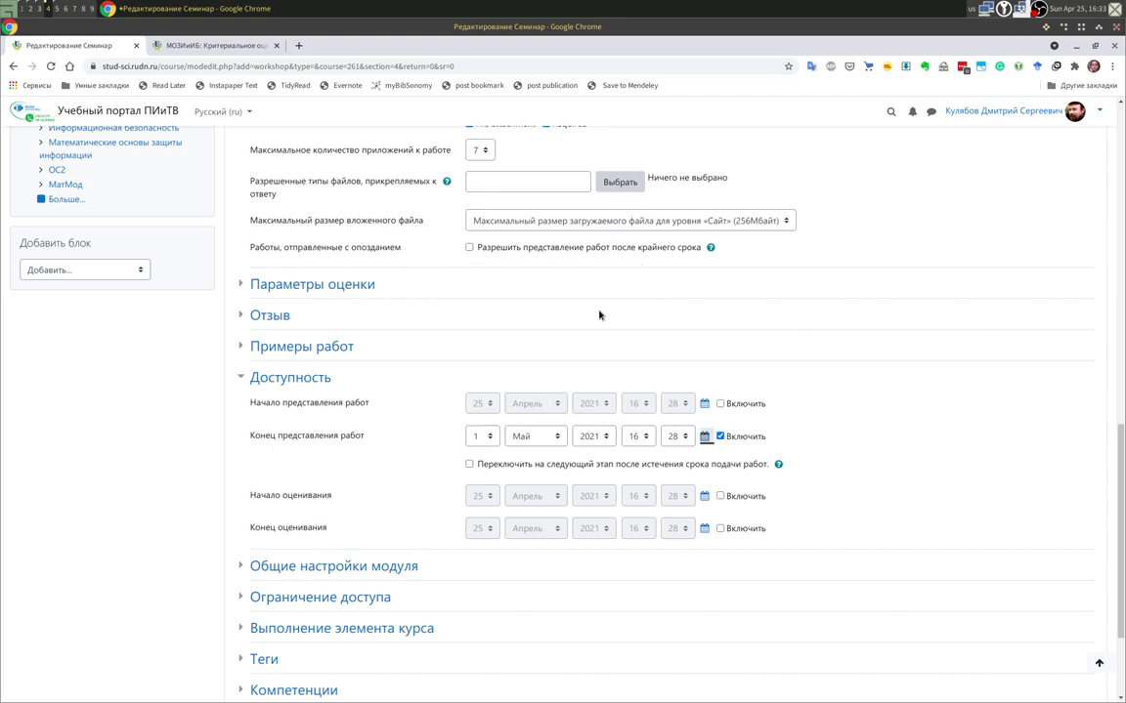
Enable the end of assessment and set its date to 8 May 2021.
left_click(720, 528)
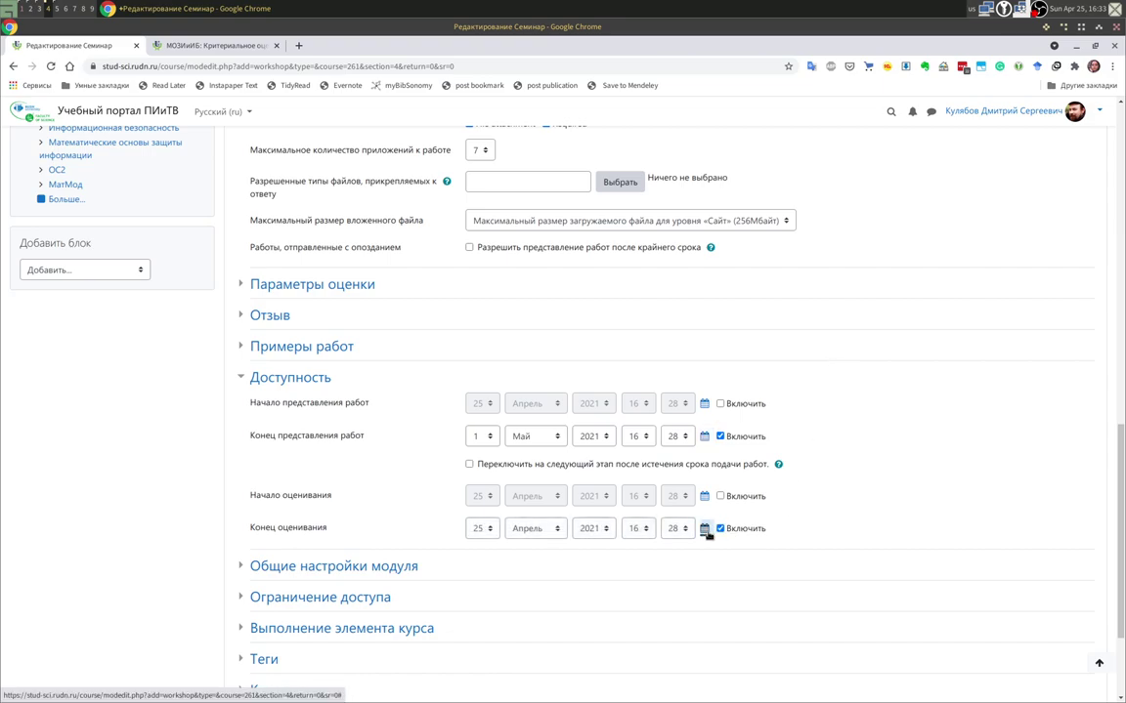
left_click(704, 528)
left_click(632, 368)
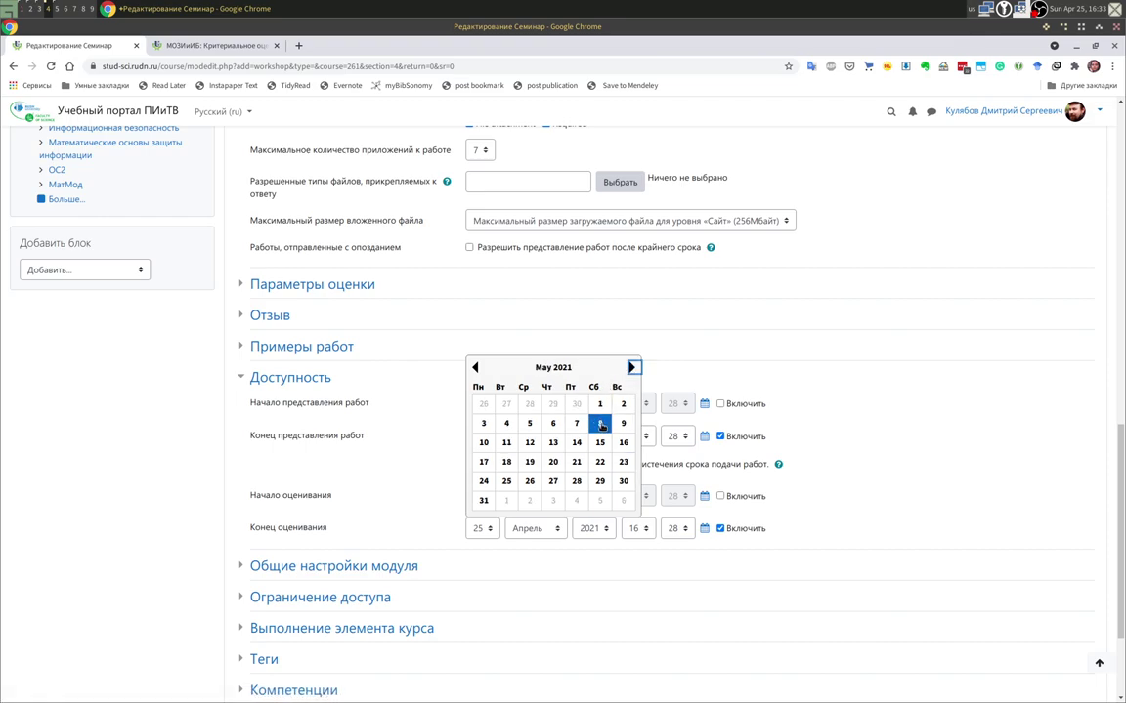
left_click(600, 423)
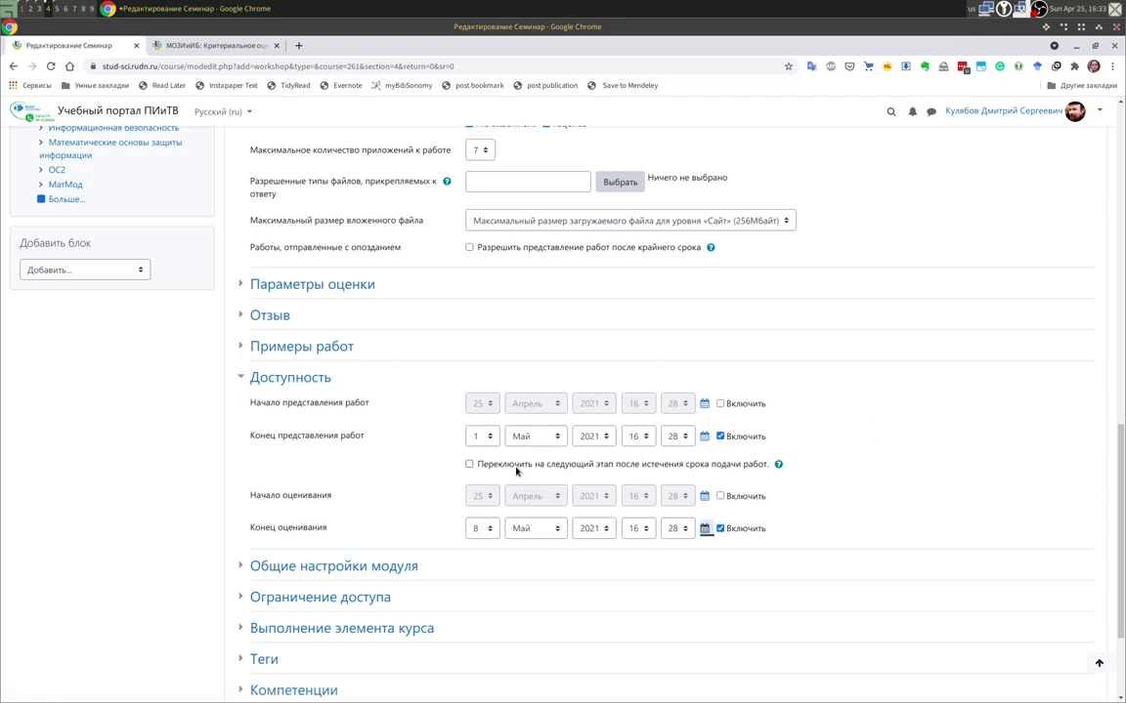
Enable switching to the next phase after the submission deadline passes.
left_click(469, 464)
scroll(1036, 479, "down", 3)
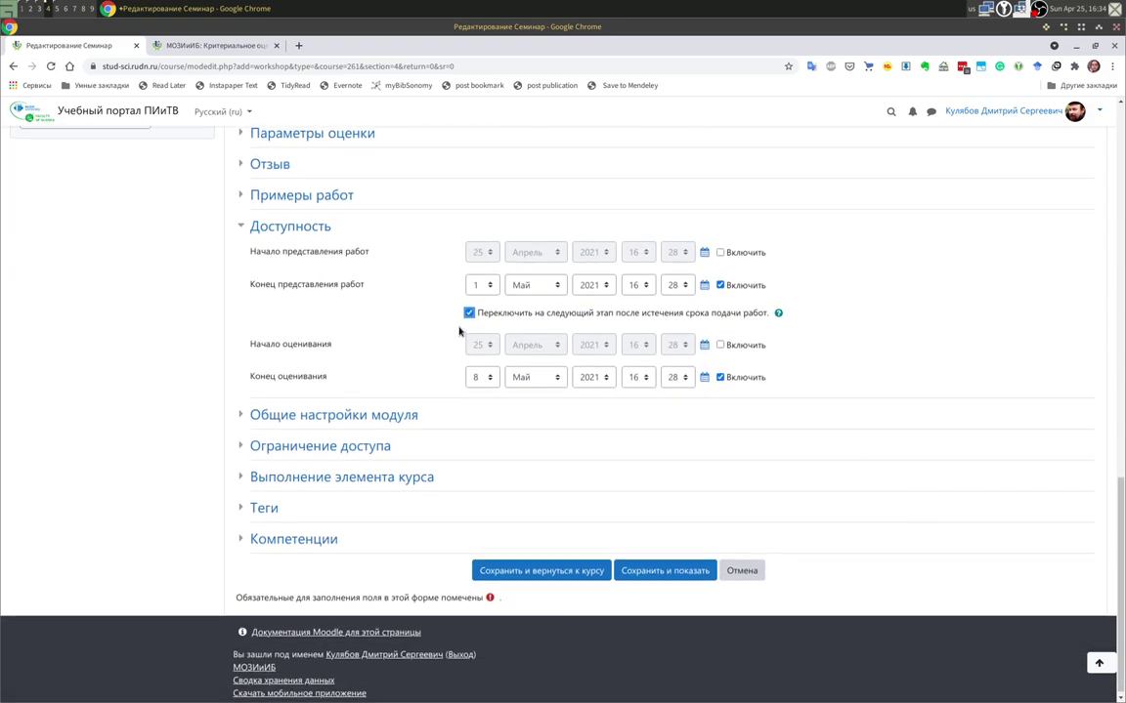
scroll(459, 329, "up", 1)
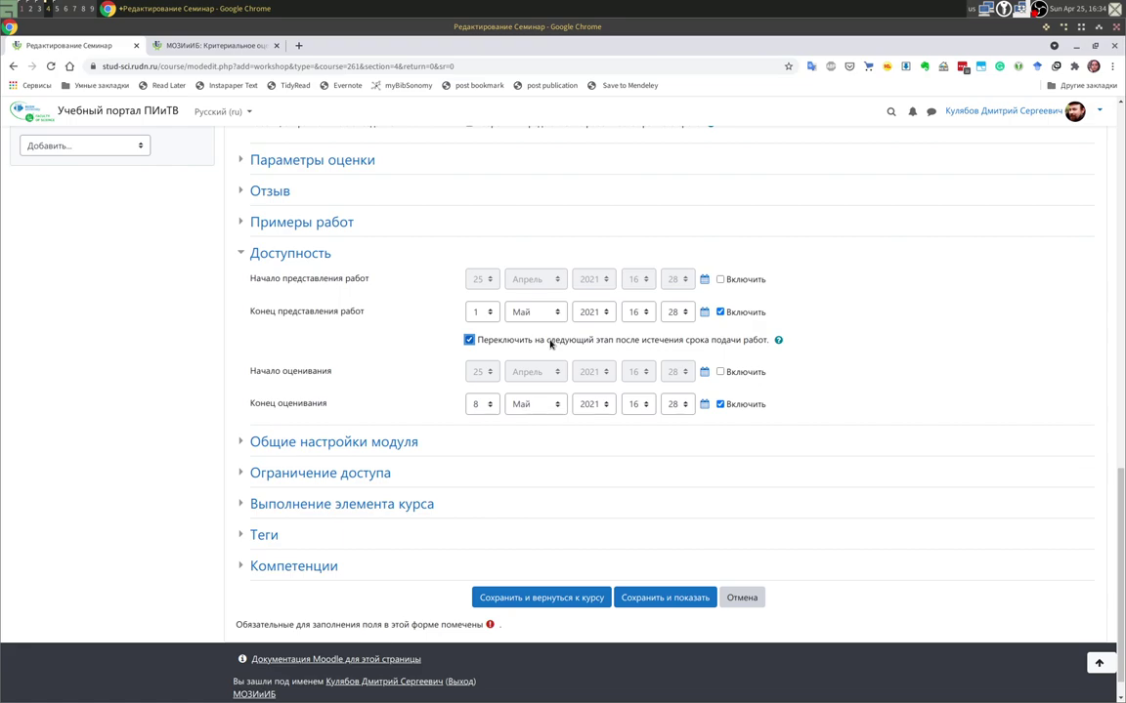
left_click(469, 340)
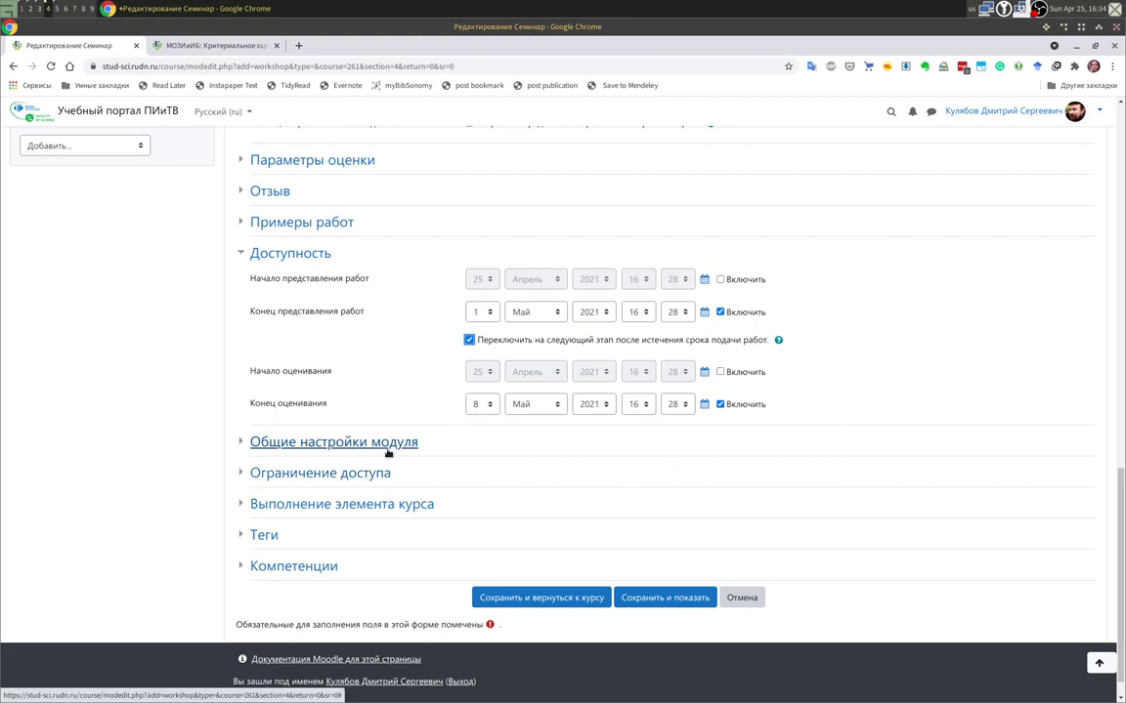
Expand "Общие настройки модуля" and "Ограничение доступа" to check their options.
scroll(636, 465, "down", 2)
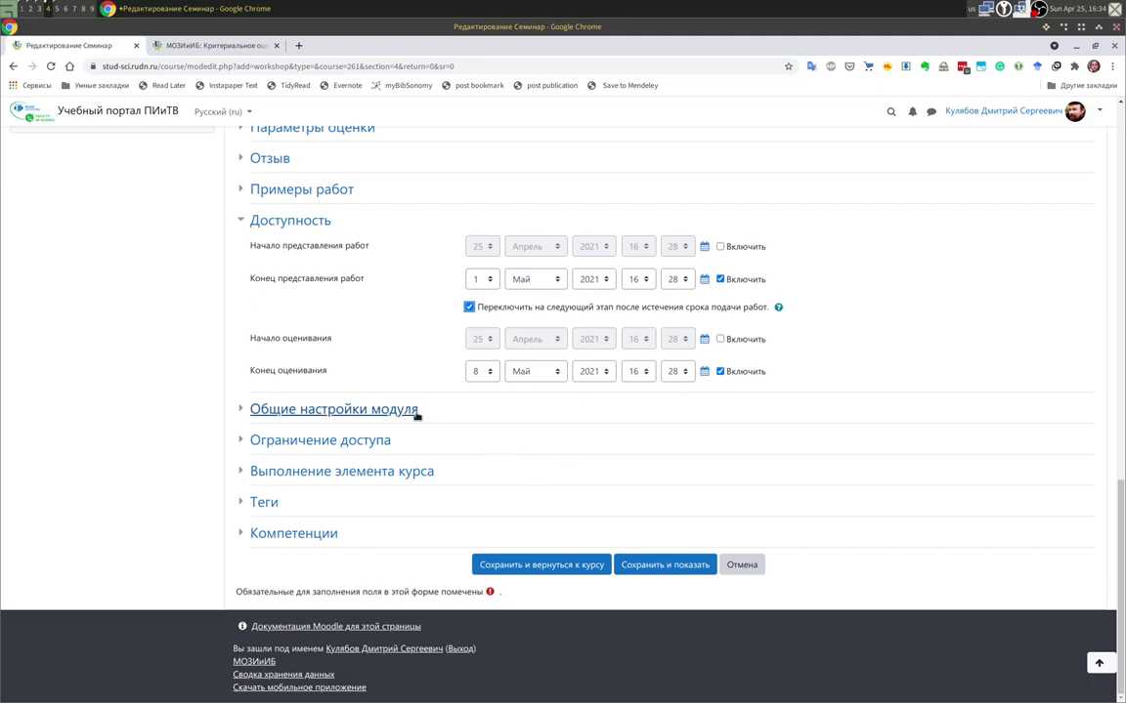
left_click(370, 409)
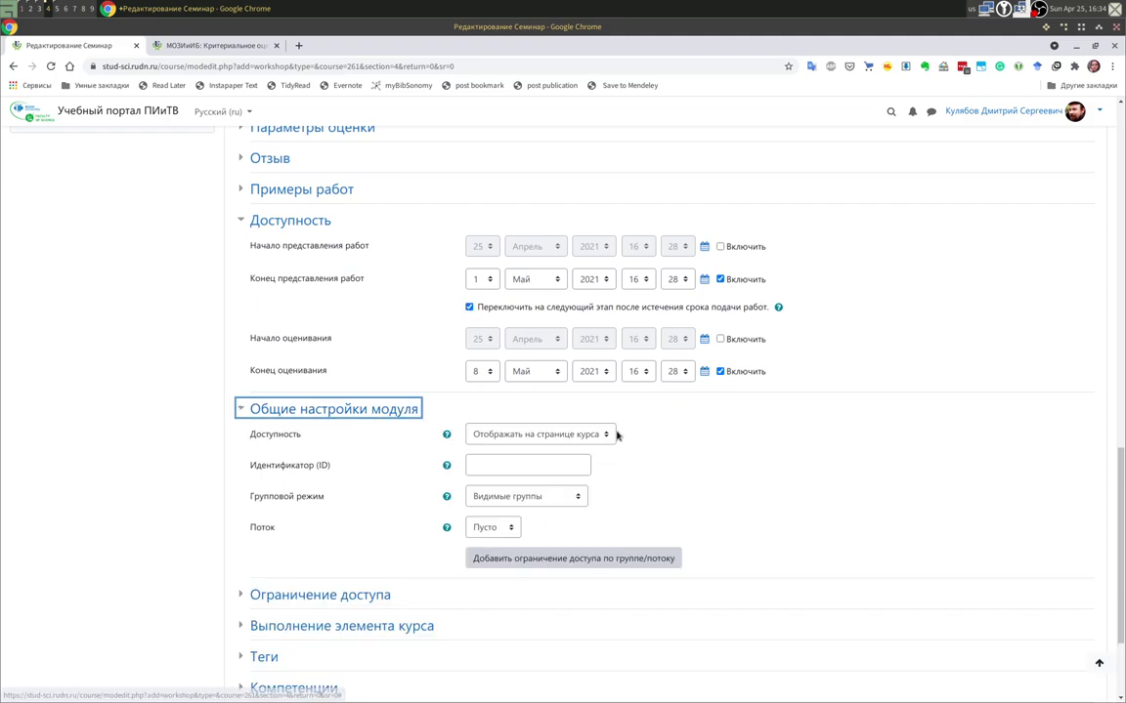
left_click(335, 597)
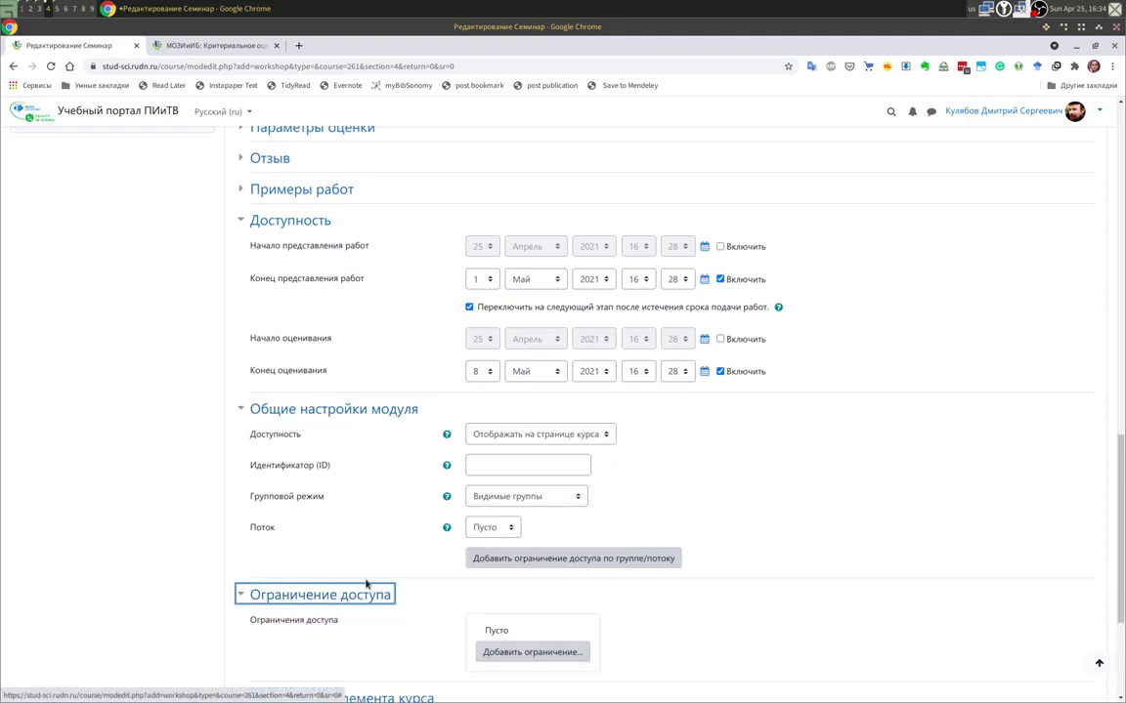
scroll(488, 576, "down", 5)
Set completion tracking to show the activity as complete when conditions are met, with Submission as the required grade.
left_click(413, 472)
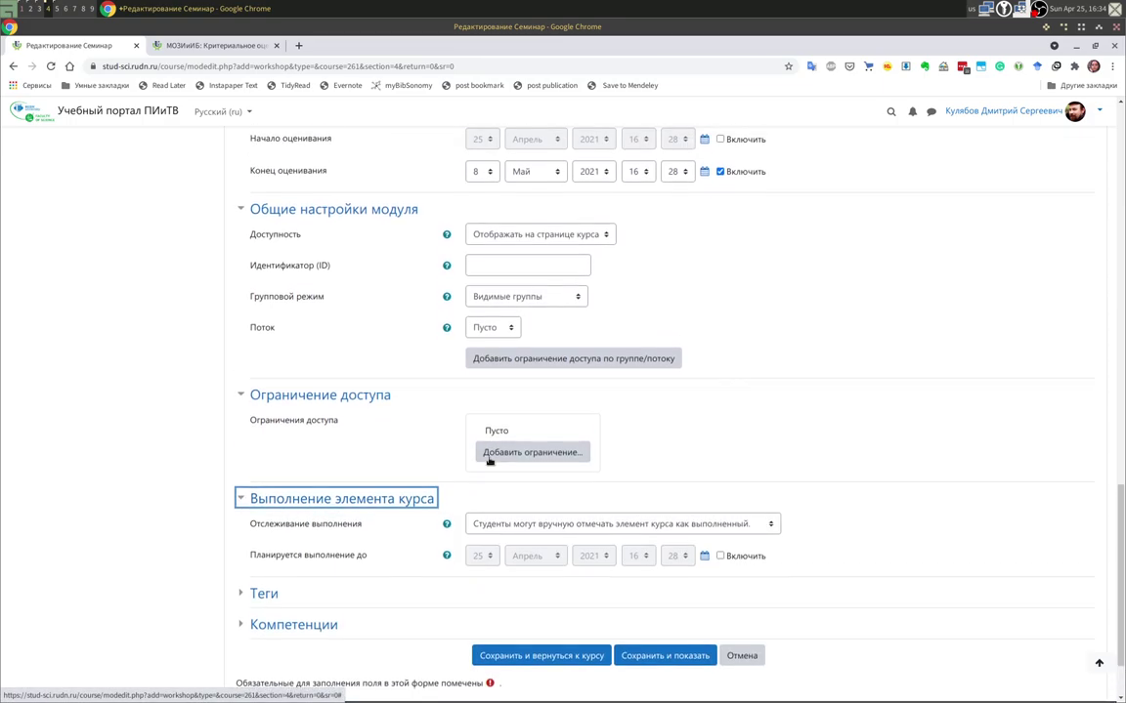
scroll(488, 469, "down", 1)
left_click(527, 465)
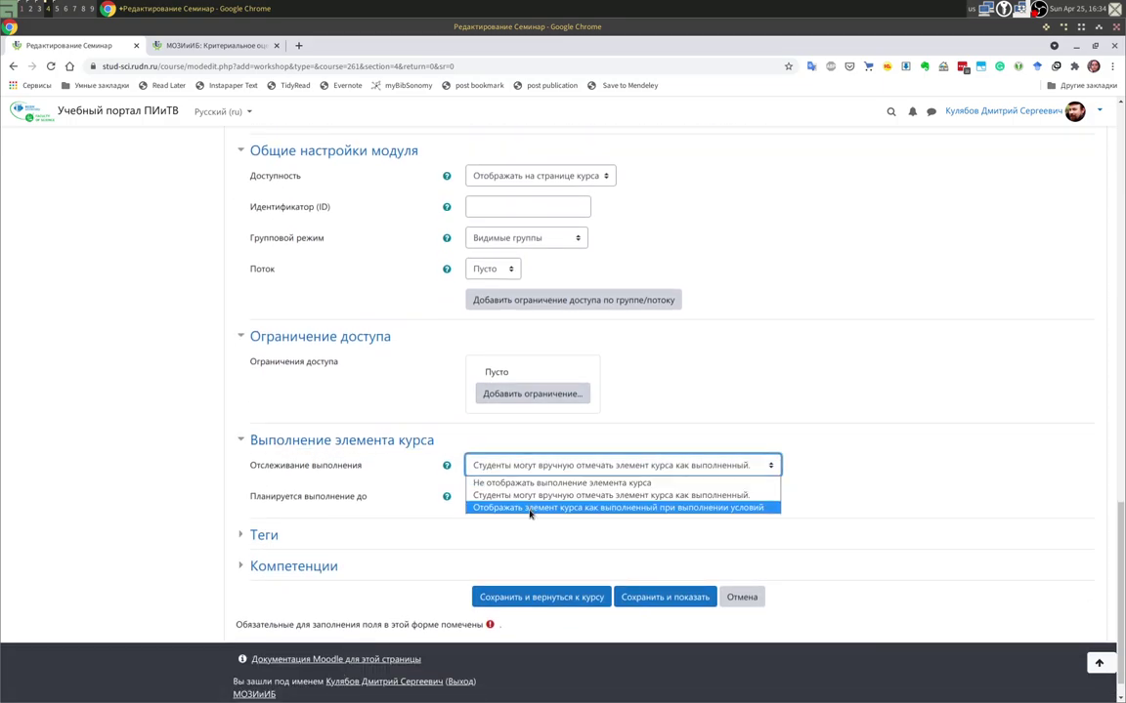
left_click(529, 508)
left_click(521, 523)
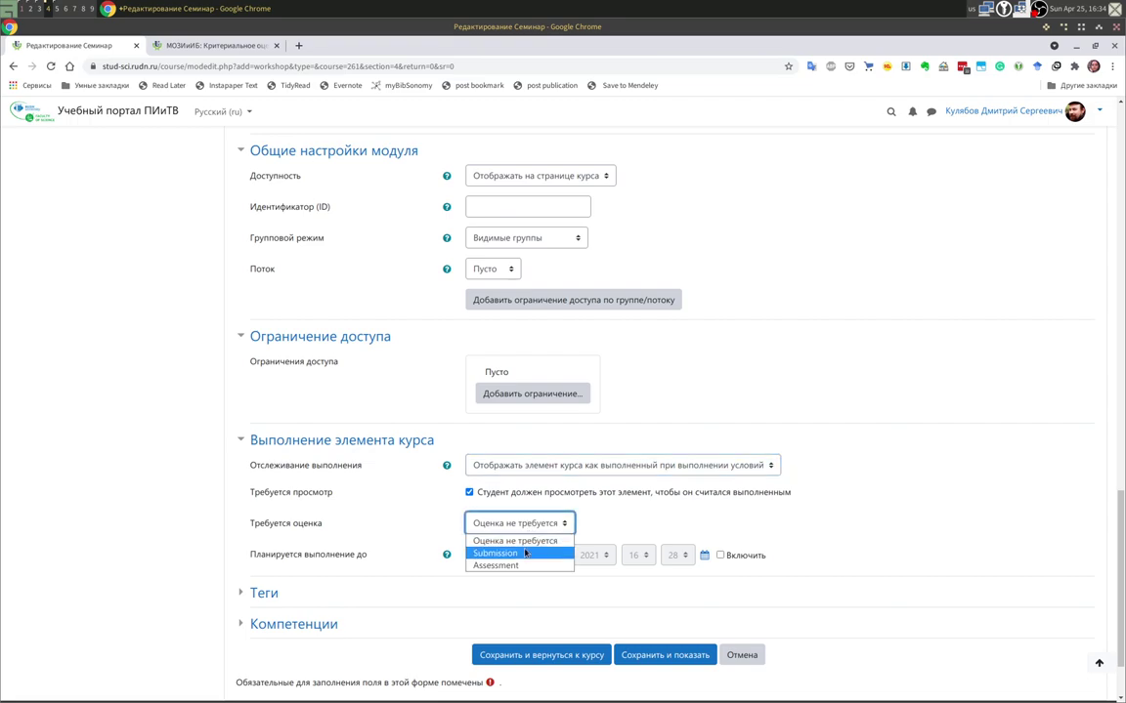
left_click(498, 554)
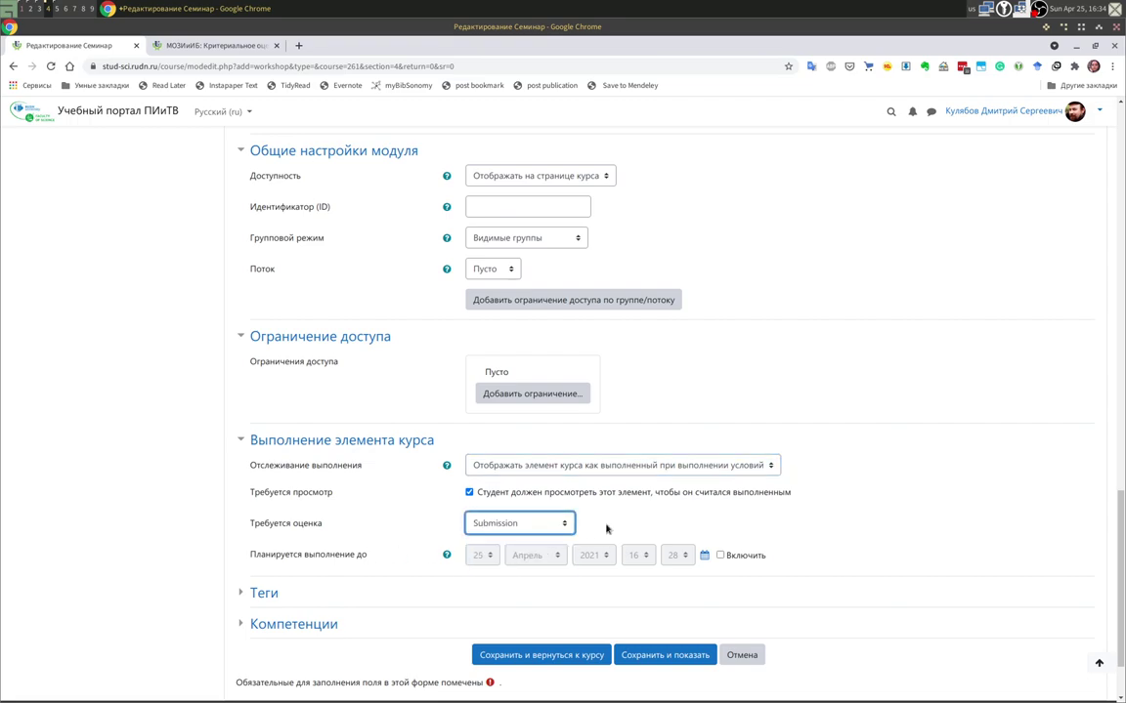
Check the "Теги" and "Компетенции" sections, collapse them, and save and display the seminar.
left_click(285, 600)
scroll(313, 591, "down", 2)
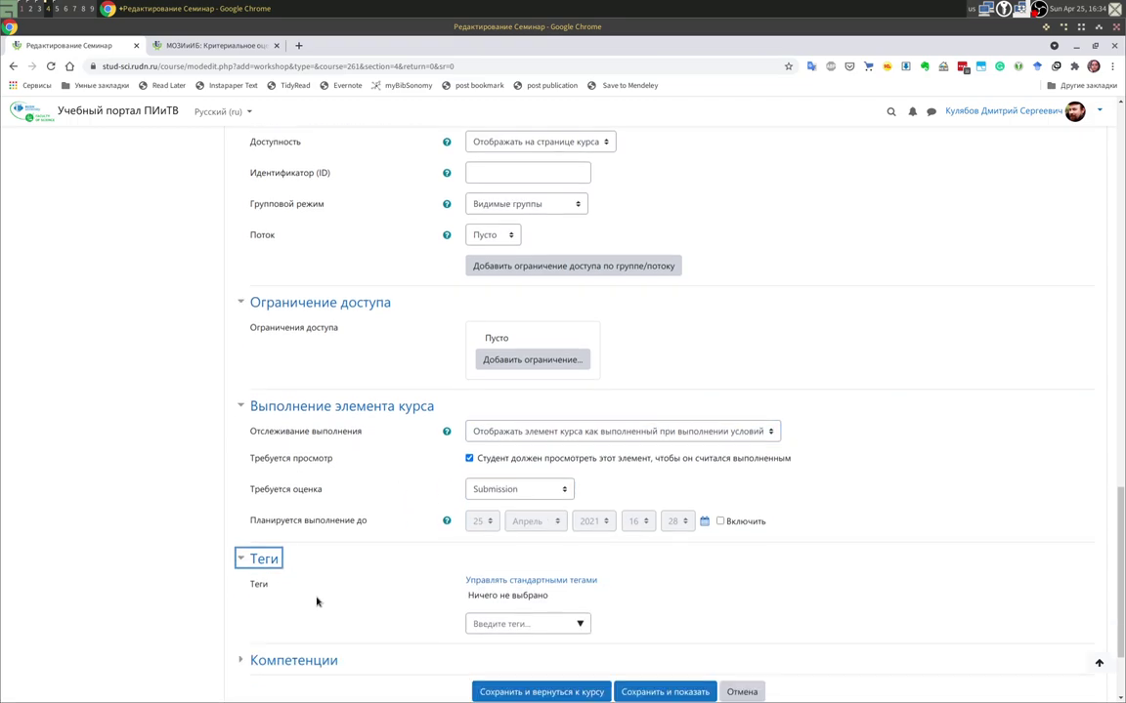
left_click(297, 534)
left_click(262, 431)
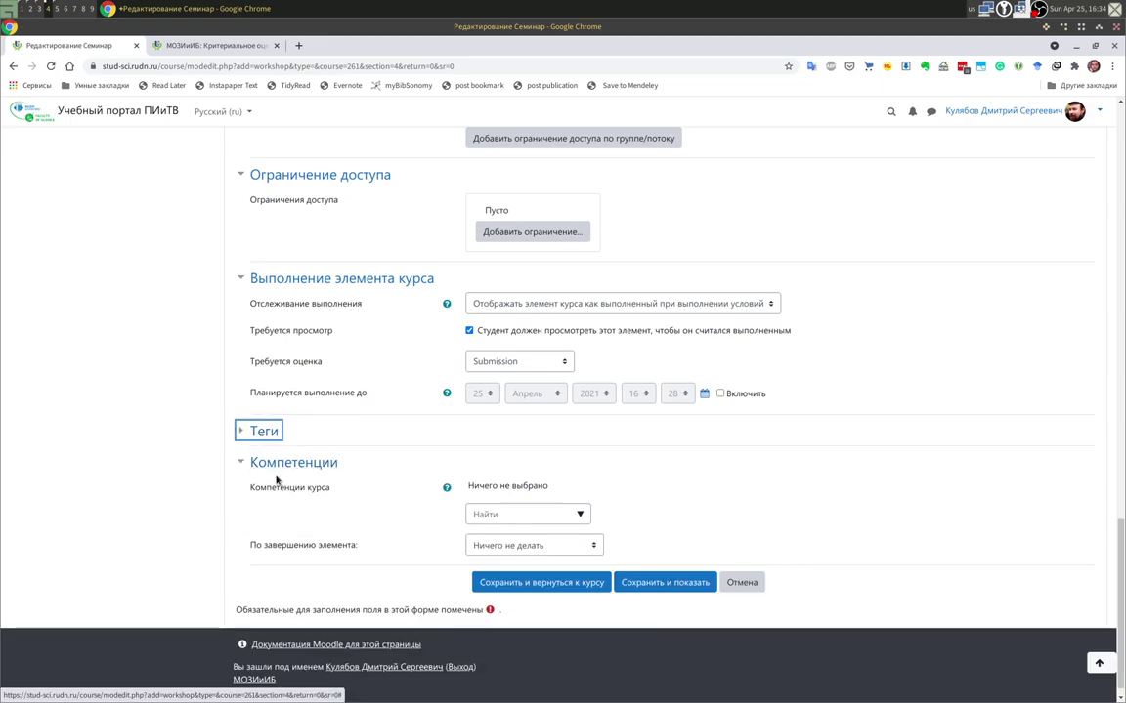
left_click(285, 465)
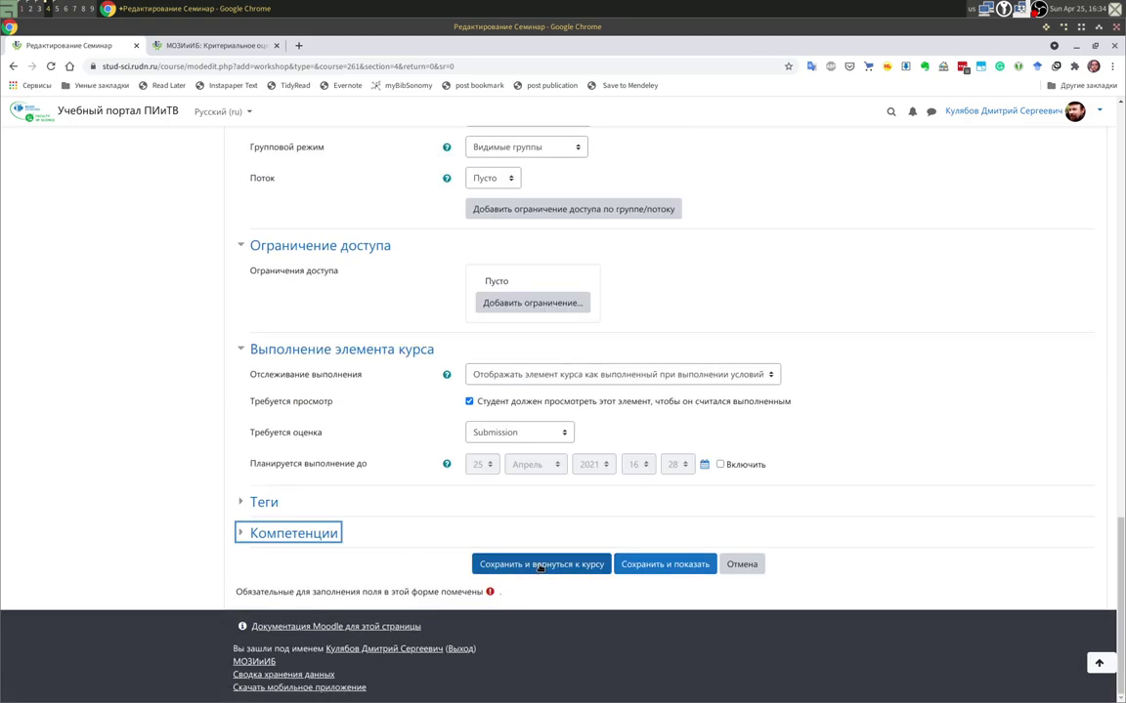
left_click(648, 565)
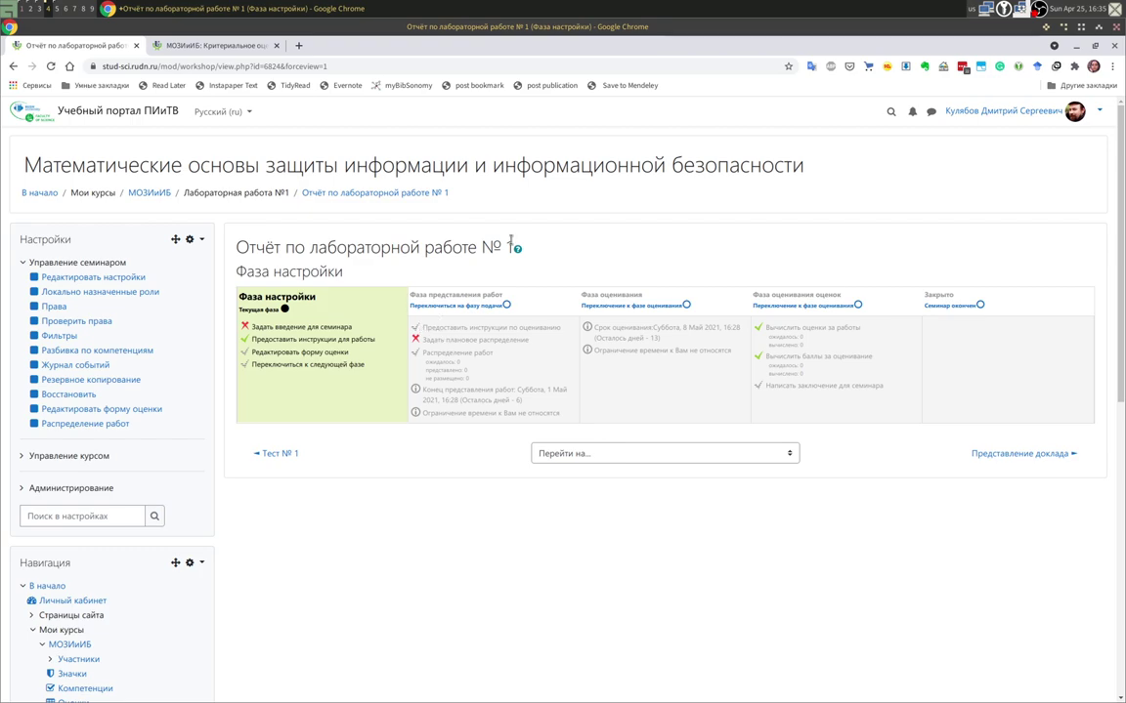
Return to the МОЗИиИБ course page and open "Отчёт по лабораторной работе № 1" in the "Лабораторная работа №1" section.
left_click(149, 193)
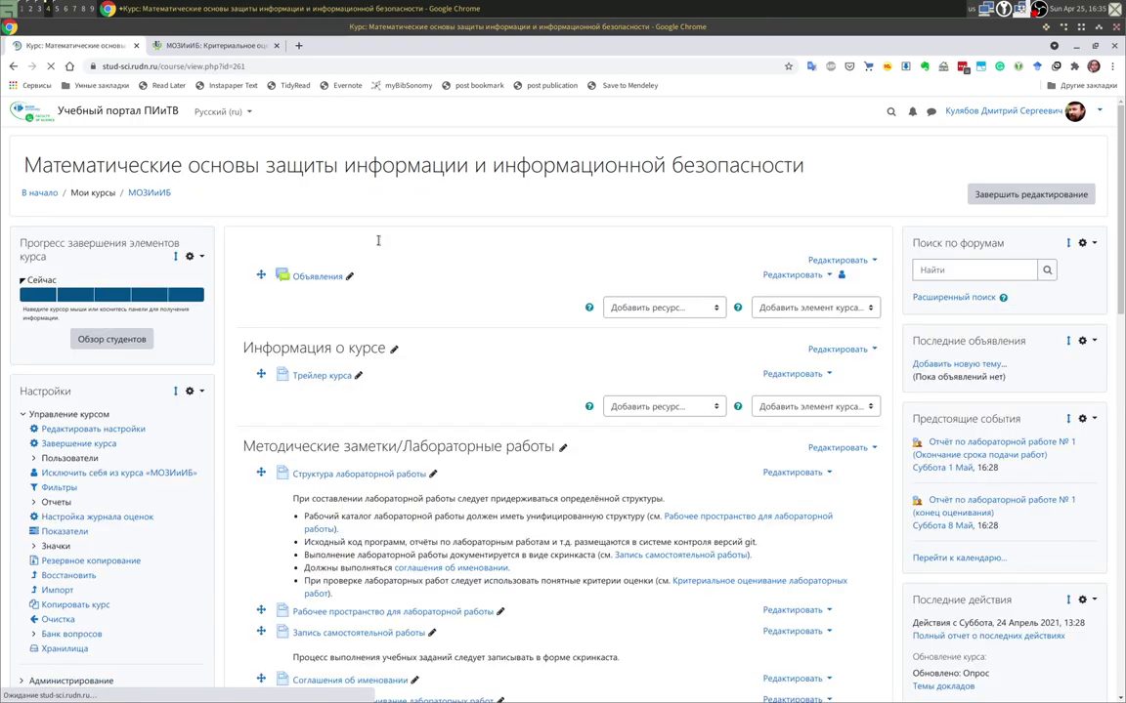
scroll(383, 498, "down", 10)
scroll(380, 491, "up", 3)
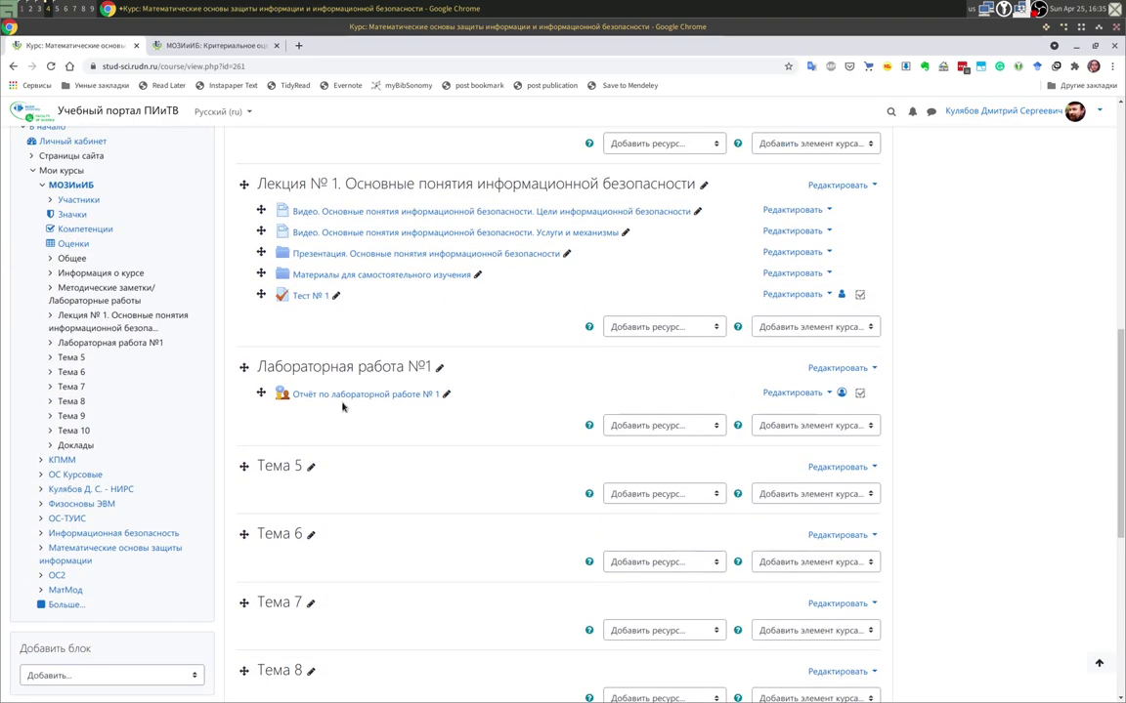
left_click(347, 395)
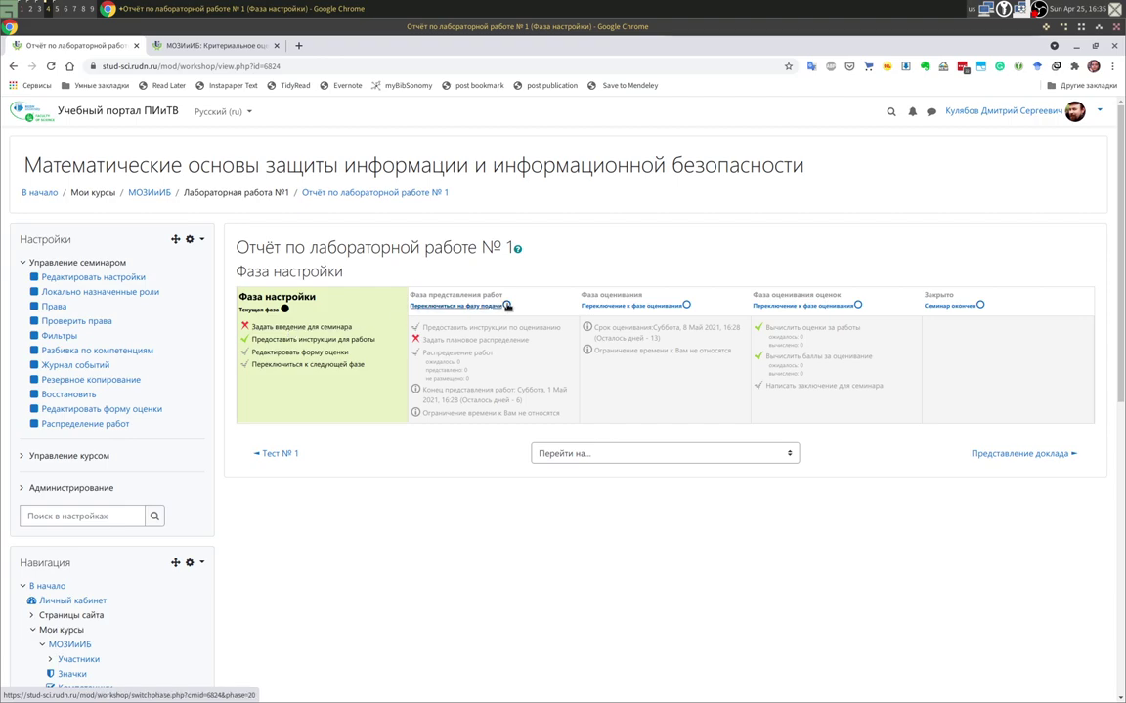
Switch the seminar to the submission phase ("Фаза представления работ") and open its assessment form for editing.
left_click(506, 305)
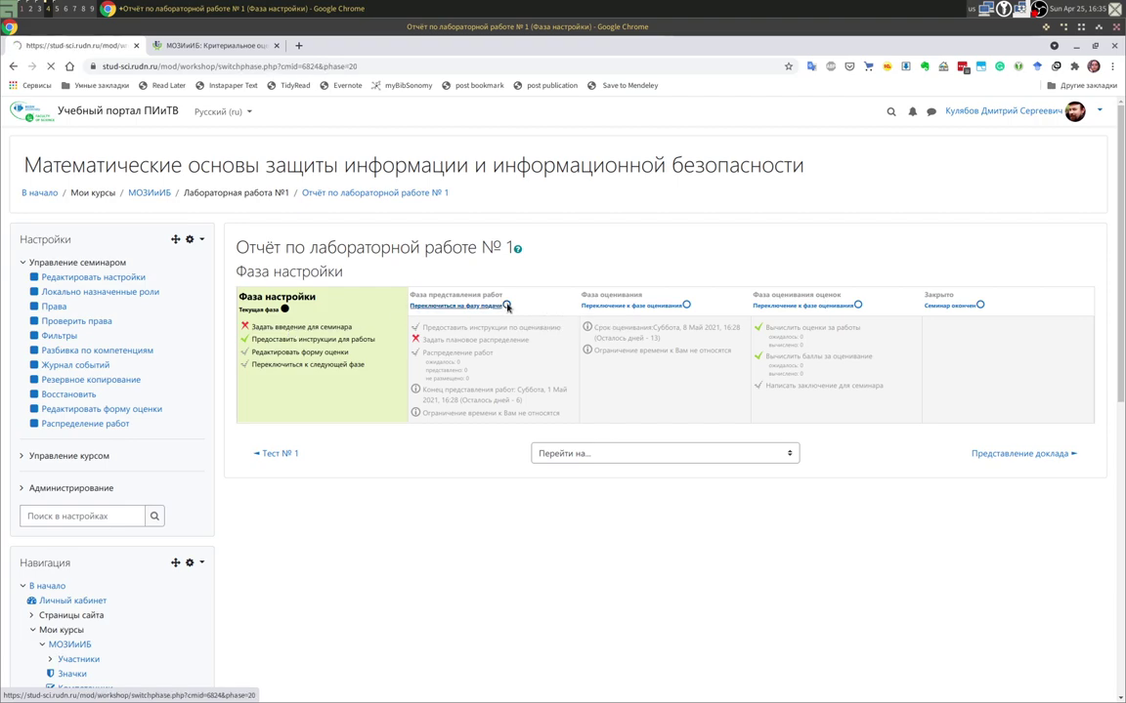
left_click(723, 442)
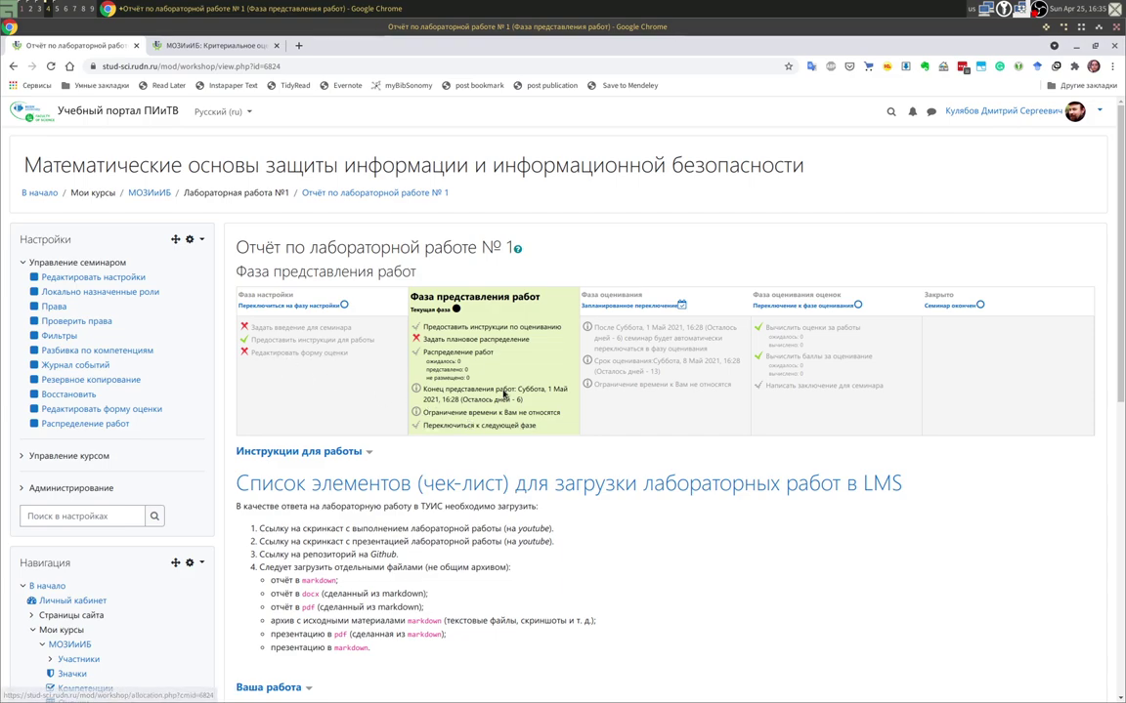
scroll(332, 486, "down", 4)
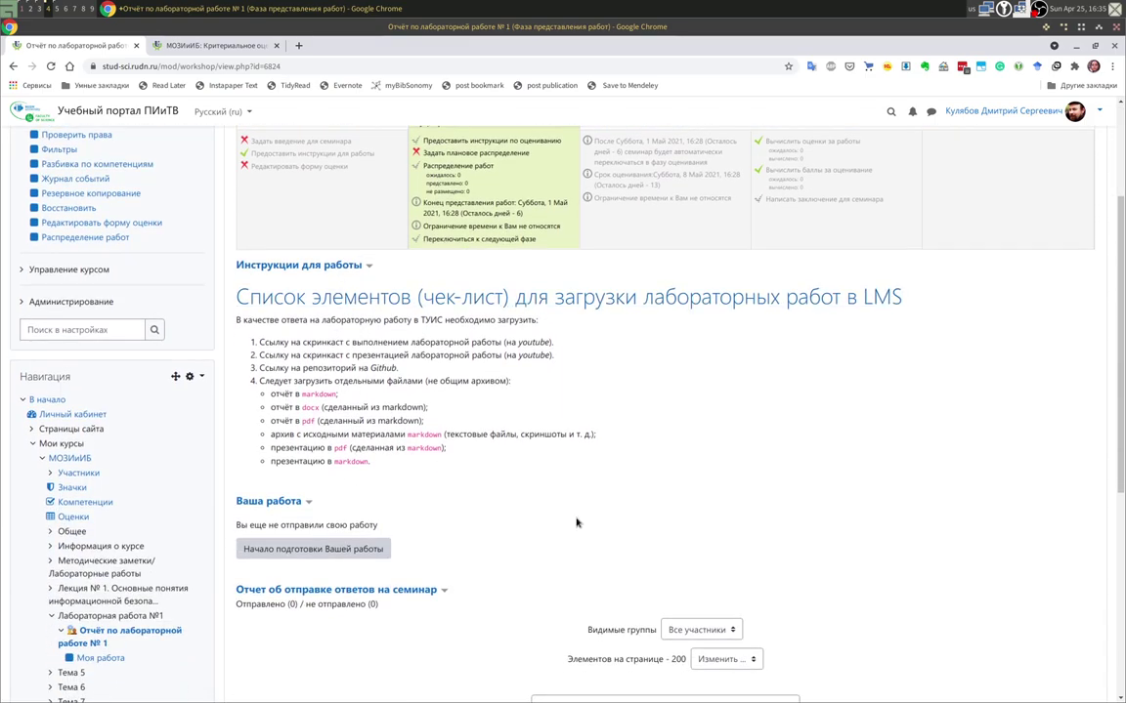
scroll(326, 391, "up", 3)
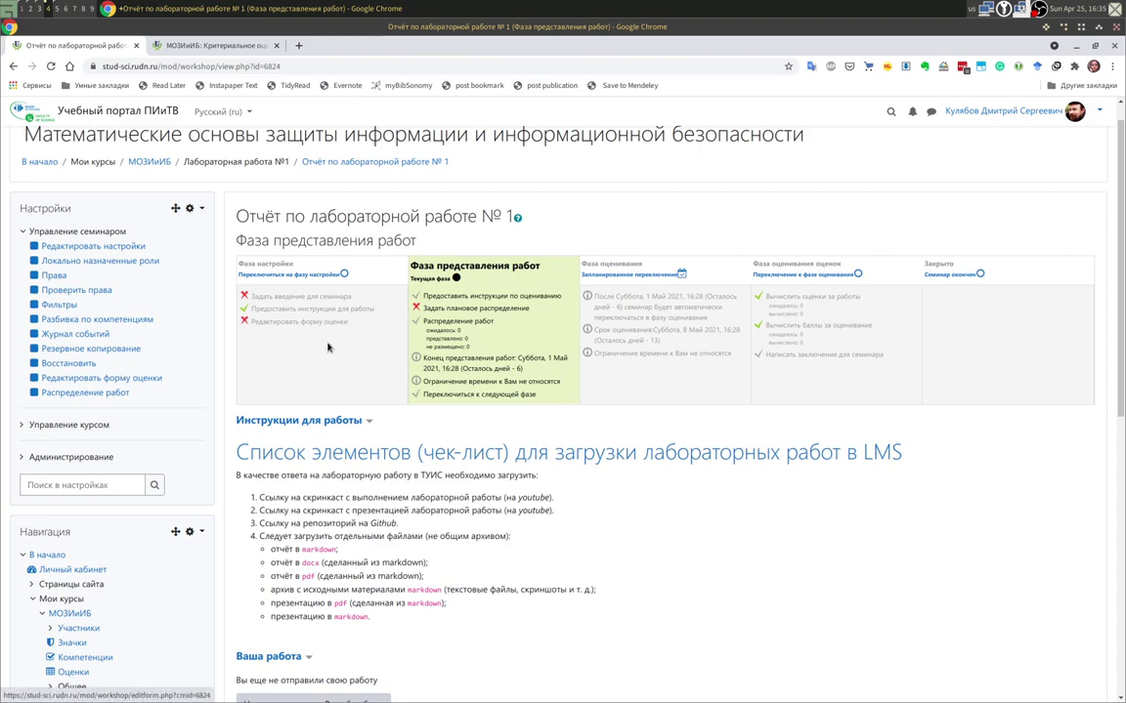
left_click(86, 380)
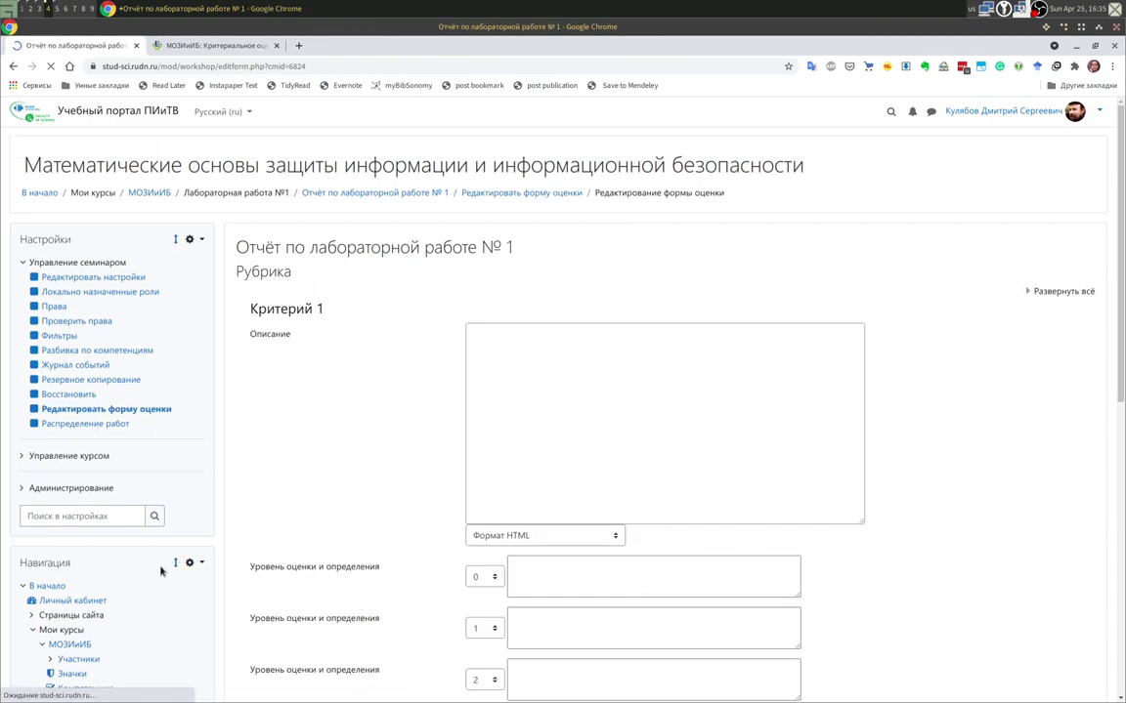
Set the description format of "Критерий 1" in the assessment form to "Формат Markdown".
scroll(371, 417, "down", 4)
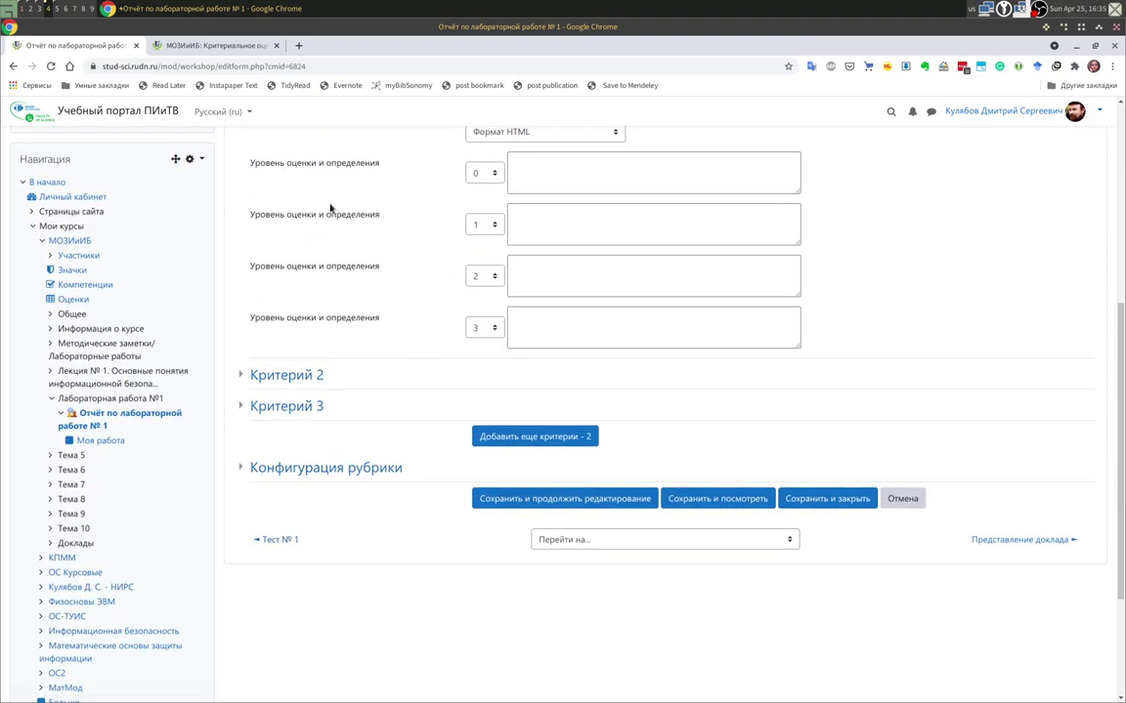
scroll(337, 244, "up", 5)
scroll(459, 614, "down", 2)
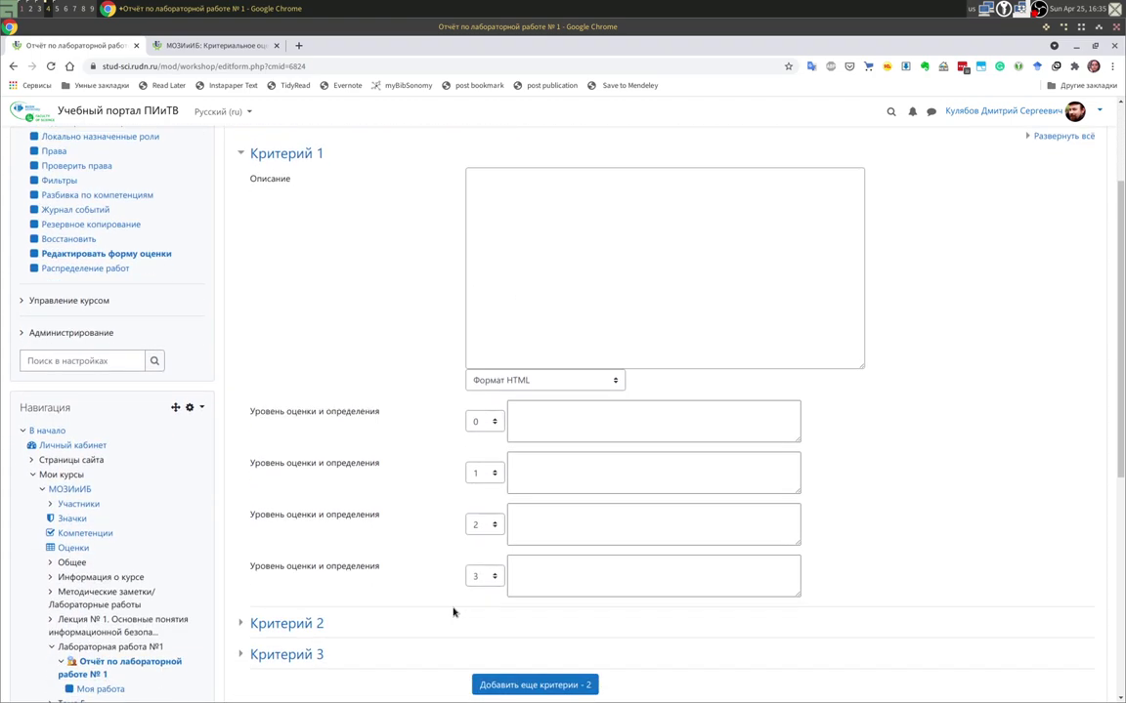
scroll(432, 603, "down", 2)
scroll(395, 595, "up", 1)
left_click(517, 256)
left_click(508, 308)
key("Tab")
key("Tab")
key("Tab")
Expand the rubric configuration section and set the rubric layout to "Сетка".
scroll(359, 371, "down", 2)
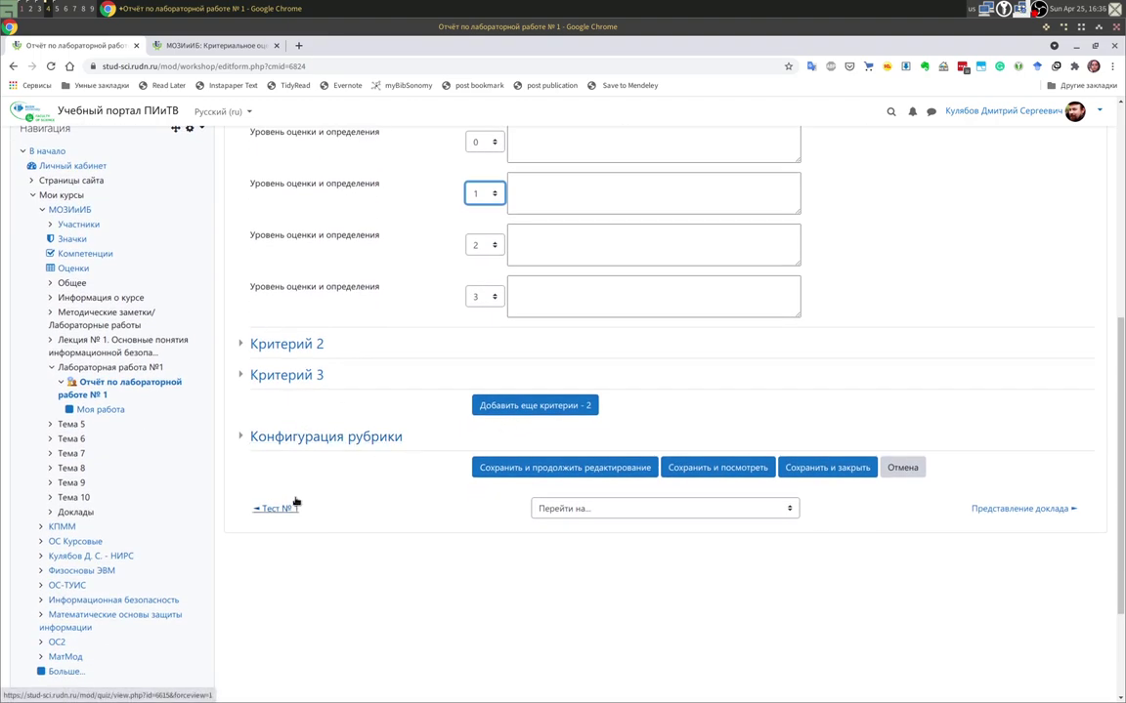
left_click(326, 439)
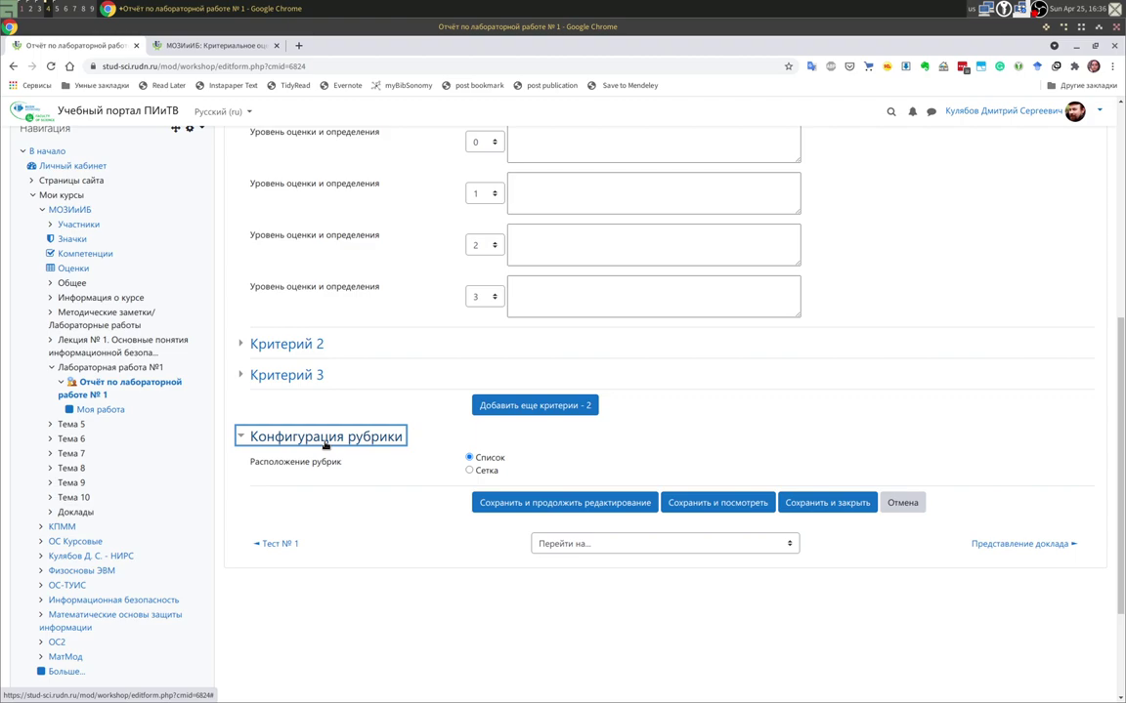
left_click(469, 472)
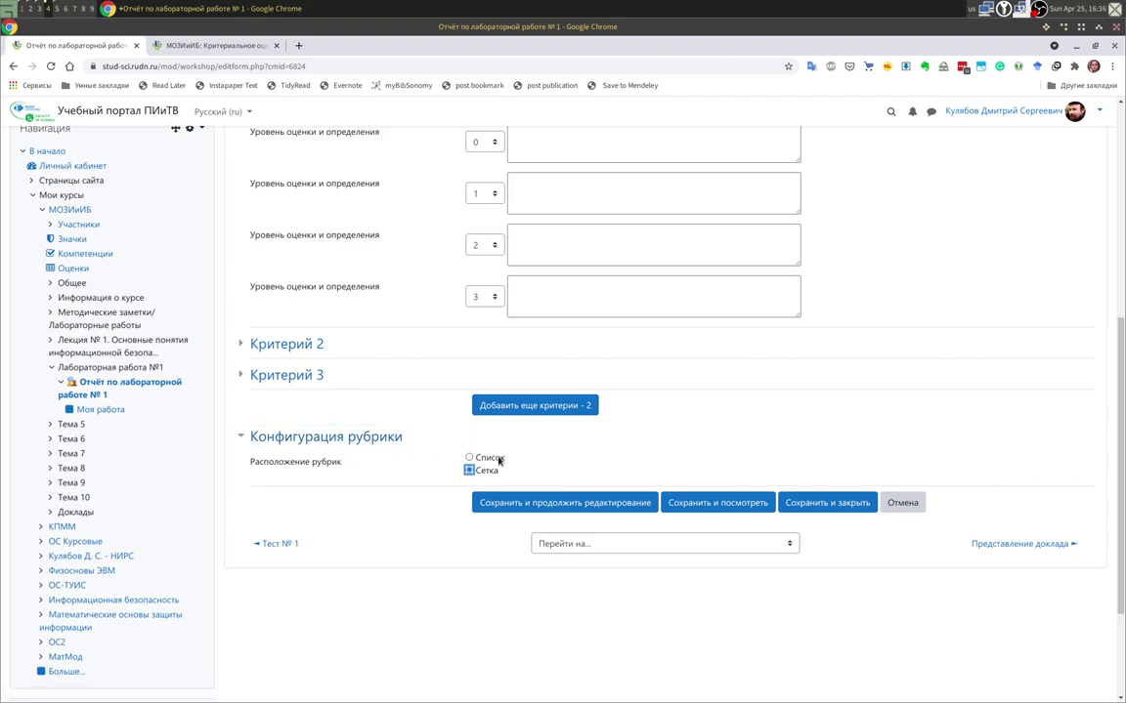
Copy "Скринкаст выполнения" from the technical criteria table on the assessment criteria page into the description of "Критерий 1".
scroll(230, 156, "up", 2)
left_click(214, 45)
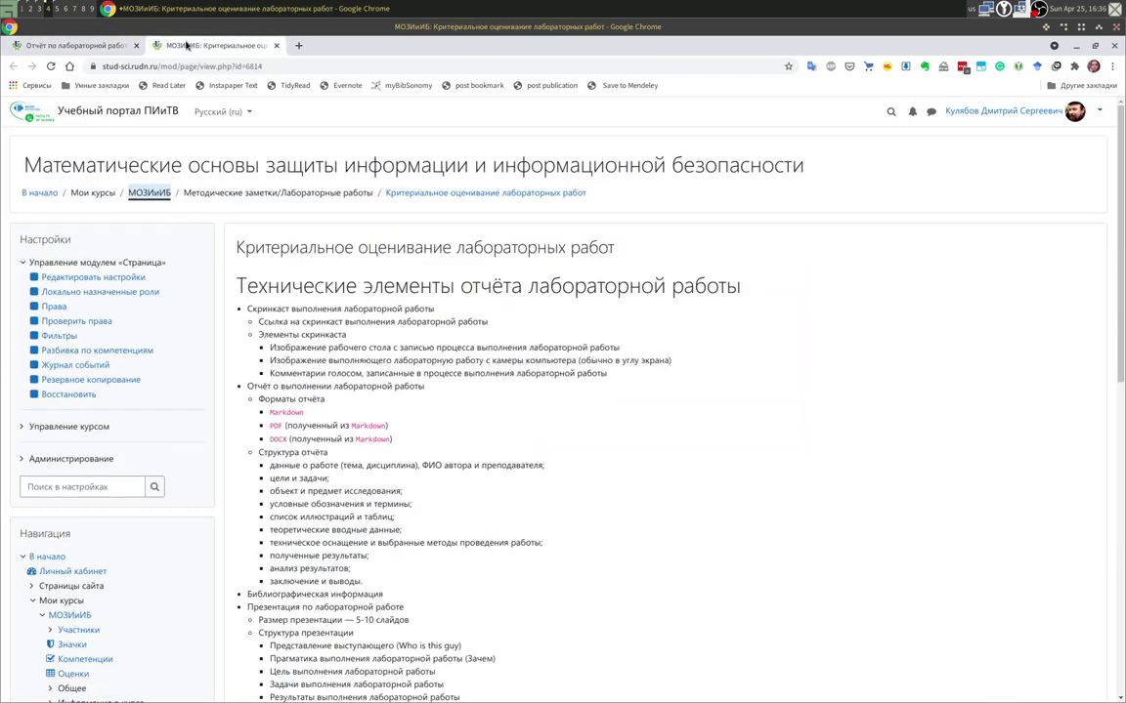
scroll(491, 455, "down", 10)
scroll(491, 456, "up", 1)
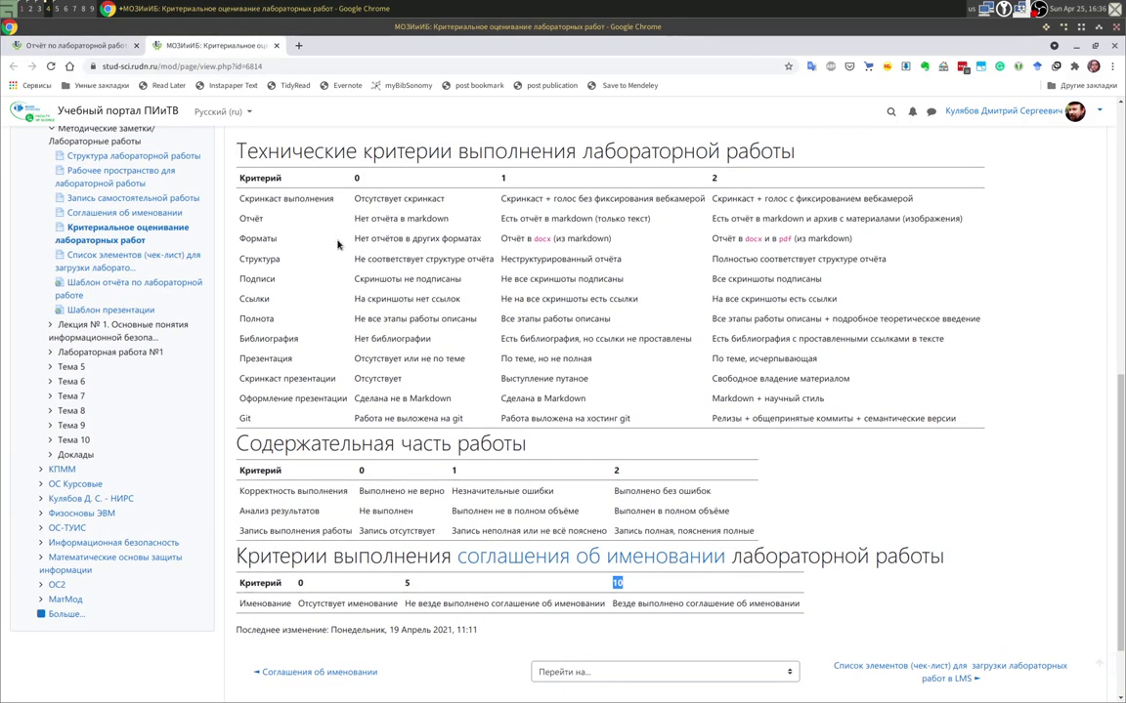
left_click_drag(241, 199, 335, 199)
key("ctrl+c")
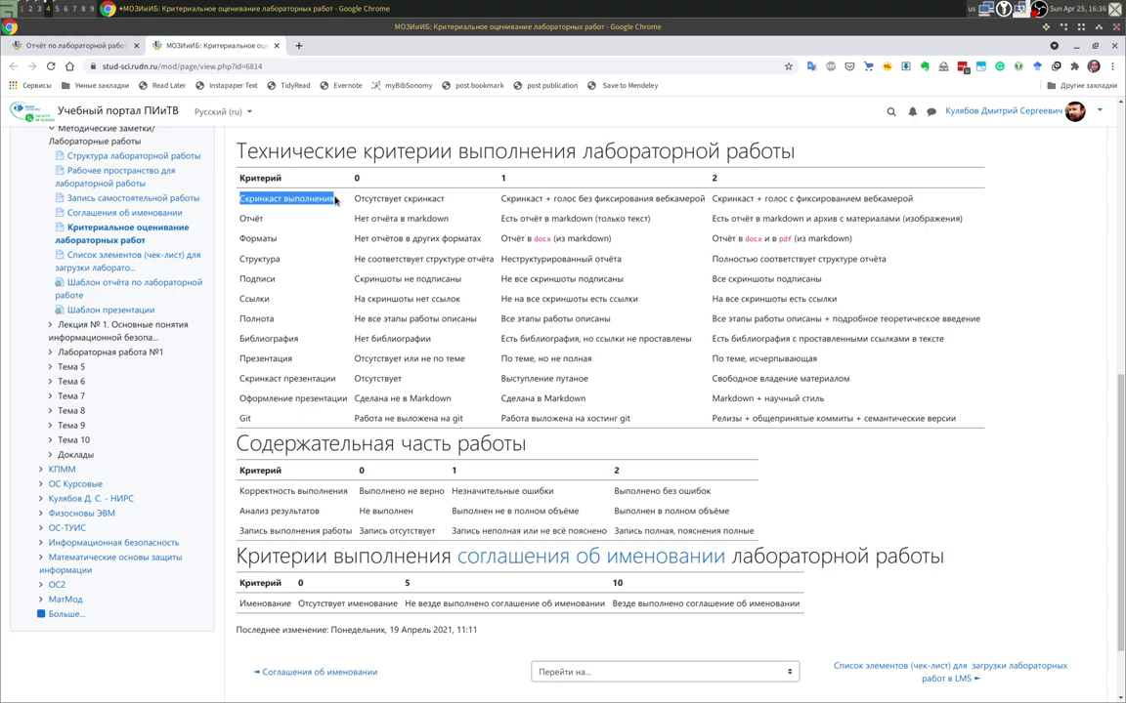
left_click(39, 45)
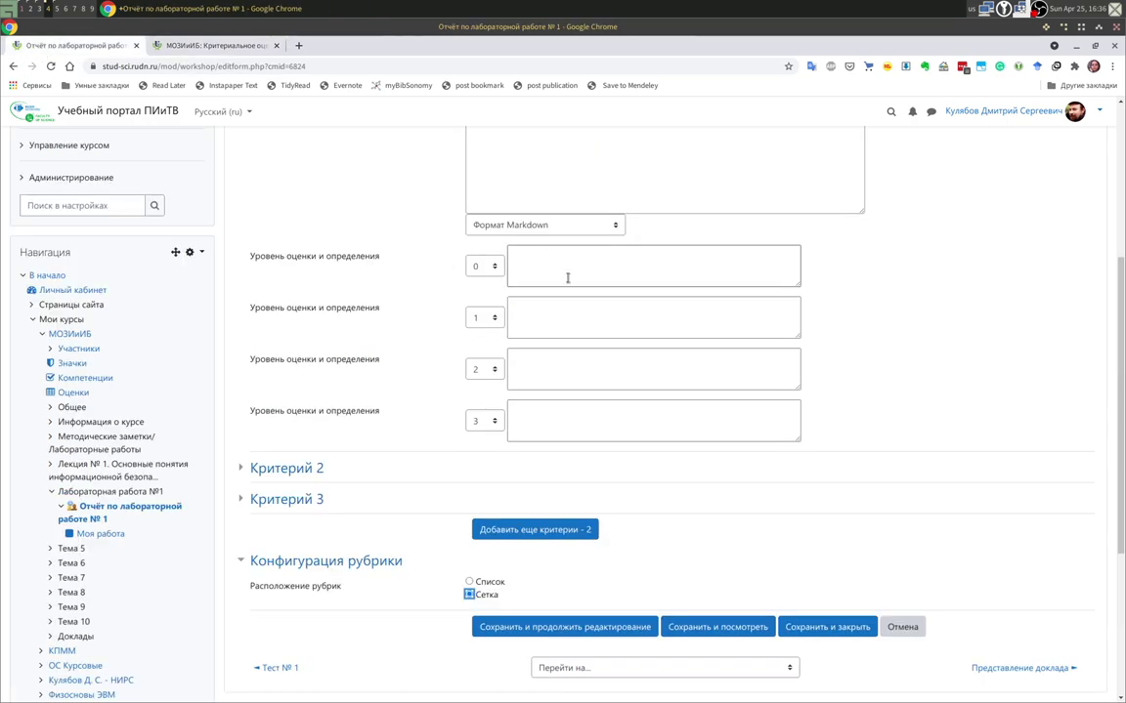
scroll(548, 249, "up", 3)
left_click(528, 213)
key("ctrl+v")
Copy the definition "Отсутствует скринкаст" from the criteria table into grade level 0 of "Критерий 1".
left_click(513, 411)
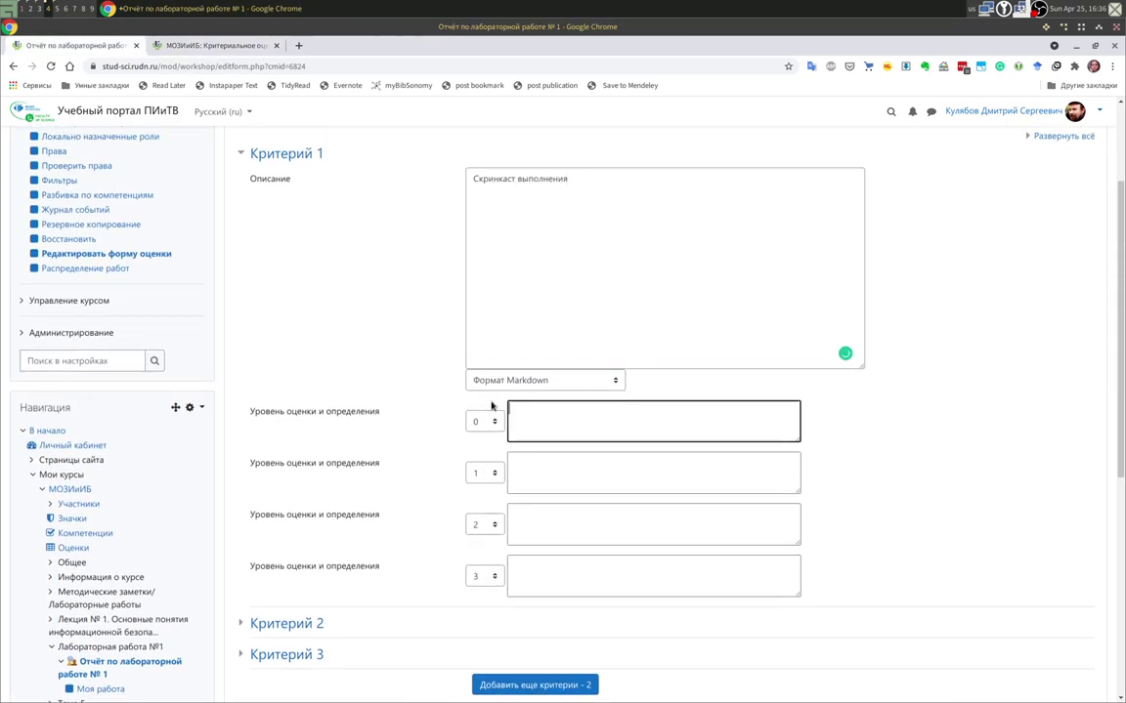
left_click(205, 45)
left_click_drag(353, 198, 445, 200)
key("ctrl+c")
left_click(109, 44)
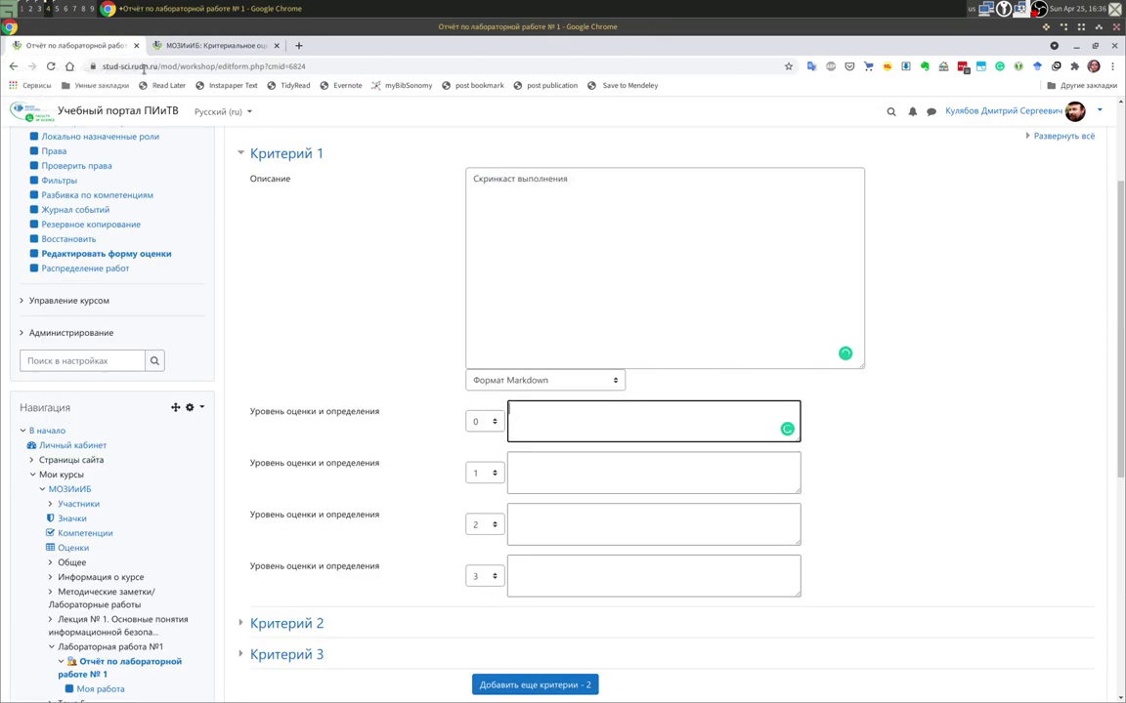
key("ctrl+v")
Copy "Скринкаст + голос без фиксирования вебкамерой" from the criteria table into grade level 1 of "Критерий 1".
key("Tab")
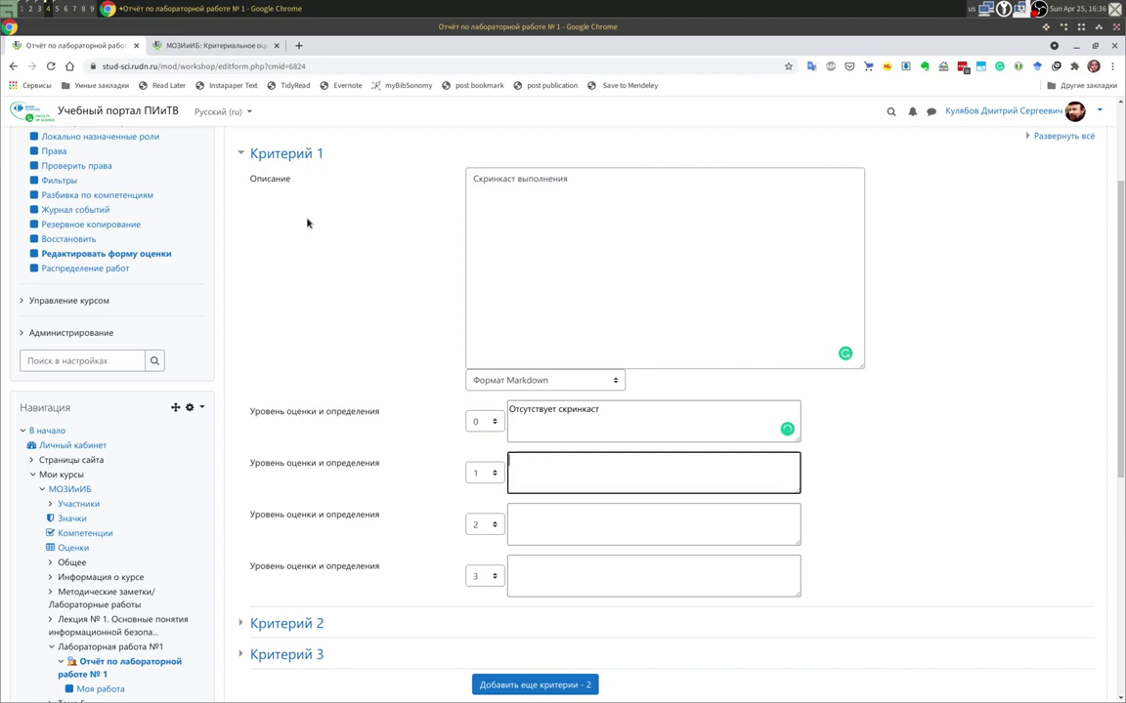
left_click(217, 46)
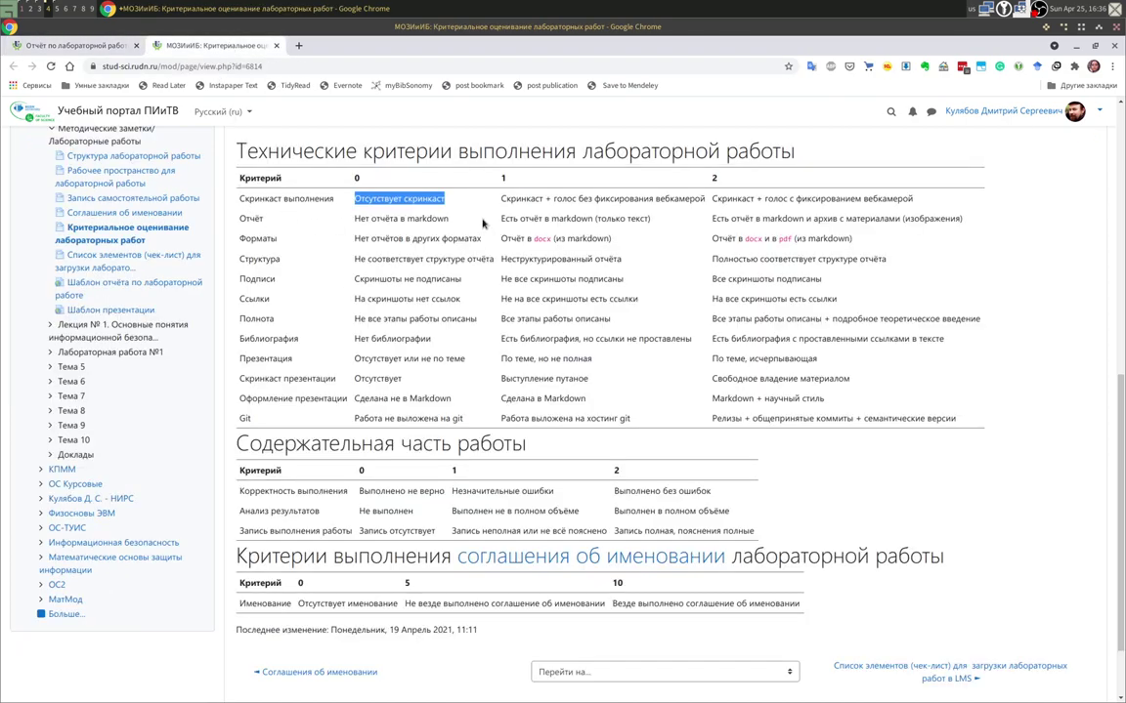
left_click_drag(501, 199, 711, 205)
key("ctrl+c")
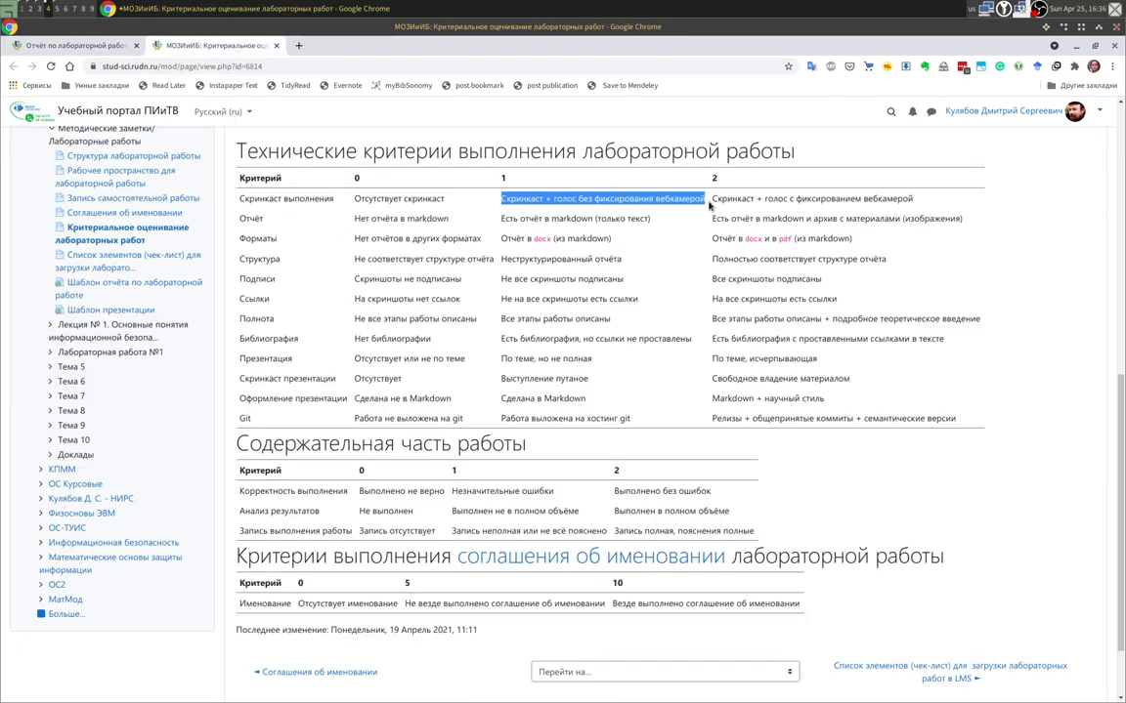
left_click(83, 46)
key("ctrl+v")
Copy "Скринкаст + голос с фиксированием вебкамерой" from the criteria table into grade level 2 of "Критерий 1".
left_click(571, 524)
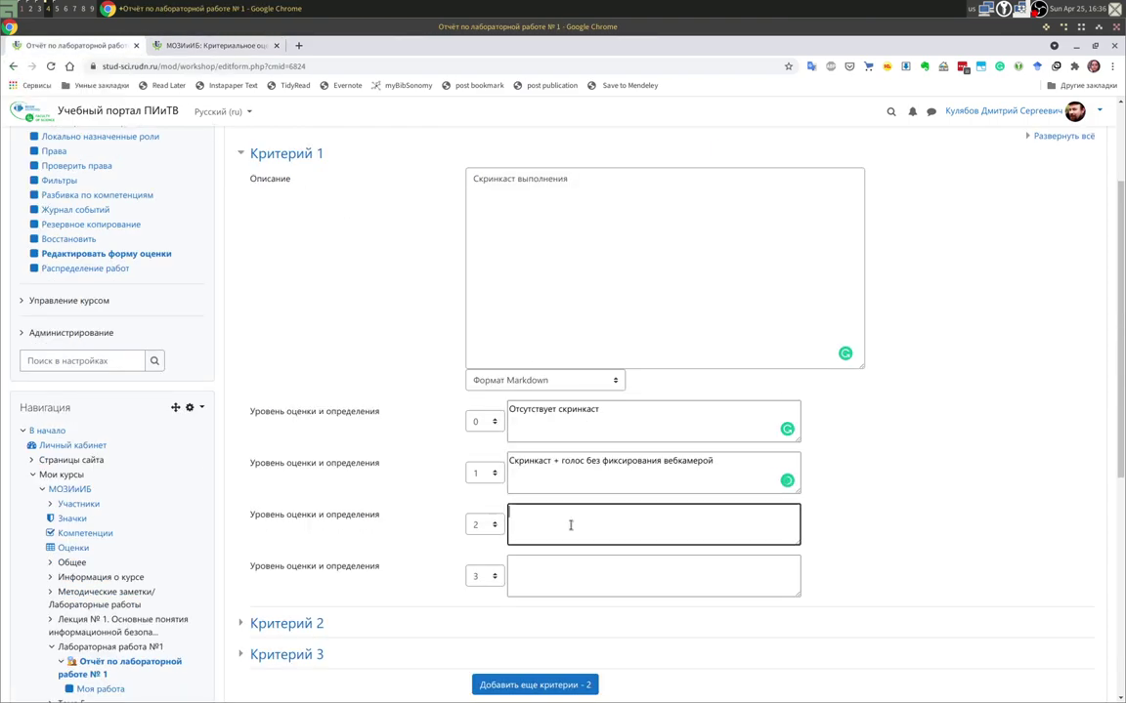
left_click(233, 46)
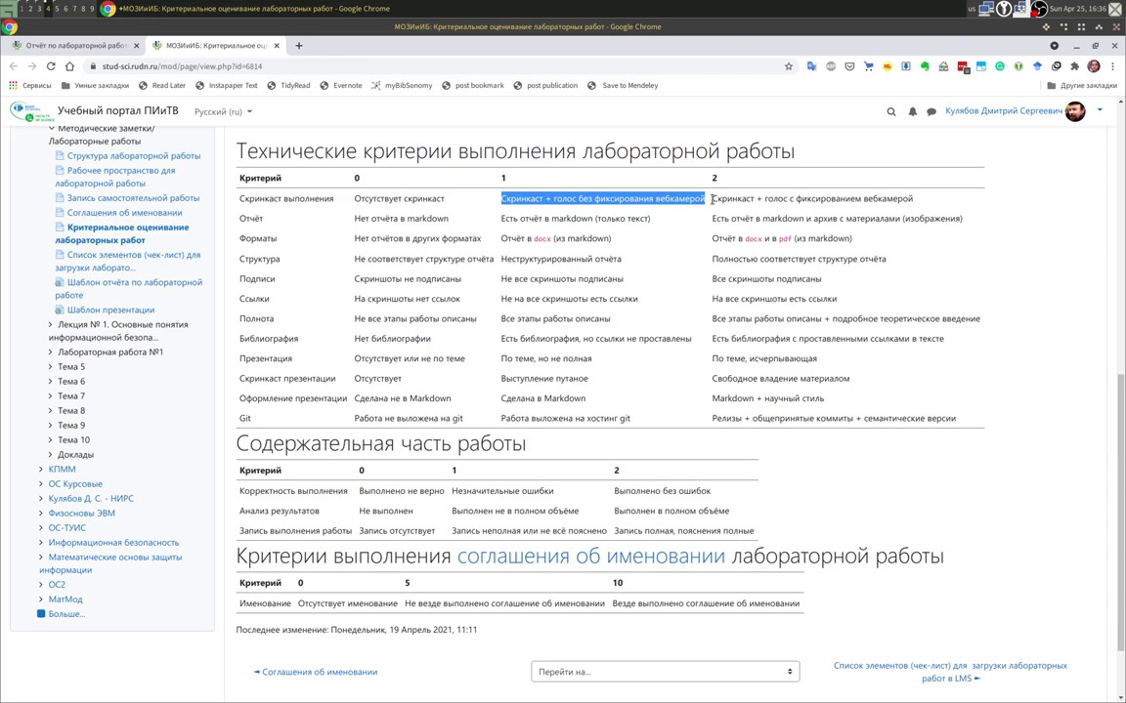
left_click(710, 200)
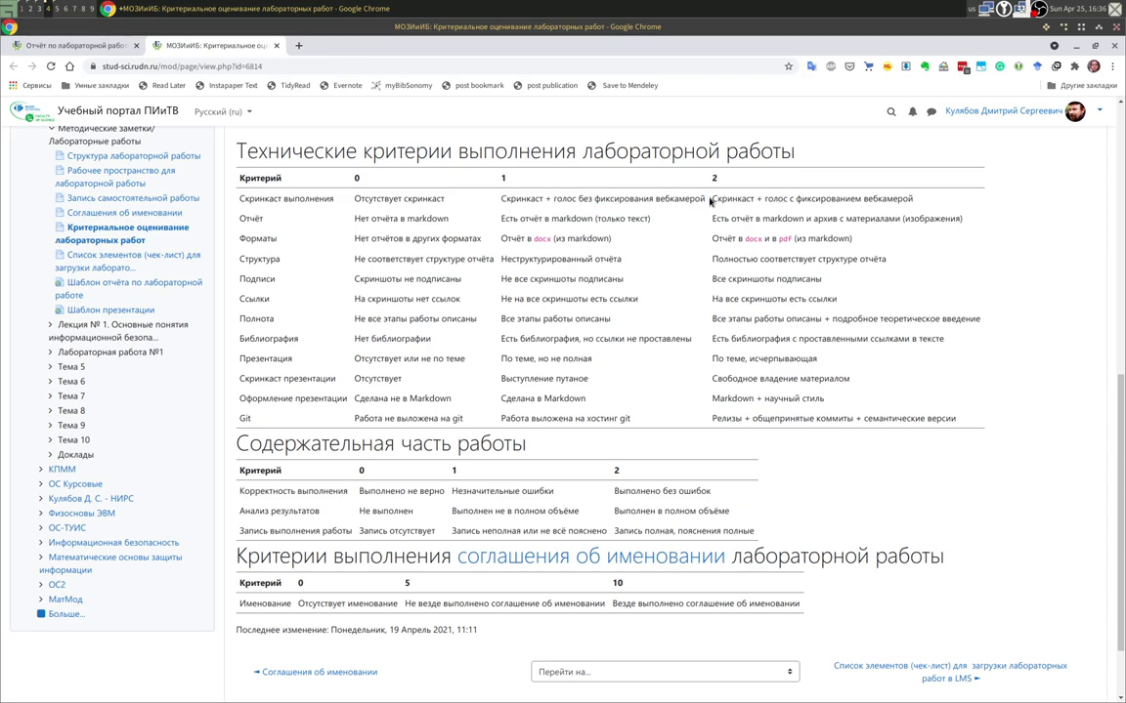
left_click_drag(712, 200, 903, 216)
key("ctrl+c")
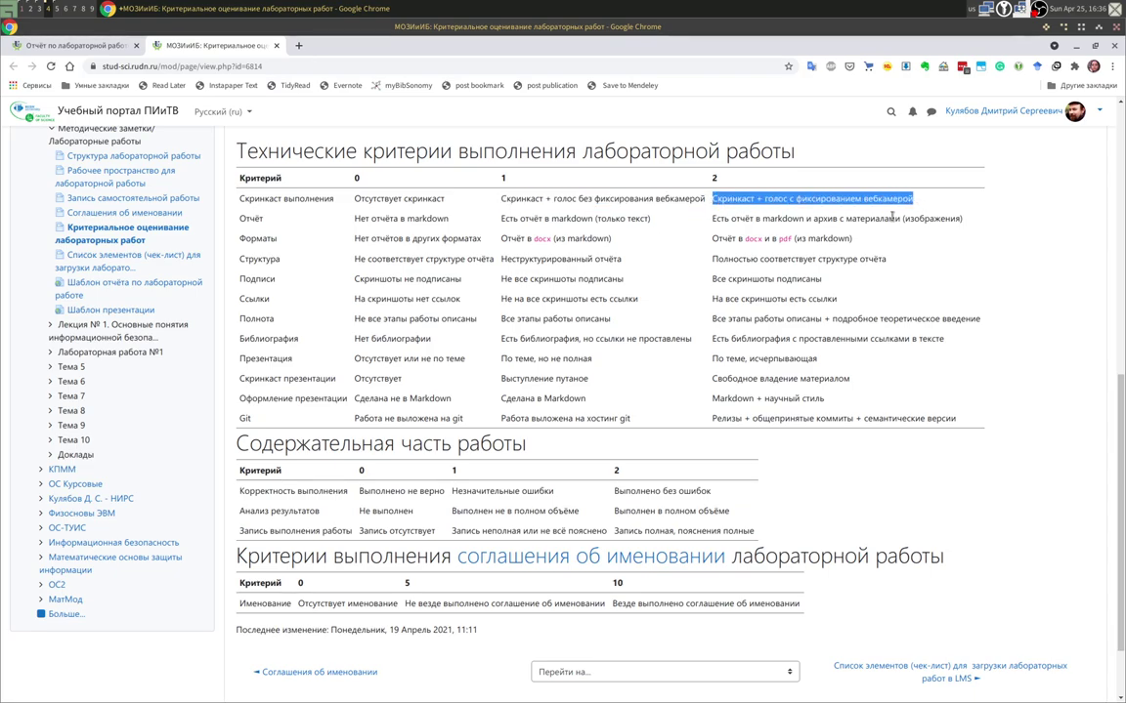
left_click(73, 45)
key("ctrl+v")
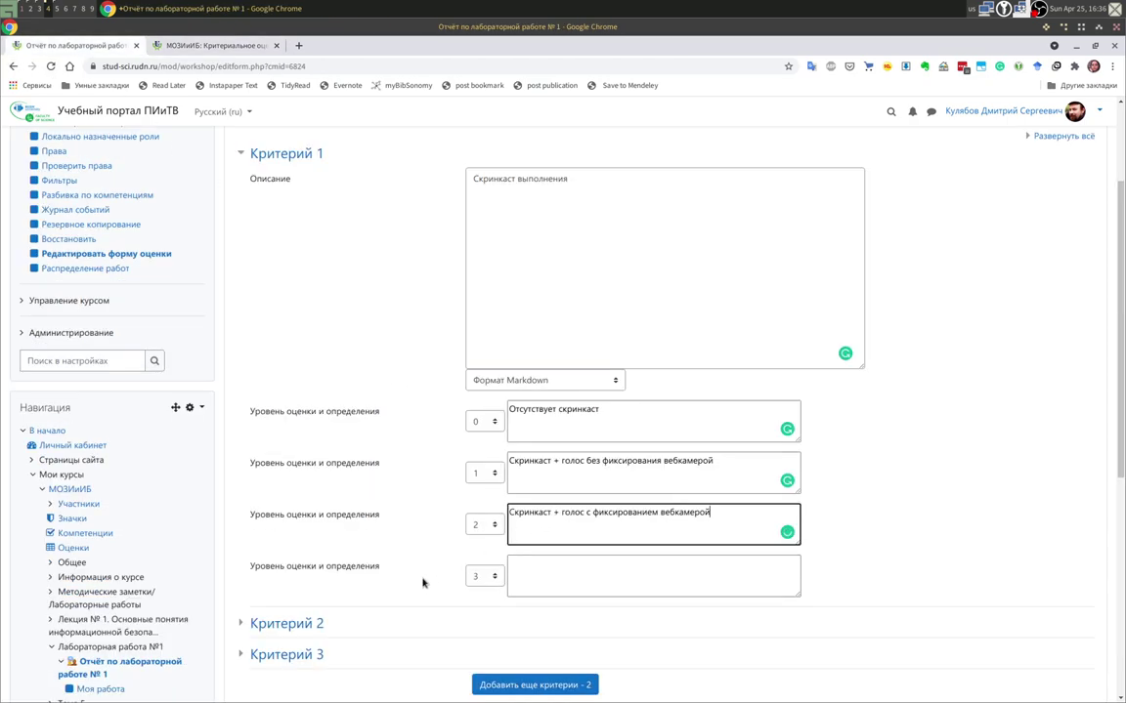
Expand "Критерий 2", copy "Отчёт" from the criteria table into its description and set the format to "Формат Markdown".
scroll(422, 583, "down", 2)
left_click(317, 531)
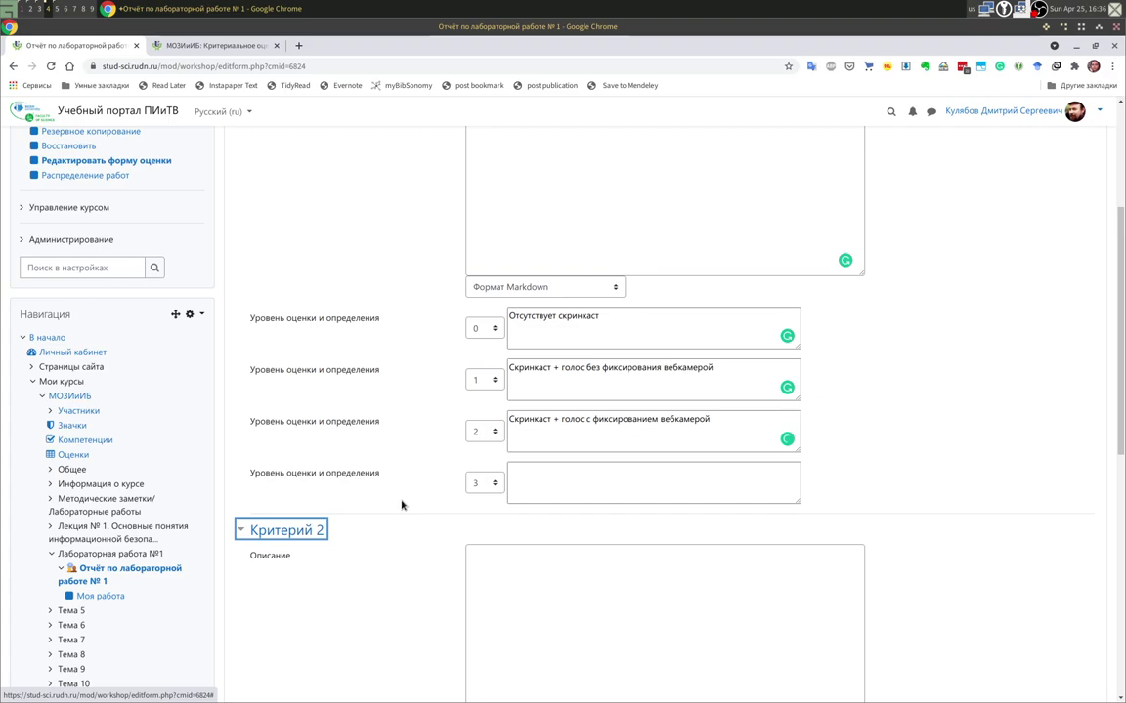
scroll(390, 547, "down", 3)
left_click(201, 45)
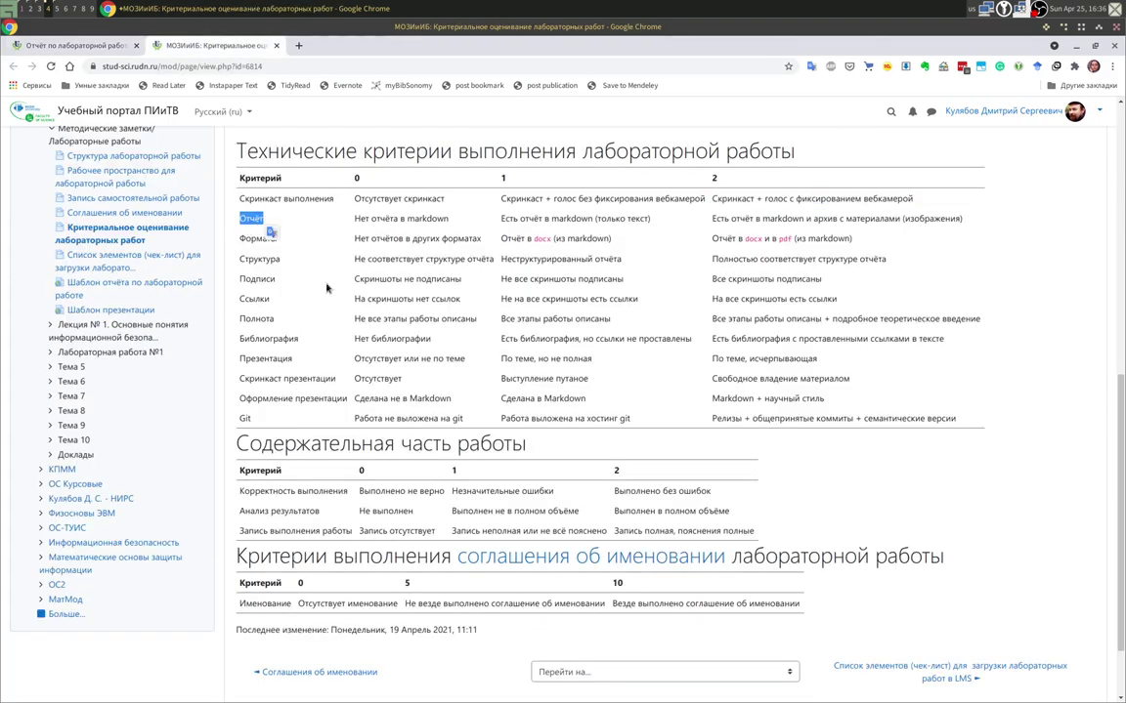
left_click(73, 45)
left_click(573, 488)
left_click(518, 632)
left_click(500, 673)
scroll(580, 414, "down", 4)
Copy the definition "Нет отчёта в markdown" from the criteria table into grade level 0 of "Критерий 2".
left_click(611, 294)
scroll(610, 294, "up", 1)
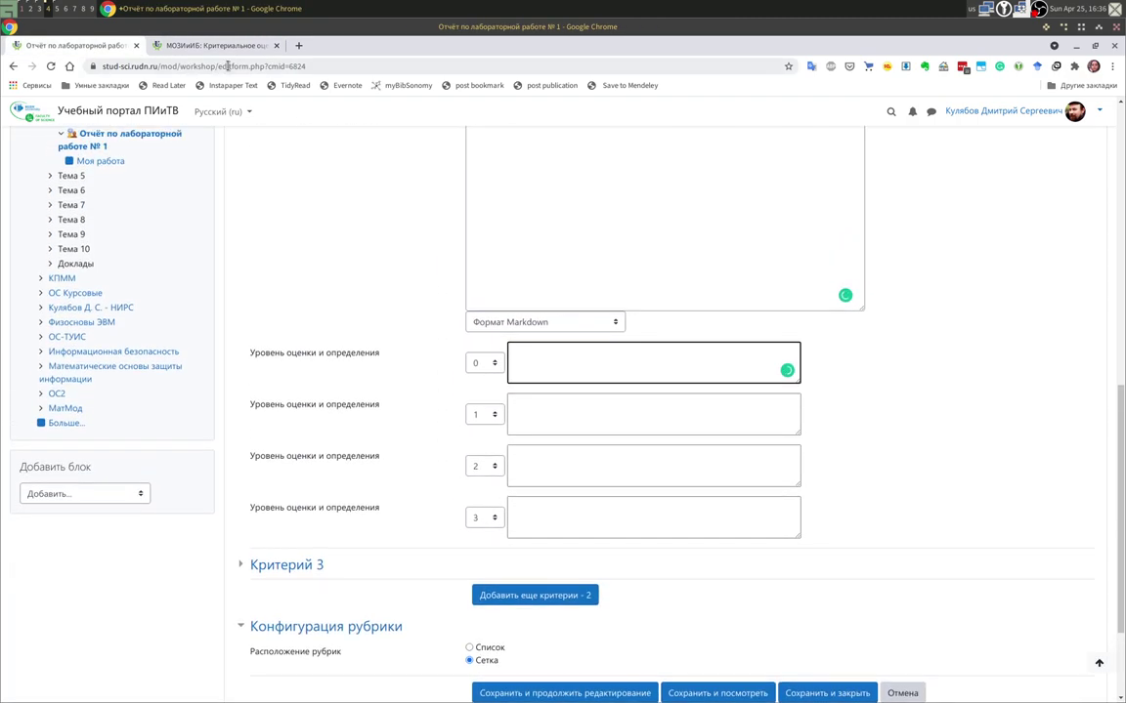
left_click(217, 45)
left_click_drag(355, 218, 450, 221)
key("ctrl+c")
left_click(56, 46)
key("ctrl+v")
Copy "Есть отчёт в markdown (только текст)" from the criteria table into grade level 1 of "Критерий 2".
left_click(215, 46)
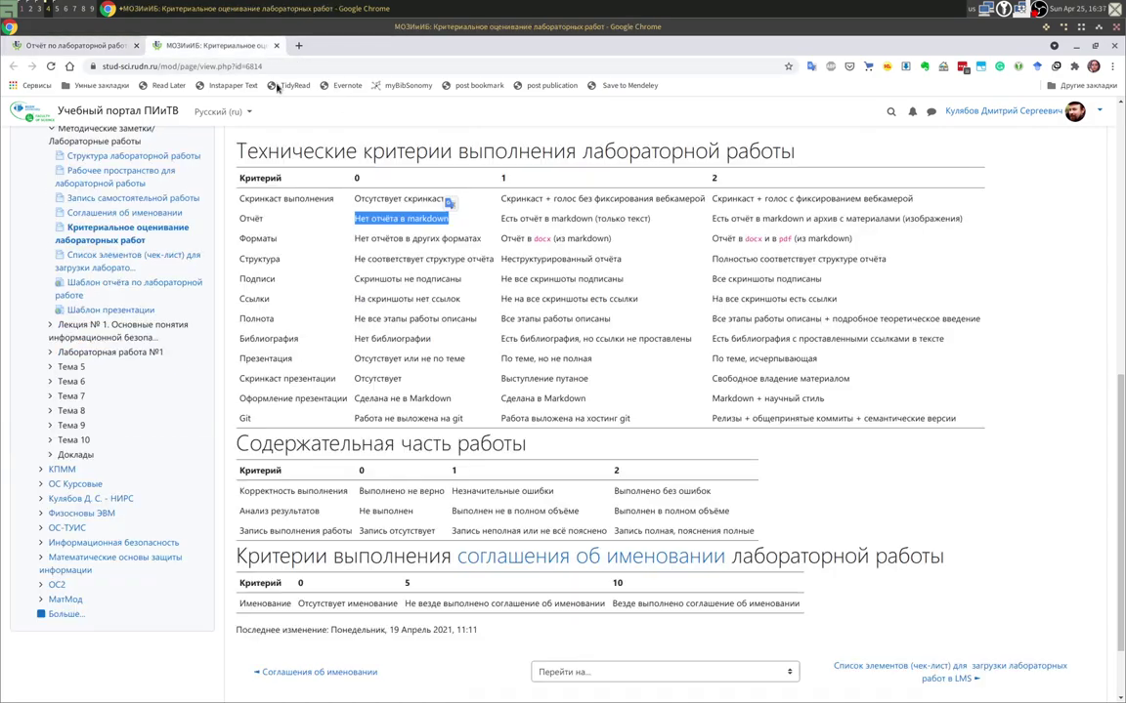
left_click_drag(501, 221, 647, 220)
key("ctrl+c")
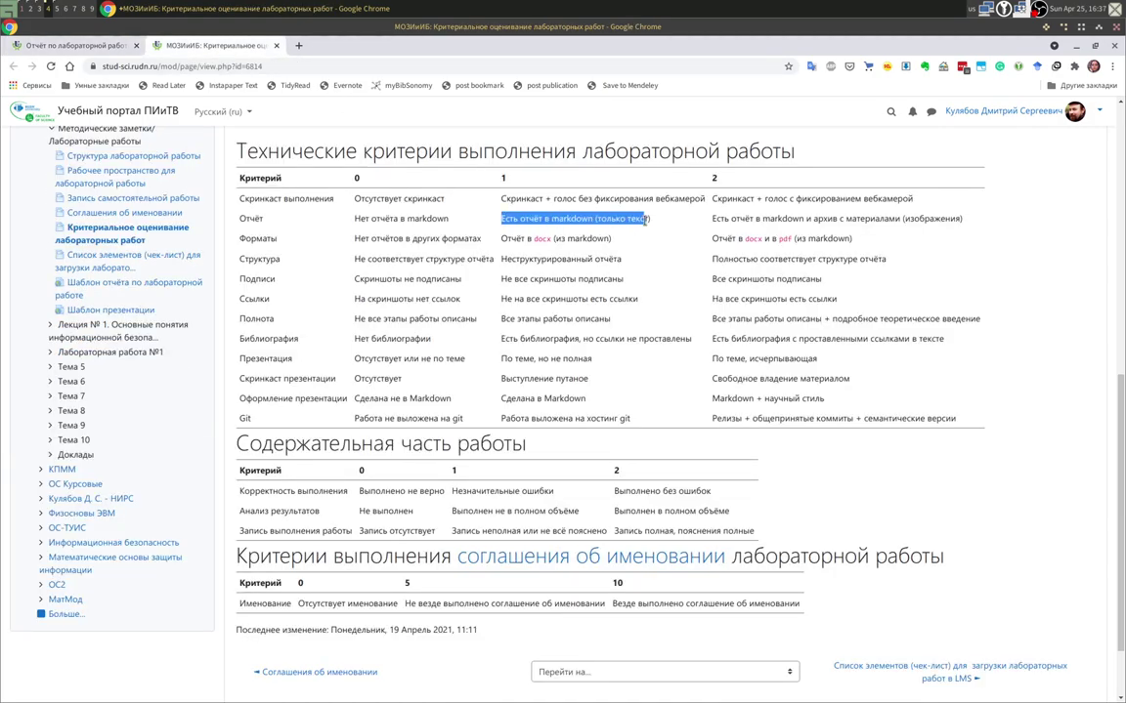
left_click(59, 46)
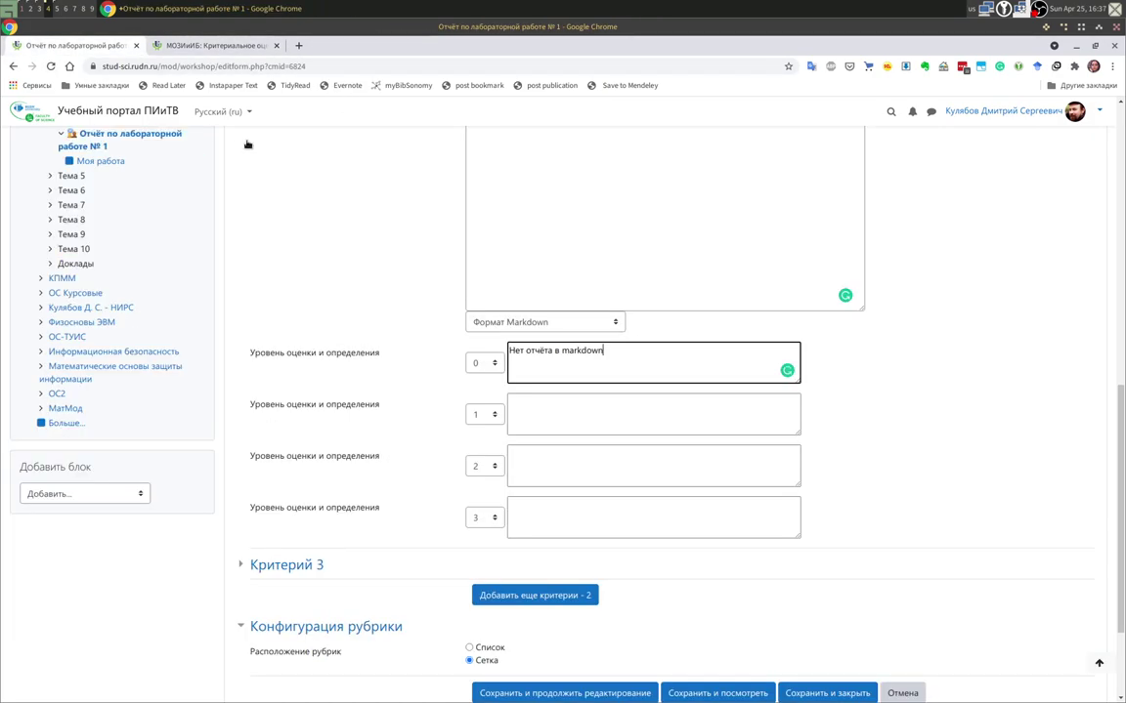
left_click(583, 425)
key("ctrl+v")
Copy "Есть отчёт в markdown и архив с материалами (изображения)" from the criteria table into grade level 2 of "Критерий 2".
left_click(559, 476)
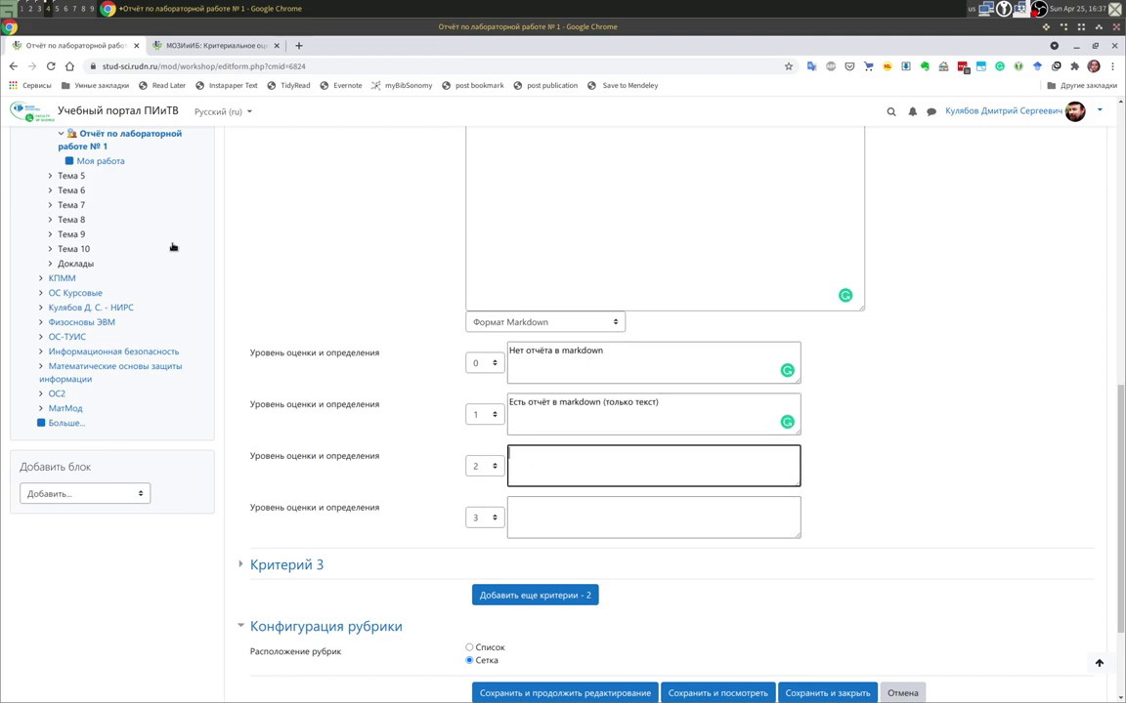
left_click(201, 46)
left_click(714, 219)
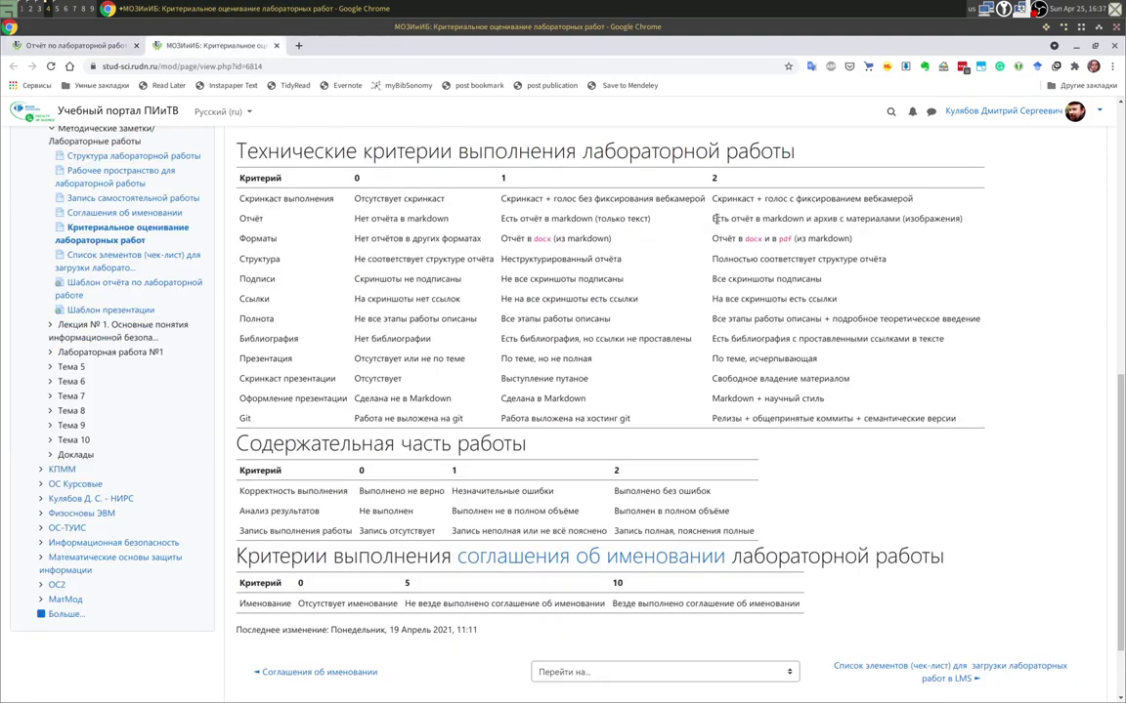
left_click_drag(714, 219, 963, 221)
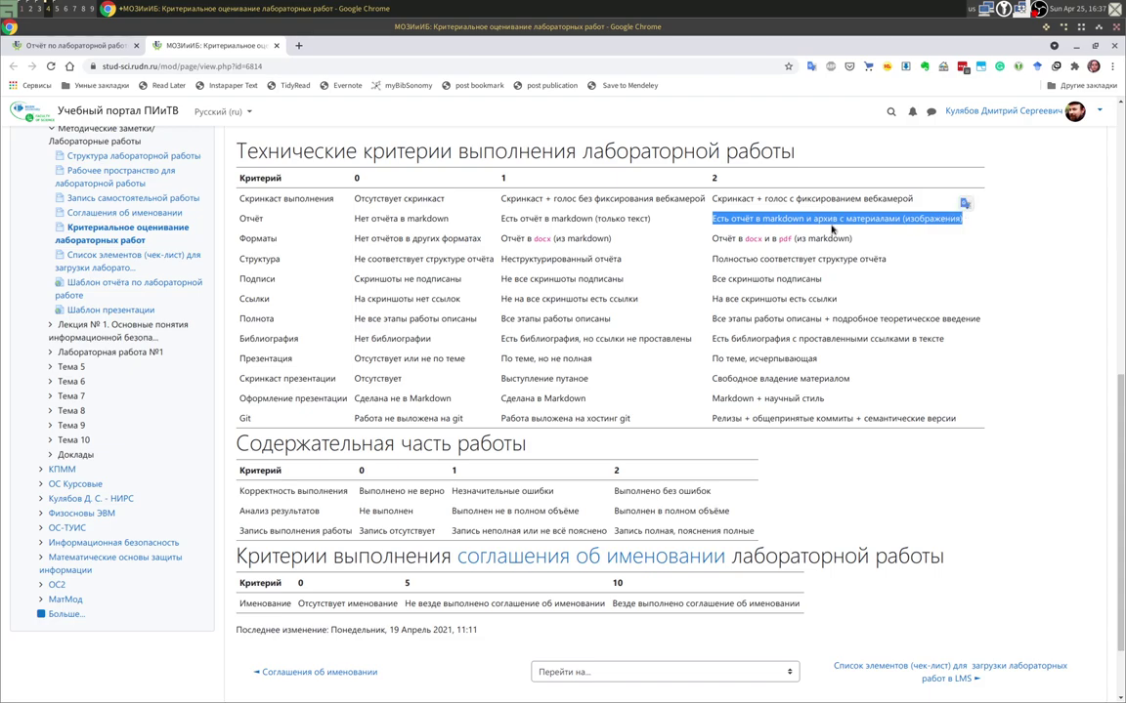
key("ctrl+c")
left_click(76, 46)
key("ctrl+v")
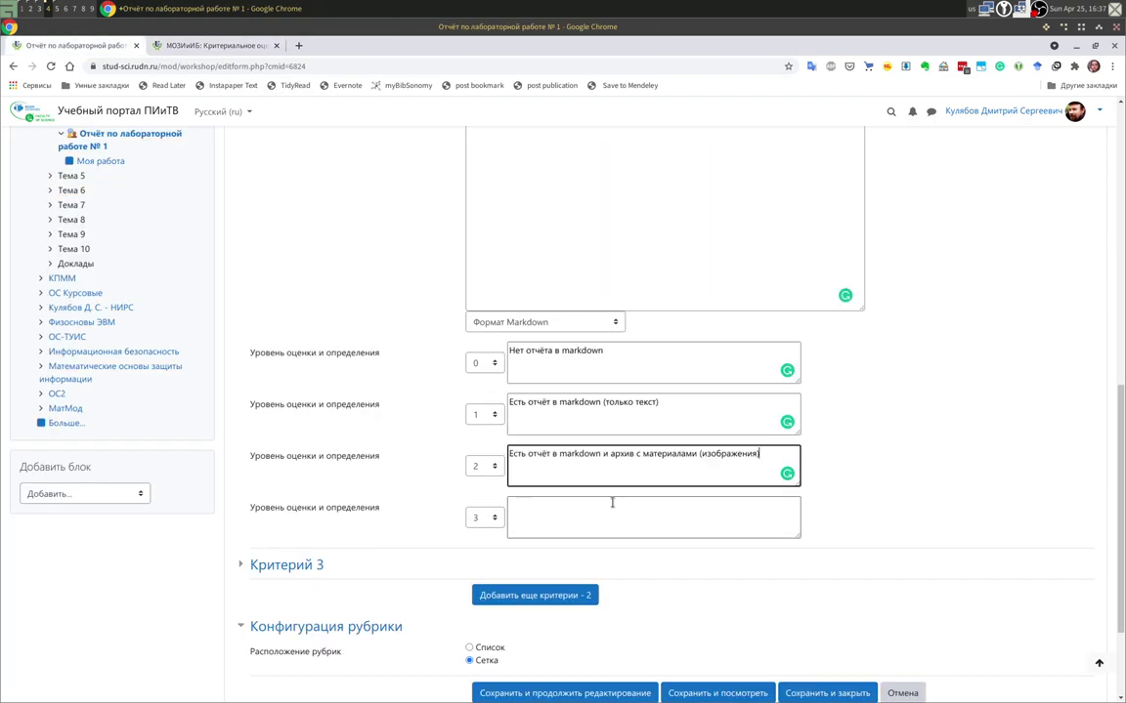
Expand "Критерий 3", set its description format to "Формат Markdown" and copy "Форматы" from the criteria table into the description.
scroll(390, 494, "down", 1)
left_click(277, 472)
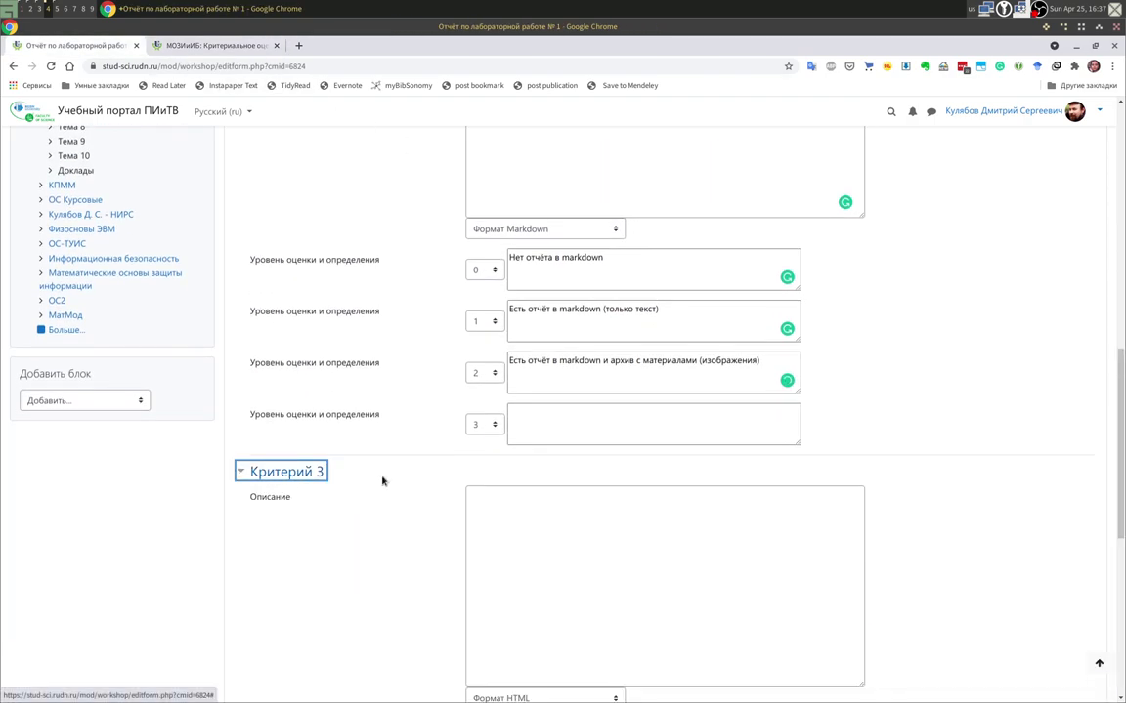
scroll(229, 143, "down", 1)
scroll(606, 501, "down", 1)
left_click(531, 543)
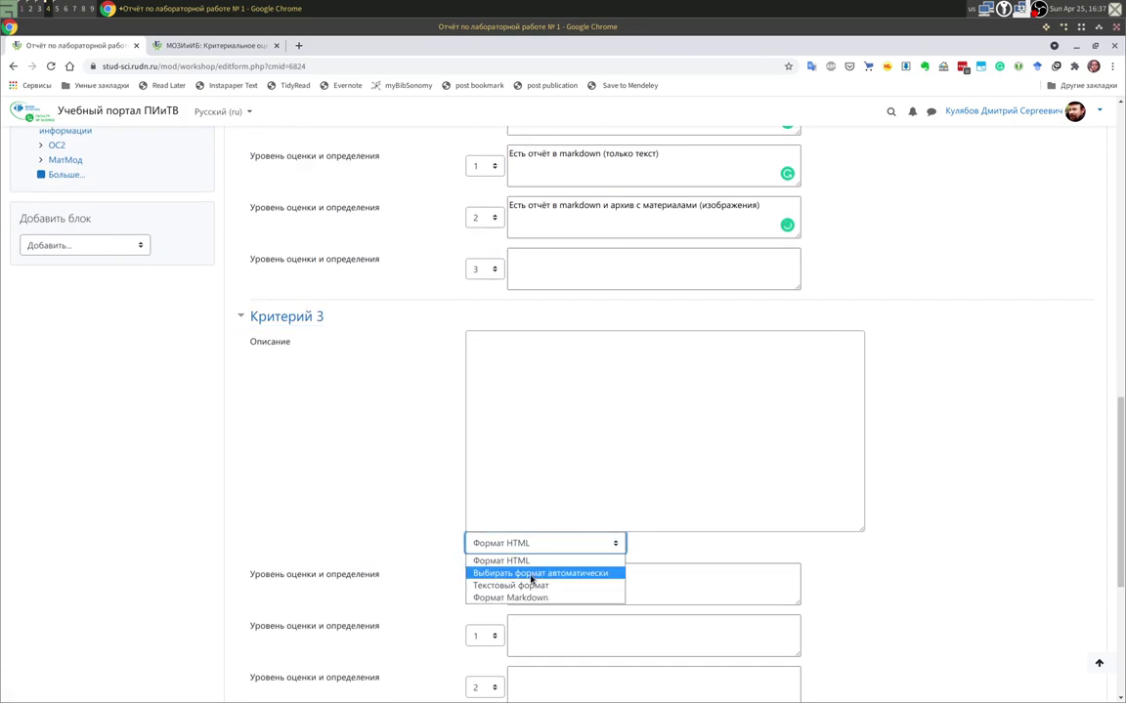
left_click(530, 598)
left_click(226, 46)
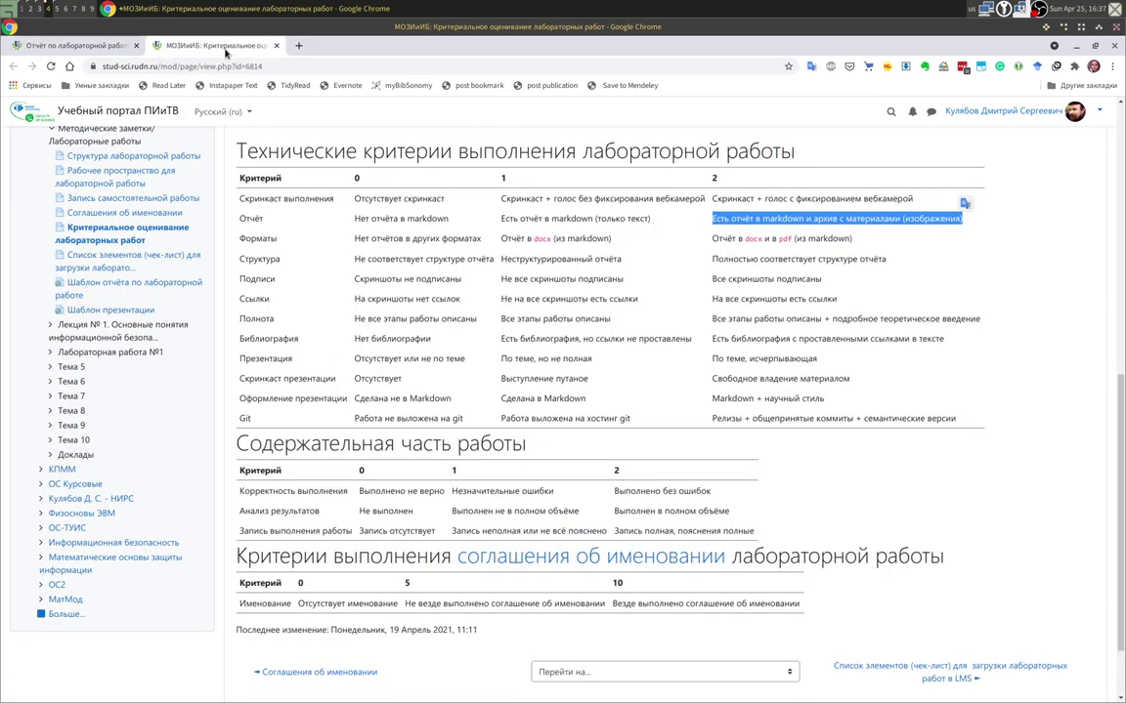
left_click_drag(237, 235, 278, 245)
left_click_drag(121, 98, 553, 395)
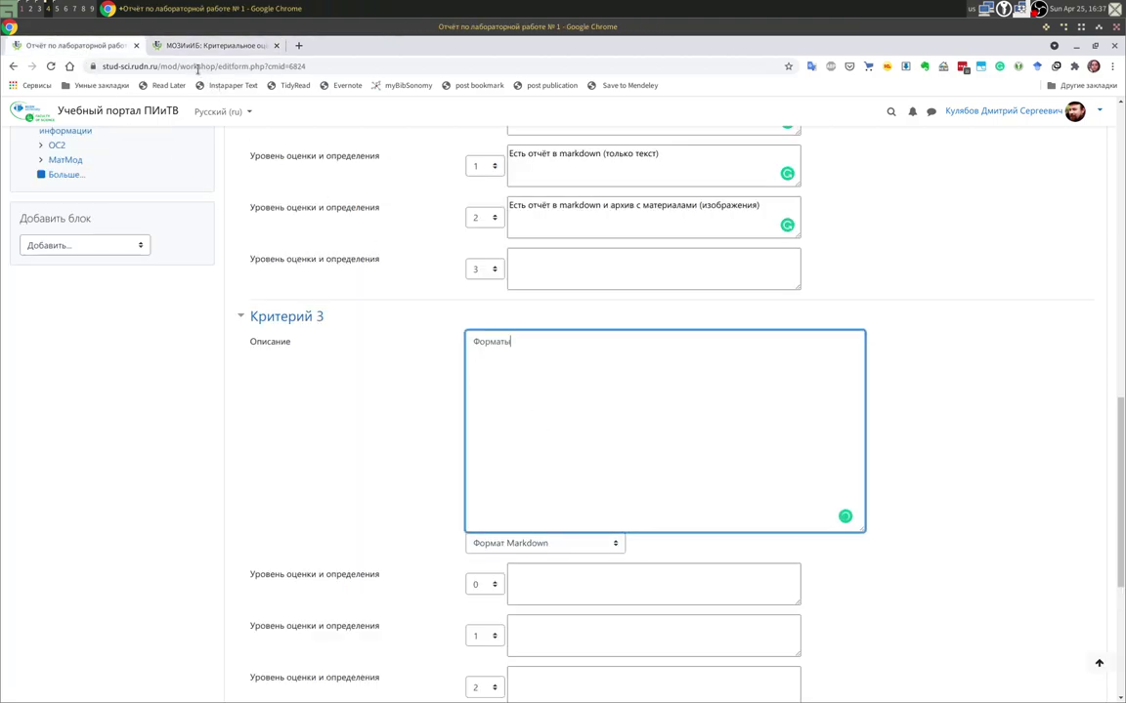
left_click(276, 45)
key("ctrl+shift+t")
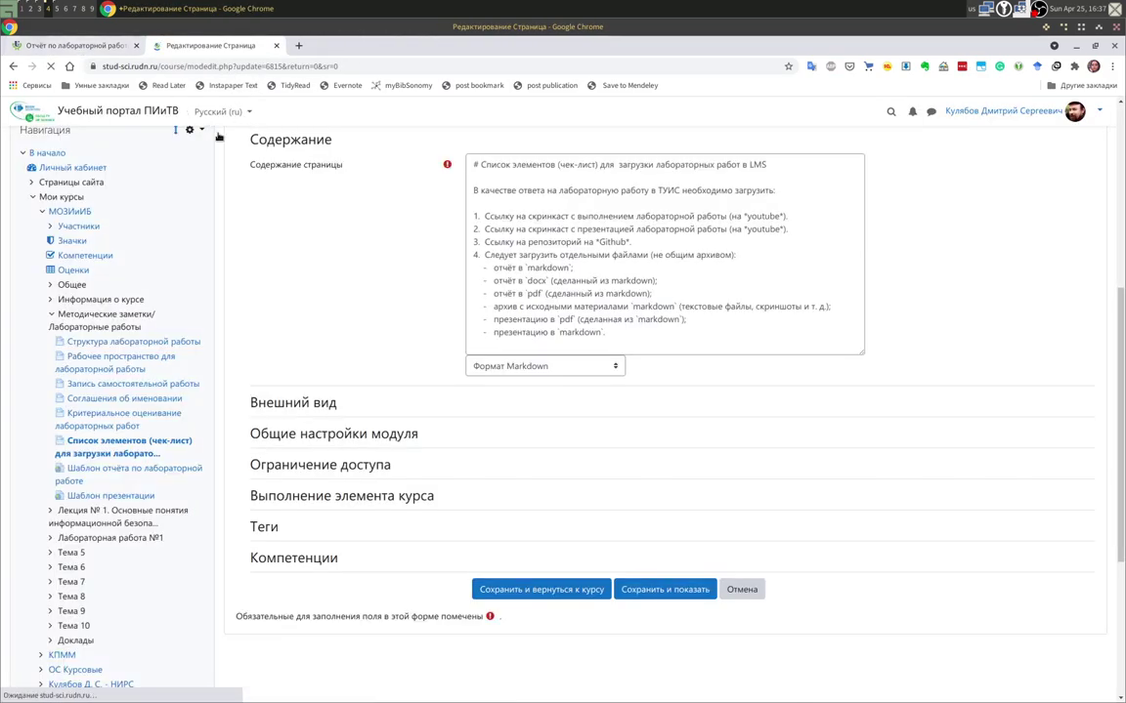
scroll(395, 365, "up", 2)
scroll(396, 365, "up", 2)
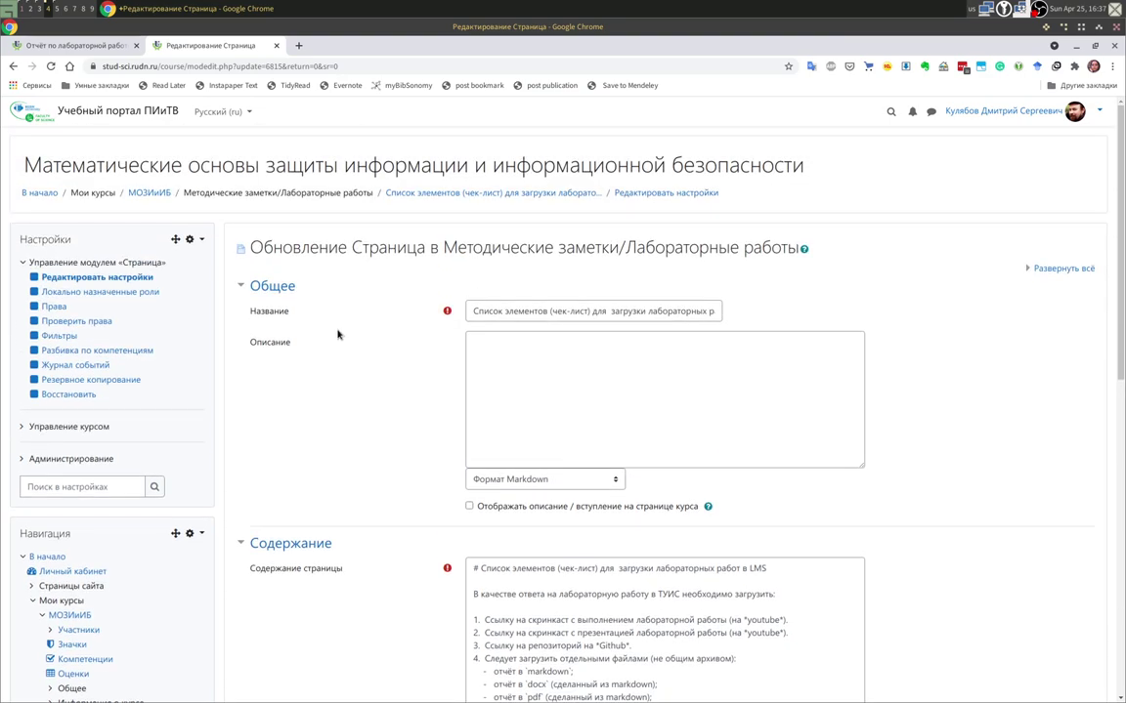
left_click(78, 46)
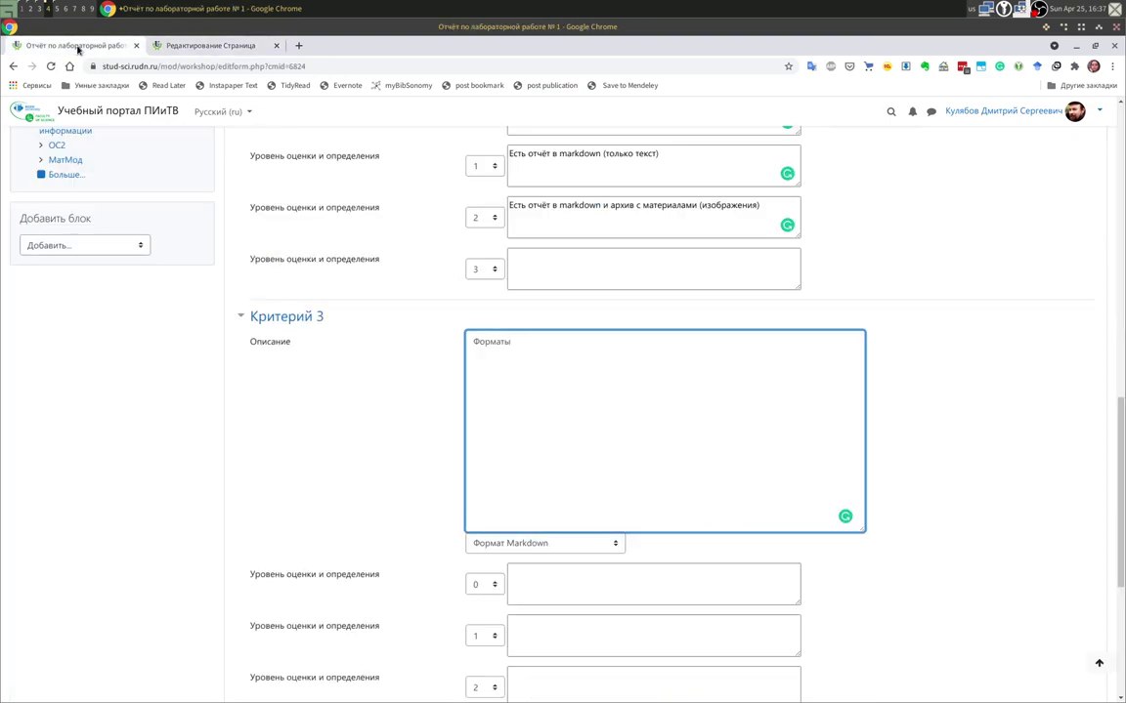
Reopen the "Критериальное оценивание лабораторных работ" page from the МОЗИиИБ course and bring its technical criteria table into view.
left_click(181, 46)
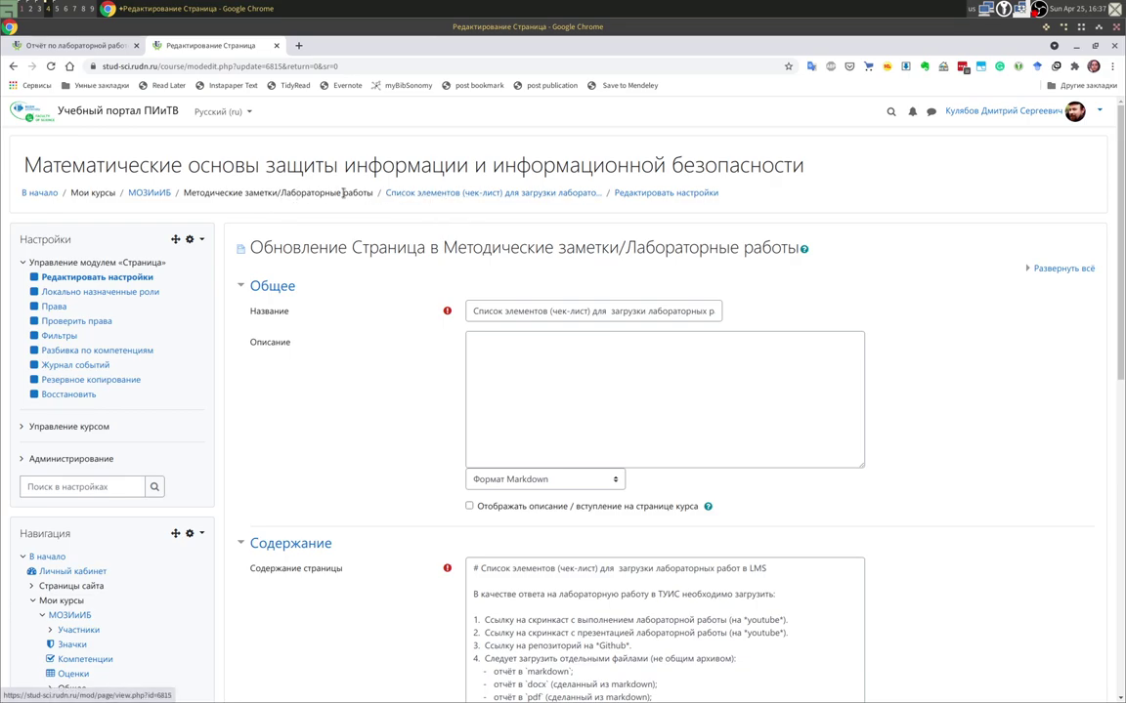
left_click(149, 192)
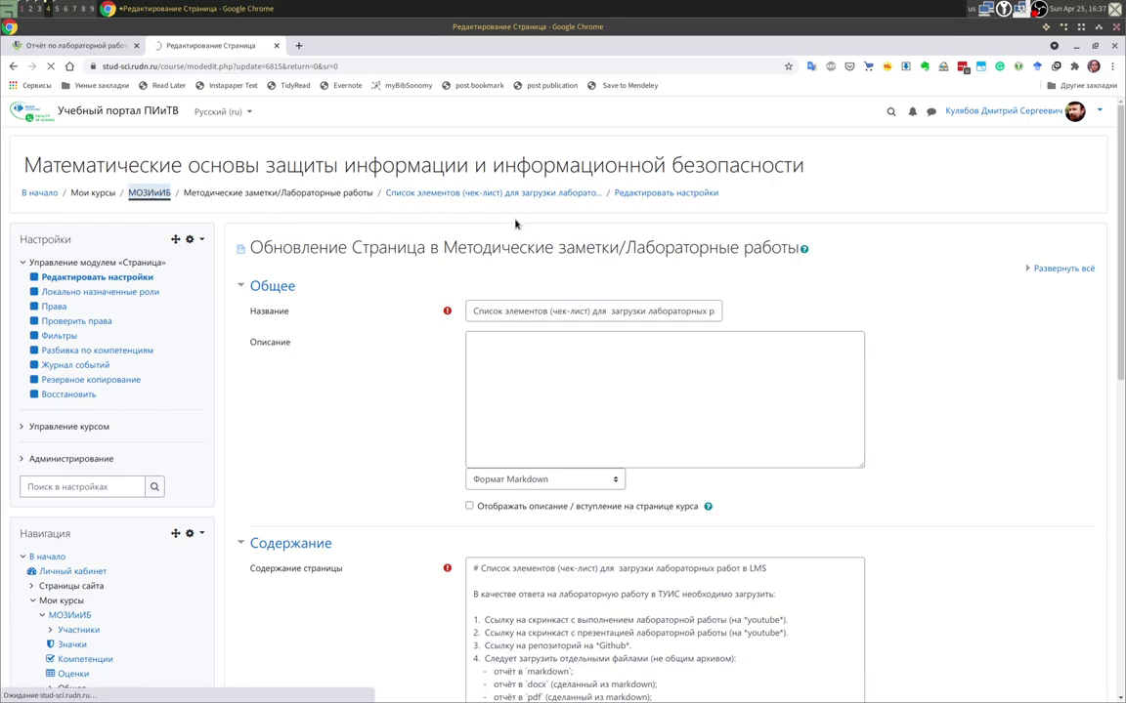
scroll(391, 366, "down", 15)
scroll(353, 337, "up", 4)
scroll(352, 337, "up", 1)
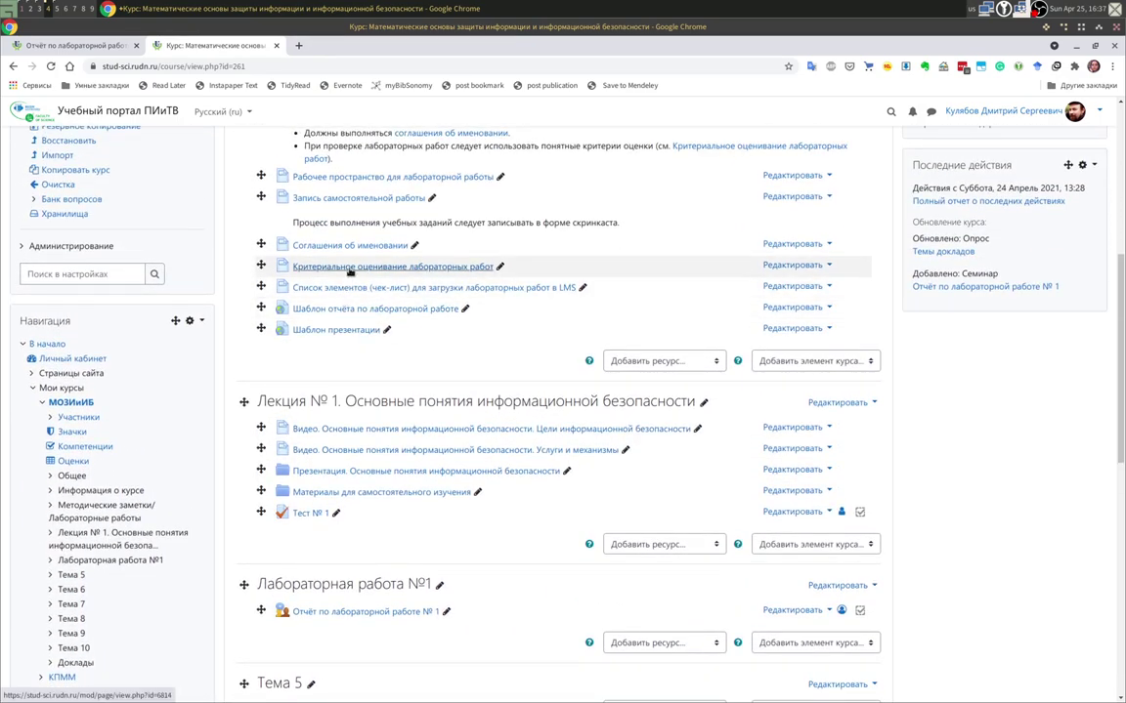
middle_click(354, 266)
scroll(354, 266, "up", 2)
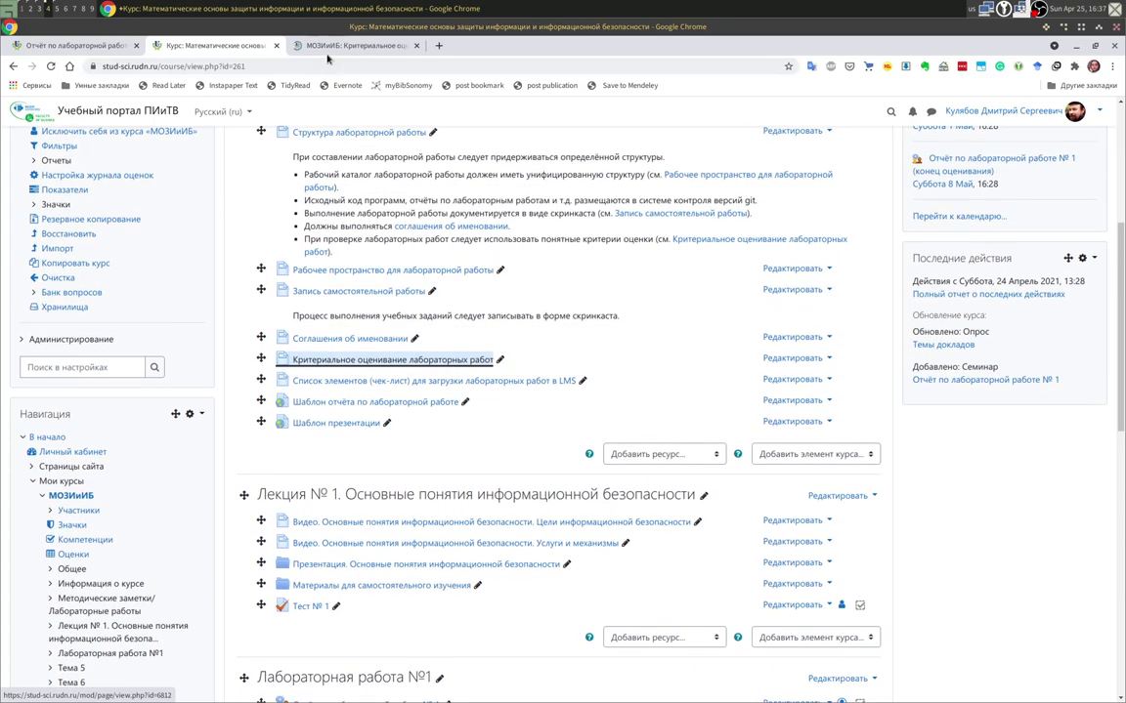
left_click(276, 46)
scroll(414, 403, "down", 10)
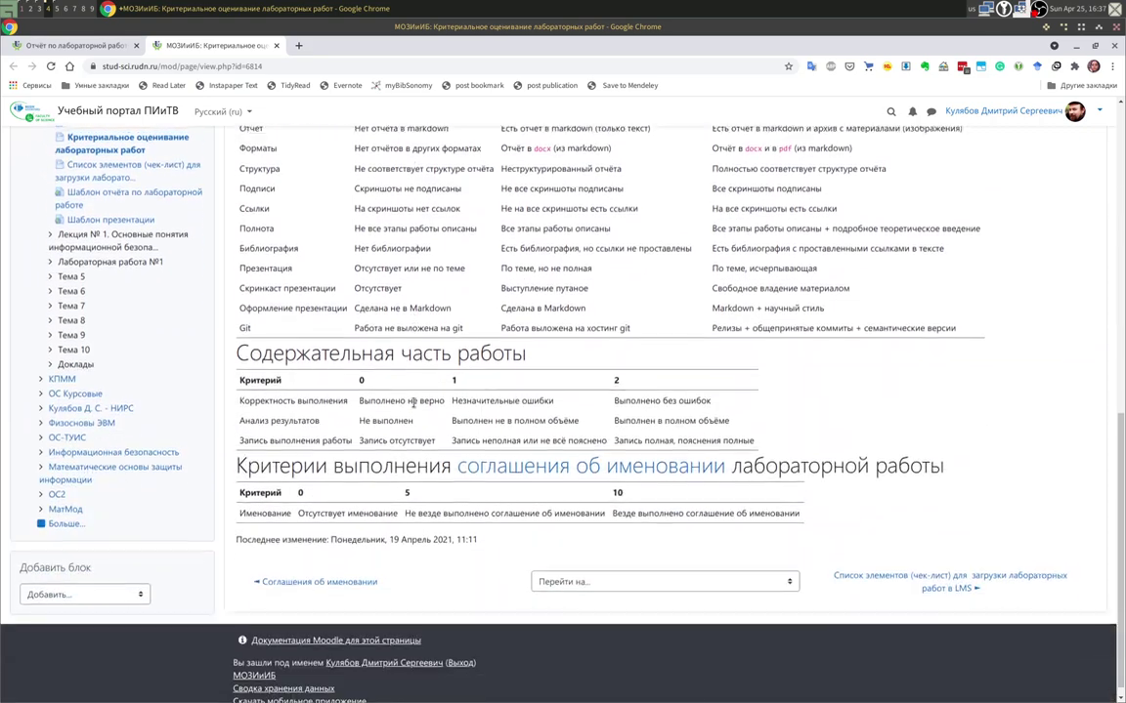
scroll(415, 403, "up", 3)
Copy "Нет отчётов в других форматах" from the criteria table into grade level 0 of "Критерий 3".
left_click(29, 45)
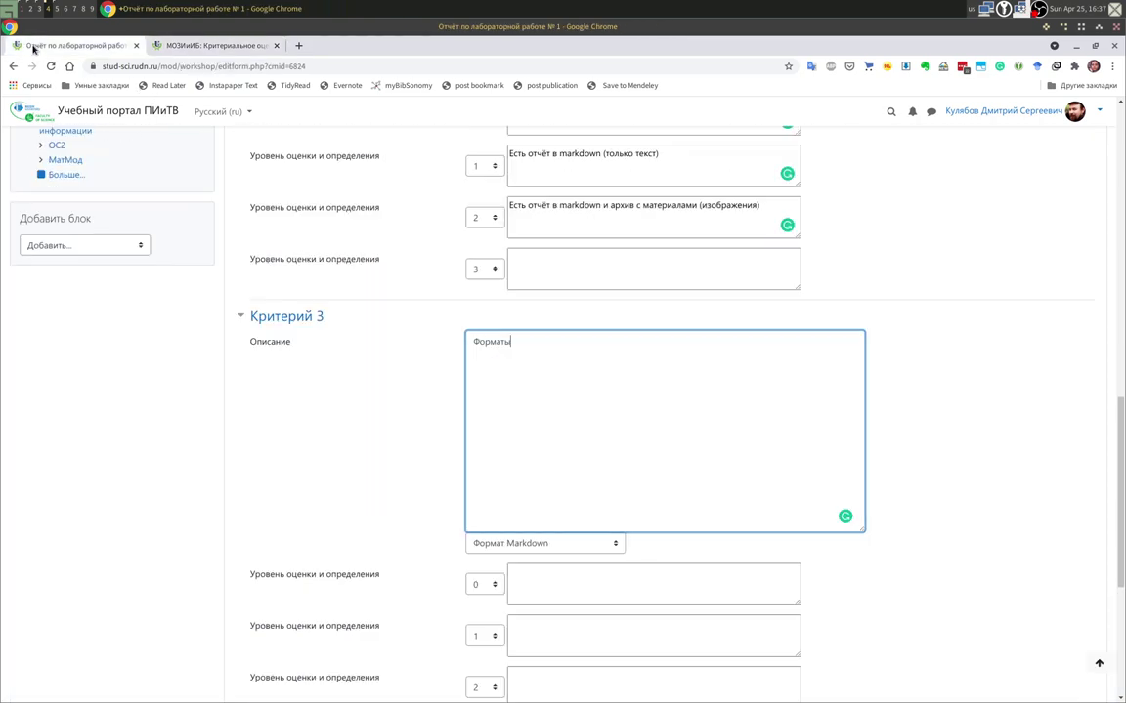
left_click(215, 46)
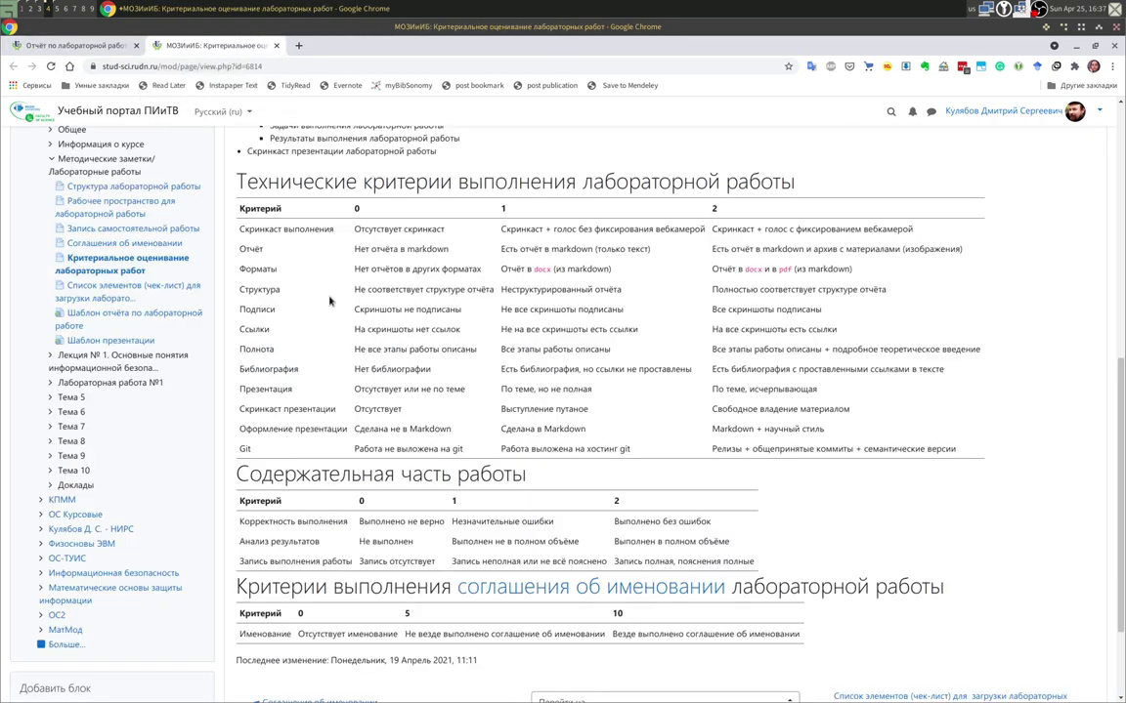
left_click_drag(355, 270, 472, 275)
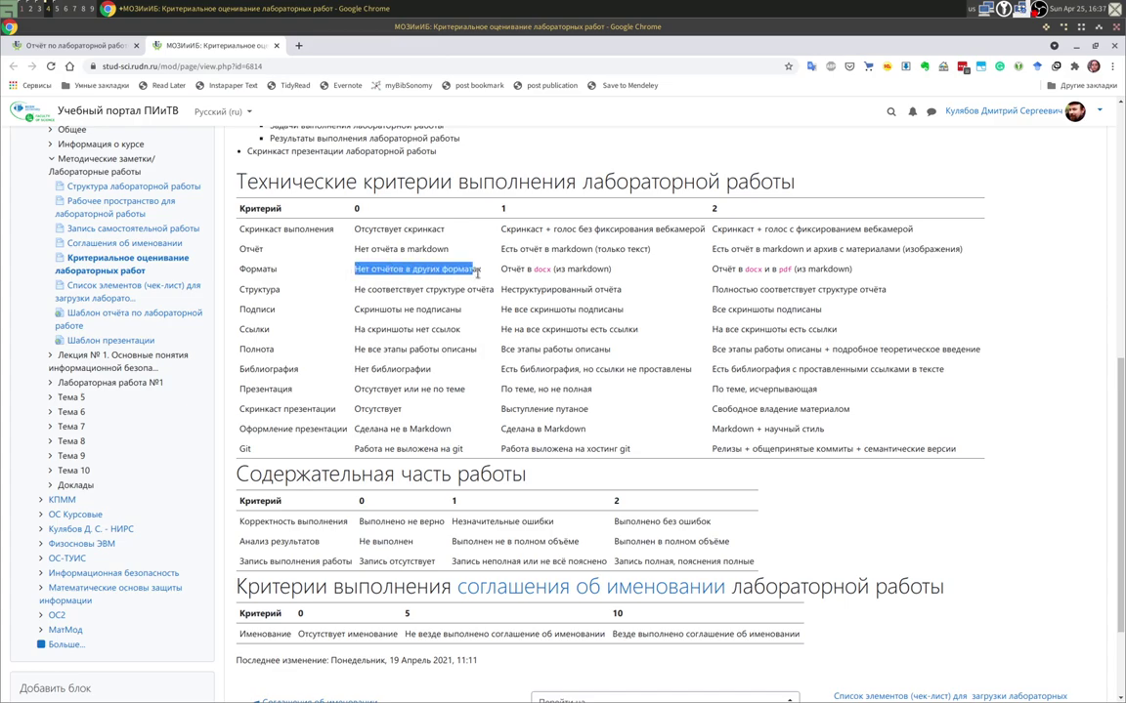
left_click(95, 49)
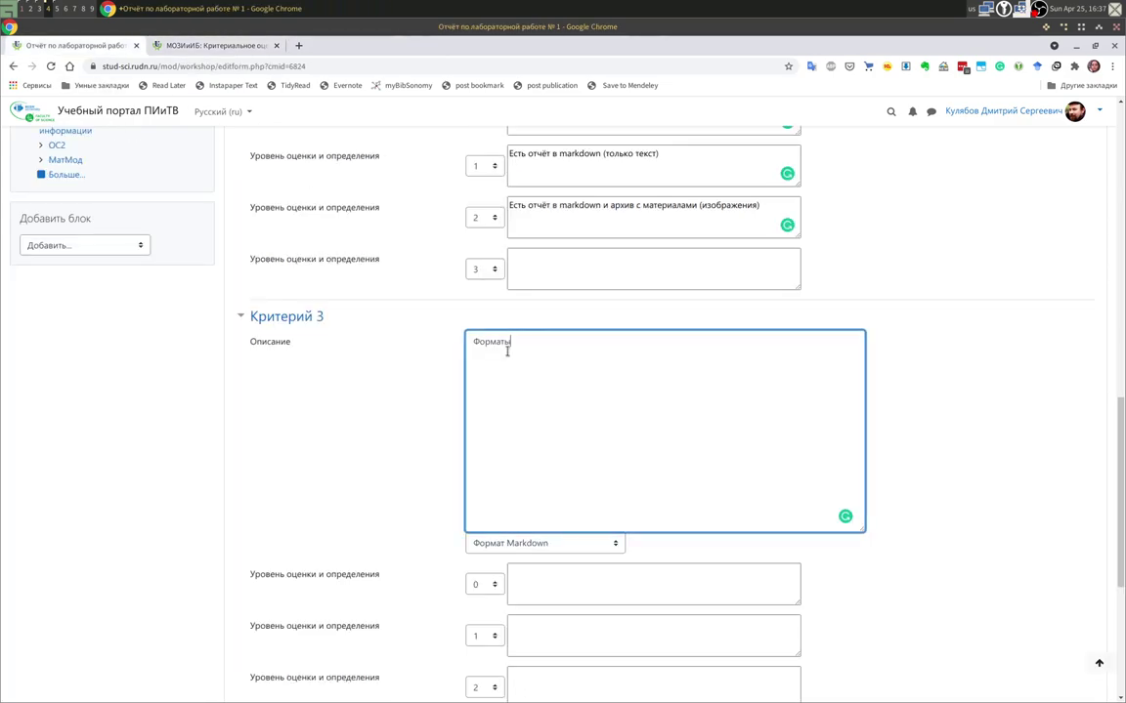
left_click(567, 590)
key("ctrl+v")
Copy "Отчёт в docx (из markdown)" from the criteria table into grade level 1 of "Критерий 3".
left_click(558, 636)
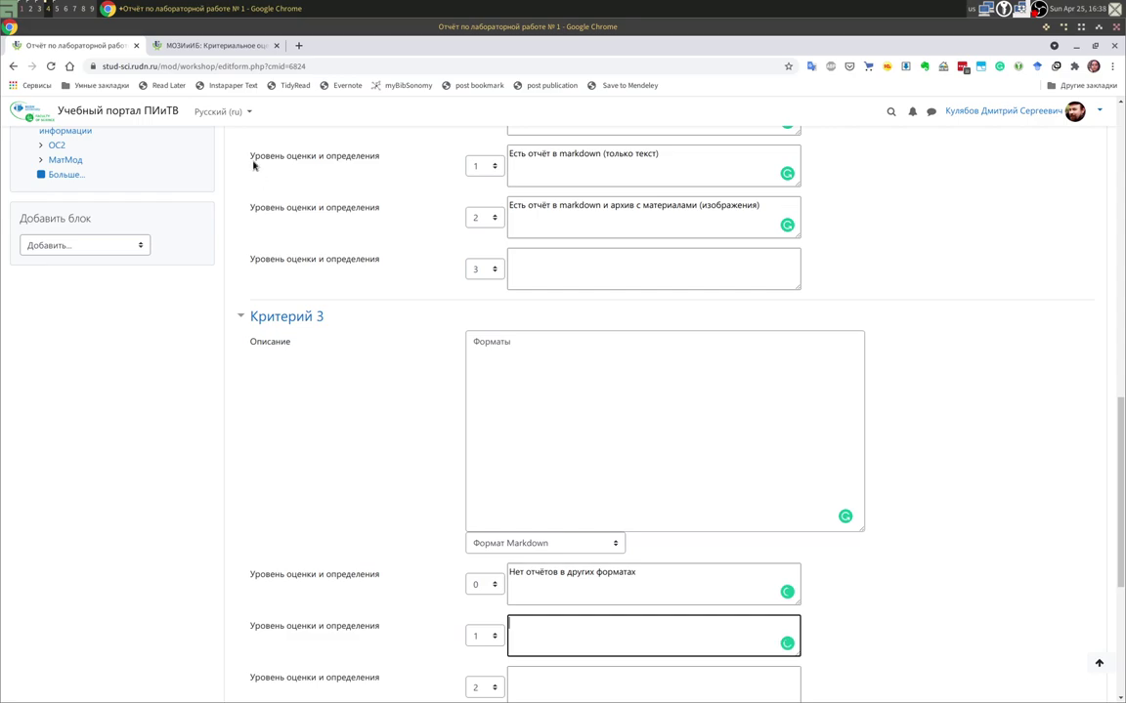
left_click(208, 49)
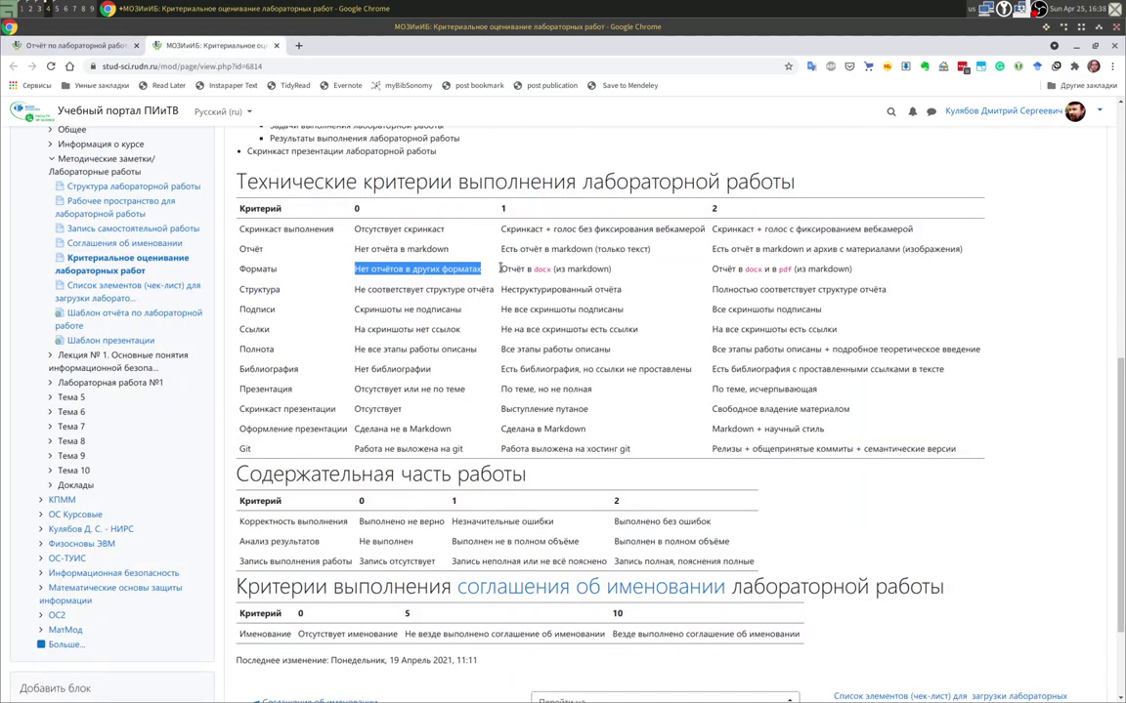
left_click_drag(501, 268, 609, 272)
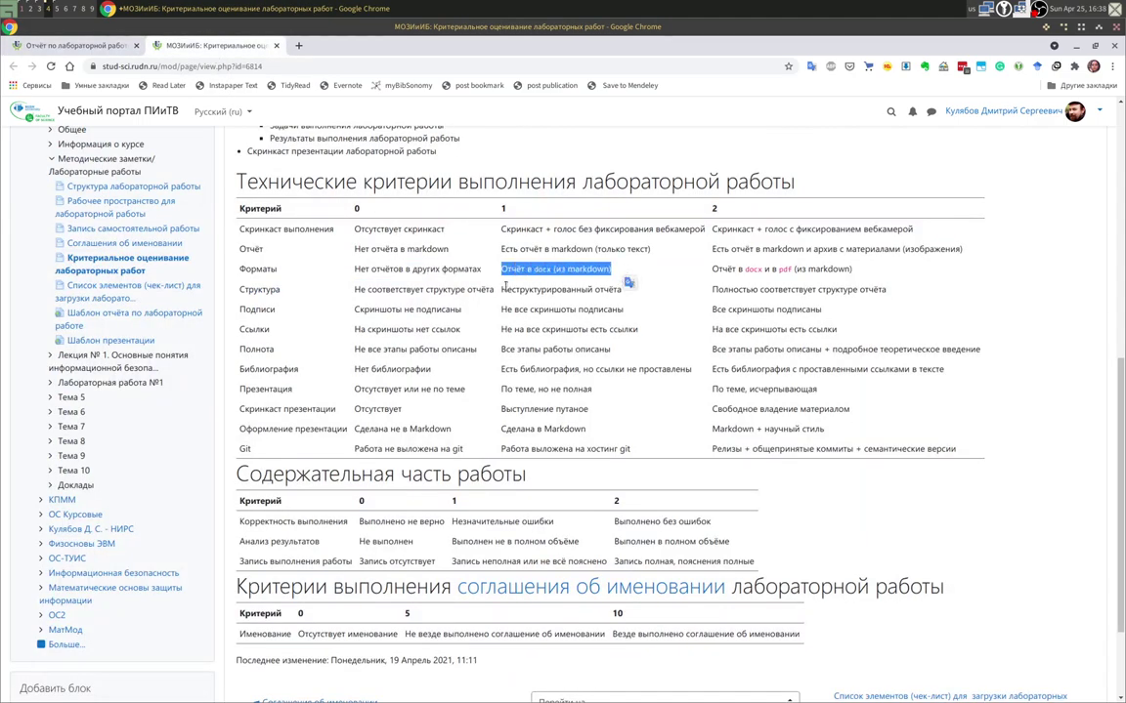
left_click(105, 46)
scroll(562, 445, "down", 2)
type("Отчёт в docx (из markdown)")
Copy "Отчёт в docx и в pdf (из markdown)" from the criteria table into grade level 2 of "Критерий 3".
left_click(213, 45)
left_click_drag(710, 270, 851, 281)
key("ctrl+c")
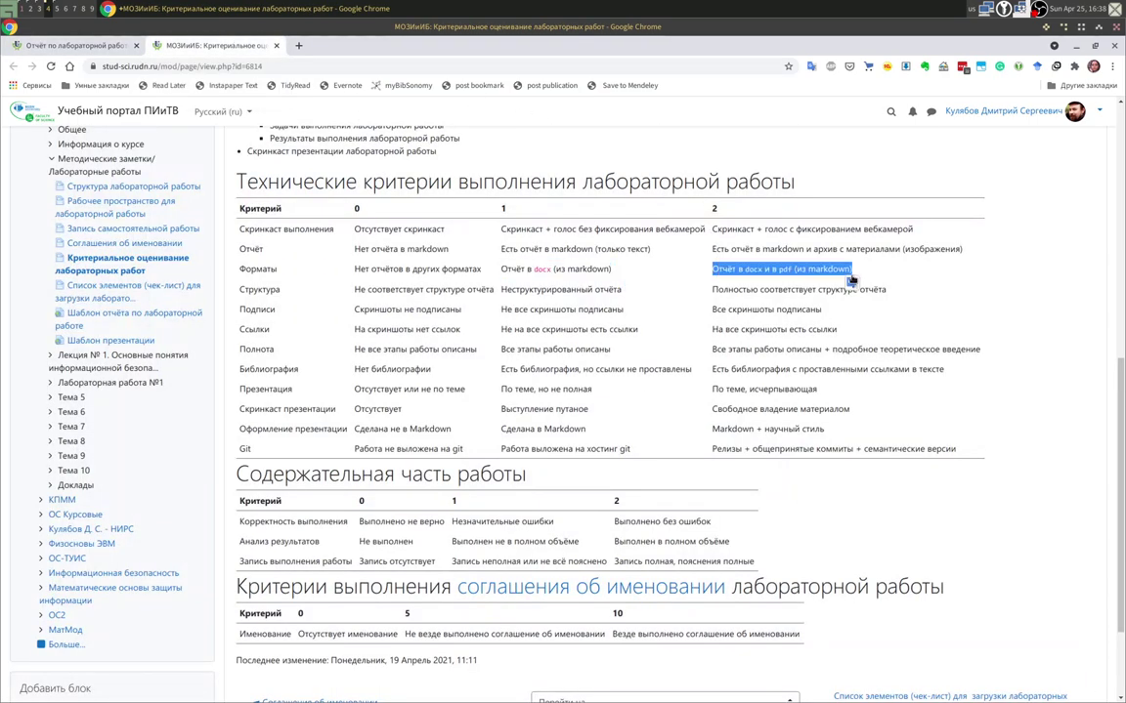
left_click(106, 49)
left_click(536, 558)
key("ctrl+v")
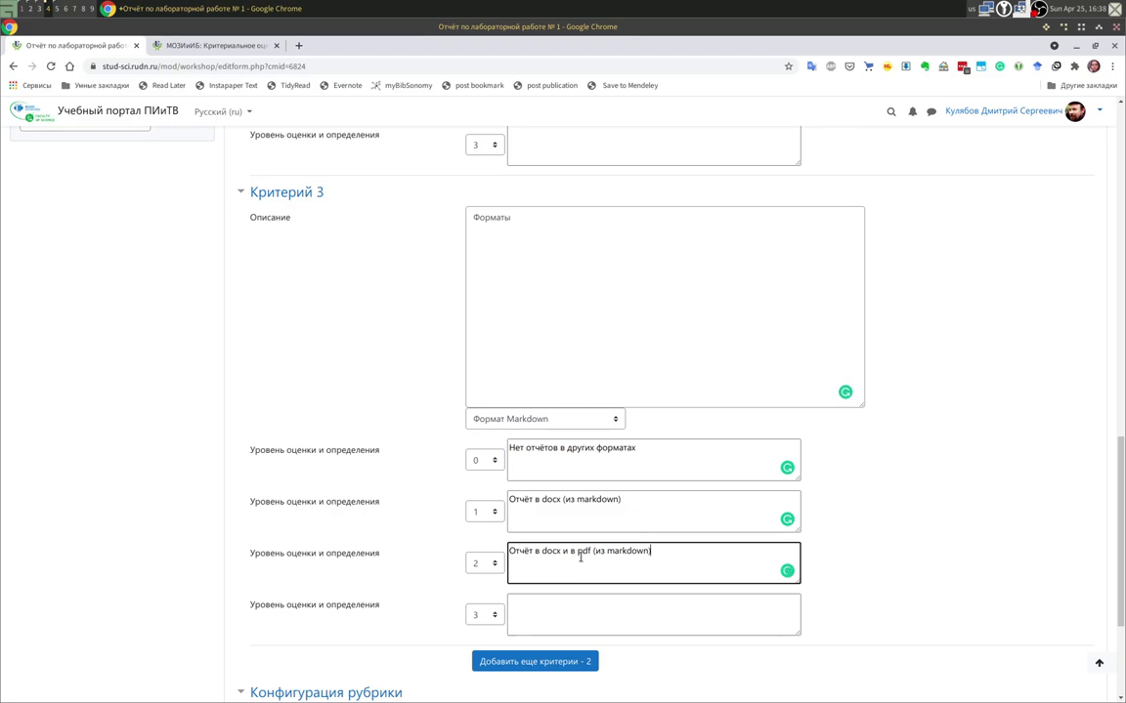
key("ctrl+p")
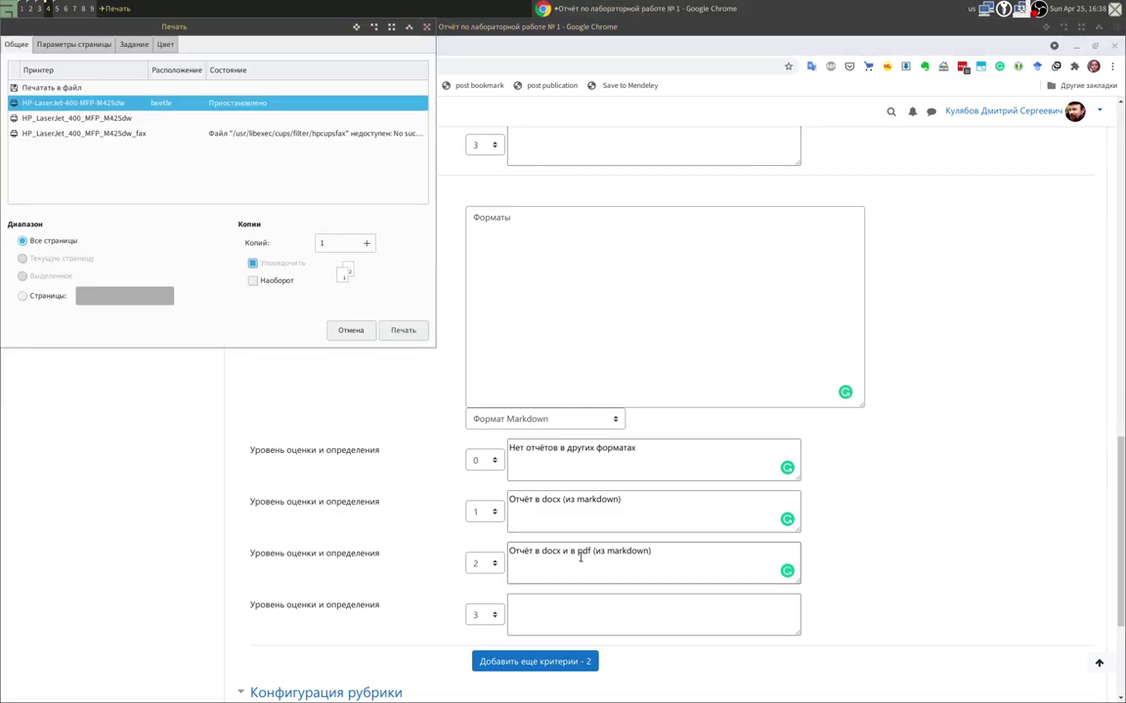
key("Escape")
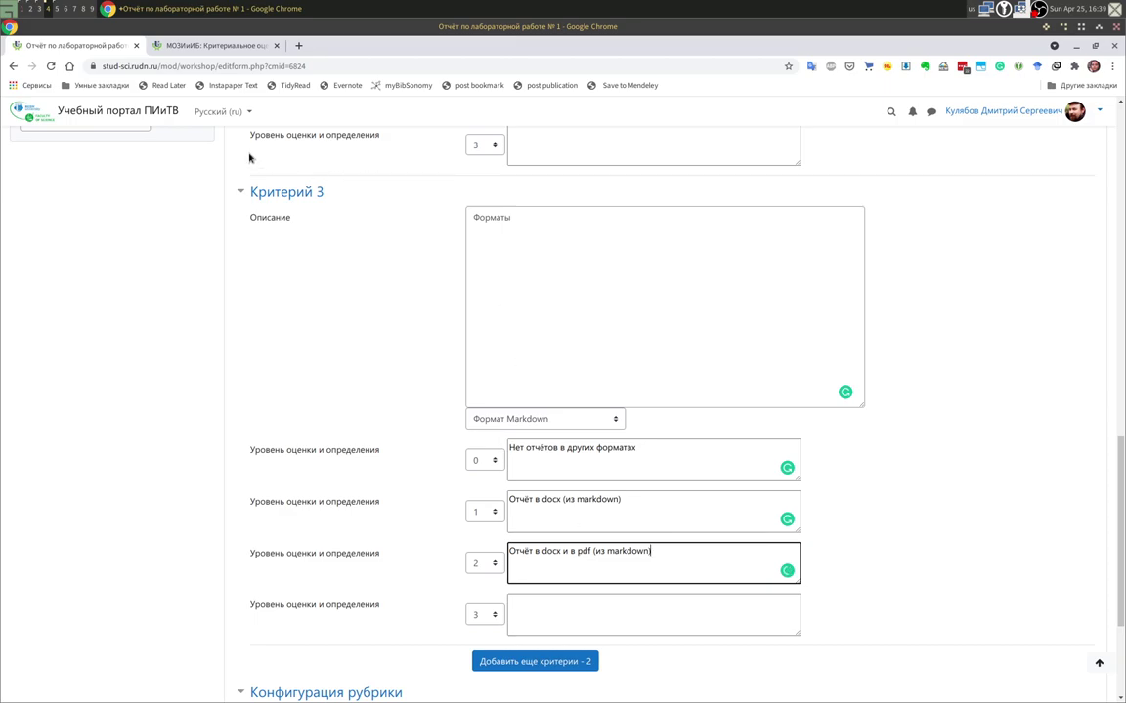
Add two more criteria to the rubric and save the assessment form while continuing to edit it.
scroll(505, 448, "down", 3)
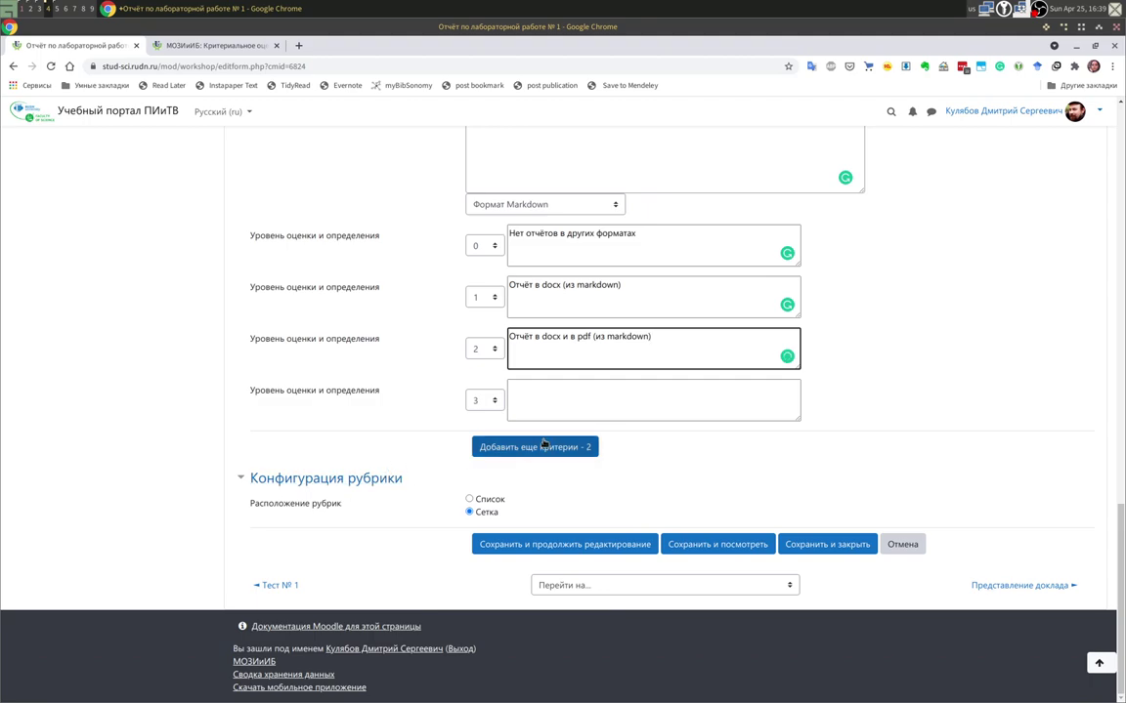
left_click(534, 453)
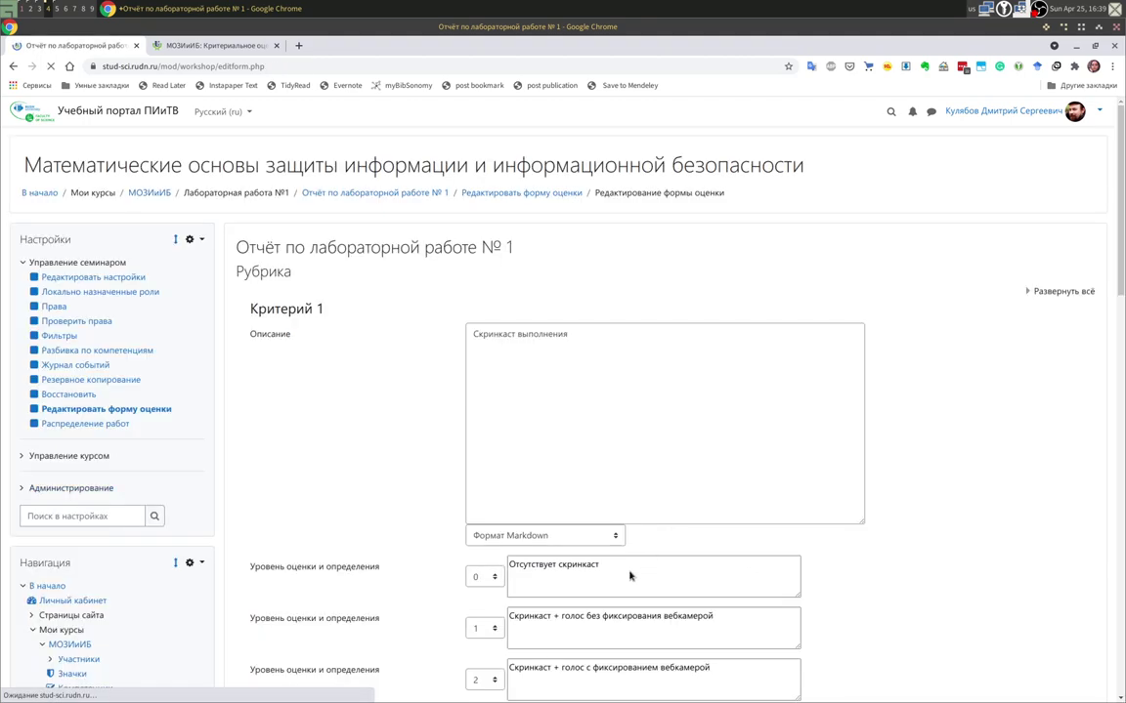
scroll(366, 550, "down", 12)
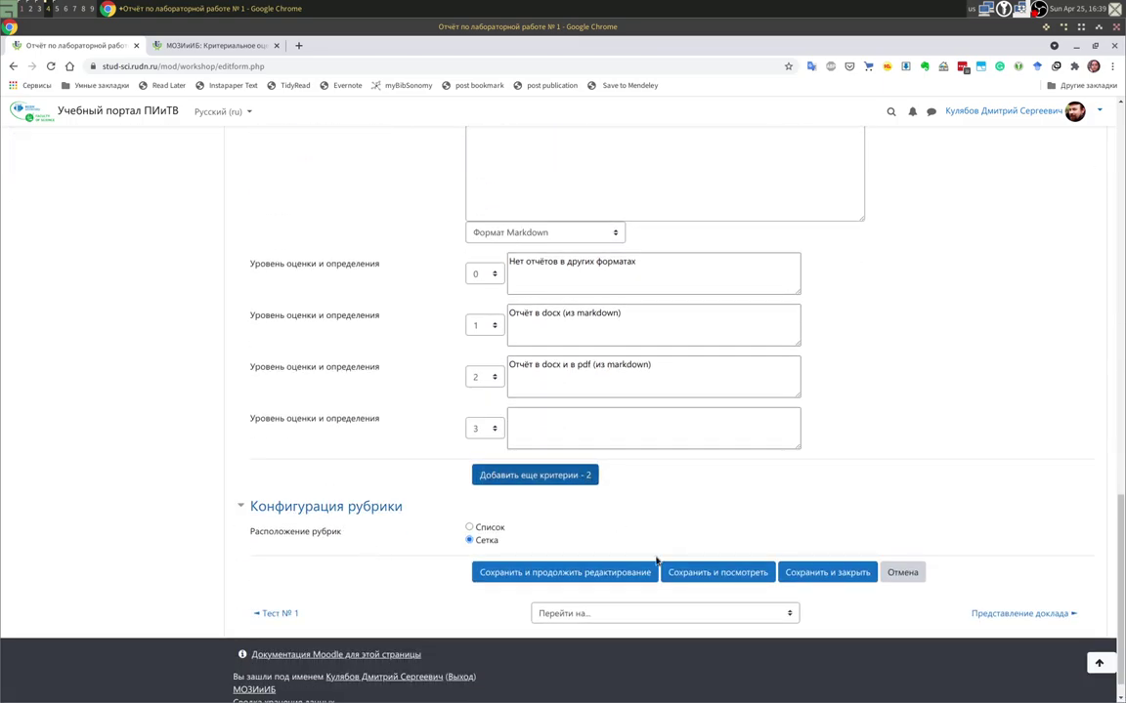
left_click(569, 579)
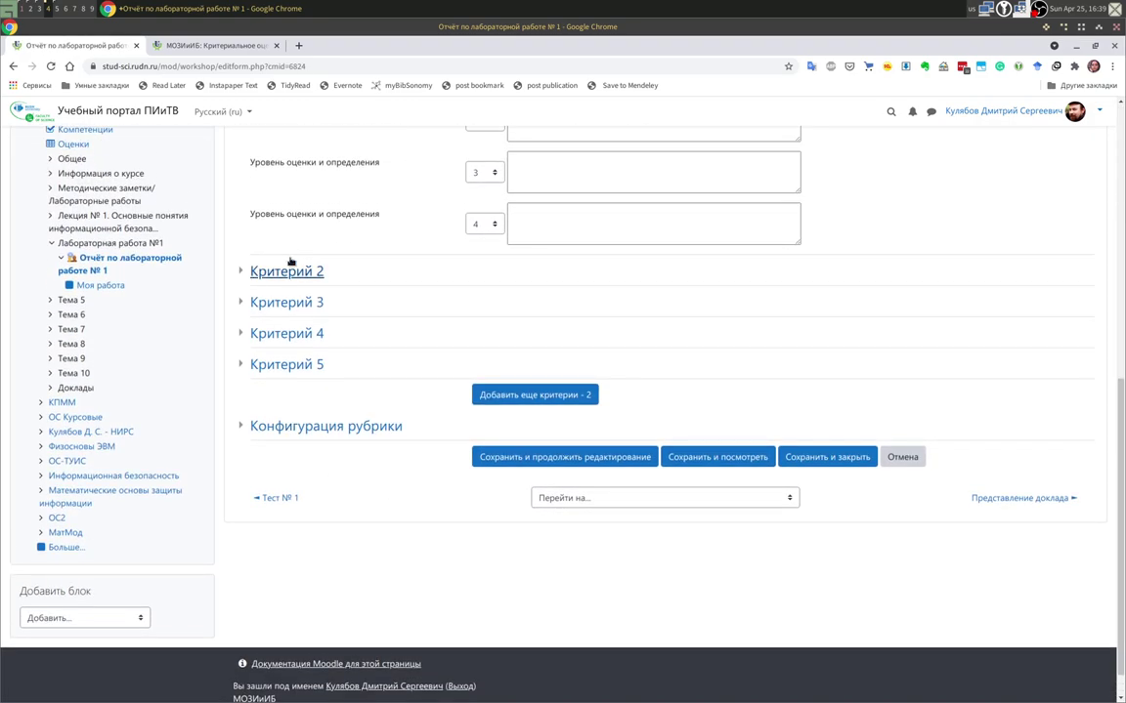
Expand "Критерий 4" and copy "Структура" from the criteria table into its description.
left_click(286, 302)
left_click(286, 302)
left_click(286, 333)
scroll(452, 289, "down", 2)
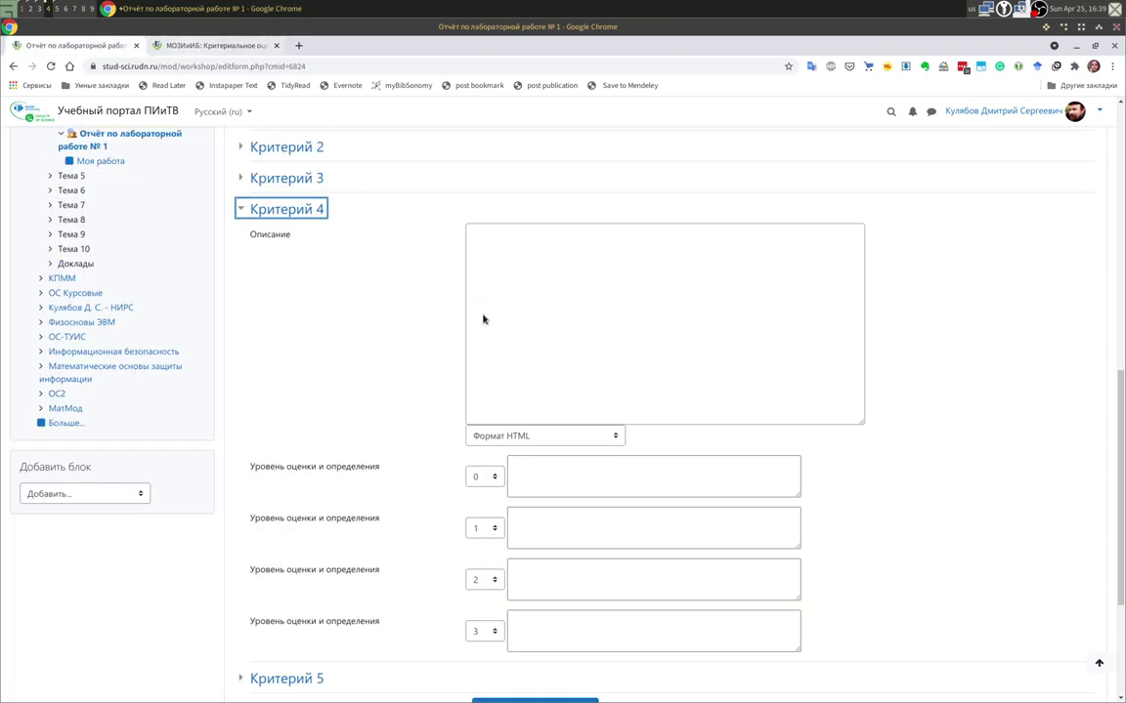
scroll(739, 362, "up", 1)
left_click(195, 46)
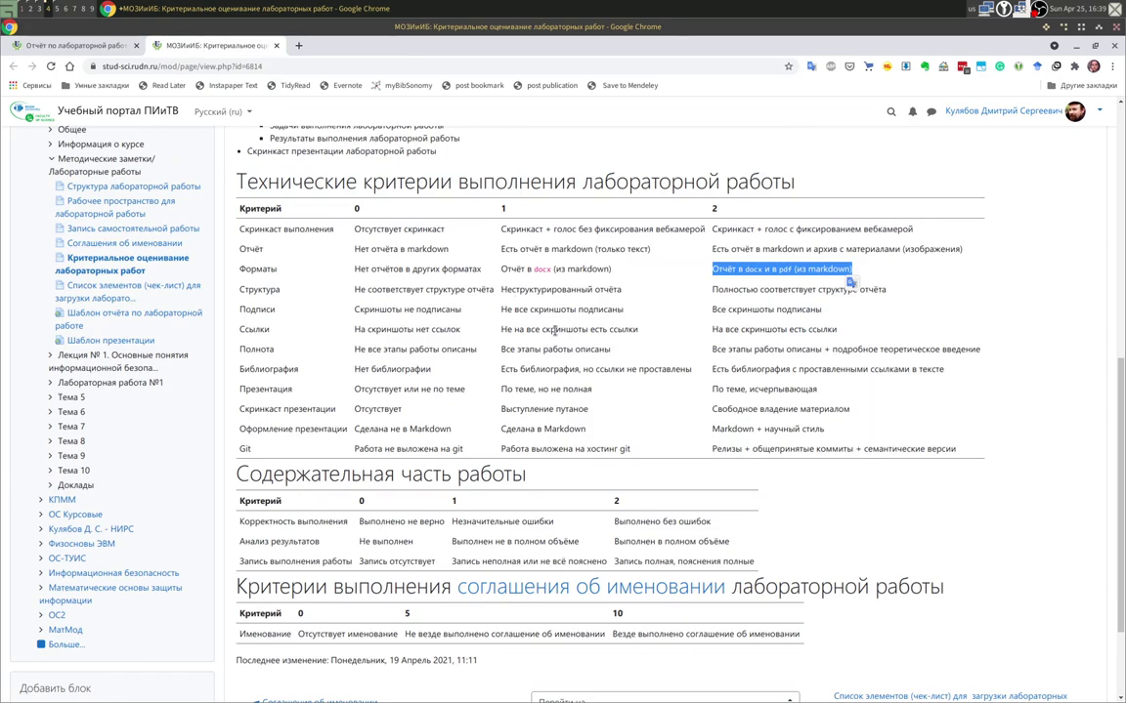
scroll(555, 329, "down", 1)
left_click_drag(239, 257, 277, 260)
key("ctrl+c")
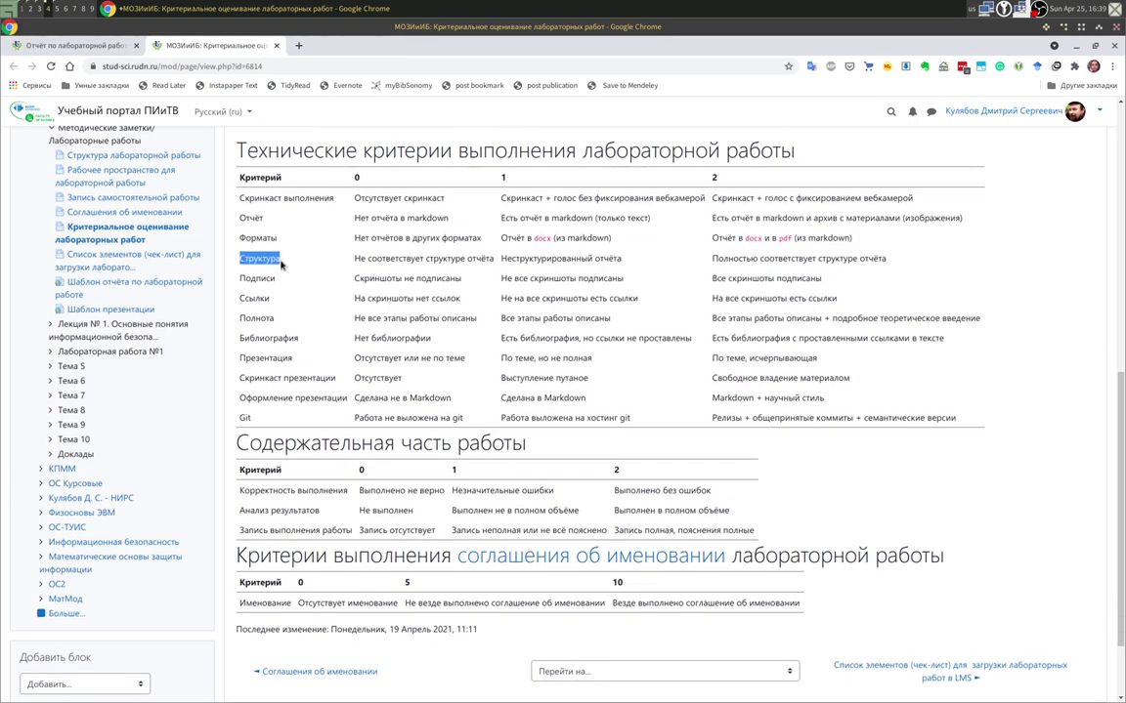
left_click(90, 46)
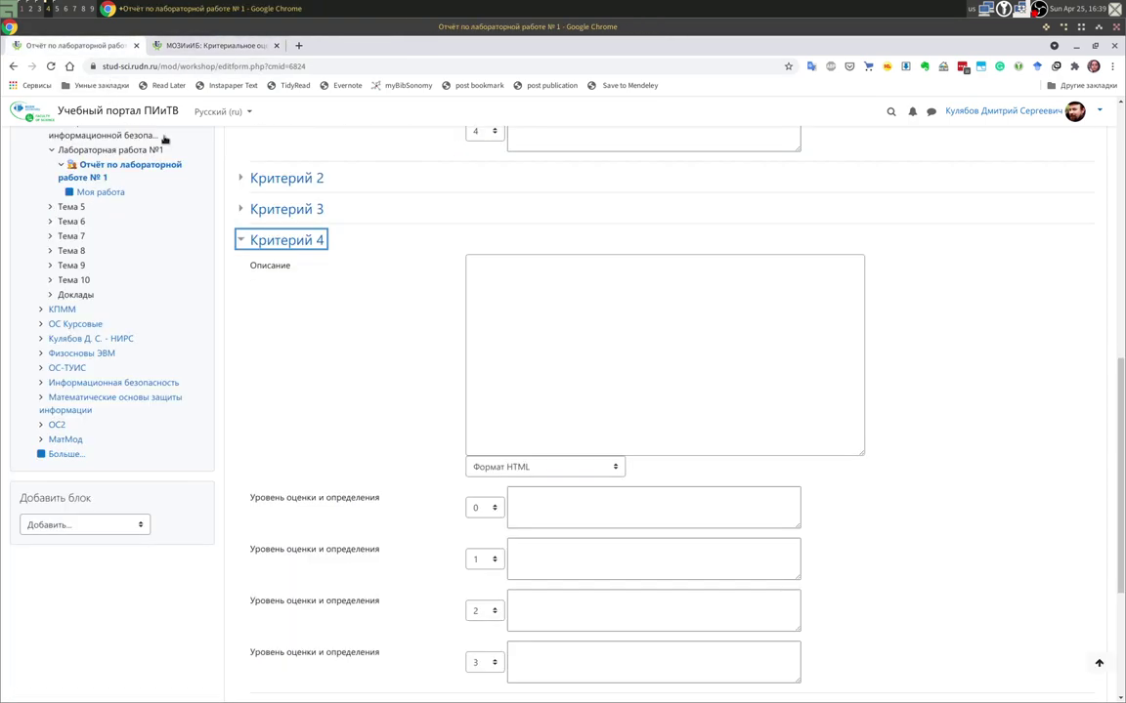
left_click(547, 351)
key("ctrl+v")
Set the description format of "Критерий 4" to "Формат Markdown".
left_click(566, 469)
left_click(558, 509)
left_click(548, 469)
left_click(536, 521)
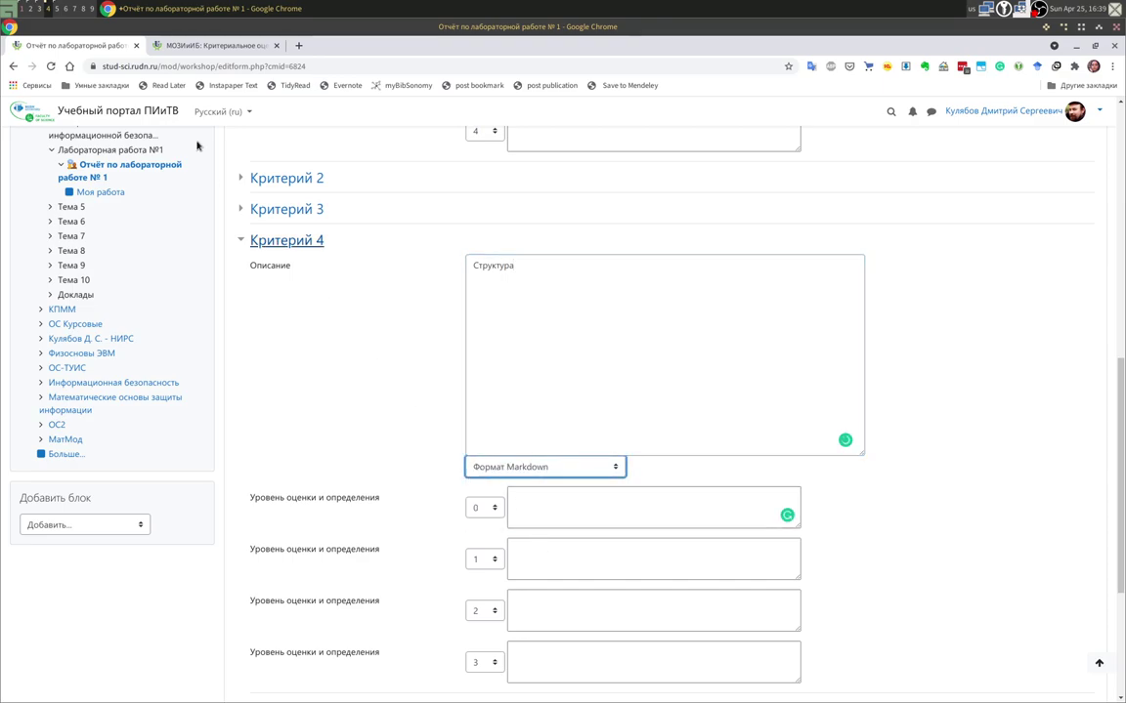
Copy "Не соответствует структуре отчёта" from the criteria table into grade level 0 of "Критерий 4".
left_click(154, 43)
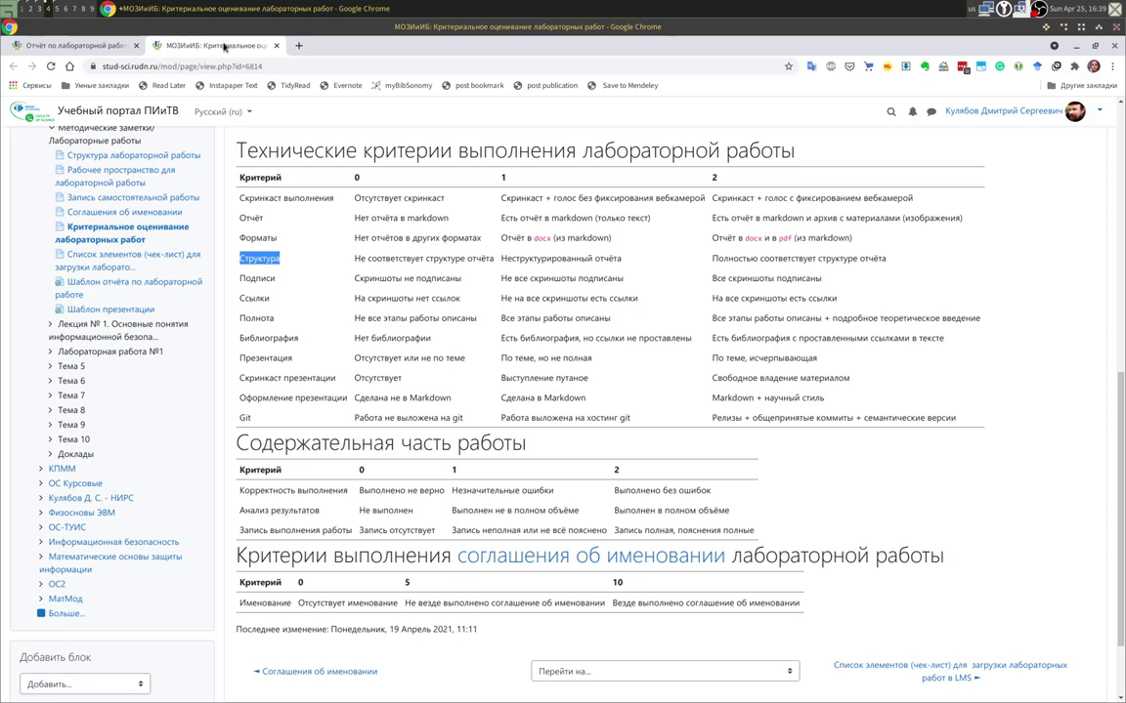
left_click_drag(353, 259, 488, 259)
key("ctrl+c")
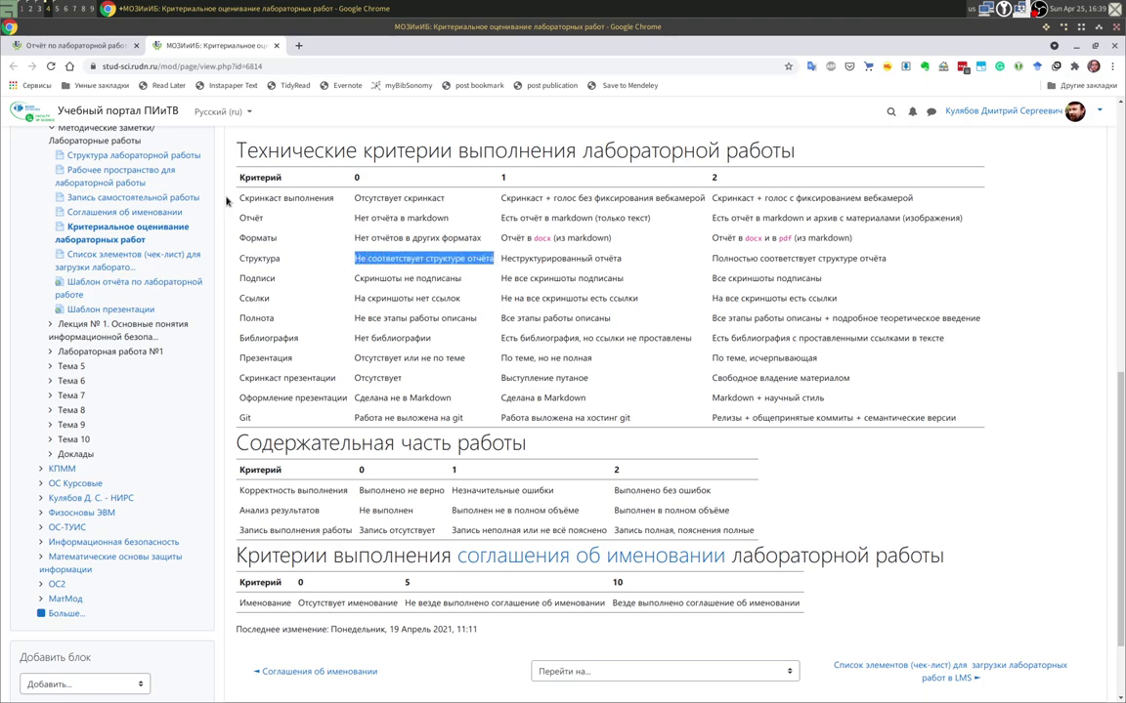
left_click(73, 44)
left_click(566, 495)
key("ctrl+v")
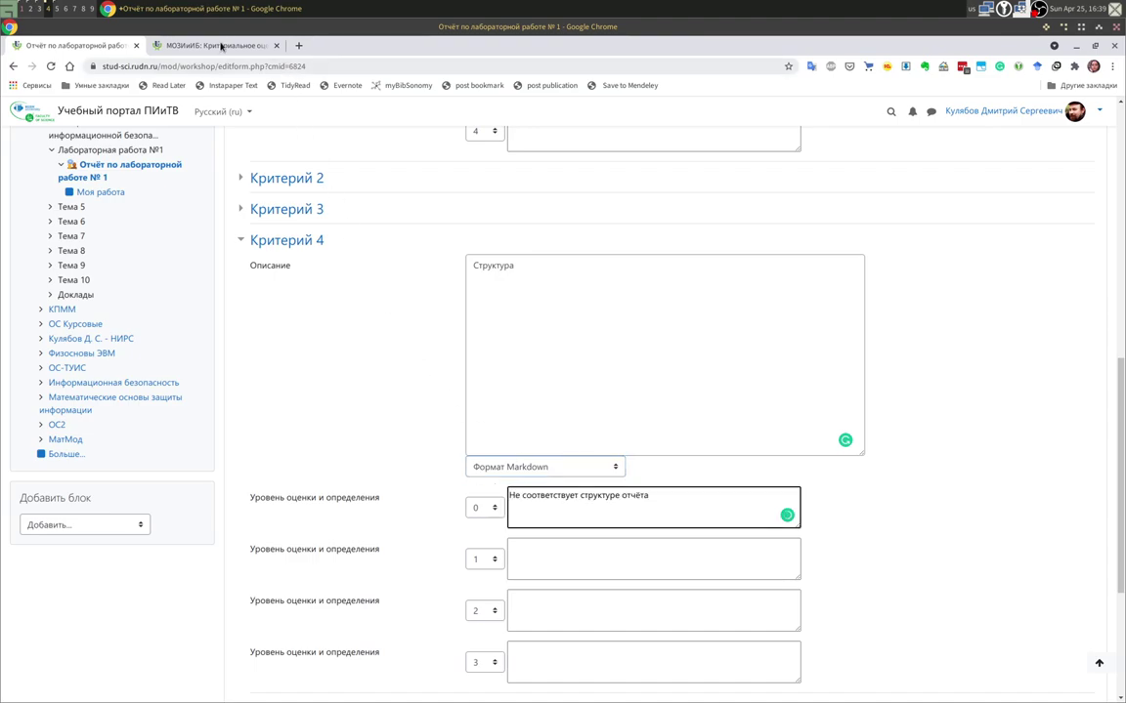
Copy "Неструктурированный отчёта" from the criteria table into grade level 1 of "Критерий 4".
left_click(221, 45)
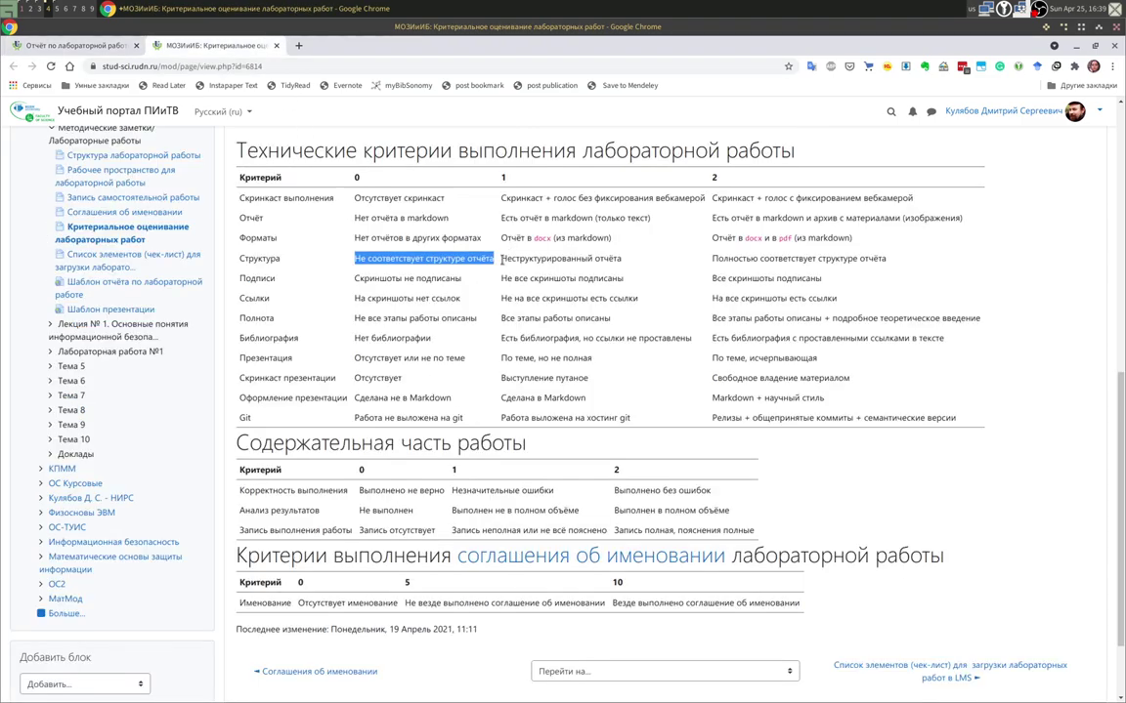
left_click_drag(501, 259, 629, 266)
key("ctrl+c")
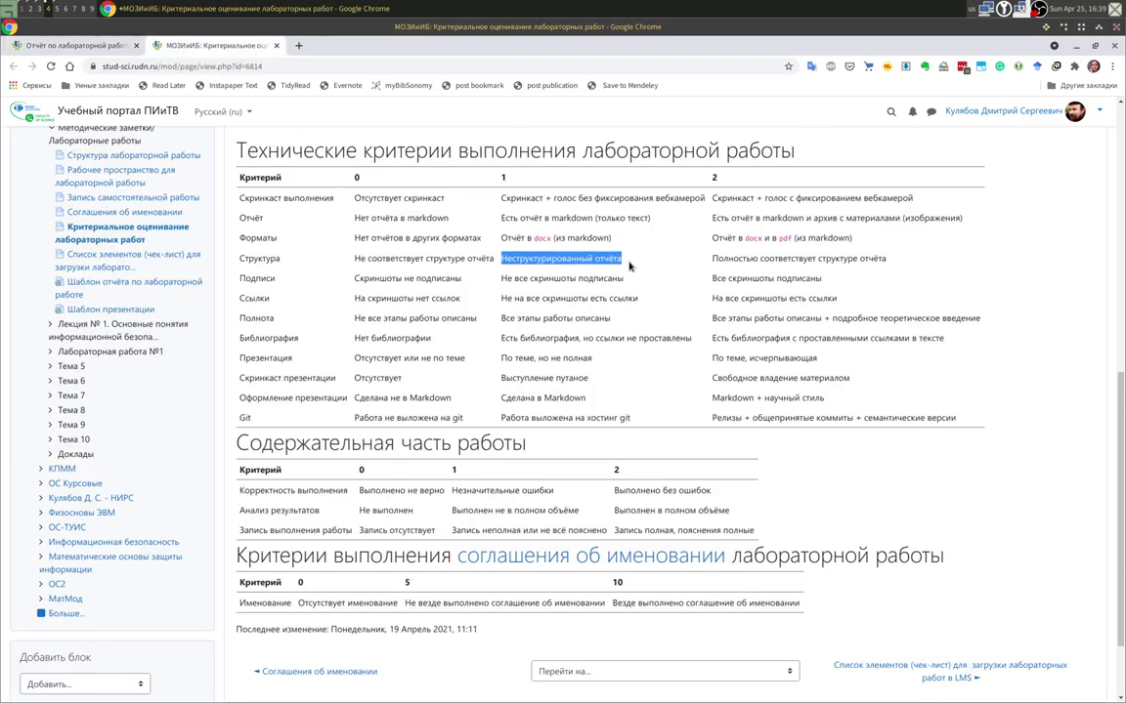
left_click(88, 45)
left_click(580, 561)
key("ctrl+v")
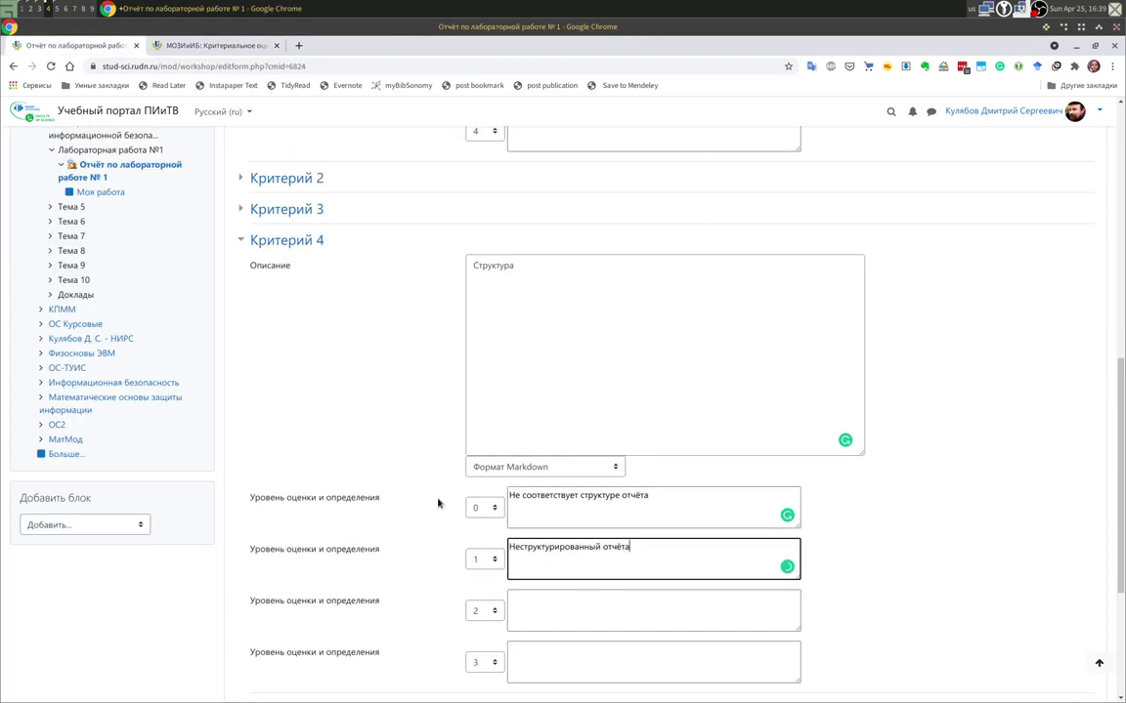
Copy "Полностью соответствует структуре отчёта" from the criteria table into grade level 2 of "Критерий 4".
left_click(210, 45)
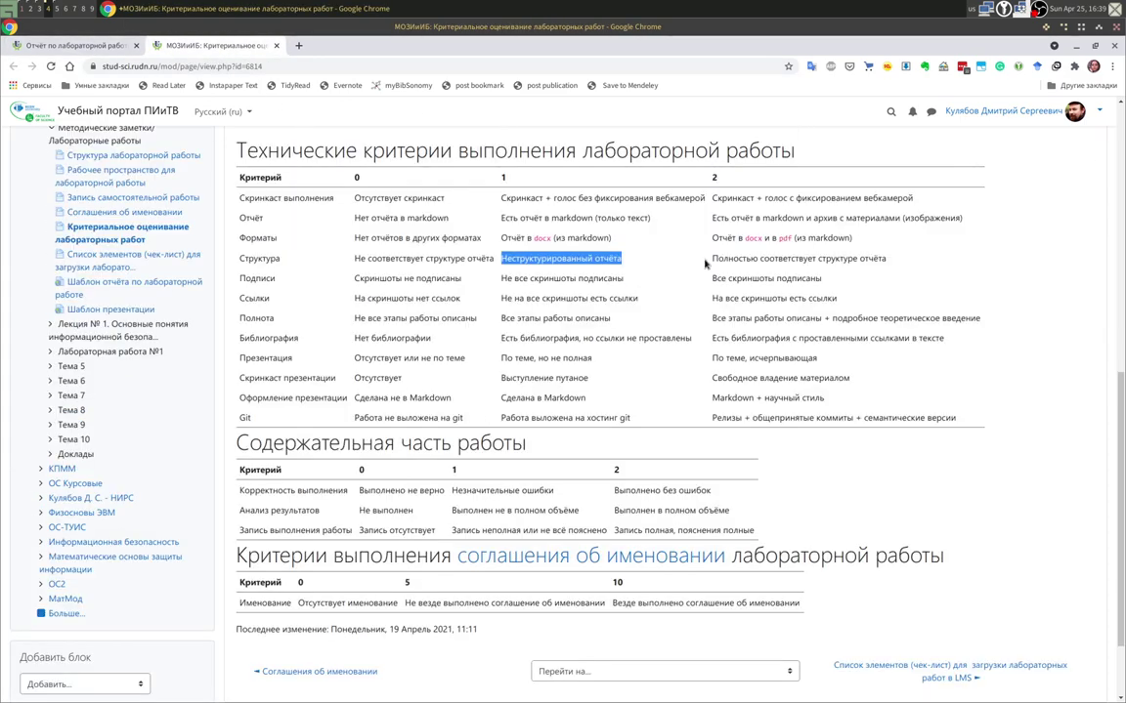
left_click(737, 259)
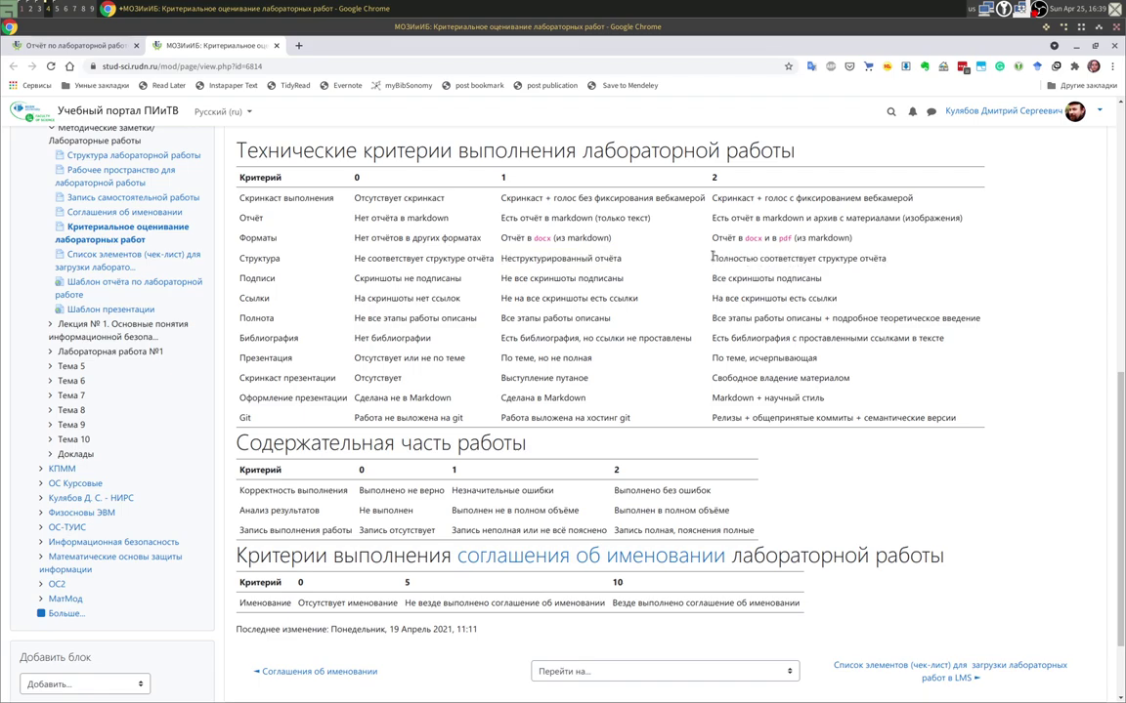
left_click_drag(713, 258, 900, 264)
key("ctrl+c")
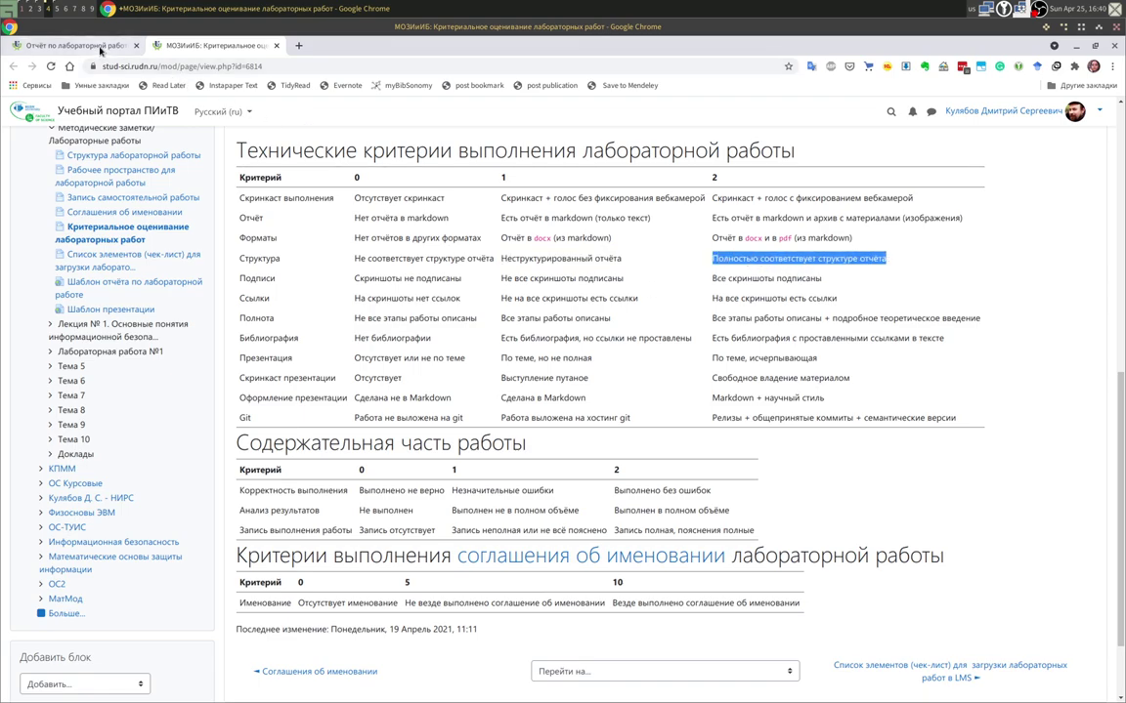
left_click(73, 45)
left_click(557, 611)
key("ctrl+v")
Expand "Критерий 5" and copy "Подписи" from the criteria table into its description.
scroll(404, 503, "down", 3)
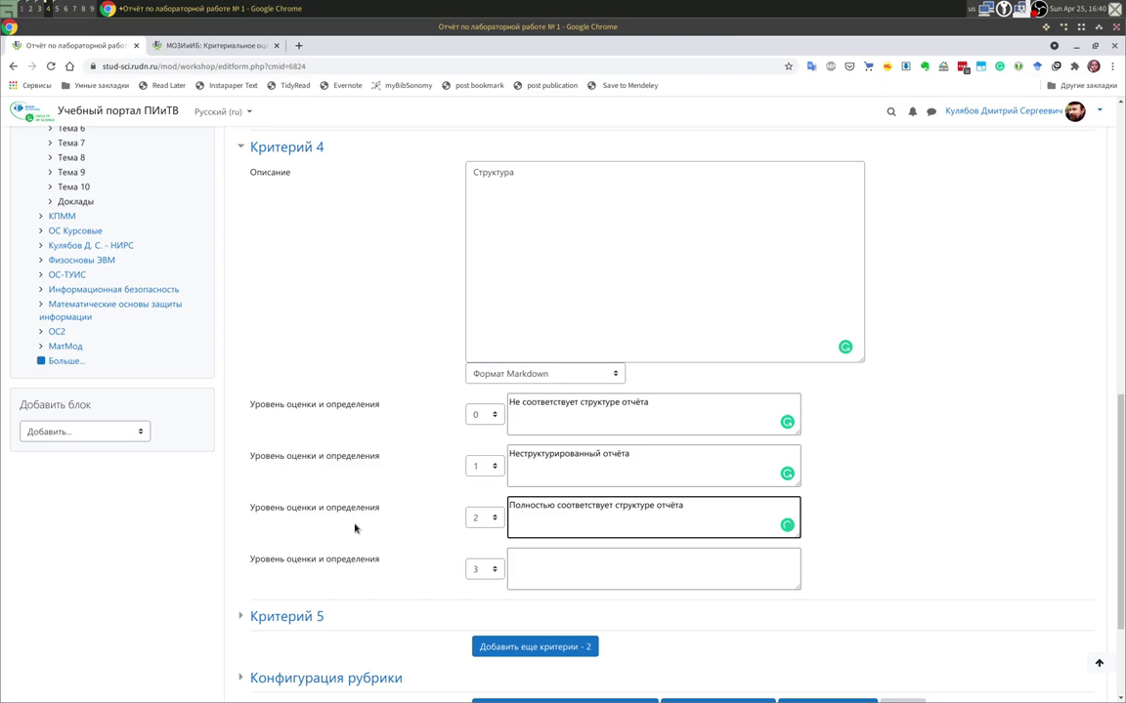
left_click(278, 464)
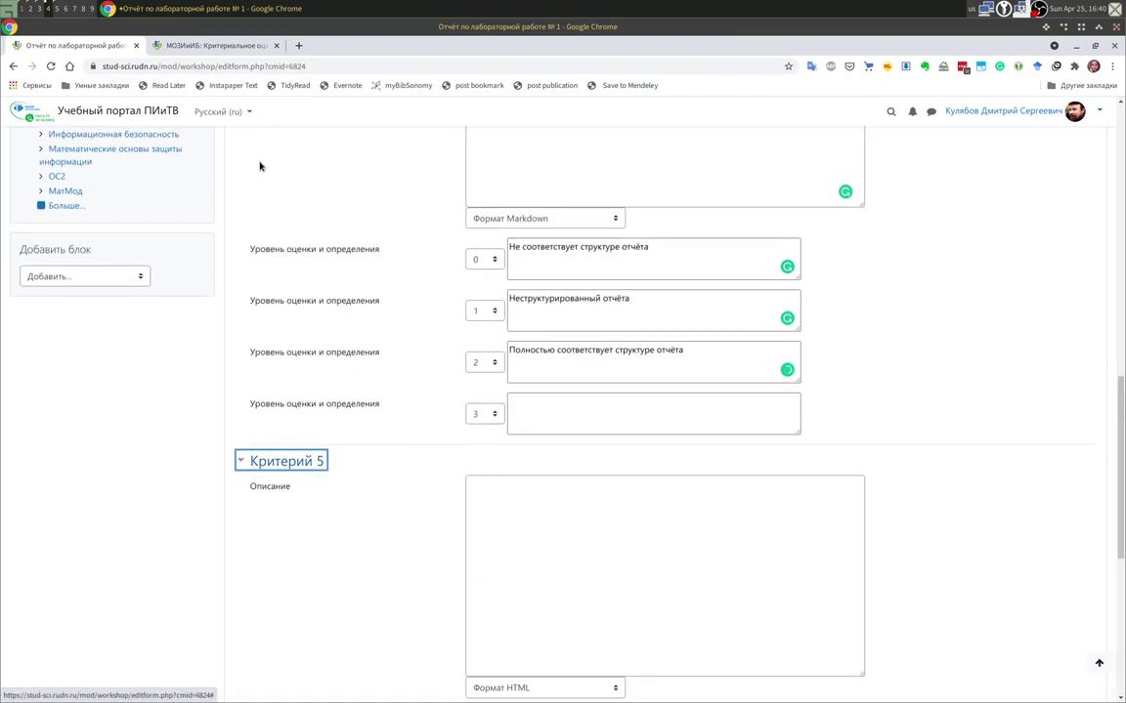
left_click(206, 46)
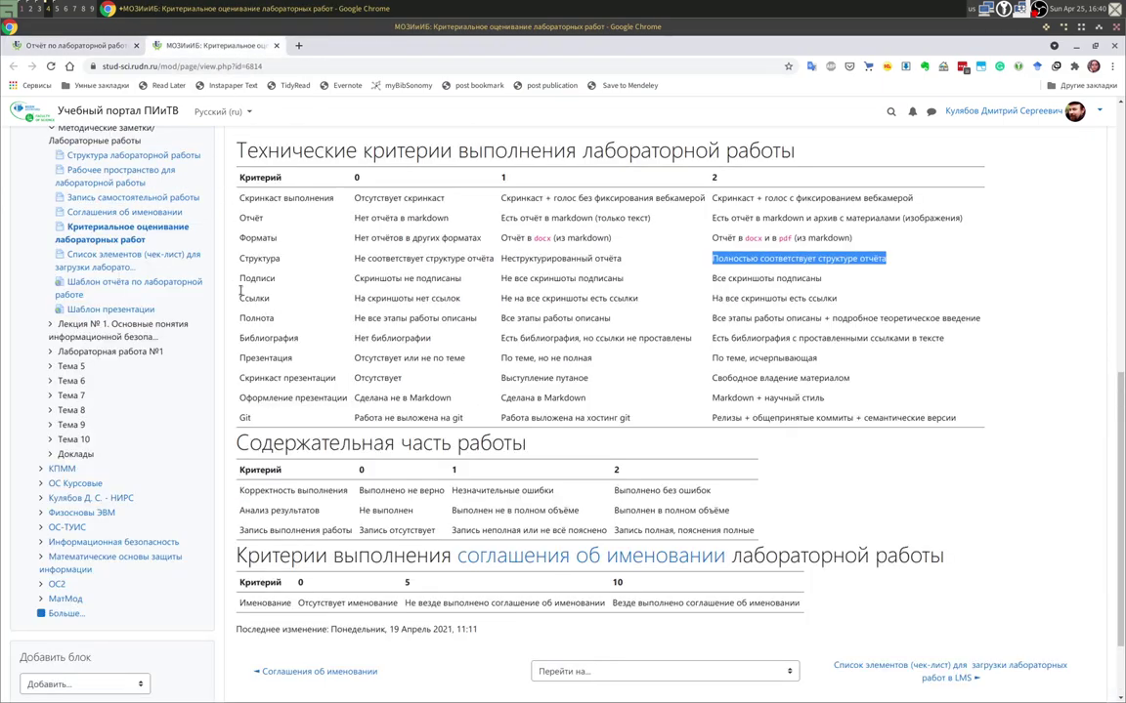
left_click_drag(238, 279, 286, 282)
key("ctrl+c")
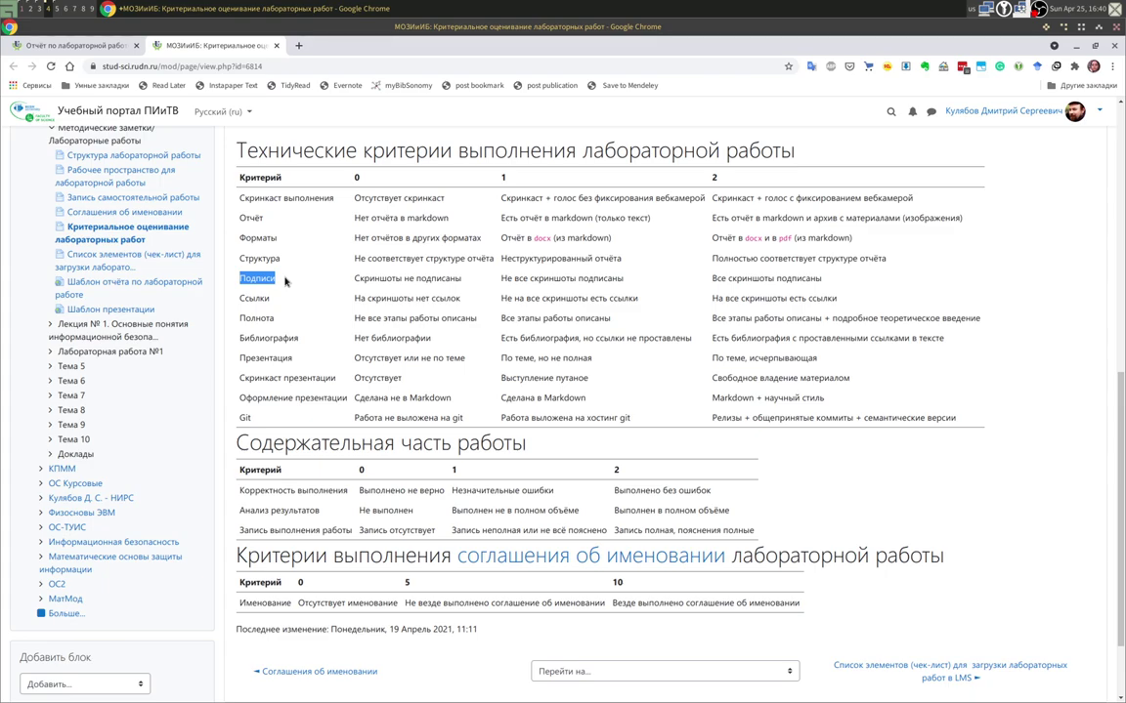
left_click(74, 45)
left_click(550, 527)
key("ctrl+v")
Set the description format of "Критерий 5" to "Формат Markdown".
scroll(548, 569, "down", 3)
left_click(544, 533)
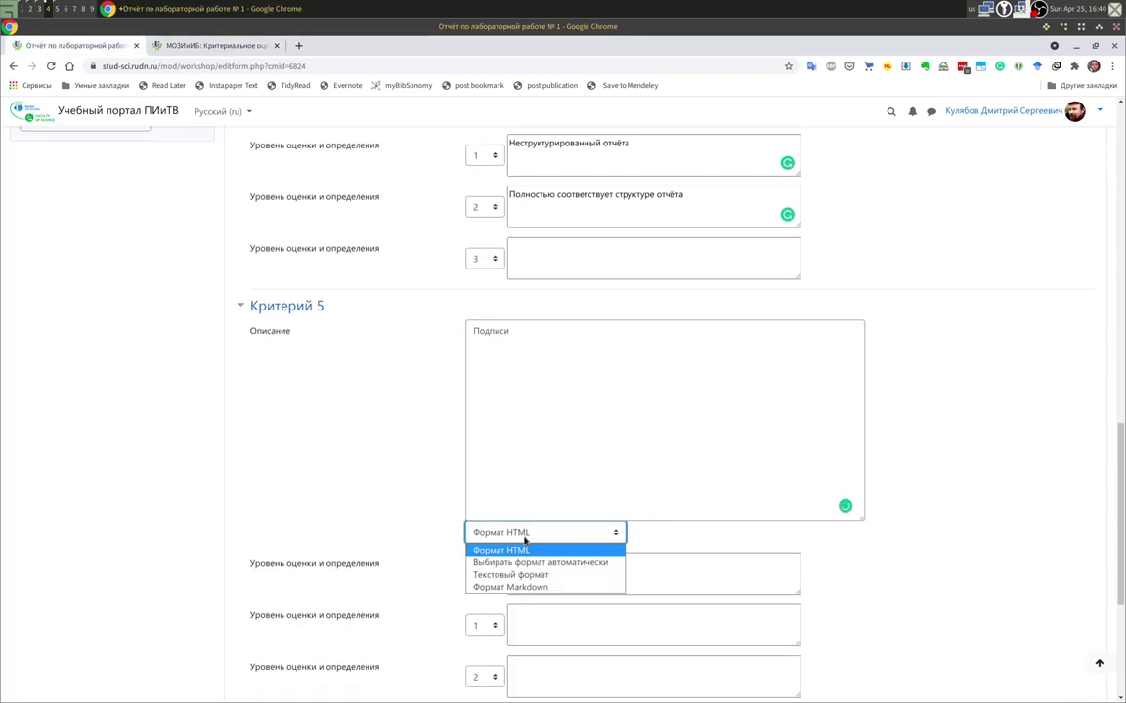
left_click(513, 587)
Copy "Скриншоты не подписаны" from the level 0 column of the "Подписи" row in the criteria table.
left_click(219, 45)
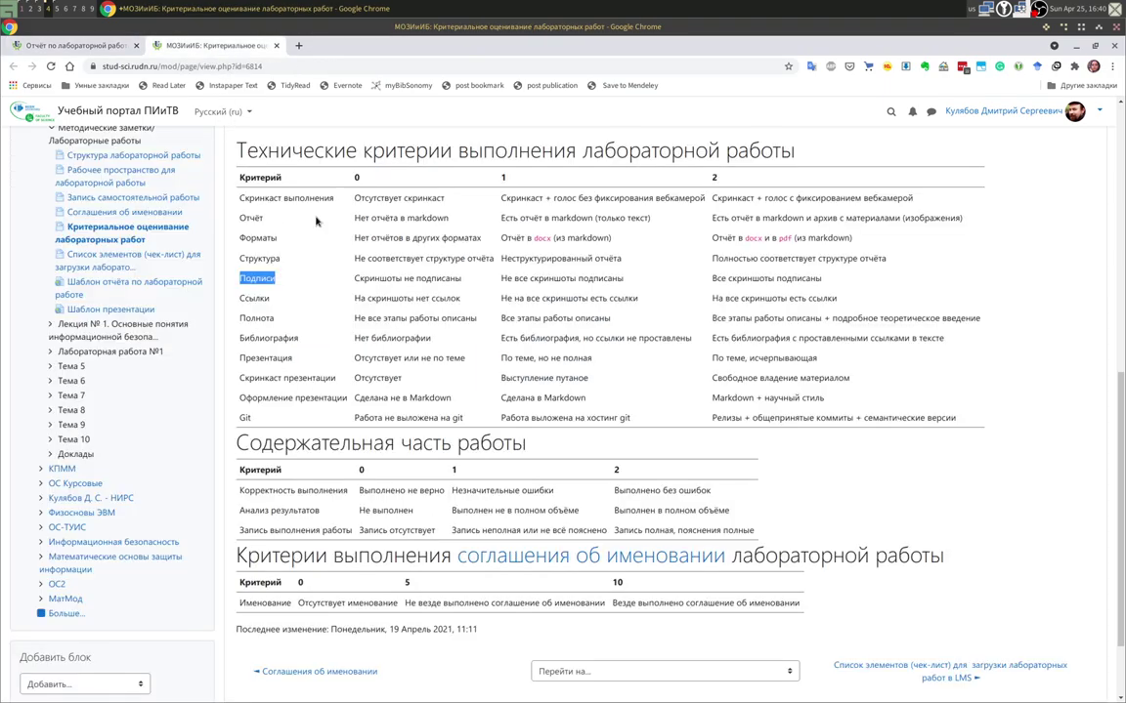
left_click_drag(356, 279, 463, 282)
key("ctrl+c")
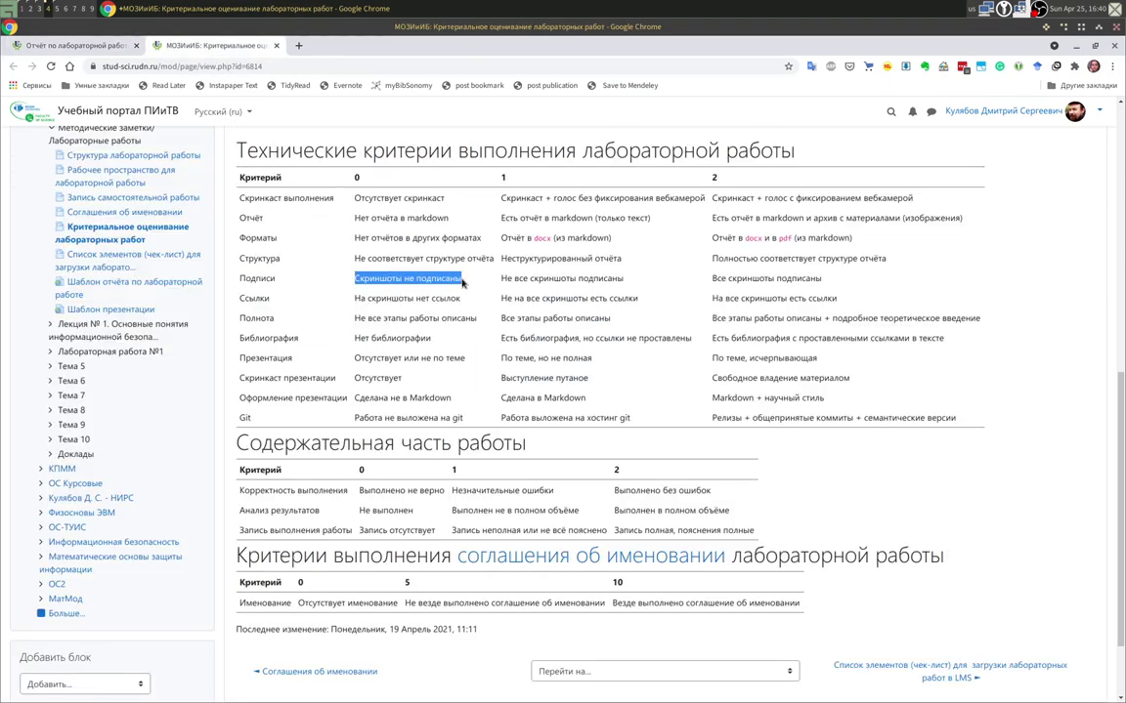
Fill the level 0 definition of Критерий 5 with the copied text "Скриншоты не подписаны".
left_click(90, 46)
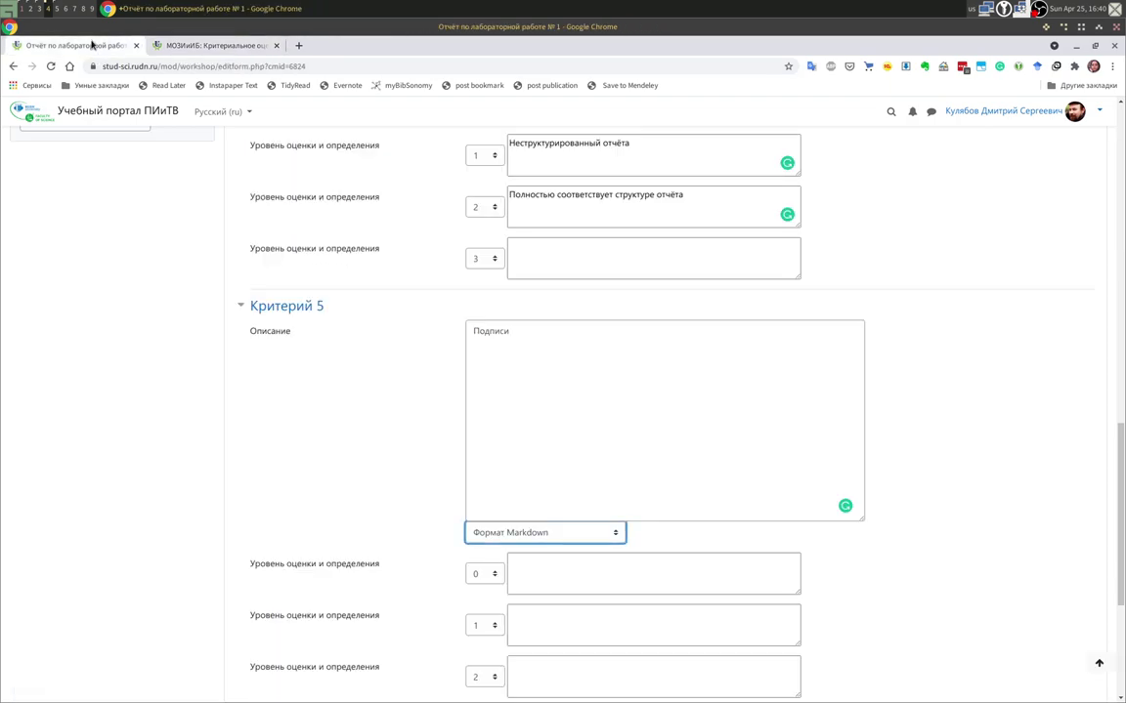
left_click(542, 573)
key("ctrl+v")
Copy "Не все скриншоты подписаны" from the criteria table into the level 1 definition of Критерий 5.
left_click(217, 46)
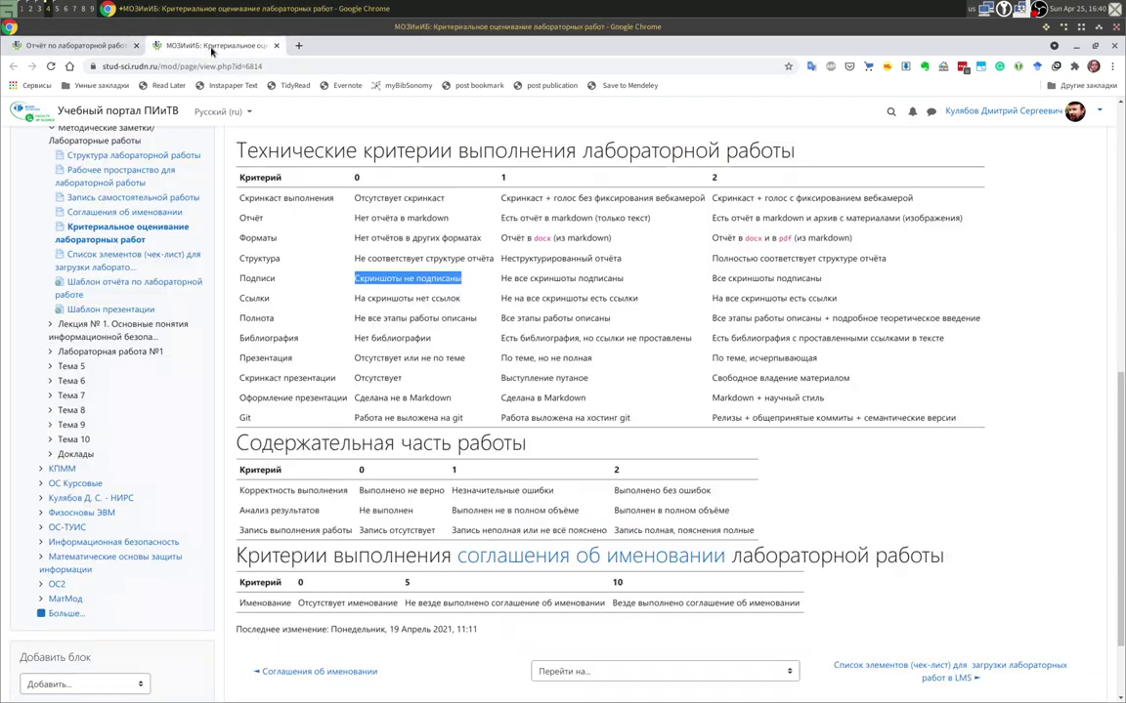
left_click_drag(499, 280, 623, 280)
key("ctrl+c")
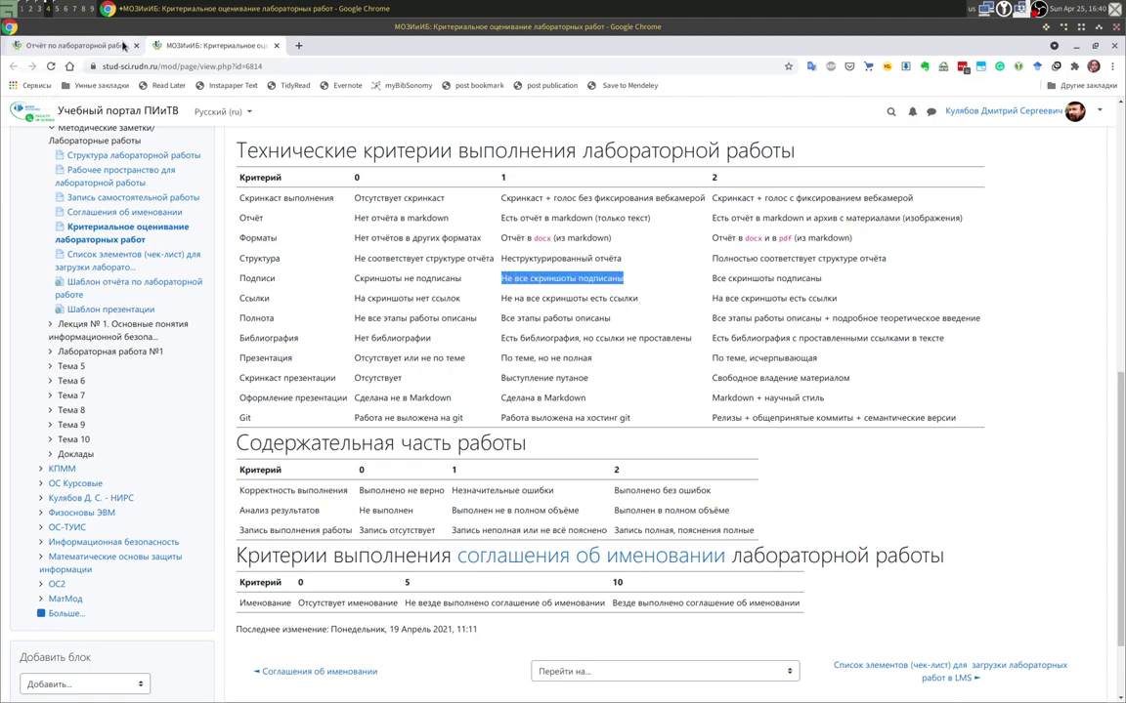
left_click(79, 46)
left_click(532, 641)
key("ctrl+v")
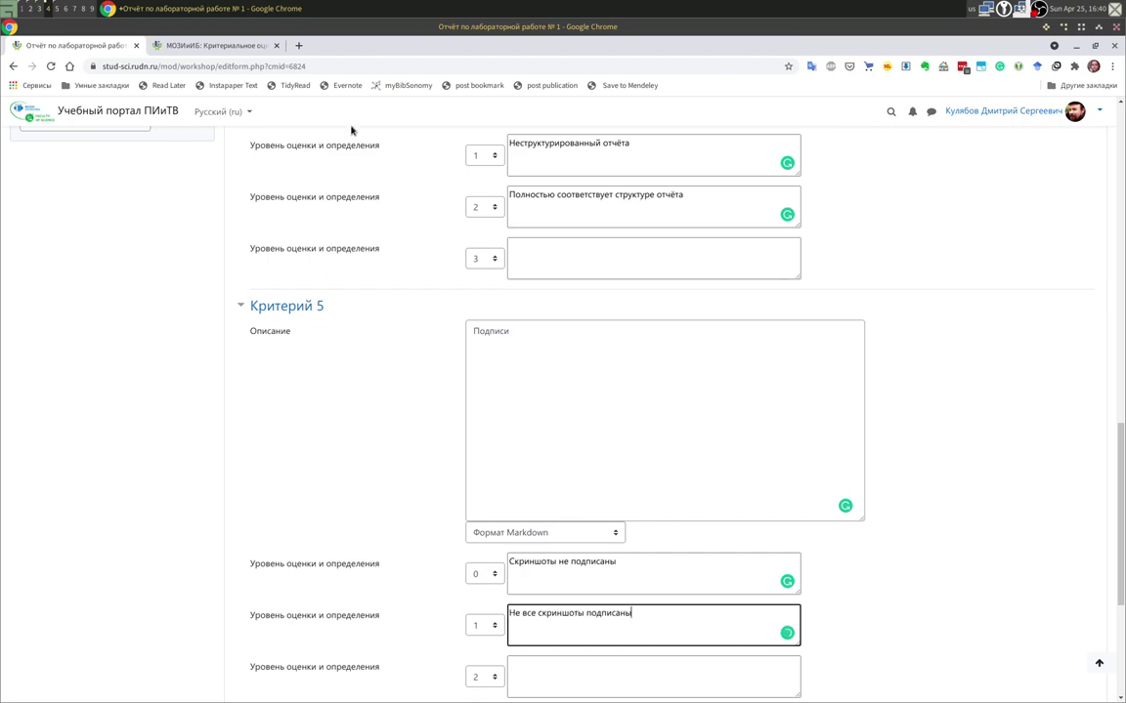
Copy "Все скриншоты подписаны" from the criteria table into the level 2 definition of Критерий 5.
left_click(215, 46)
left_click_drag(710, 281, 838, 282)
key("ctrl+c")
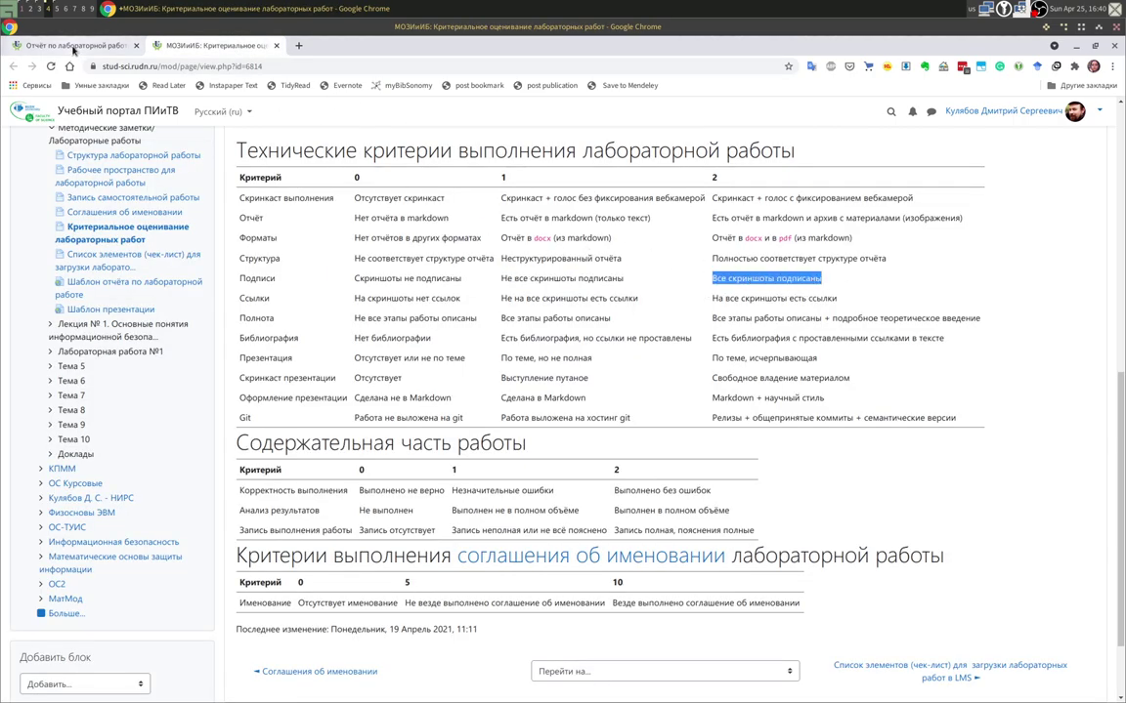
left_click(79, 46)
left_click(548, 670)
key("ctrl+v")
Request two more criteria for the rubric and save the assessment form while continuing to edit it.
scroll(420, 548, "down", 3)
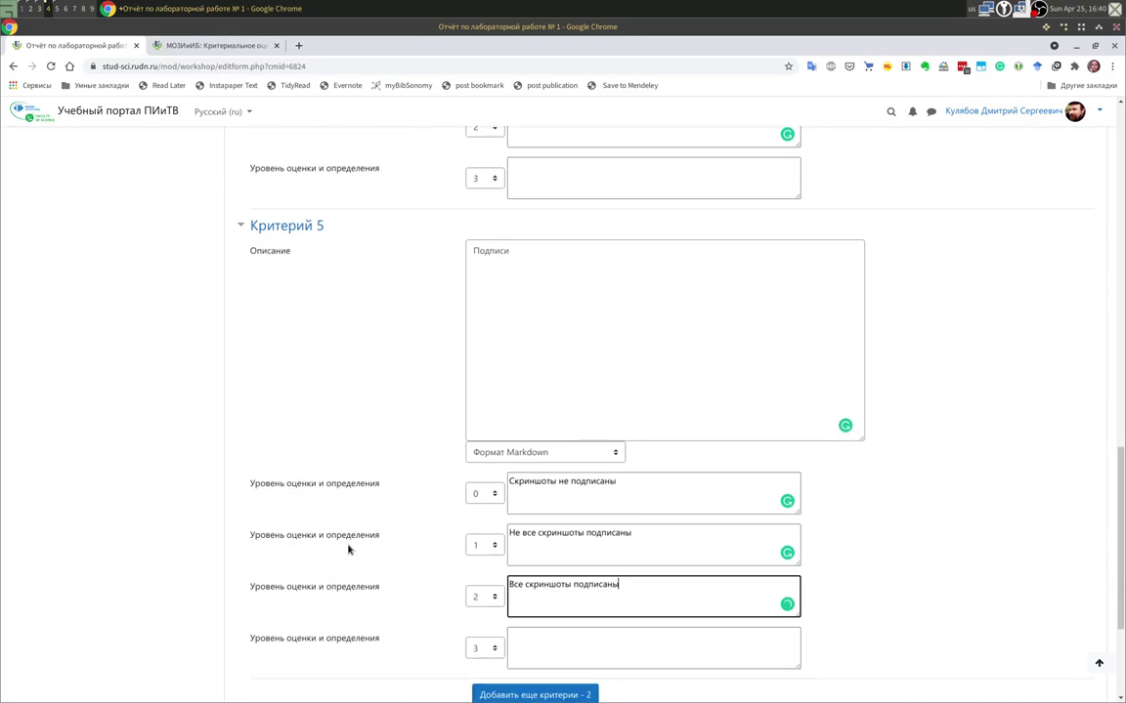
left_click(499, 590)
scroll(528, 596, "down", 20)
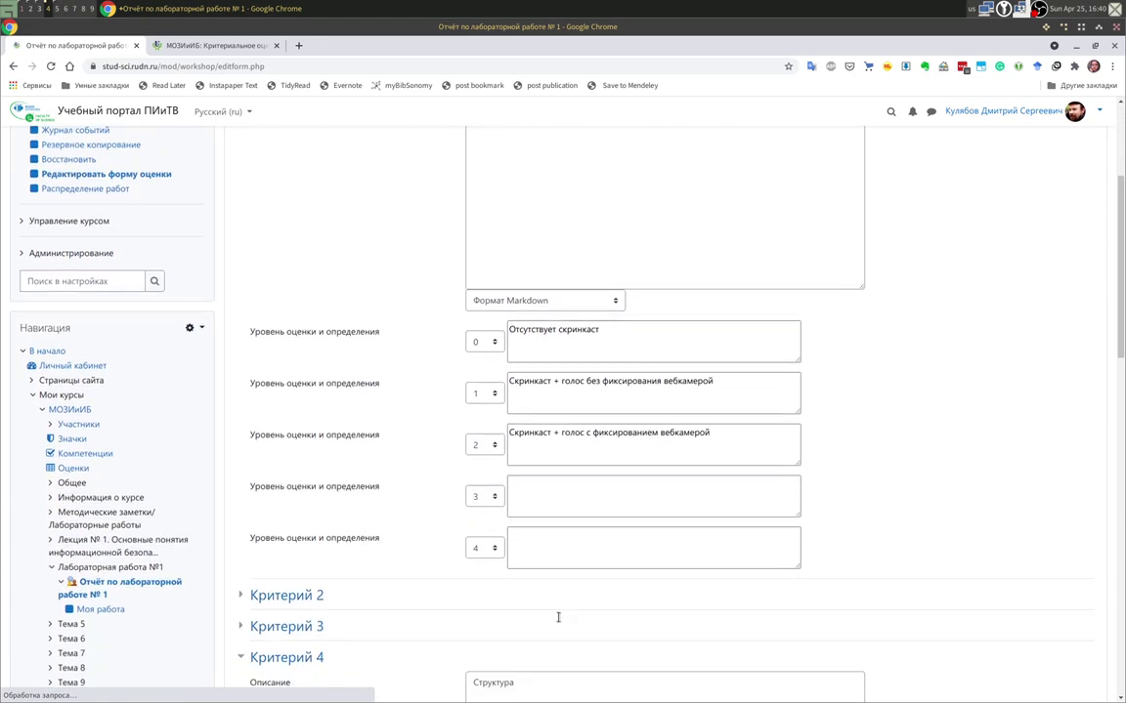
scroll(528, 581, "down", 5)
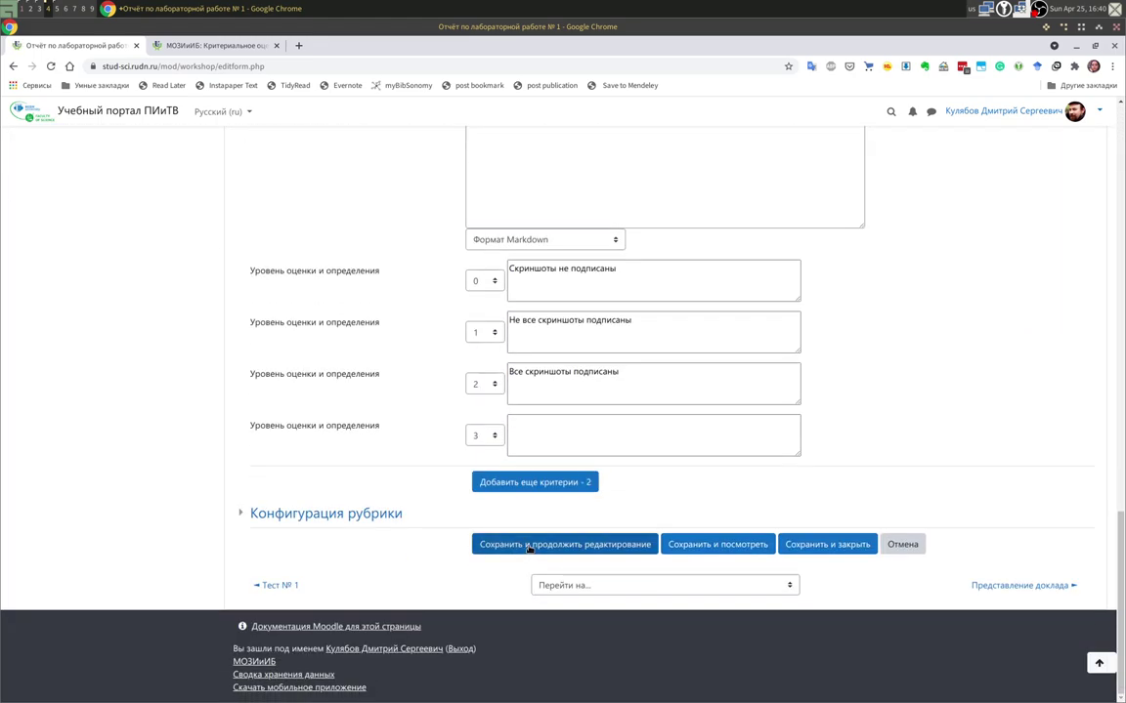
left_click(528, 548)
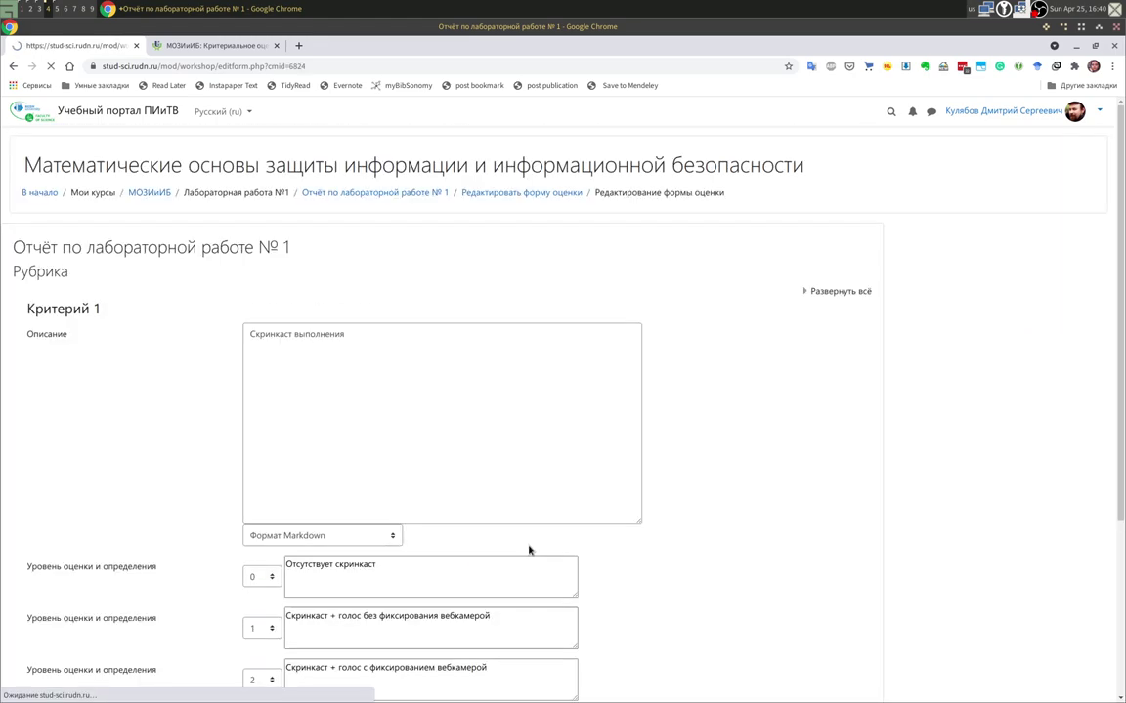
Expand Критерий 6 and enter its description "Ссылки" in Markdown format.
scroll(390, 596, "down", 10)
left_click(289, 327)
left_click(289, 326)
double_click(288, 357)
left_click(288, 357)
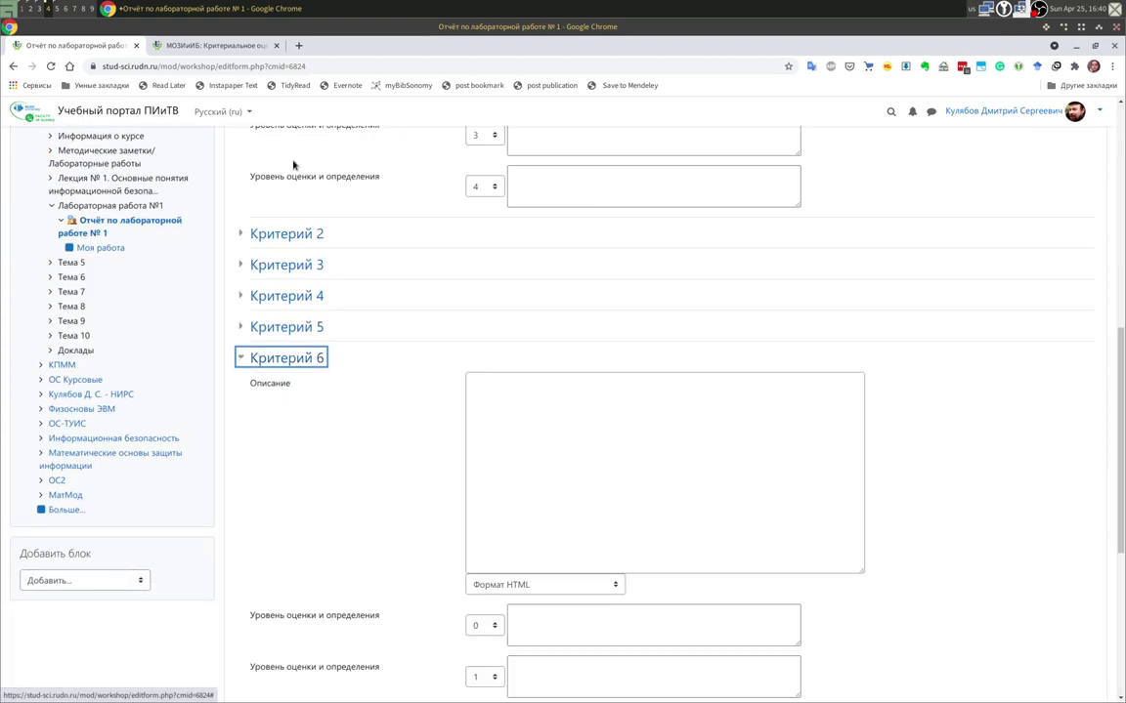
left_click(216, 45)
left_click(240, 297)
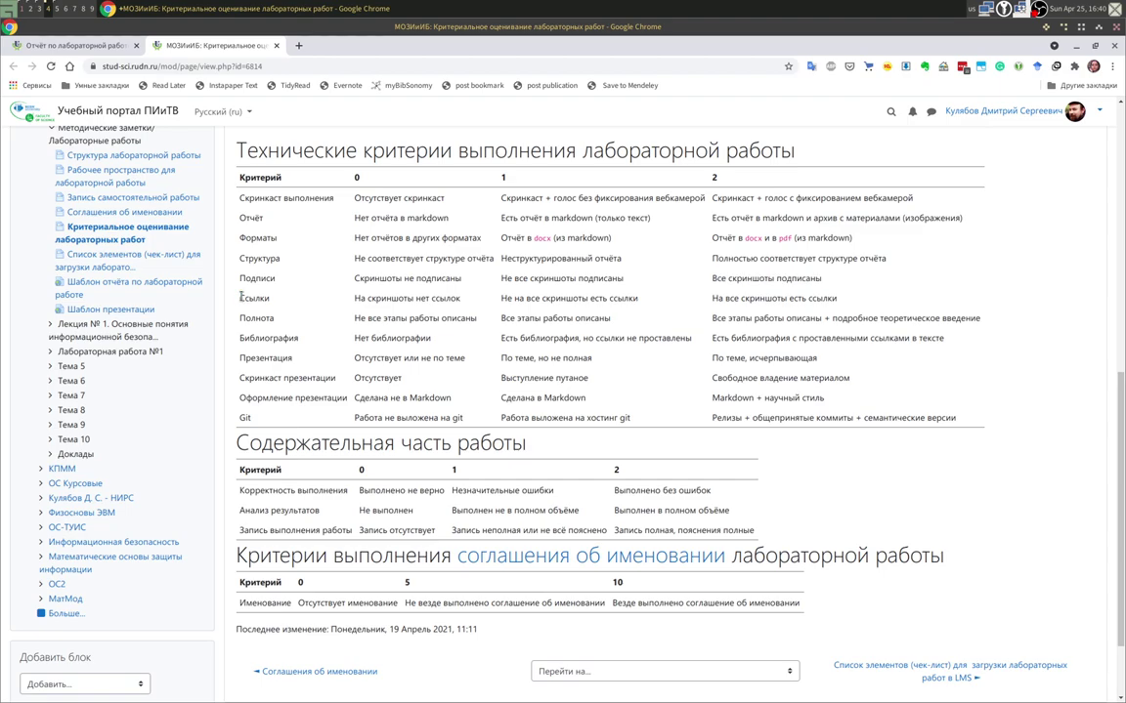
left_click(73, 46)
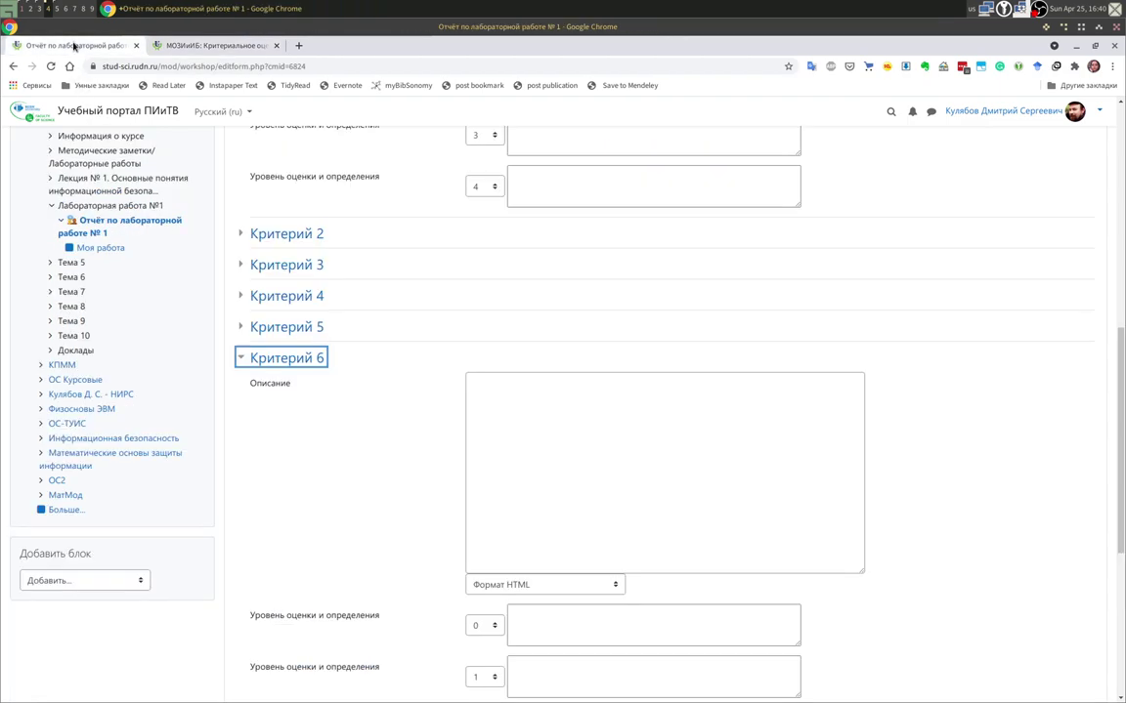
left_click(552, 411)
type("Ссылки")
left_click(545, 590)
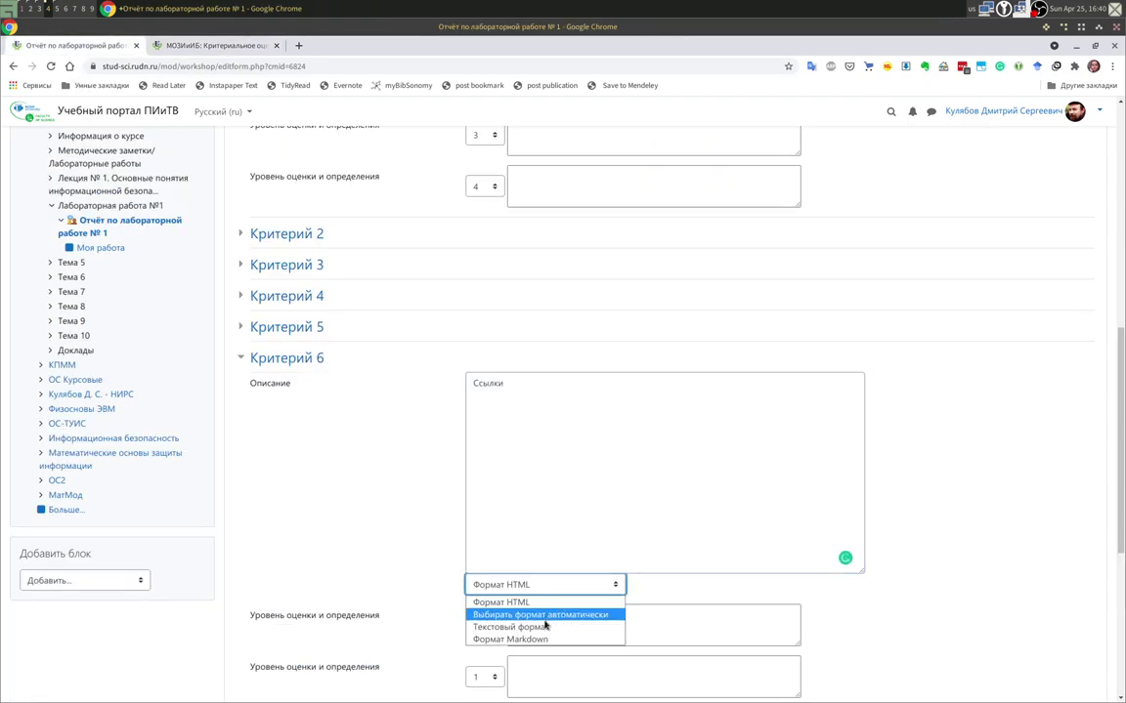
left_click(535, 638)
Copy "На скриншоты нет ссылок" from the criteria table into the level 0 definition of Критерий 6.
scroll(429, 450, "down", 1)
scroll(429, 450, "down", 1)
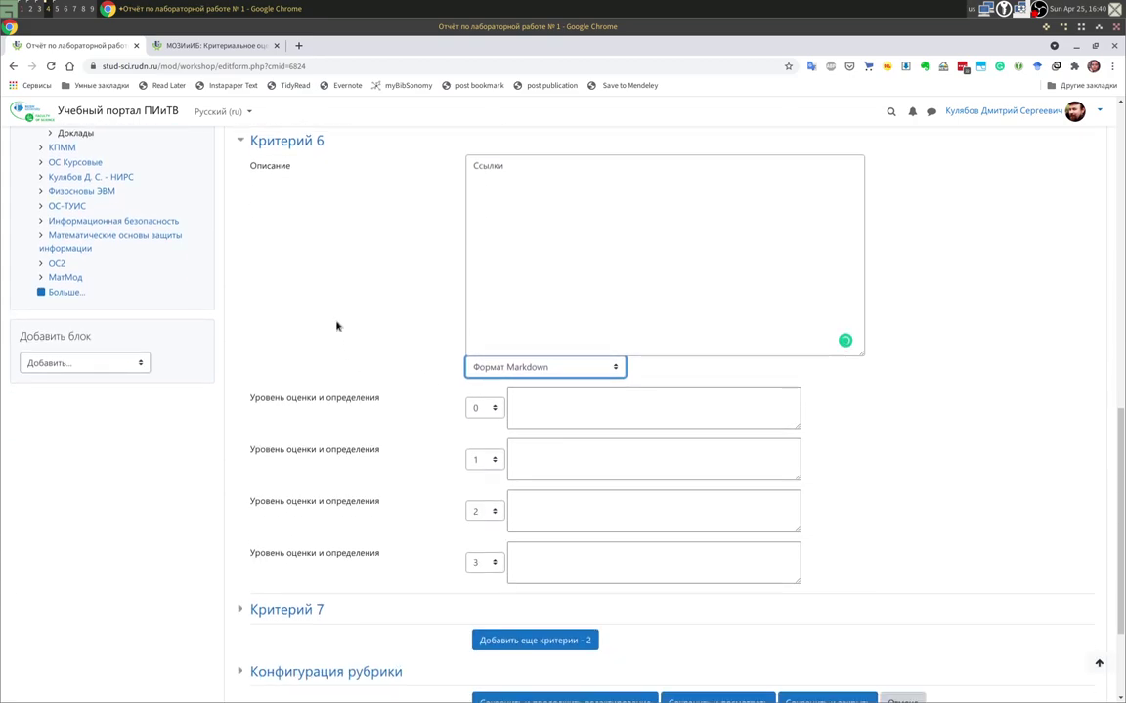
left_click(195, 45)
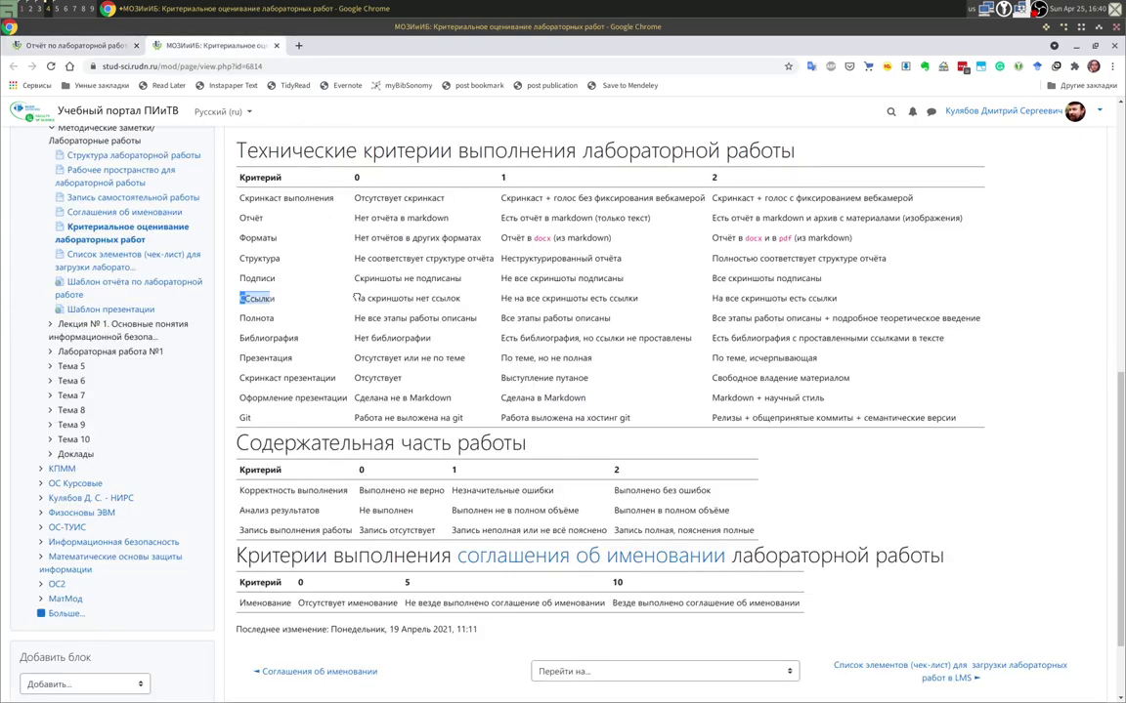
left_click_drag(394, 298, 461, 300)
key("ctrl+c")
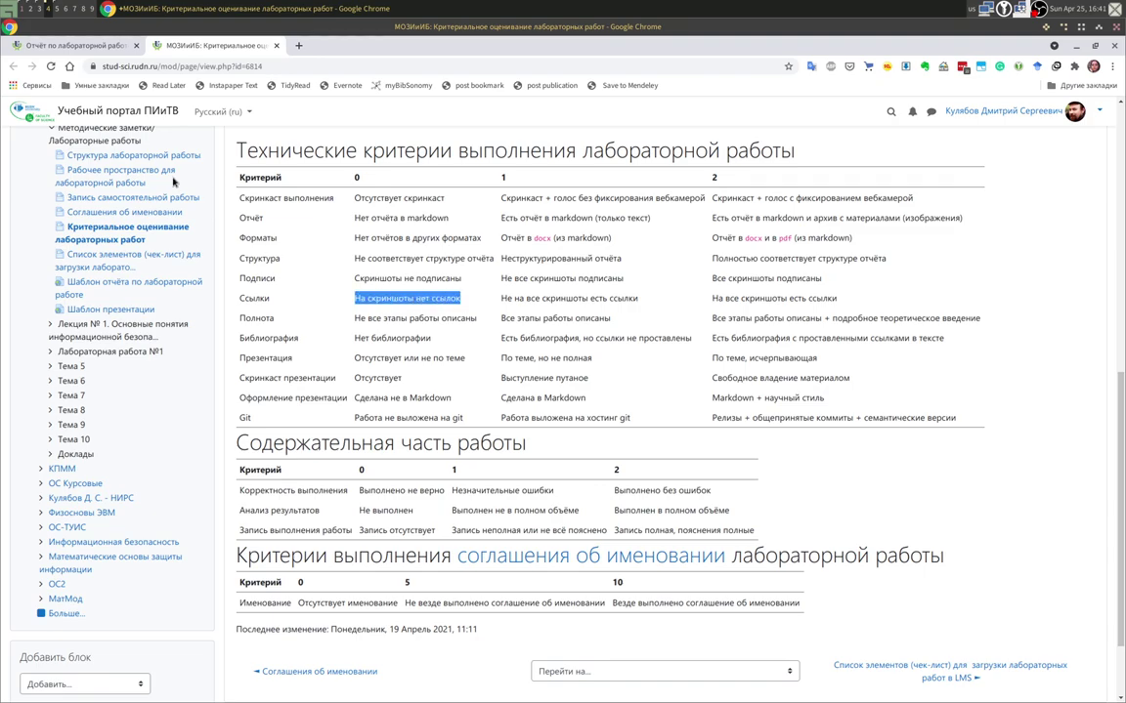
left_click(75, 45)
left_click(539, 404)
key("ctrl+v")
Copy "Не на все скриншоты есть ссылки" from the criteria table into the level 1 definition of Критерий 6.
left_click(547, 463)
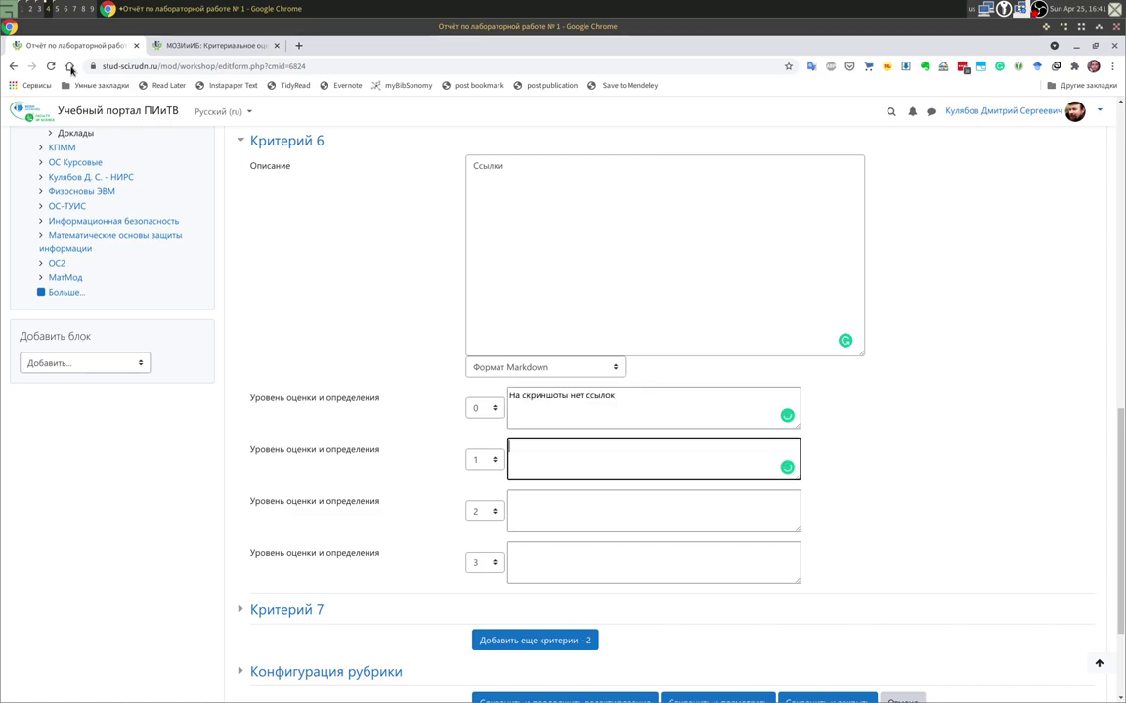
key("ctrl+Tab")
left_click_drag(501, 298, 648, 303)
key("ctrl+c")
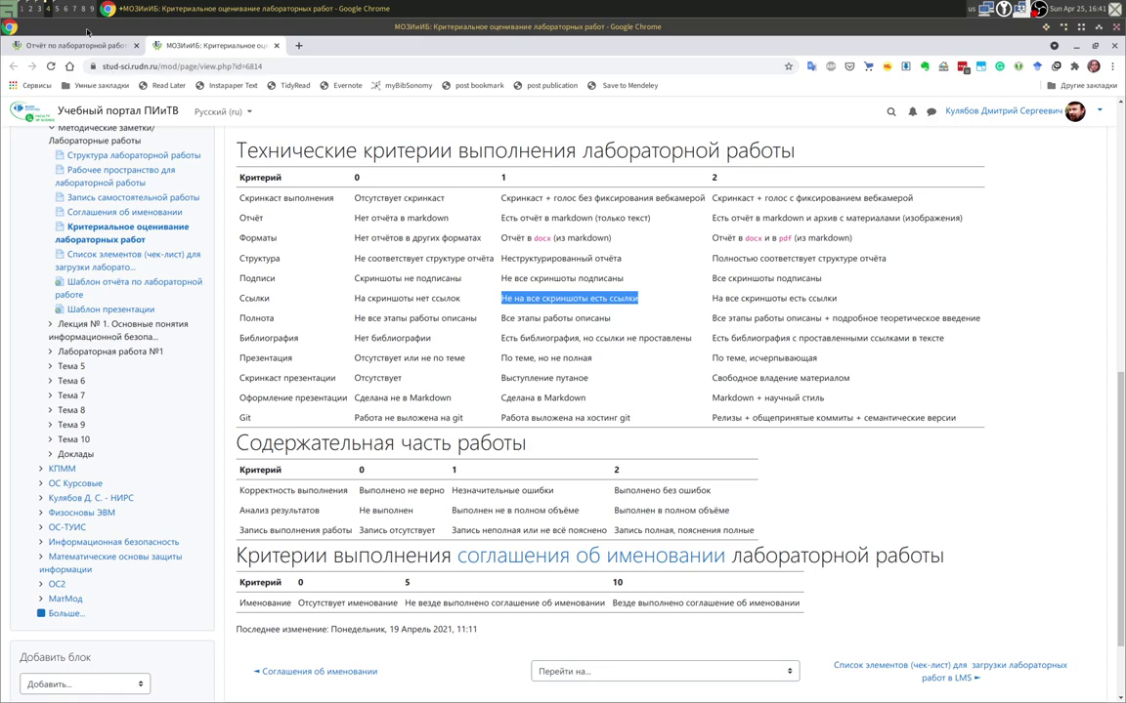
left_click(78, 45)
key("ctrl+v")
Copy "На все скриншоты есть ссылки" from the criteria table into the level 2 definition of Критерий 6.
left_click(225, 44)
left_click_drag(712, 298, 872, 311)
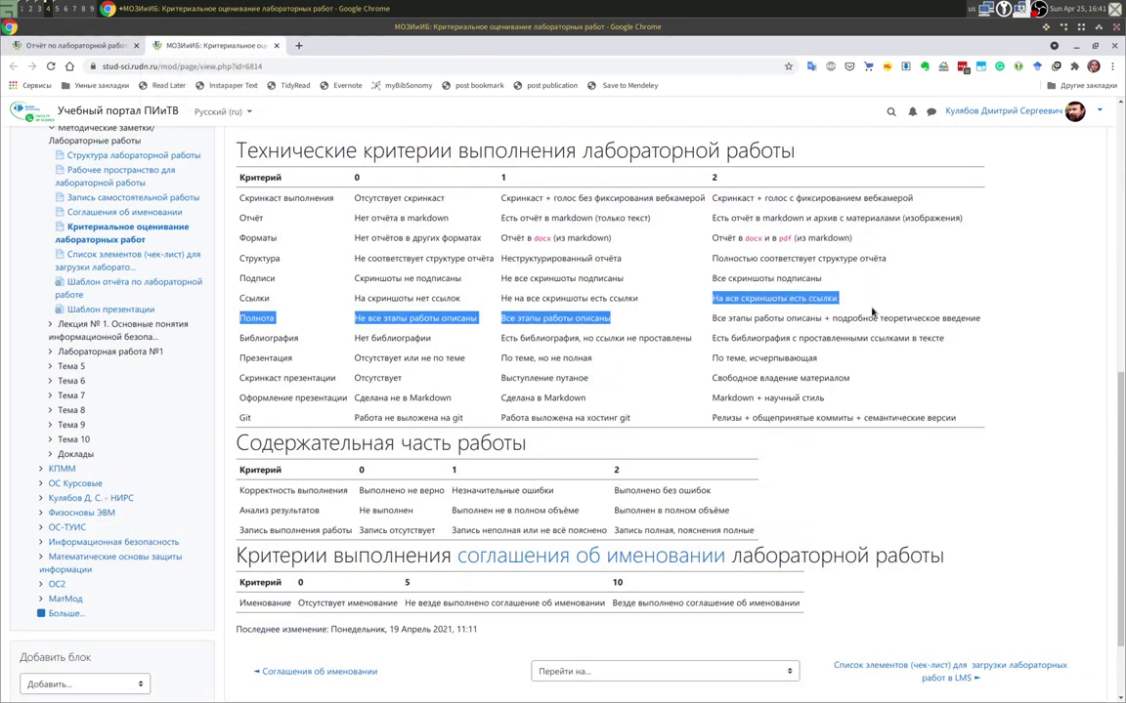
left_click(737, 309)
left_click_drag(712, 301, 846, 307)
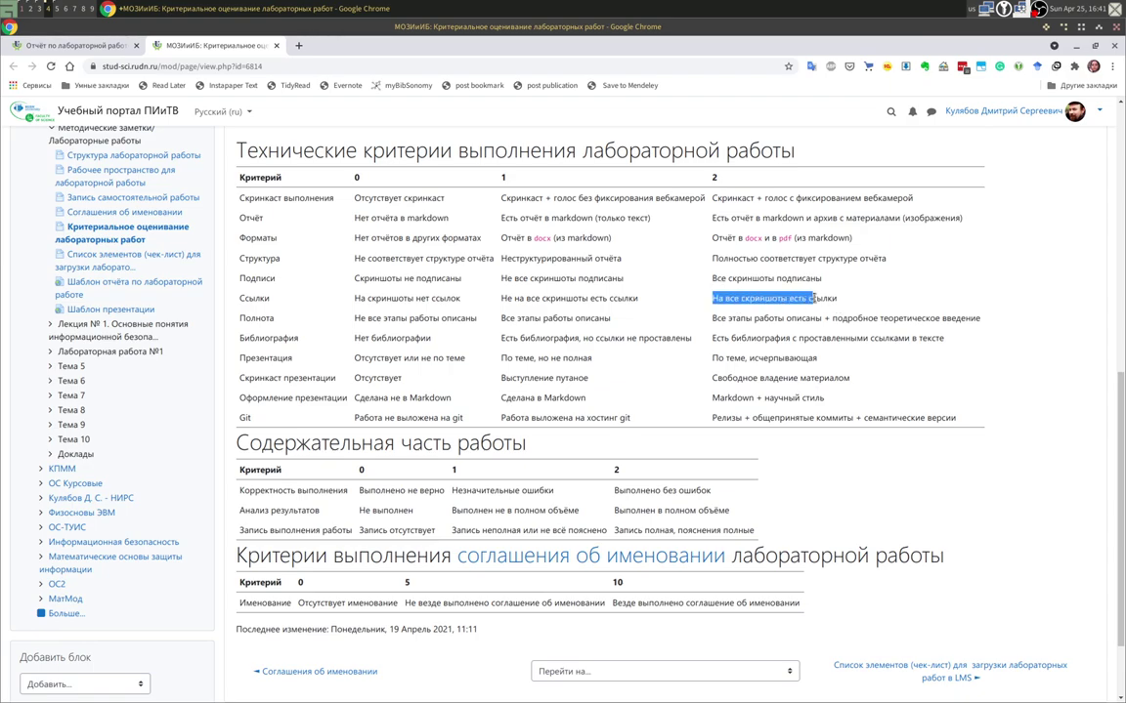
key("ctrl+c")
key("ctrl+Page_Up")
left_click(528, 507)
key("ctrl+v")
Expand Критерий 7 and copy "Полнота" from the criteria table as its description in Markdown format.
left_click(241, 610)
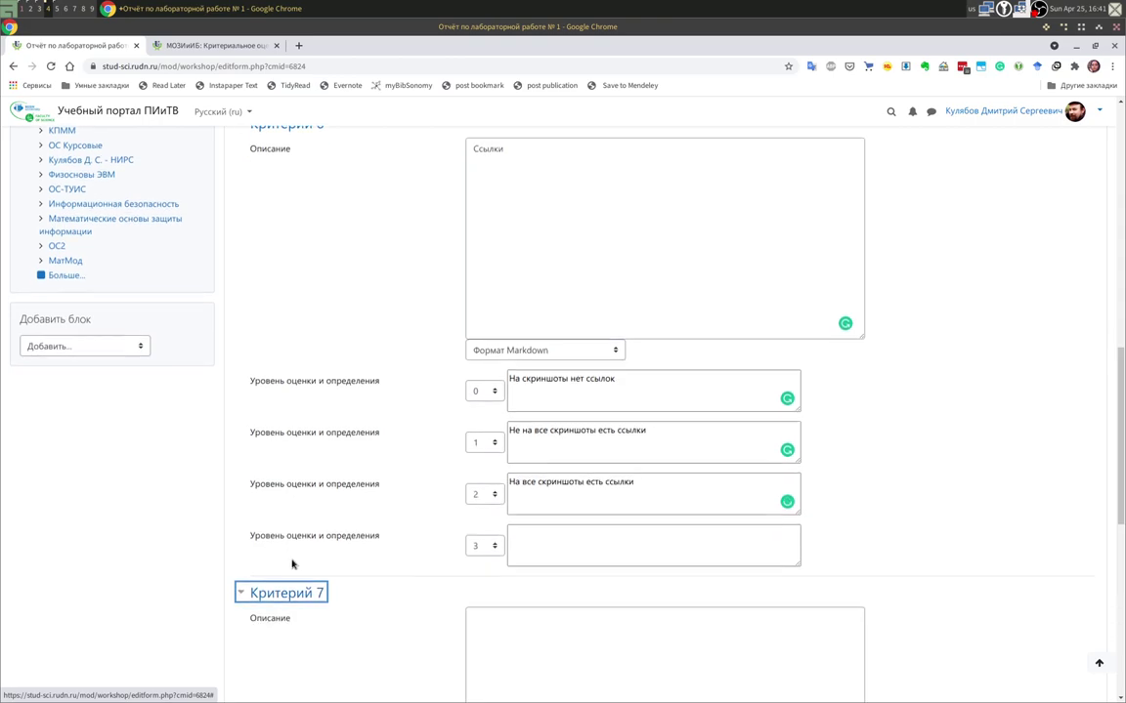
scroll(563, 488, "down", 4)
left_click(192, 46)
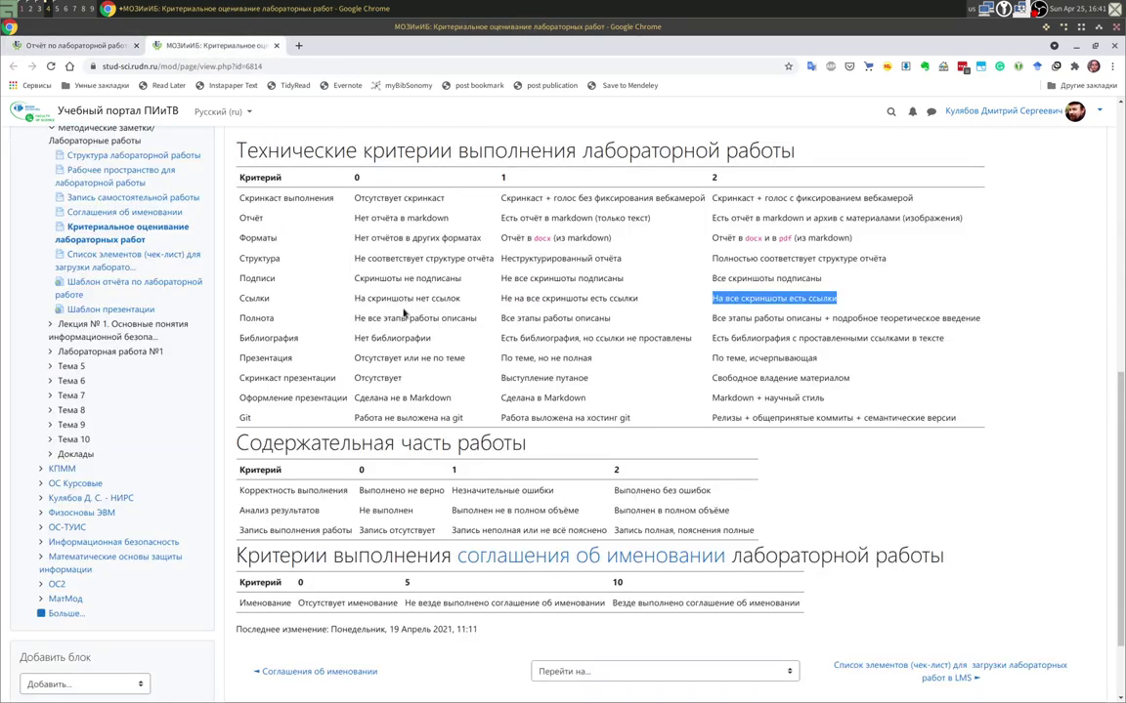
left_click_drag(233, 320, 279, 321)
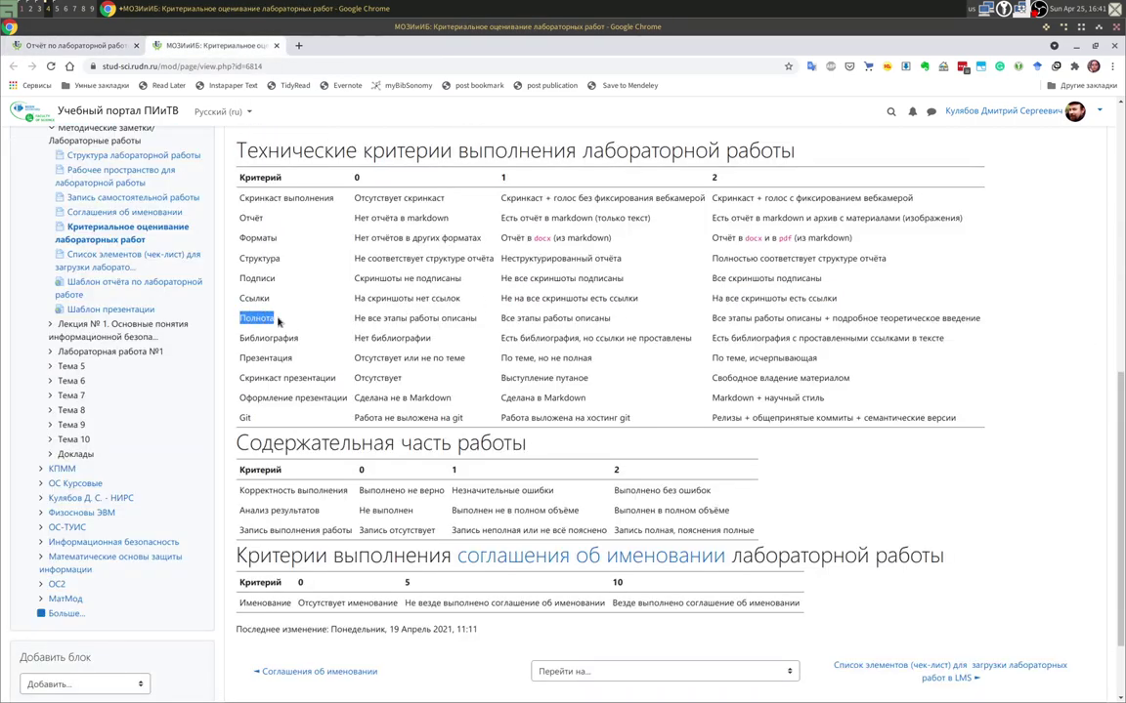
left_click(47, 46)
left_click(586, 418)
key("ctrl+v")
left_click(544, 589)
left_click(535, 643)
Copy "Не все этапы работы описаны" from the criteria table into the level 0 definition of Критерий 7.
scroll(384, 440, "down", 5)
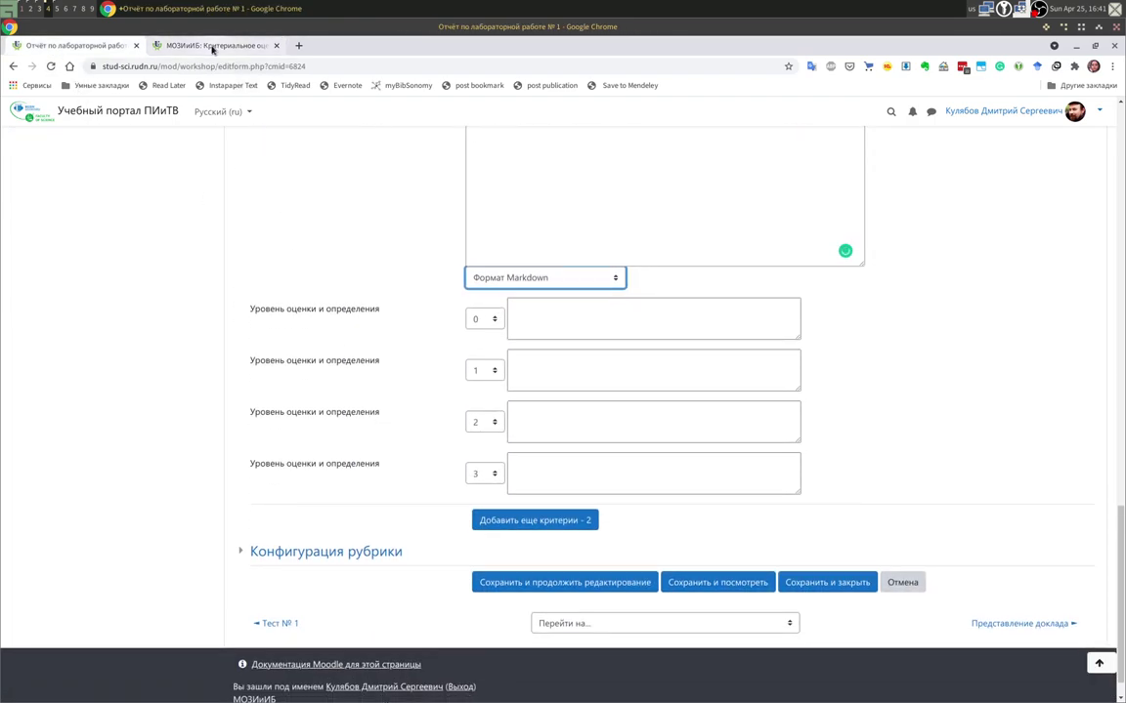
left_click(211, 45)
left_click_drag(355, 319, 461, 328)
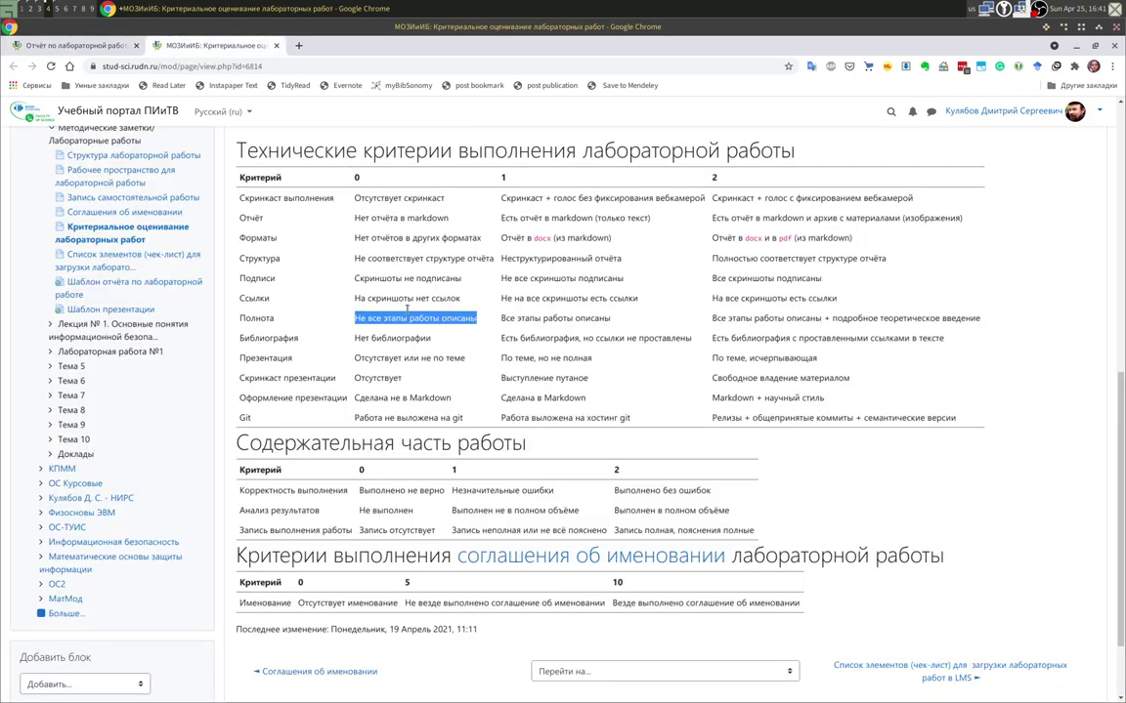
left_click(128, 51)
left_click(560, 322)
key("ctrl+v")
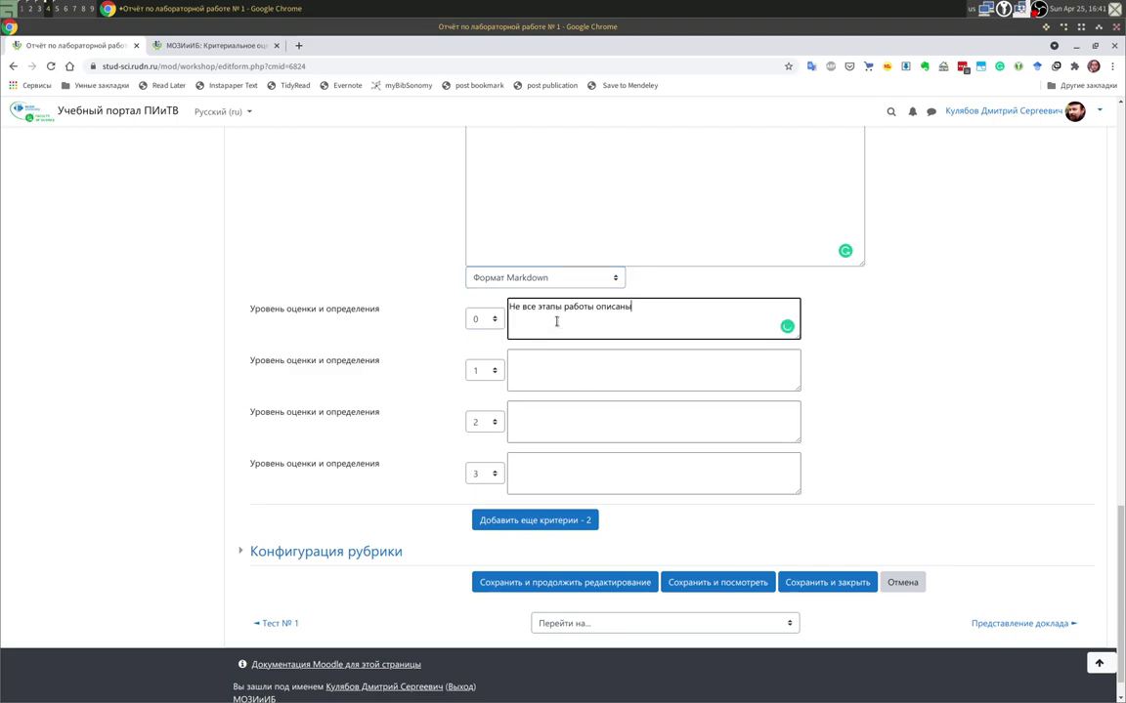
Copy "Все этапы работы описаны" from the criteria table into the level 1 definition of Критерий 7.
left_click(215, 46)
left_click_drag(513, 320, 611, 319)
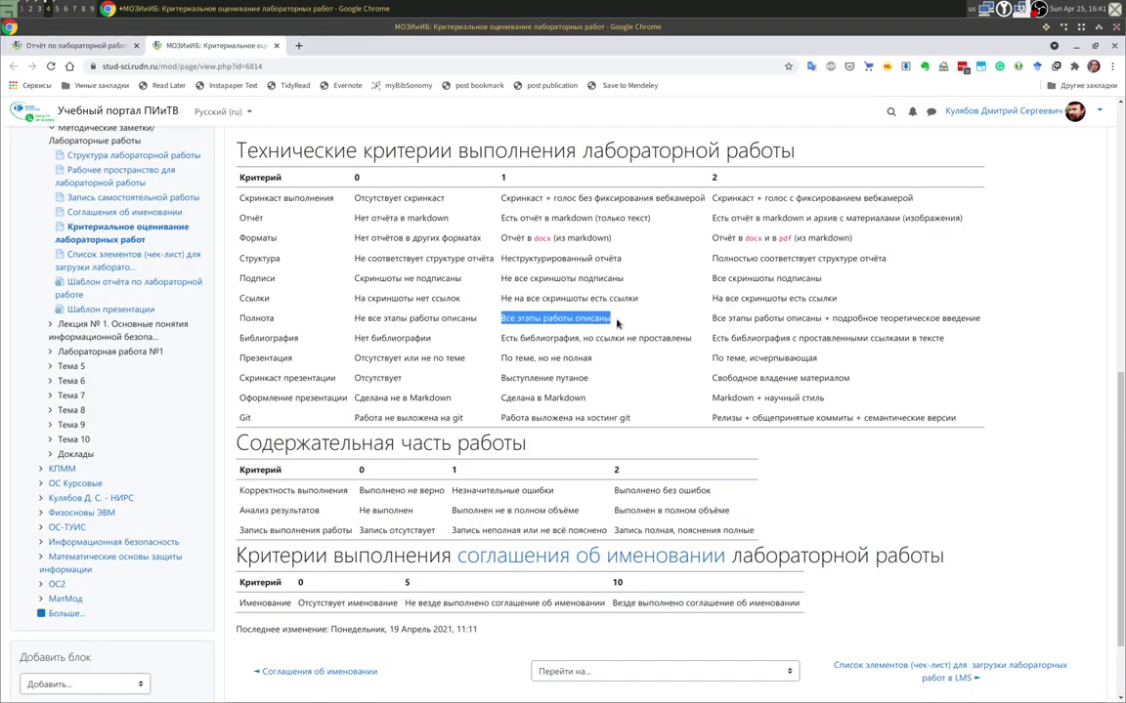
left_click(72, 48)
left_click(588, 371)
key("ctrl+v")
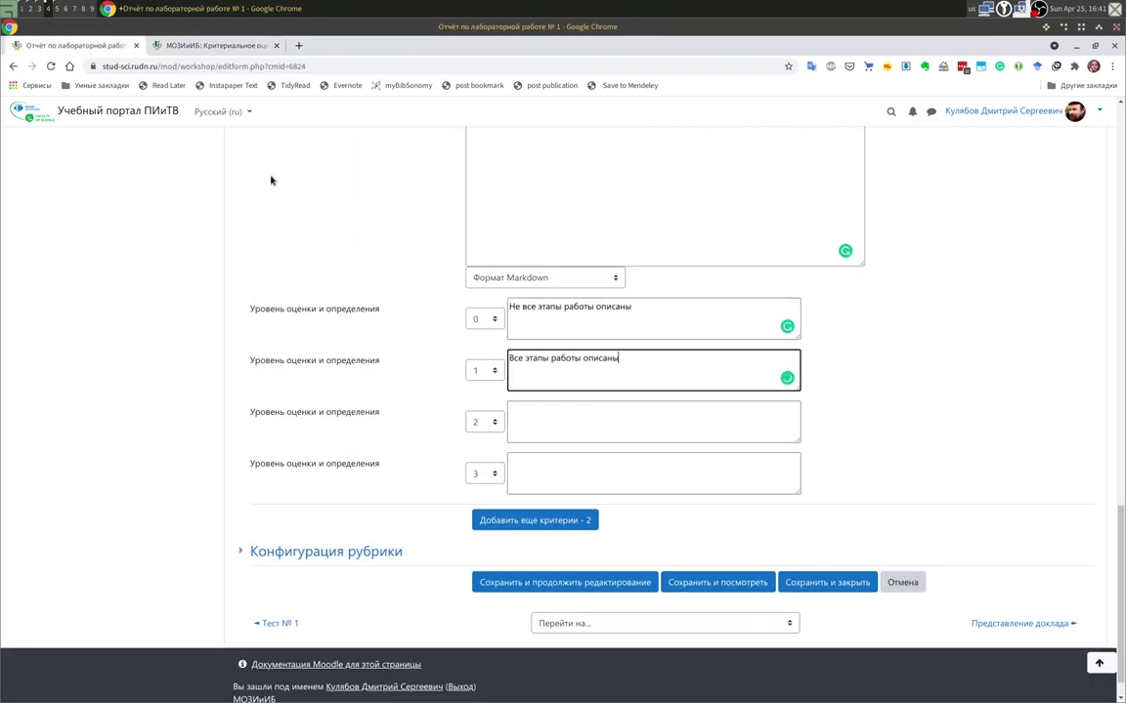
Copy "Все этапы работы описаны + подробное теоретическое введение" from the criteria table into the level 2 definition of Критерий 7.
left_click(215, 46)
left_click_drag(712, 318, 982, 323)
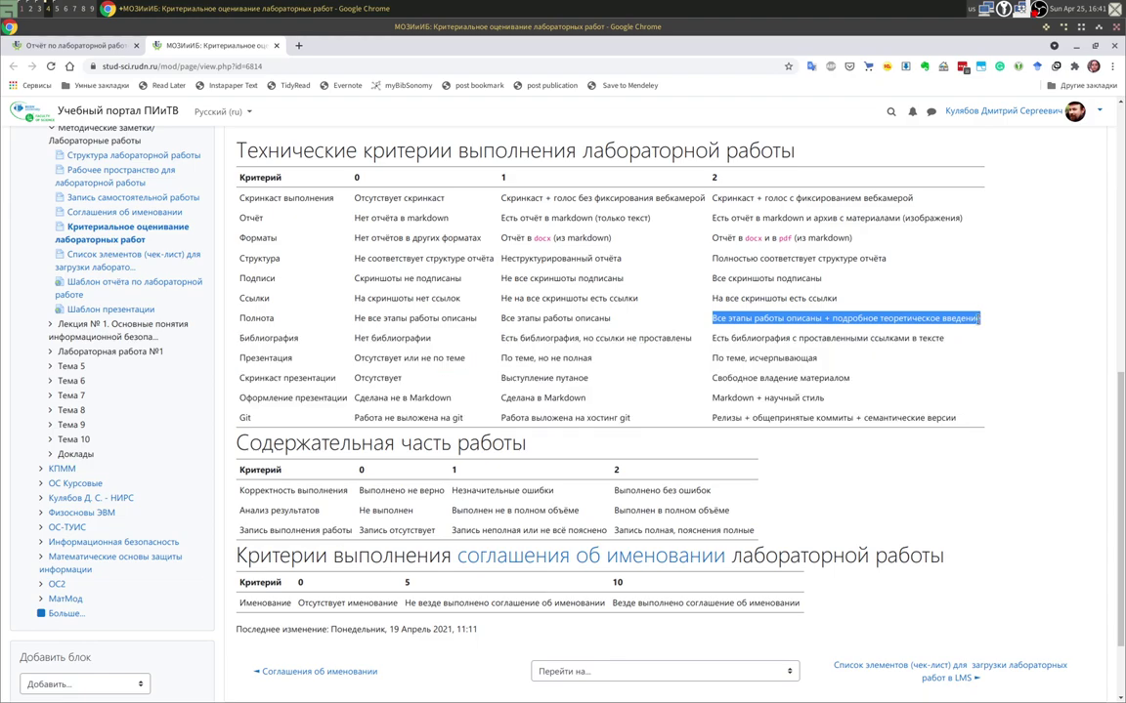
left_click(72, 46)
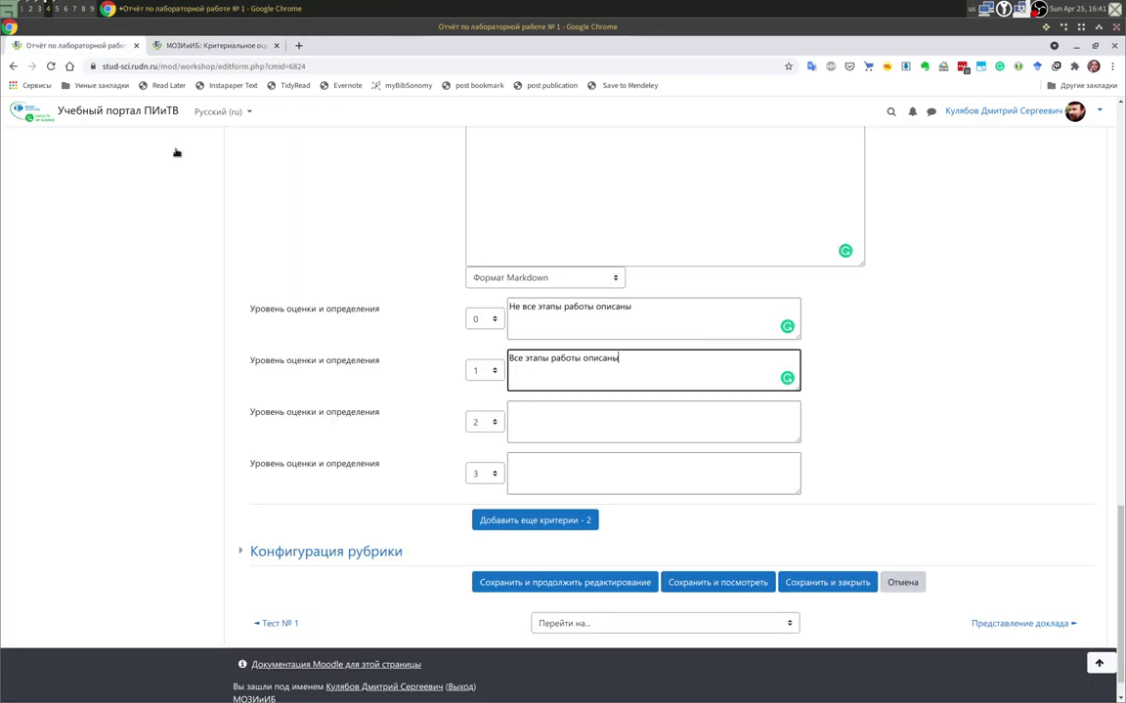
left_click(553, 411)
key("ctrl+v")
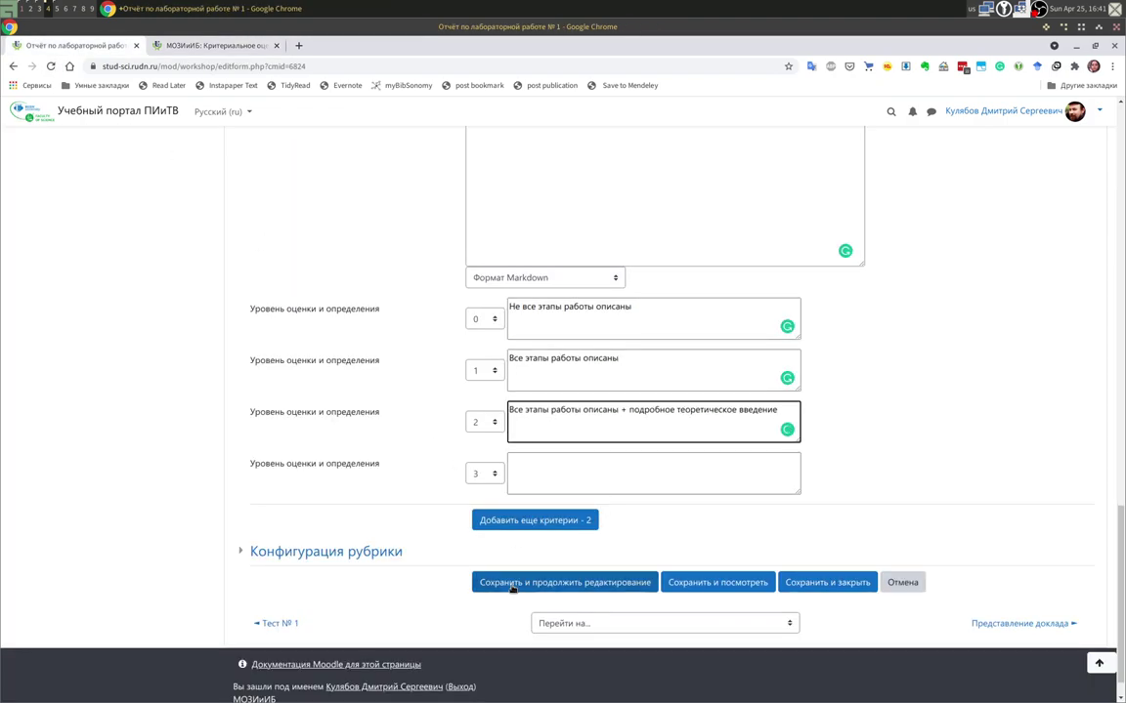
Add two more blank criteria to the rubric and expand Критерий 8.
left_click(516, 521)
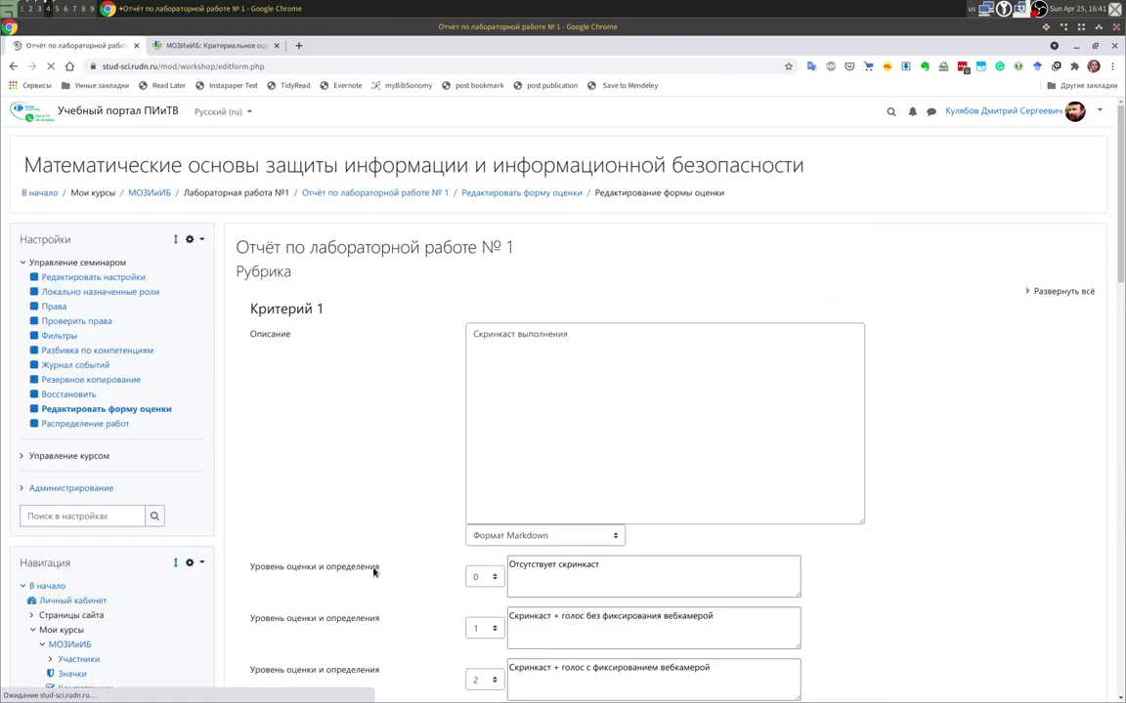
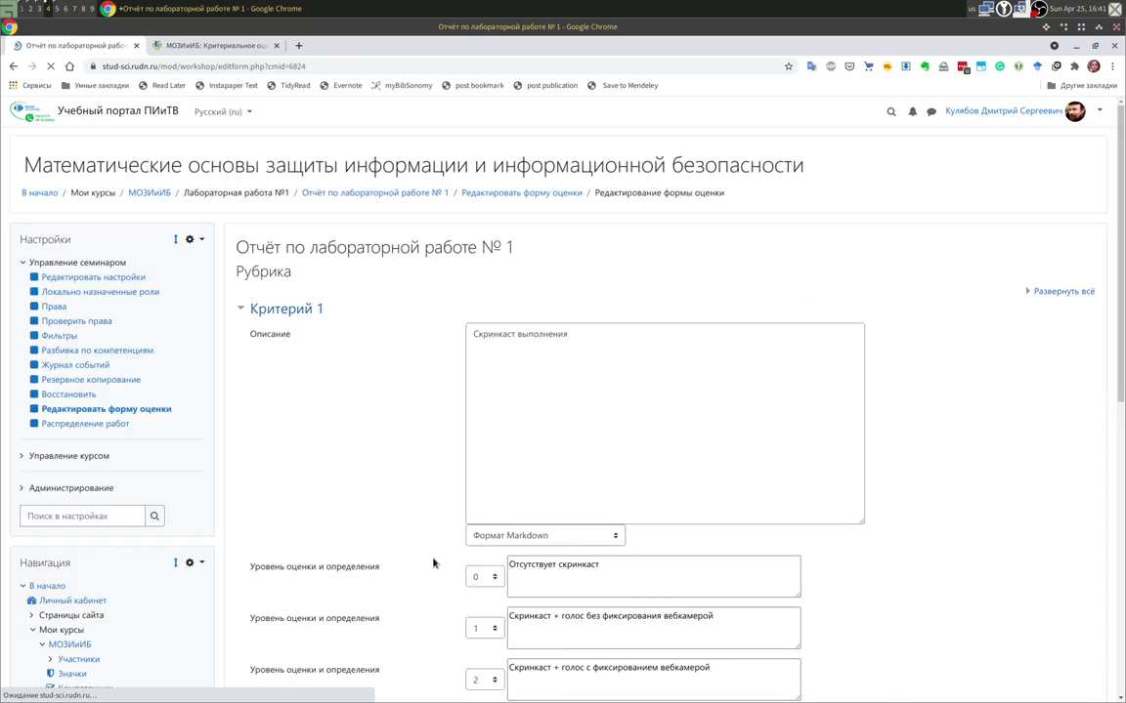
left_click(300, 391)
left_click(300, 391)
left_click(289, 425)
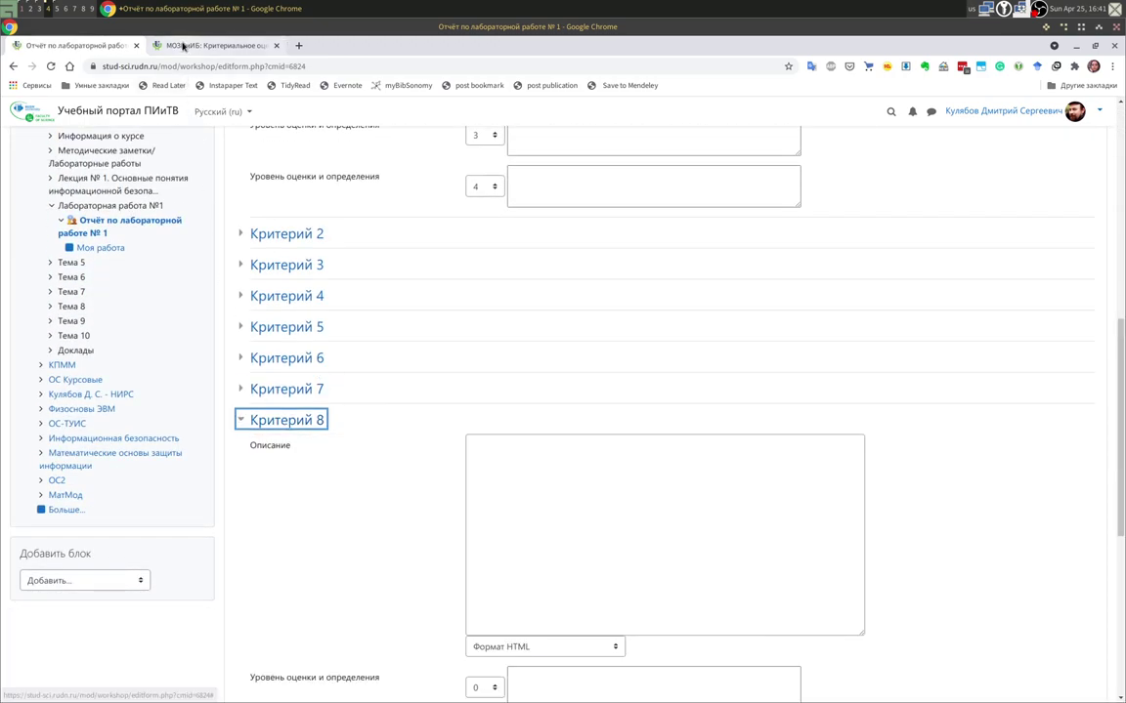
Copy "Библиография" from the criteria table as the description of Критерий 8 in Markdown format.
left_click(186, 45)
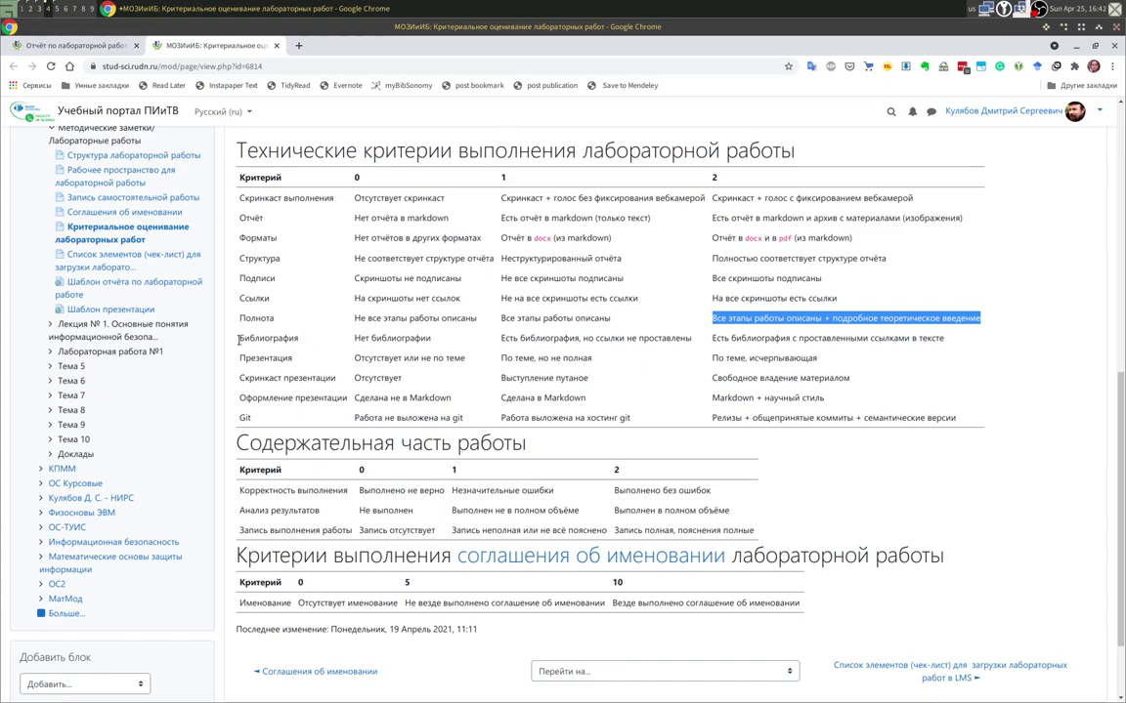
left_click_drag(238, 338, 282, 338)
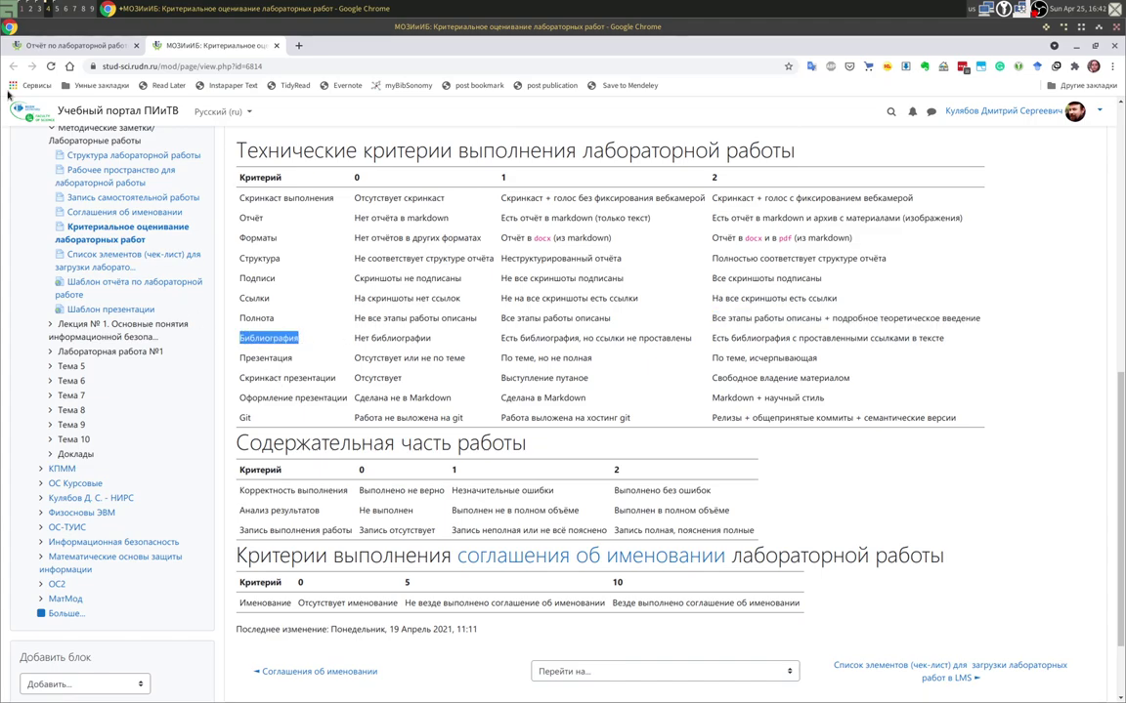
left_click(68, 45)
left_click(520, 455)
type("Библиография")
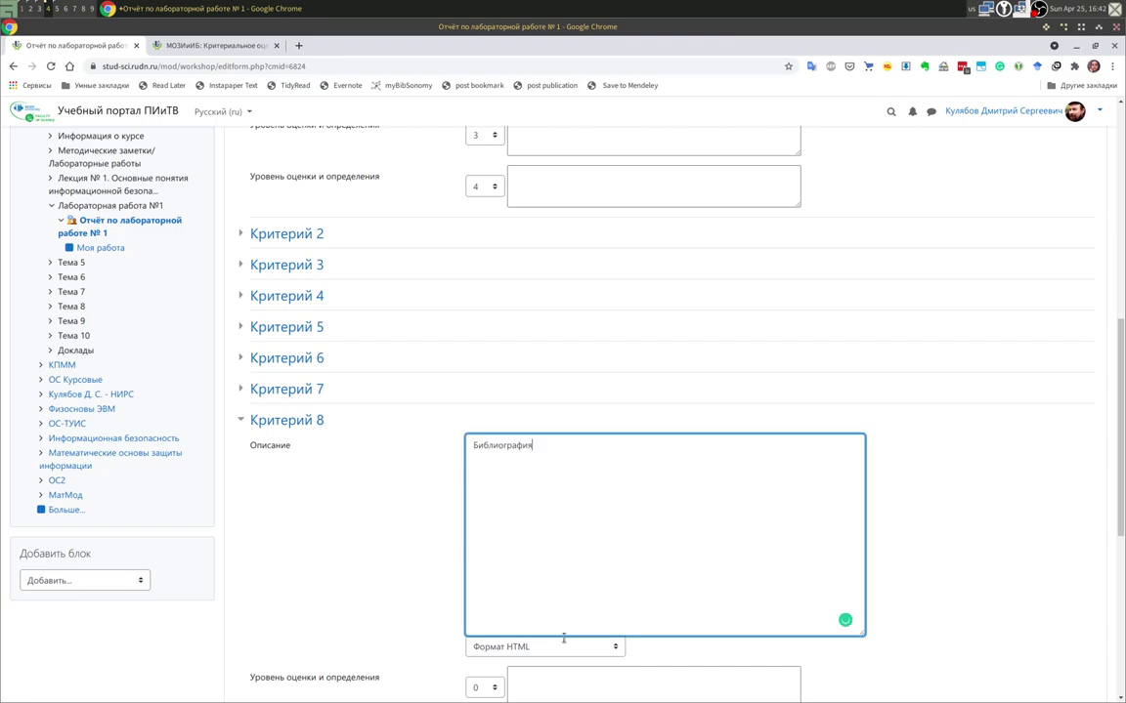
left_click(545, 648)
scroll(532, 616, "down", 1)
left_click(533, 585)
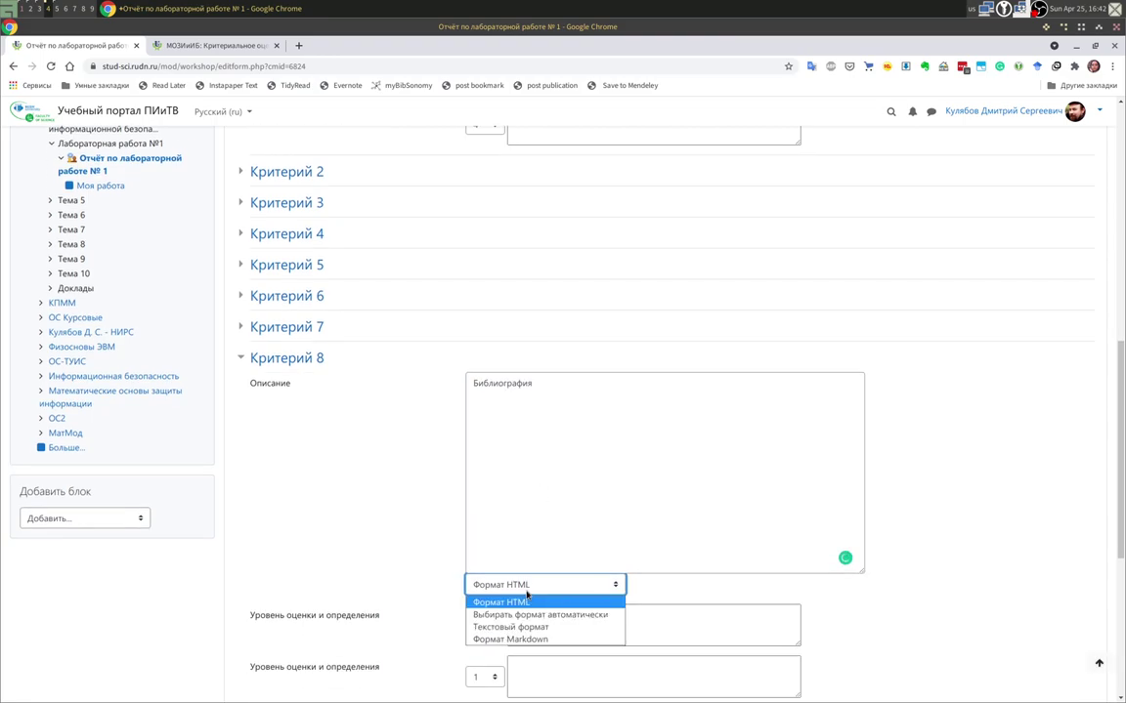
left_click(519, 640)
Copy "Нет библиографии" from the criteria table into the level 0 definition of Критерий 8.
scroll(358, 505, "down", 5)
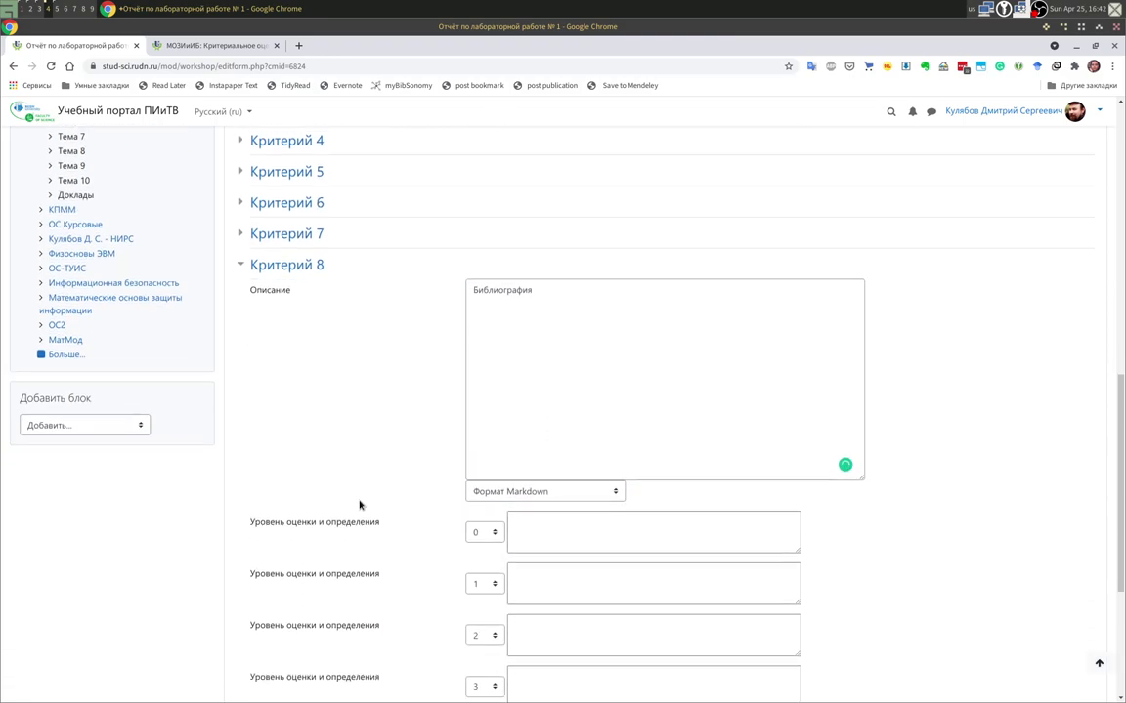
left_click(221, 45)
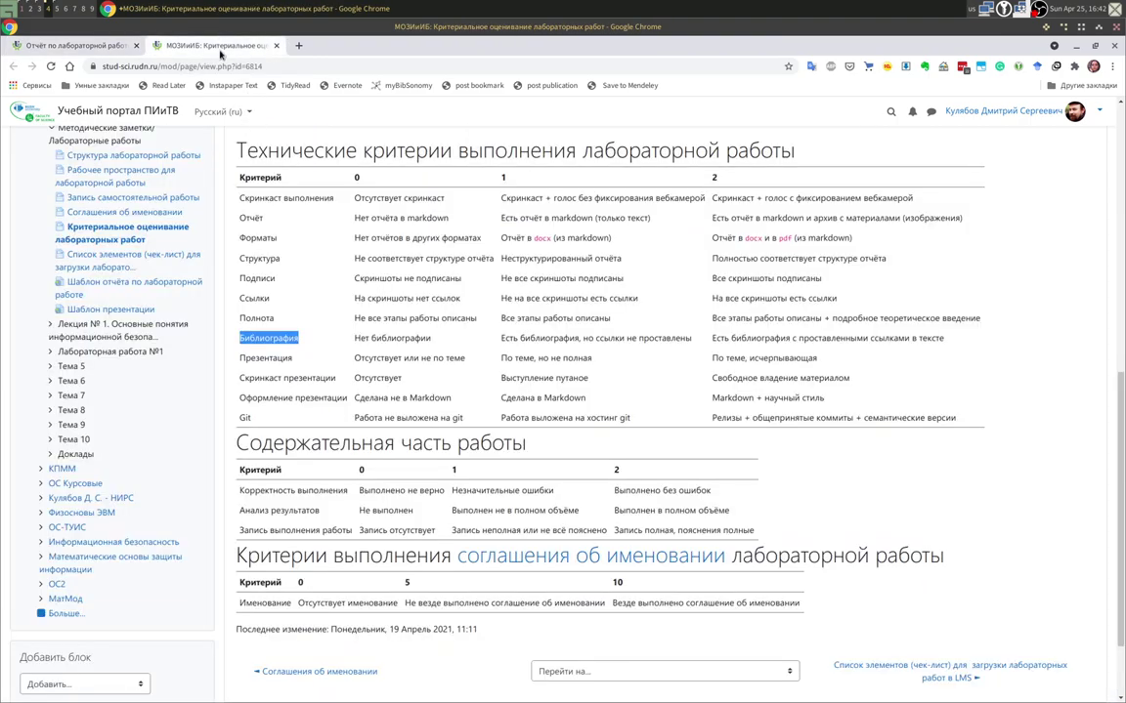
left_click_drag(354, 338, 431, 340)
key("ctrl+c")
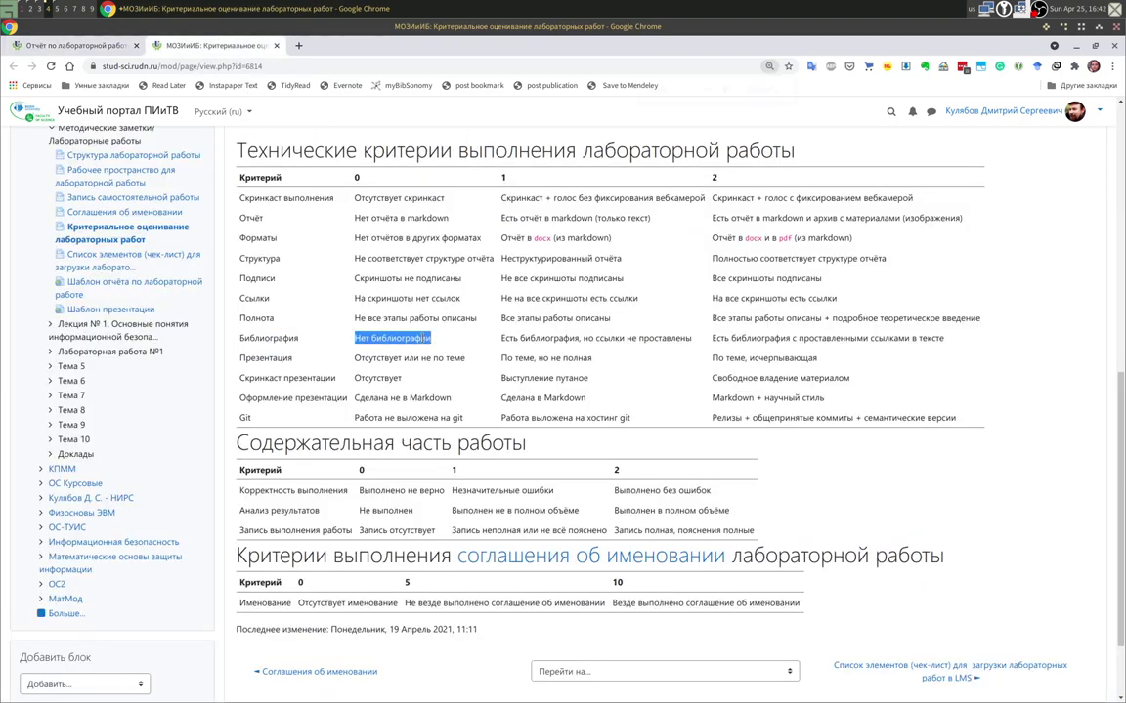
key("ctrl+plus")
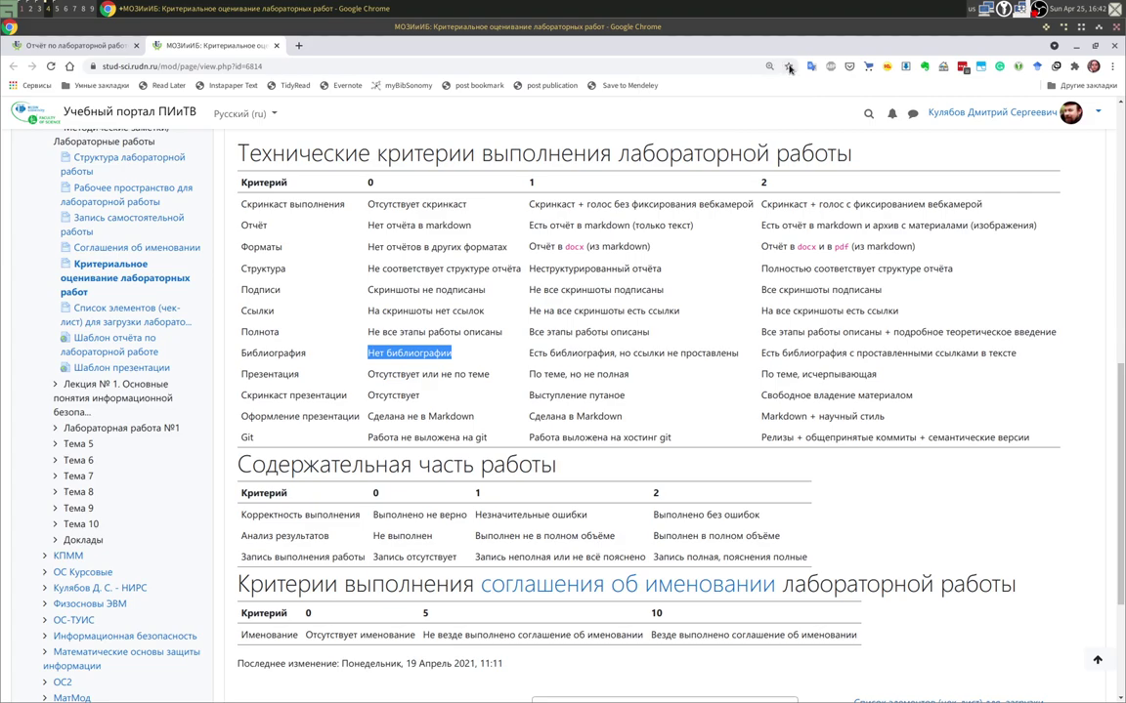
key("ctrl+minus")
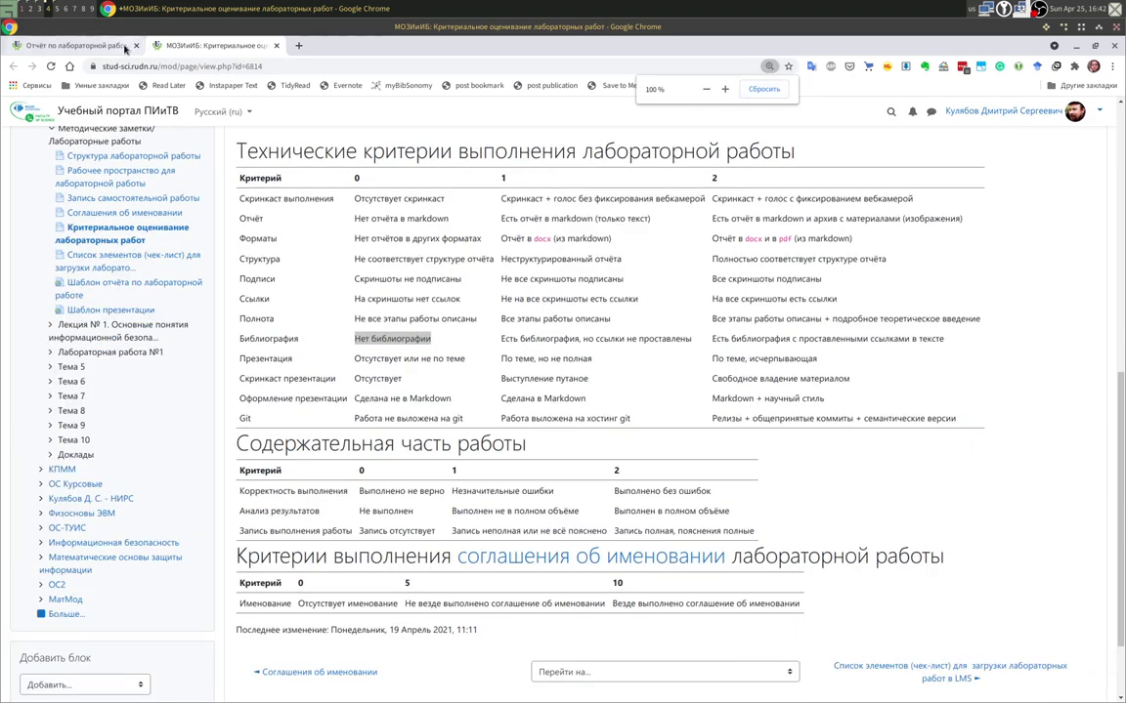
left_click(74, 45)
left_click(582, 256)
key("ctrl+v")
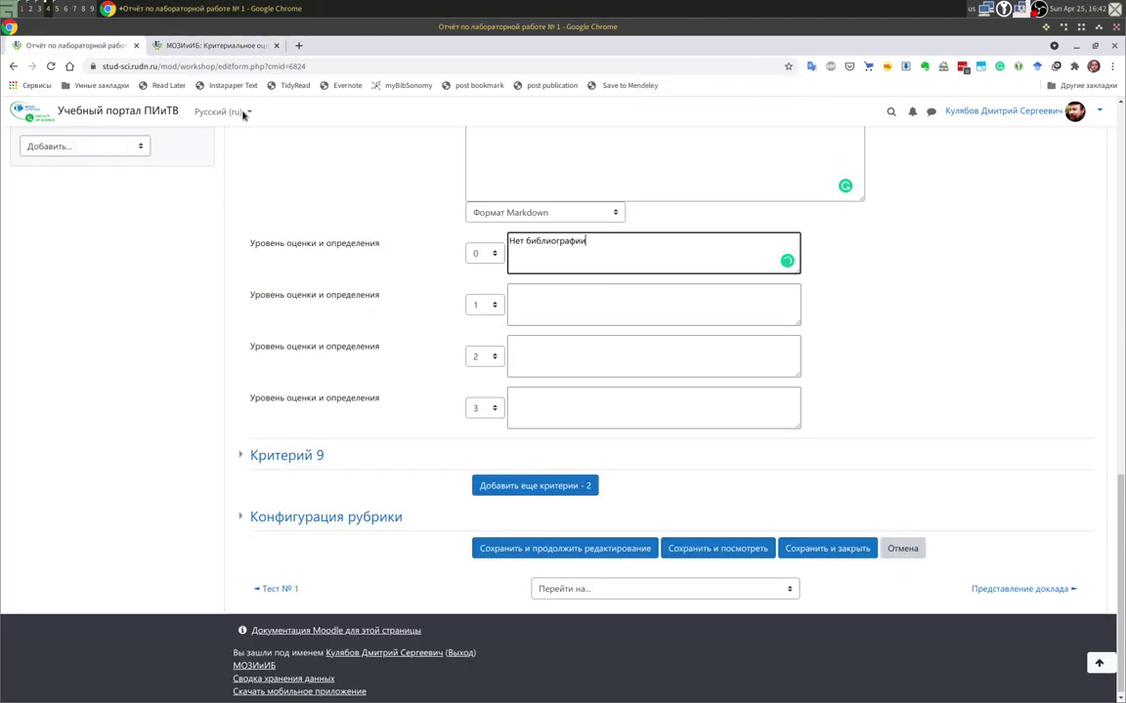
Copy "Есть библиография, но ссылки не проставлены" from the criteria table into the level 1 definition of Критерий 8.
left_click(210, 45)
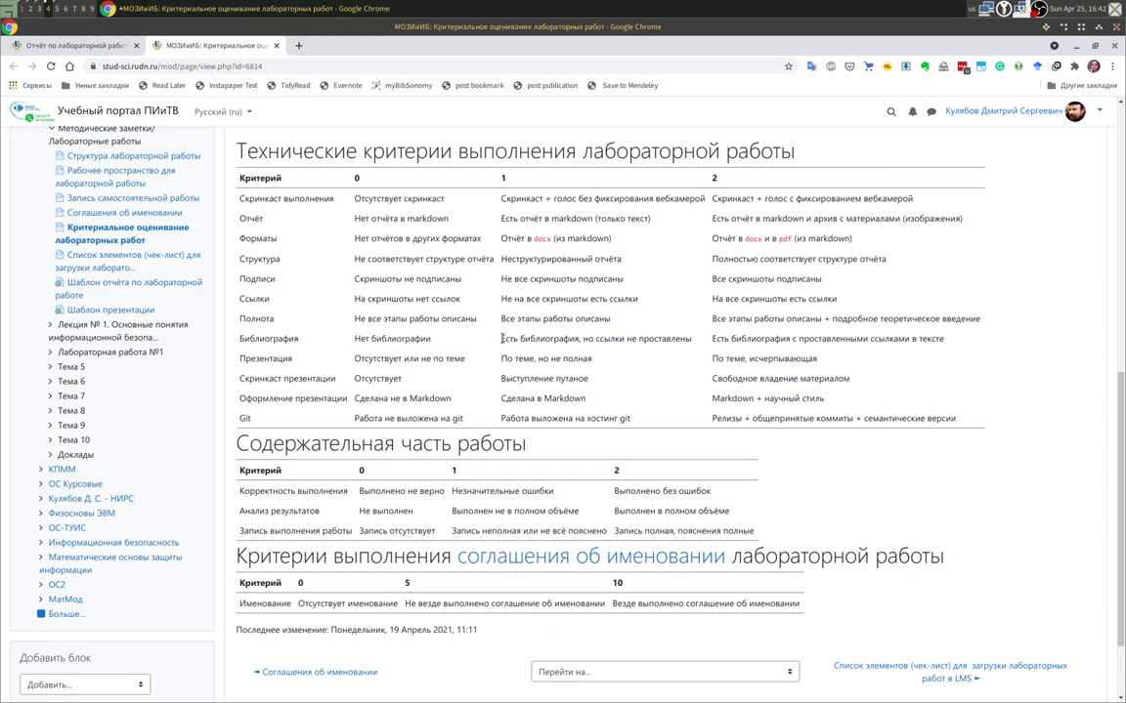
left_click_drag(501, 338, 694, 344)
key("ctrl+c")
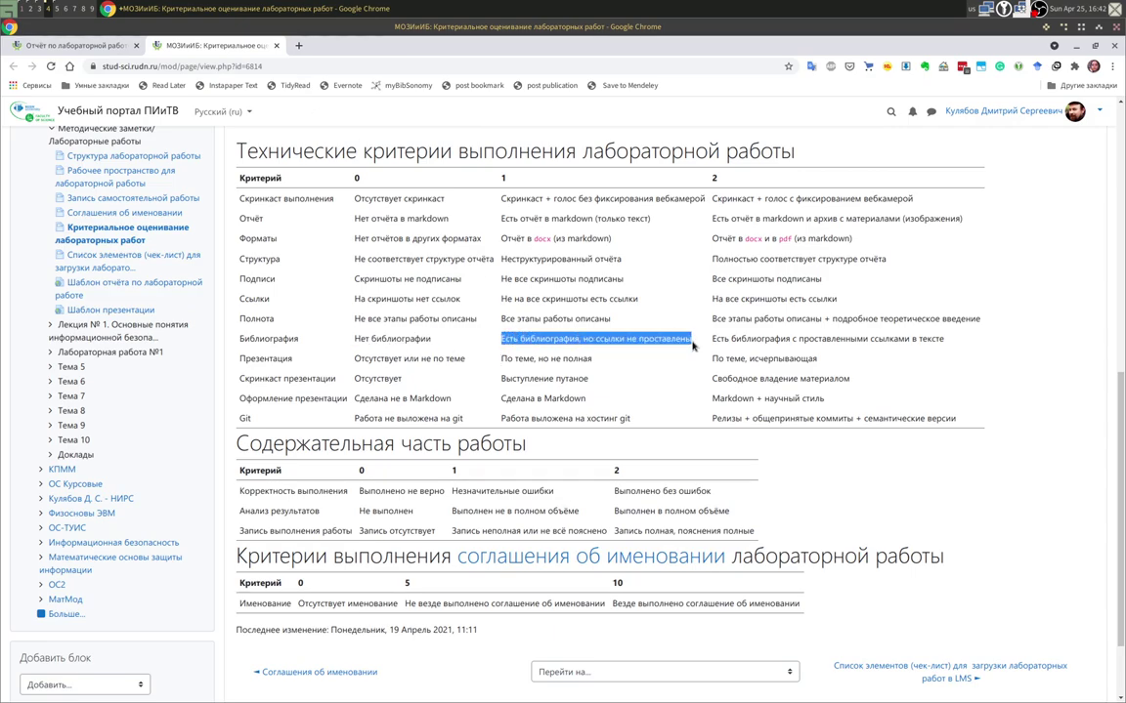
left_click(86, 45)
left_click(550, 302)
key("ctrl+v")
Copy "Есть библиография с проставленными ссылками в тексте" from the criteria table into the level 2 definition of Критерий 8.
left_click(543, 362)
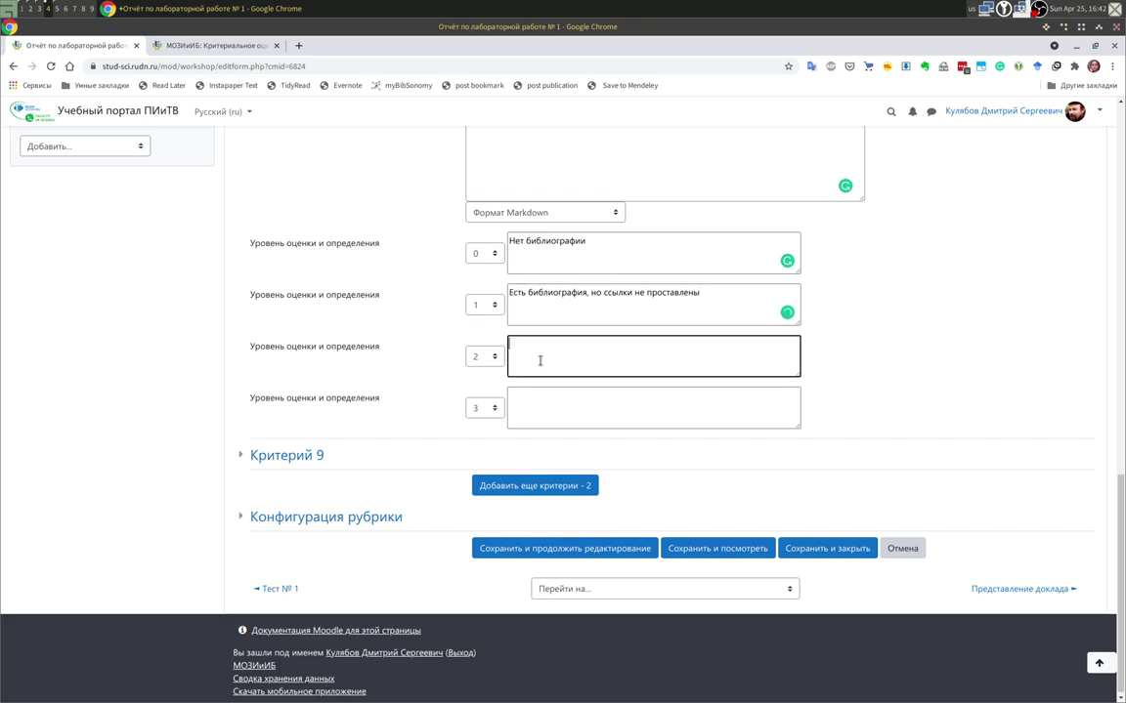
left_click(210, 45)
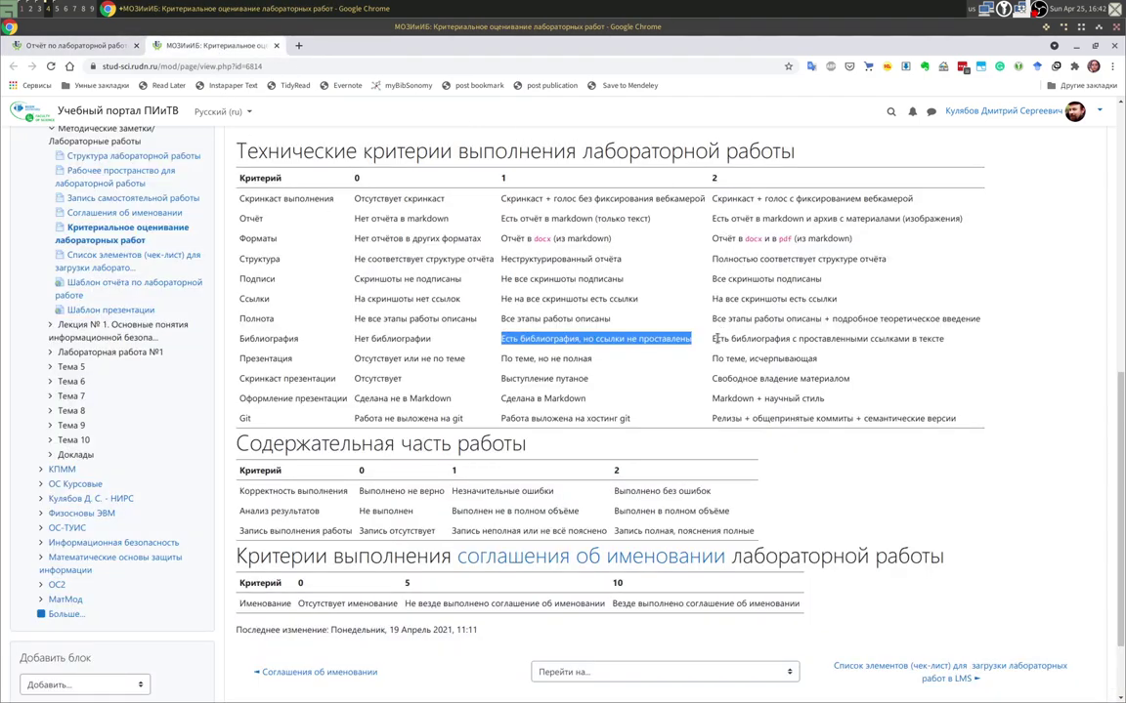
left_click_drag(712, 338, 935, 338)
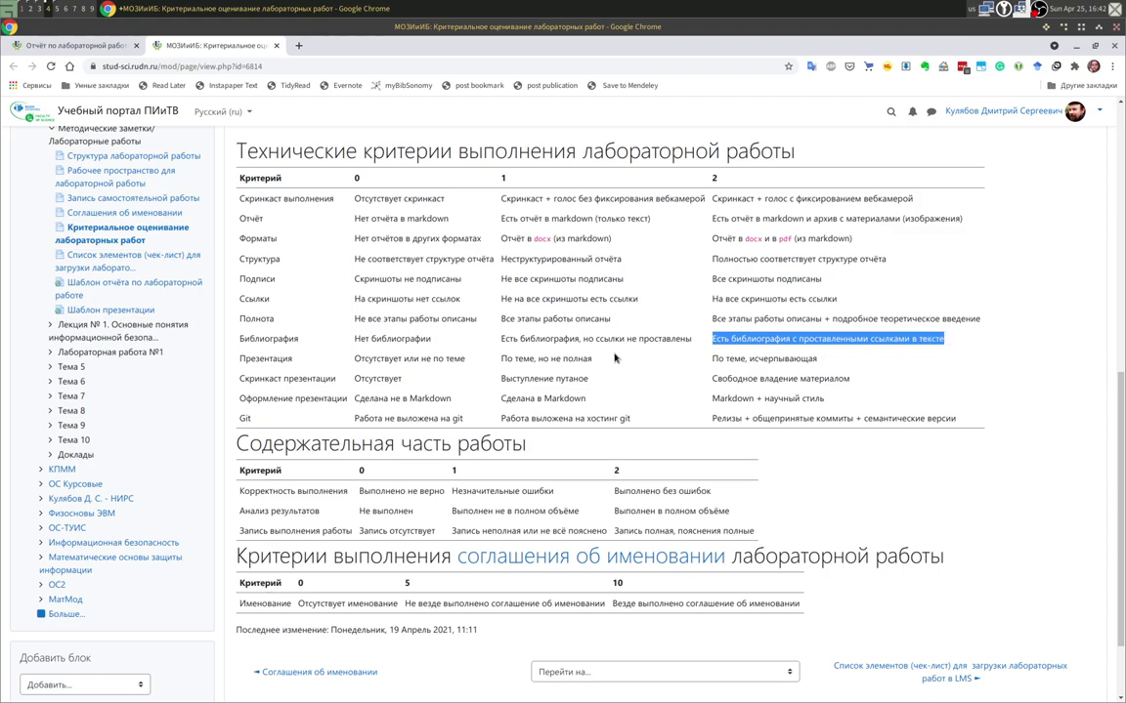
left_click(74, 45)
type("Есть библиография с проставленными ссылками в тексте")
Expand Критерий 9 and copy "Презентация" from the criteria table as its description in Markdown format.
left_click(277, 465)
left_click(220, 45)
left_click_drag(241, 359, 303, 359)
key("ctrl+c")
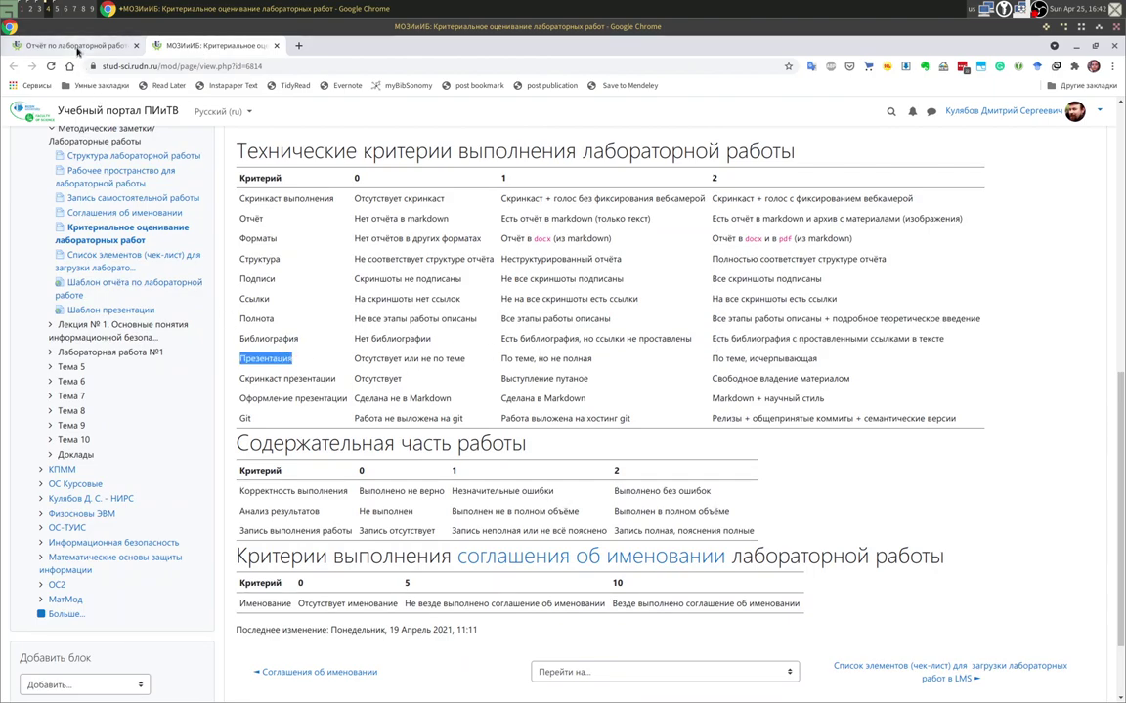
left_click(73, 45)
left_click(517, 495)
key("ctrl+v")
scroll(508, 524, "down", 5)
left_click(518, 239)
left_click(498, 291)
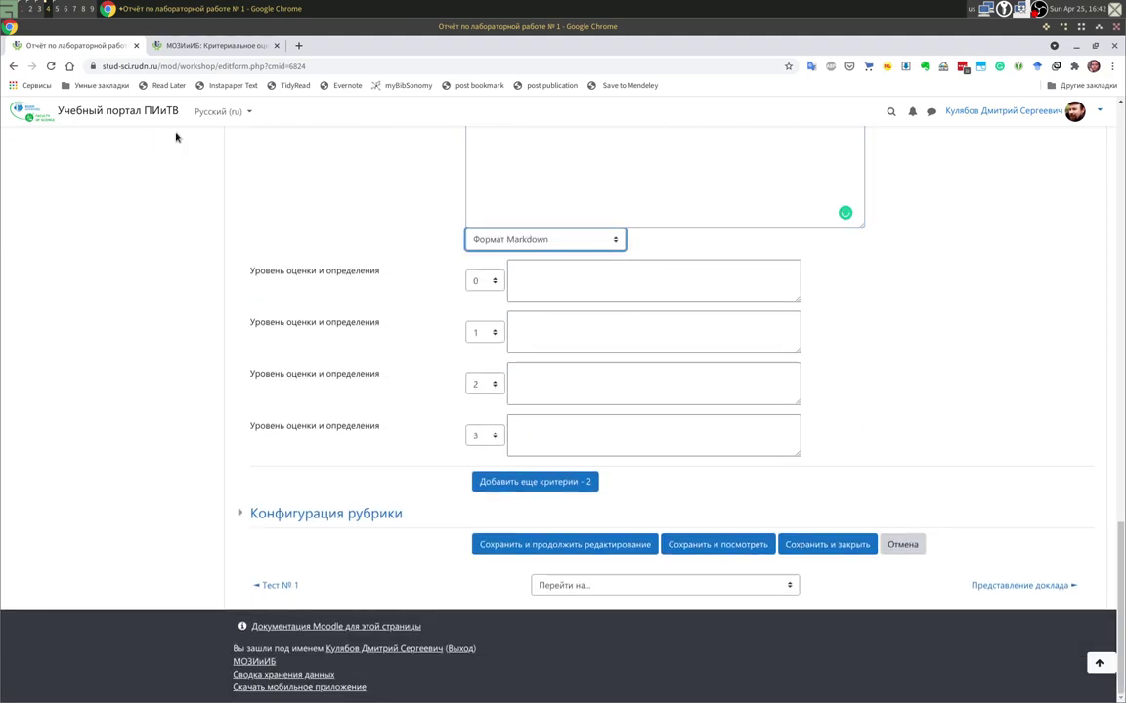
Copy "Отсутствует или не по теме" from the criteria table into the level 0 definition of Критерий 9.
left_click(215, 45)
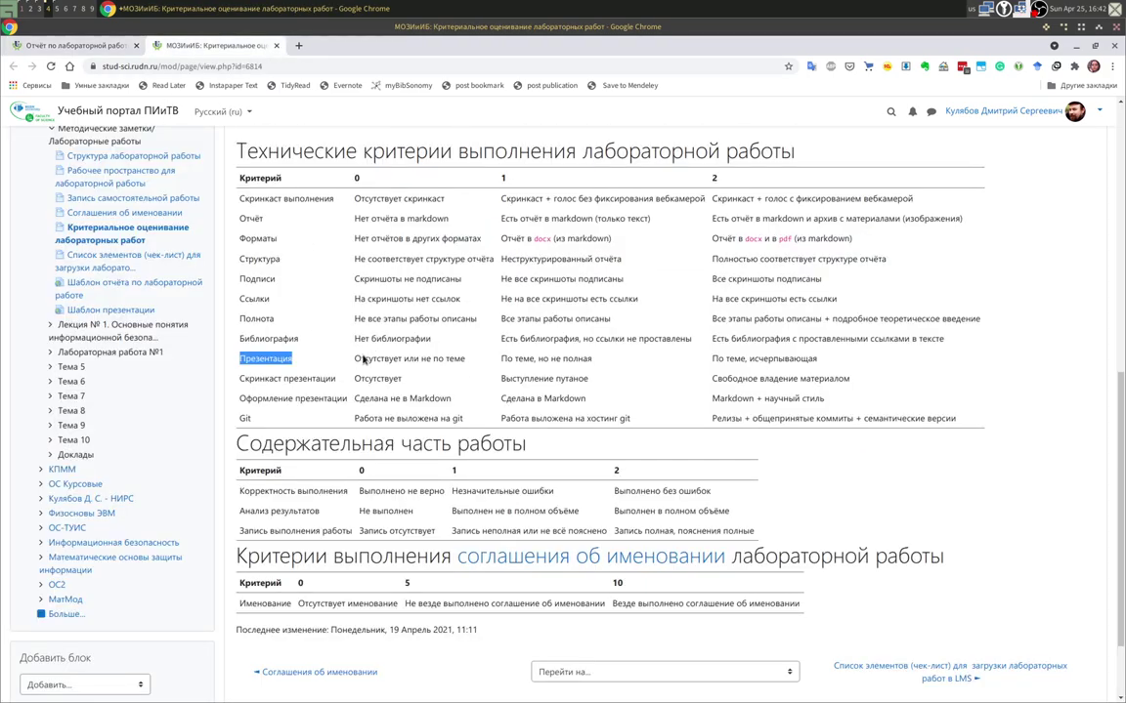
left_click_drag(354, 361, 466, 364)
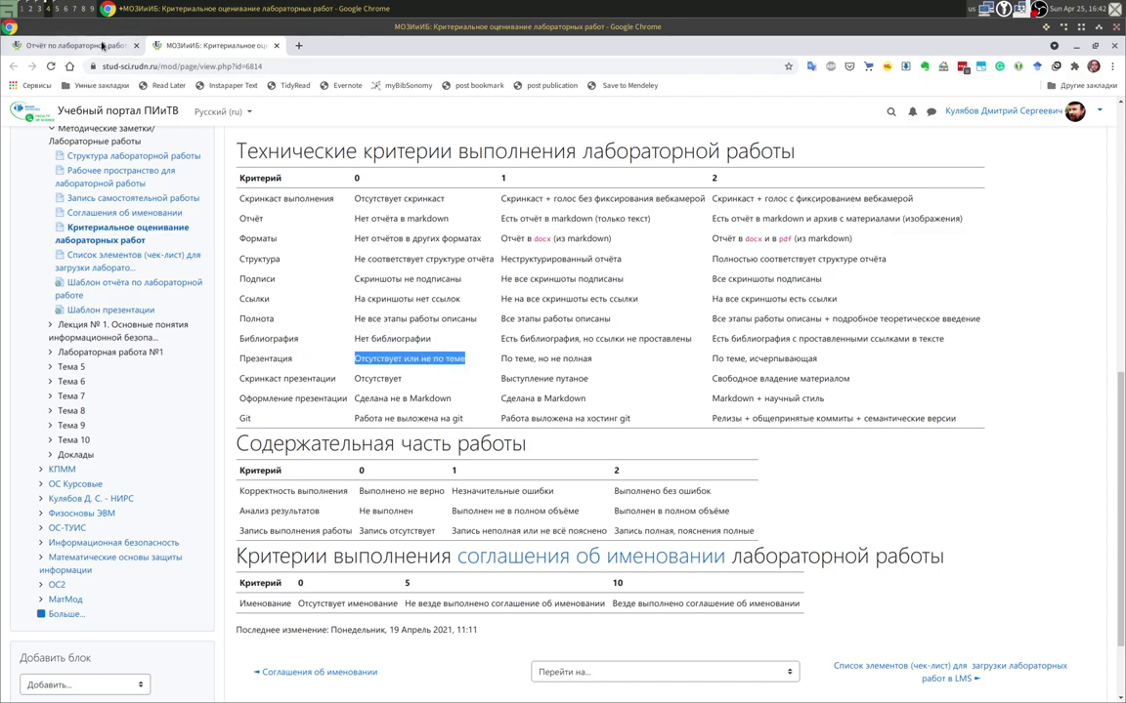
left_click(76, 45)
left_click(604, 283)
key("ctrl+v")
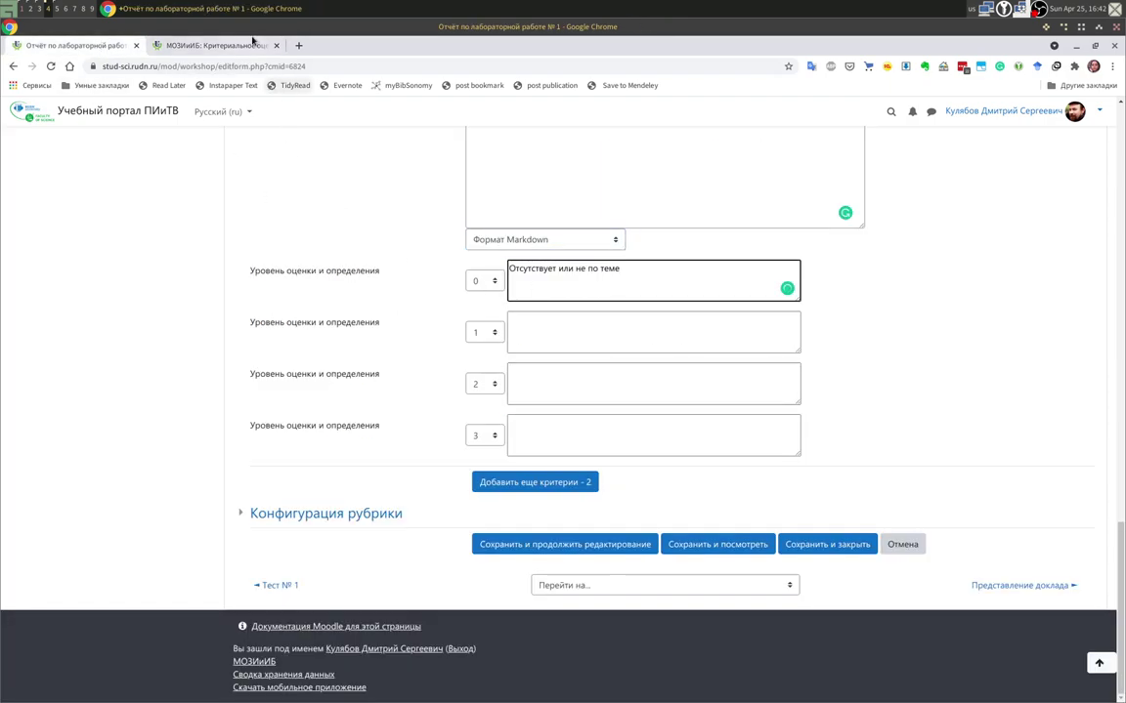
Copy "По теме, но не полная" from the criteria table into the level 1 definition of Критерий 9.
left_click(225, 45)
left_click_drag(504, 364, 588, 360)
key("ctrl+c")
left_click(76, 45)
left_click(550, 337)
key("ctrl+v")
Copy "По теме, исчерпывающая" from the criteria table into the level 2 definition of Критерий 9.
left_click(538, 388)
left_click(214, 46)
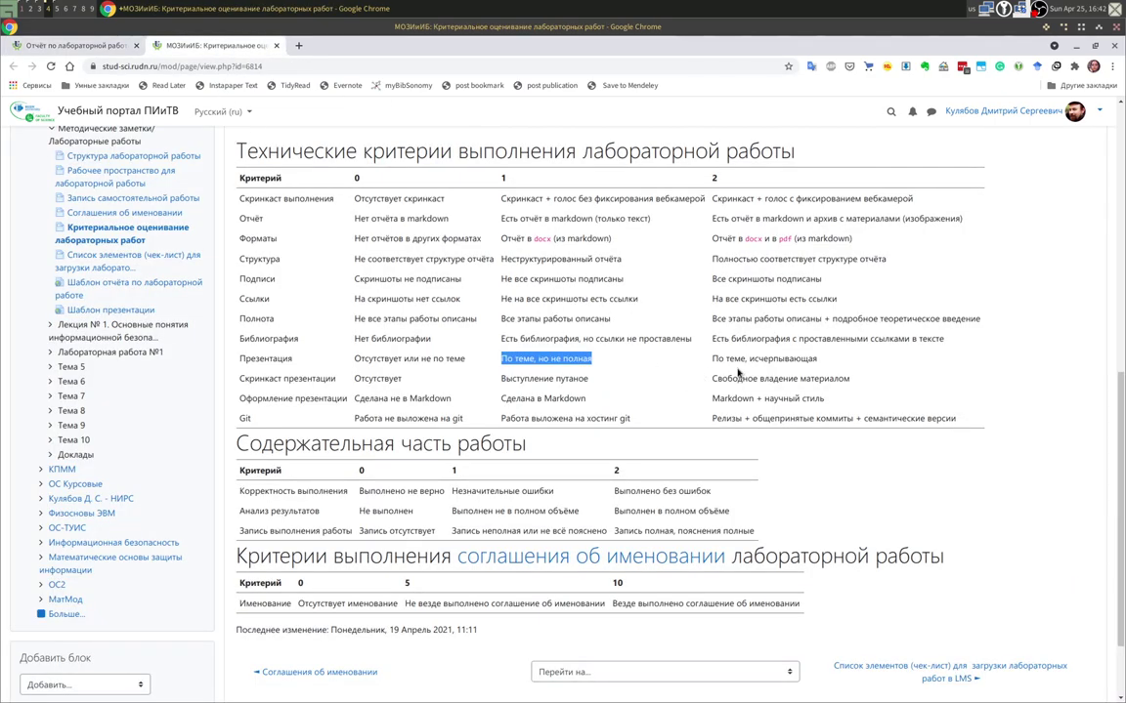
left_click_drag(712, 358, 825, 364)
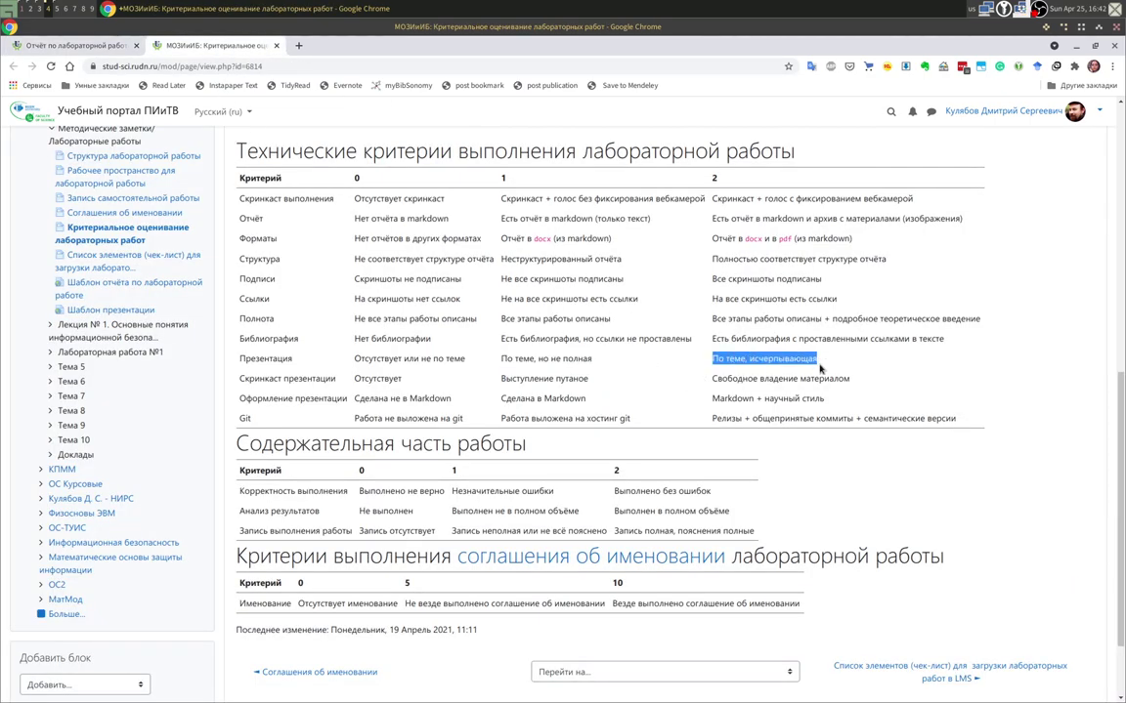
left_click(76, 45)
key("ctrl+v")
Add two more blank criteria after Критерий 9 and save the rubric, keeping it open for editing.
left_click(505, 485)
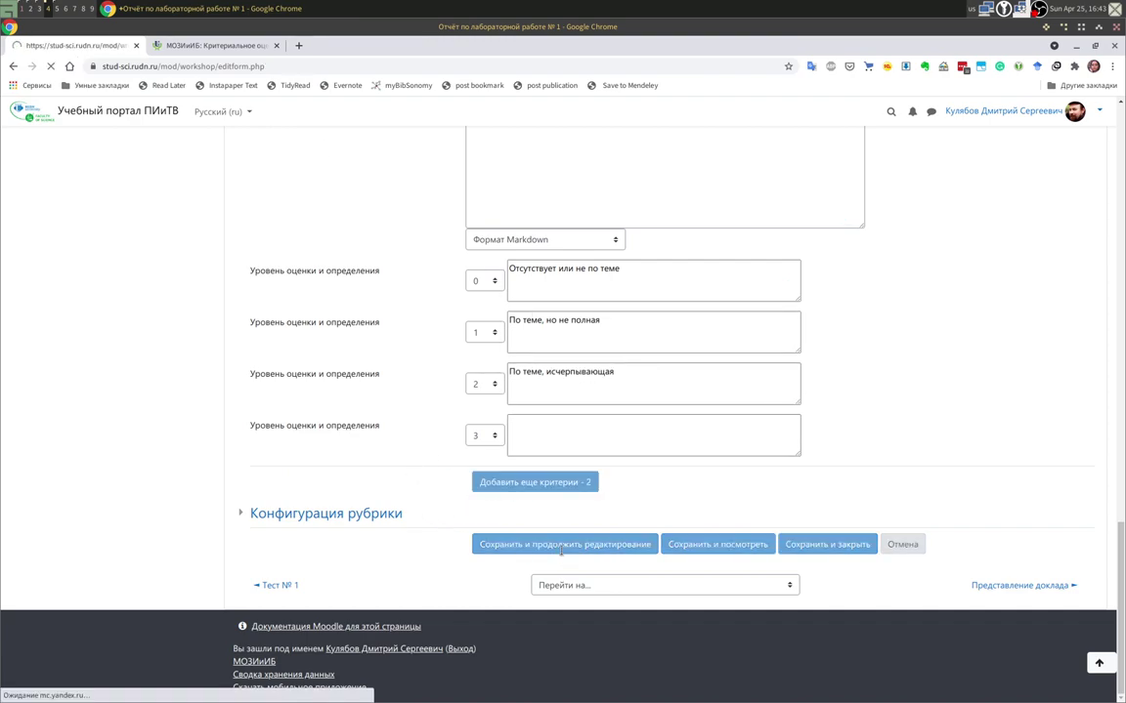
scroll(548, 572, "down", 20)
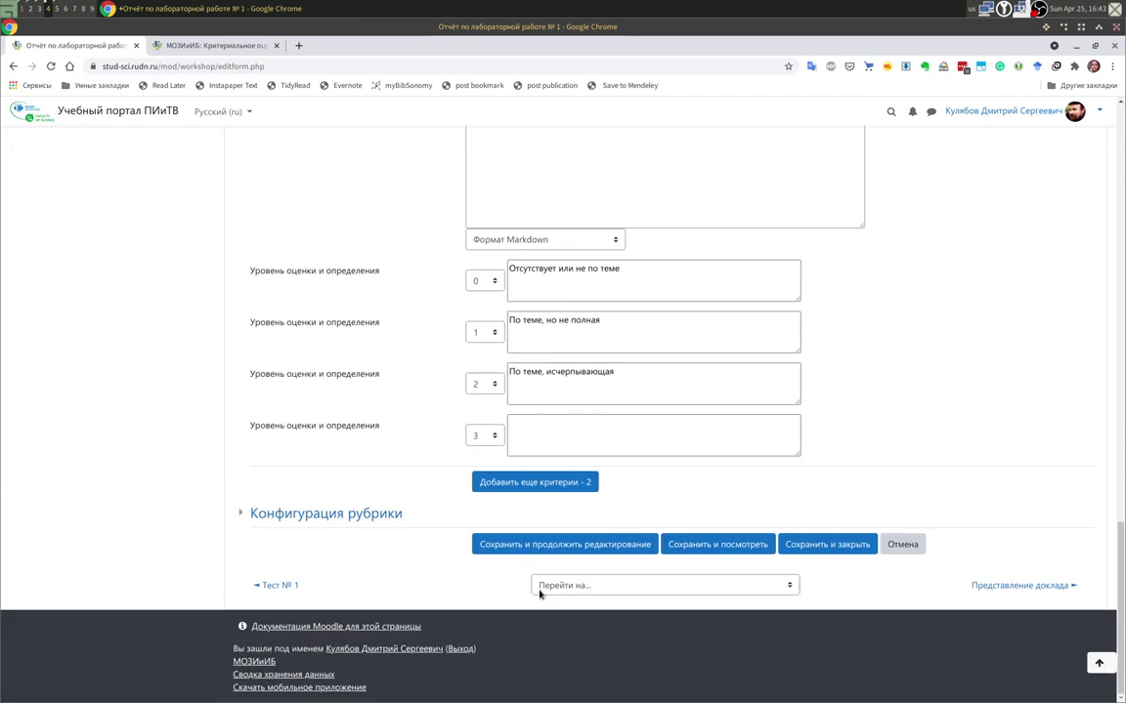
left_click(538, 552)
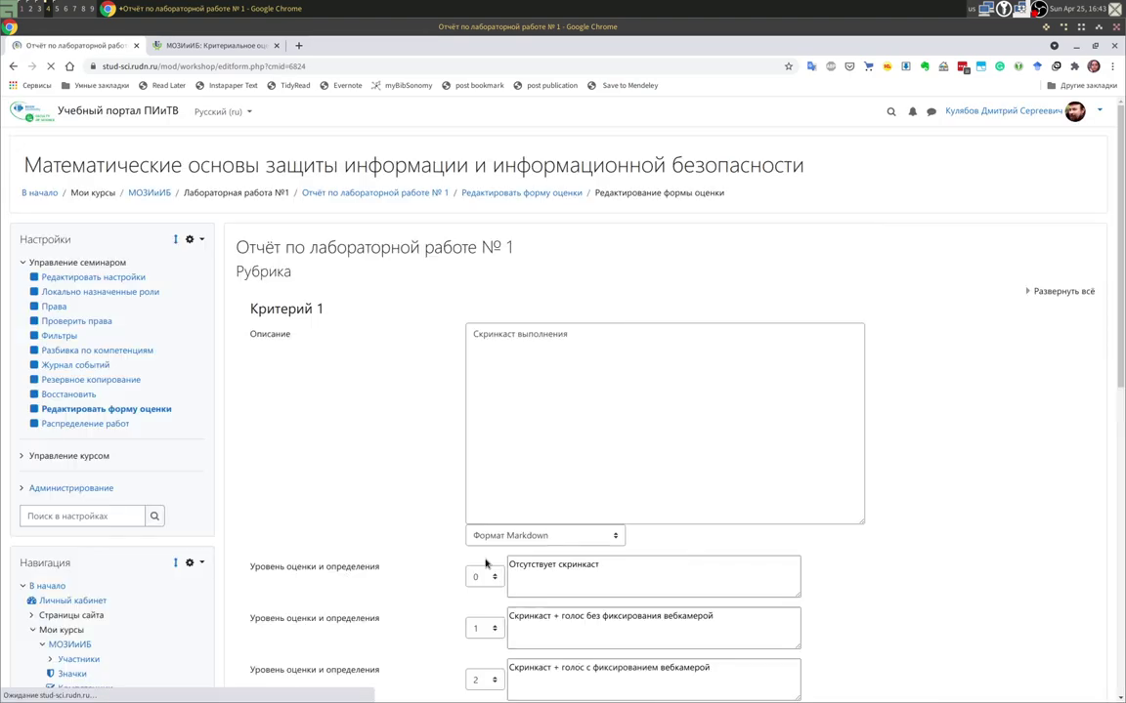
Expand Критерий 10 and copy "Скринкаст презентации" from the criteria table as its description in Markdown format.
scroll(469, 557, "down", 5)
scroll(411, 538, "down", 3)
left_click(284, 390)
left_click(285, 390)
left_click(275, 422)
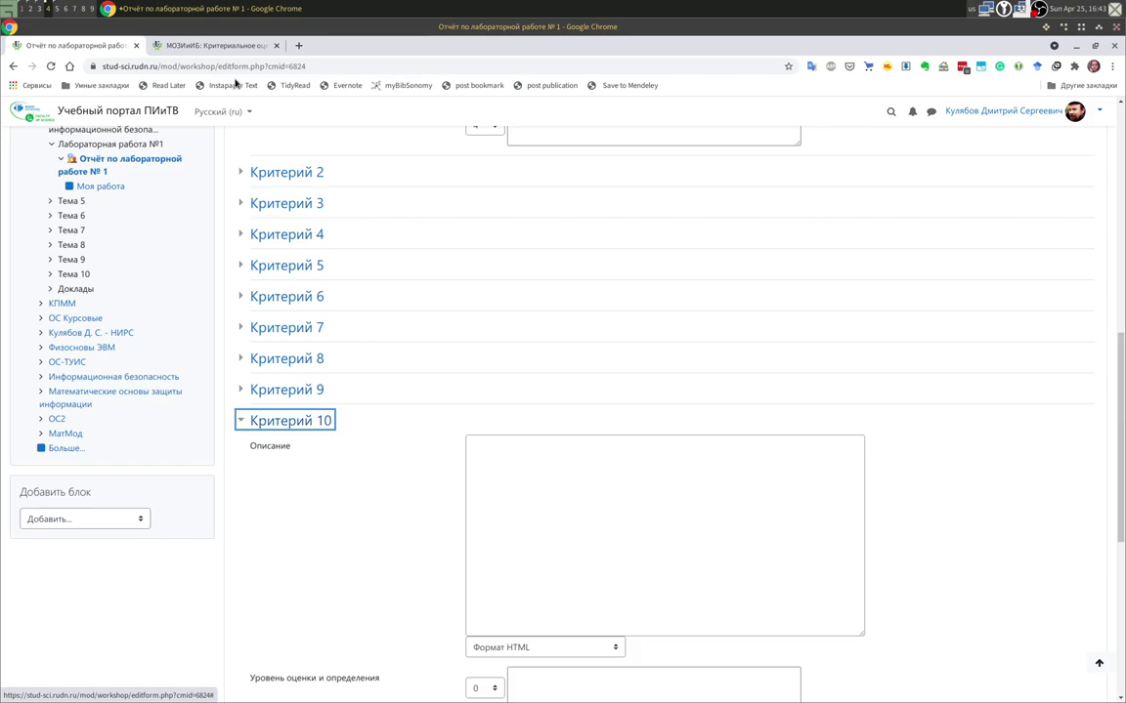
left_click(223, 45)
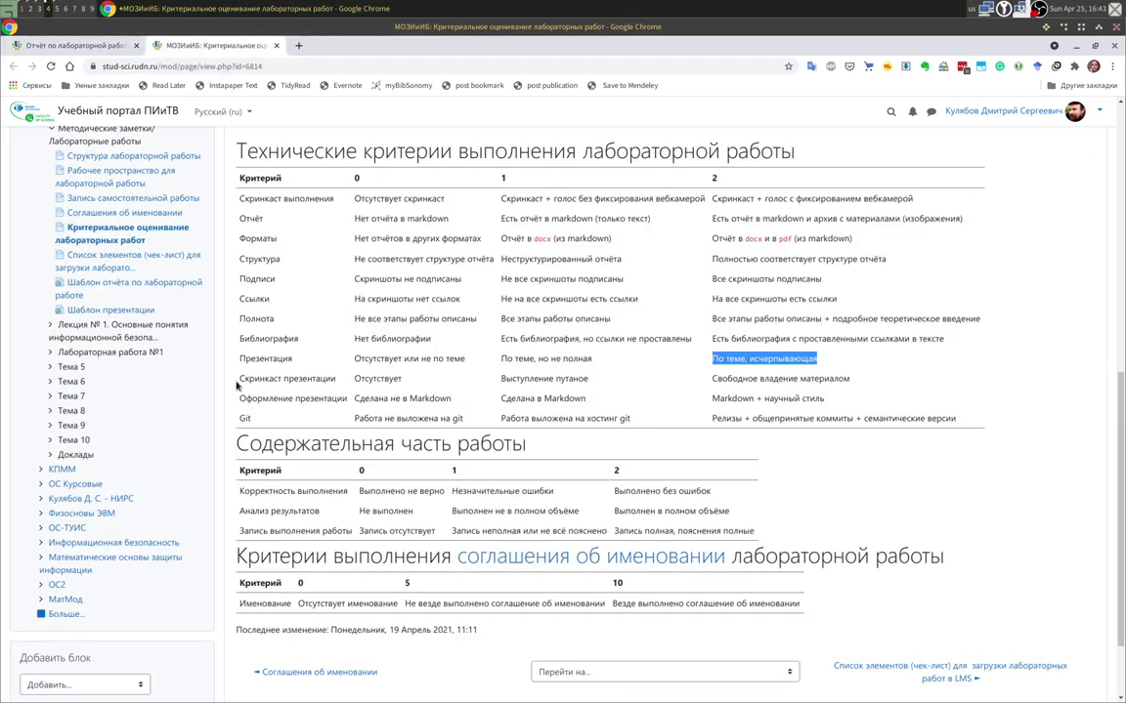
left_click_drag(239, 381, 313, 379)
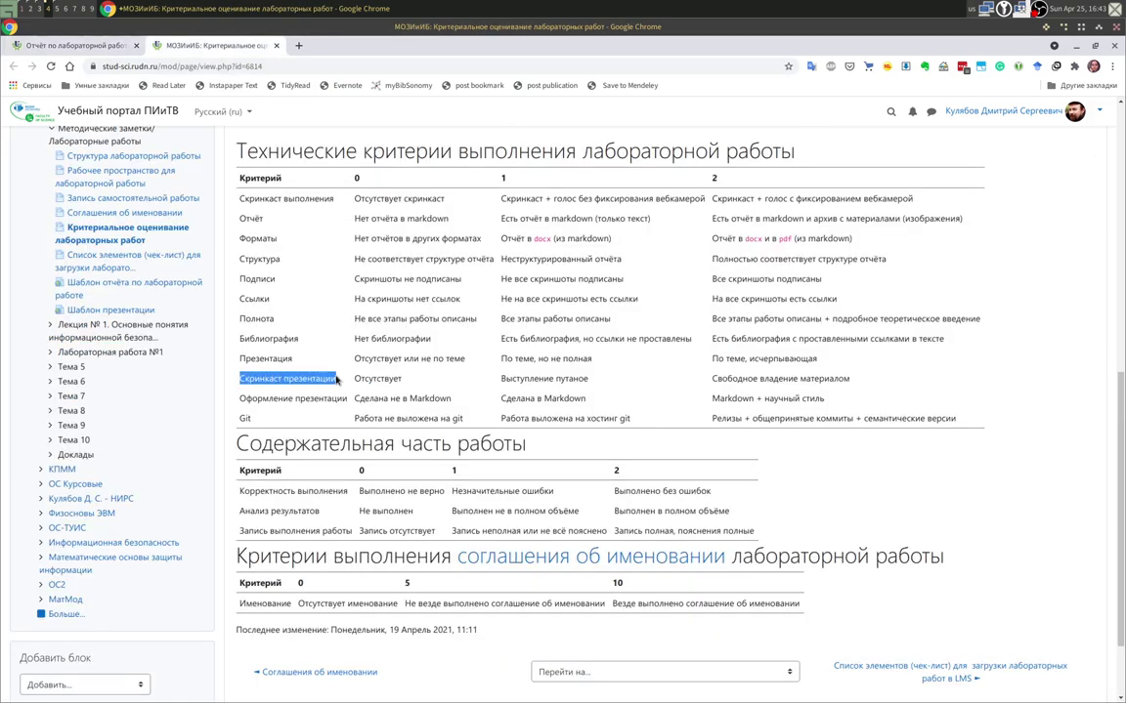
left_click(112, 46)
left_click(555, 496)
key("ctrl+v")
scroll(543, 518, "down", 3)
left_click(535, 369)
left_click(535, 422)
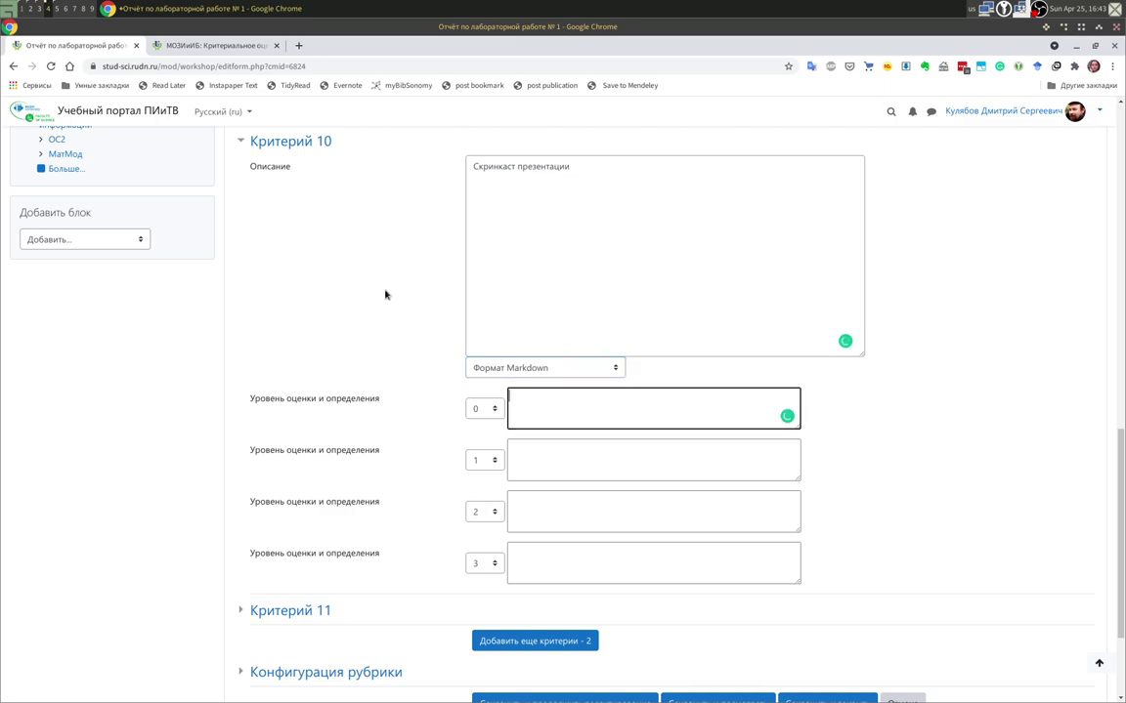
Copy "Отсутствует" from the Скринкаст презентации row of the criteria table into the level 0 definition of Критерий 10.
left_click(210, 46)
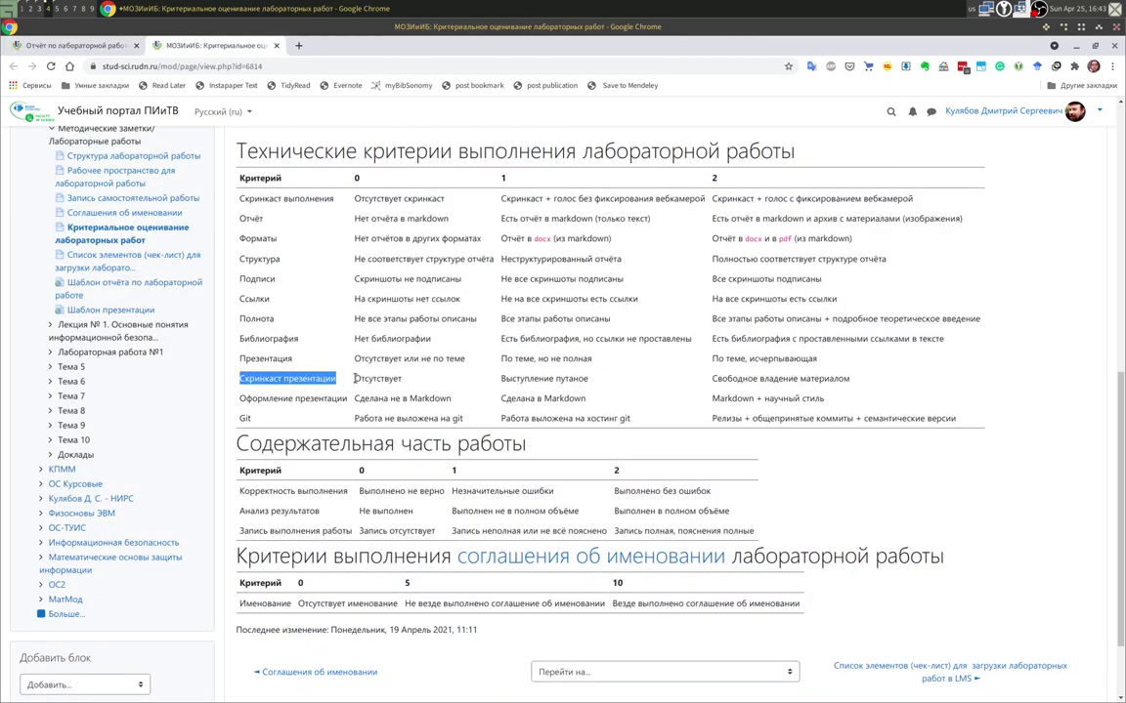
left_click_drag(355, 378, 403, 378)
left_click(108, 45)
left_click(543, 404)
Copy "Выступление путаное" from the criteria table into the level 1 definition of Критерий 10.
left_click(530, 443)
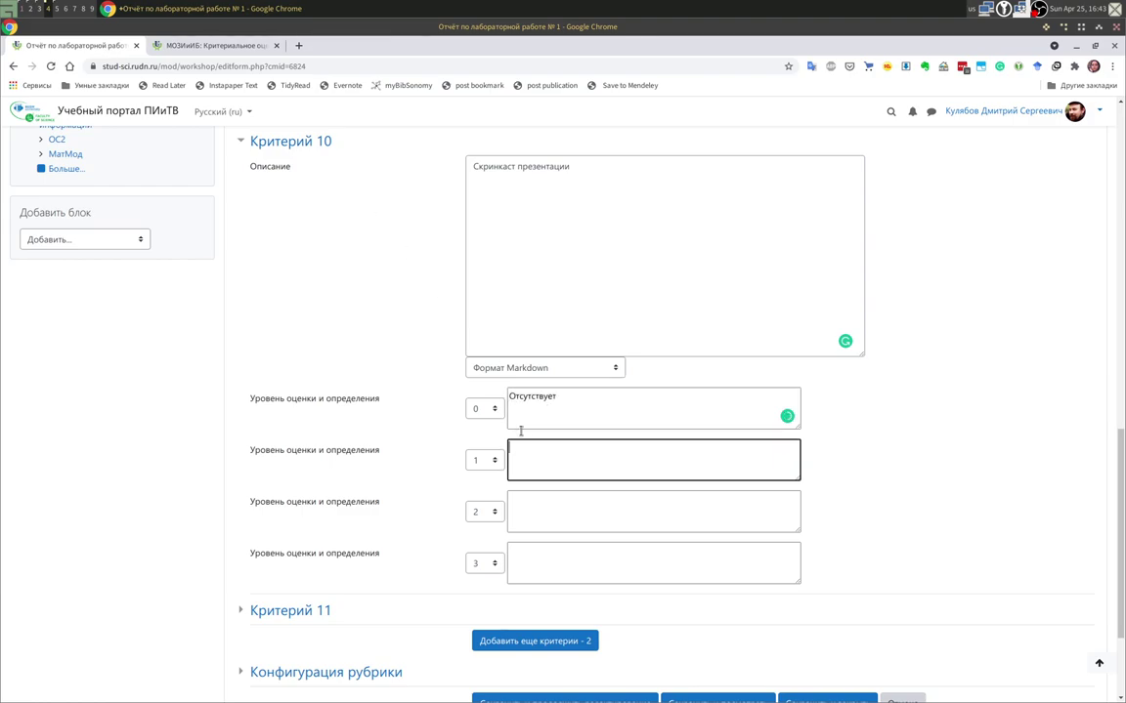
left_click(227, 48)
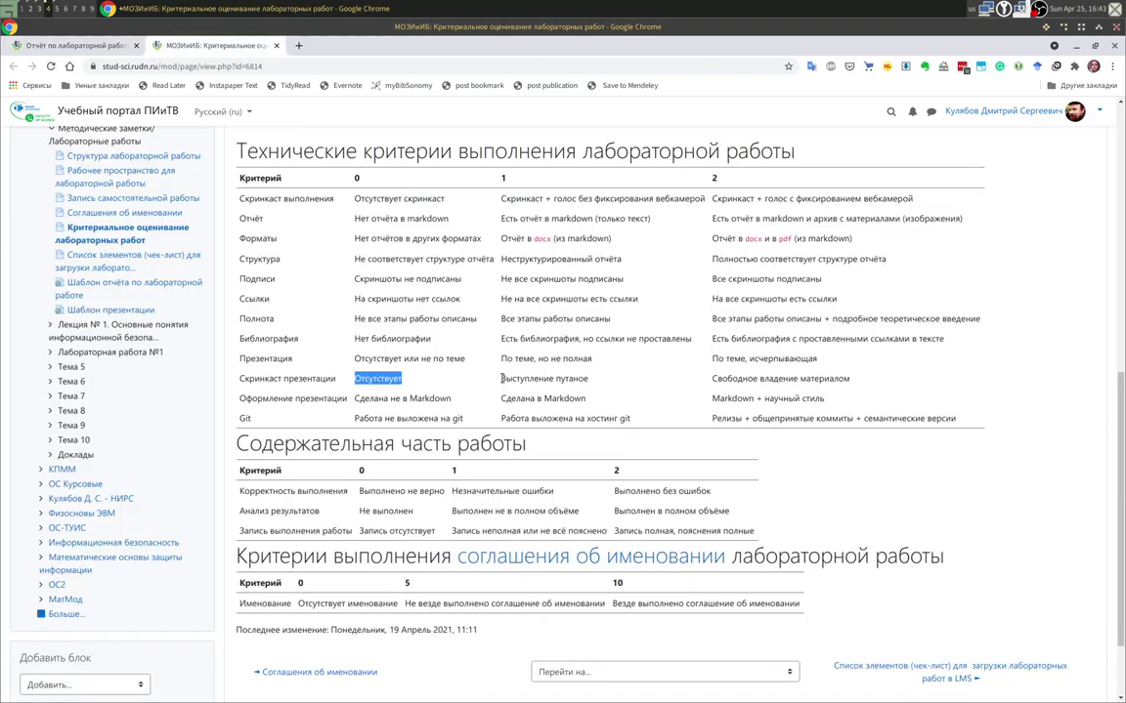
left_click_drag(501, 378, 622, 379)
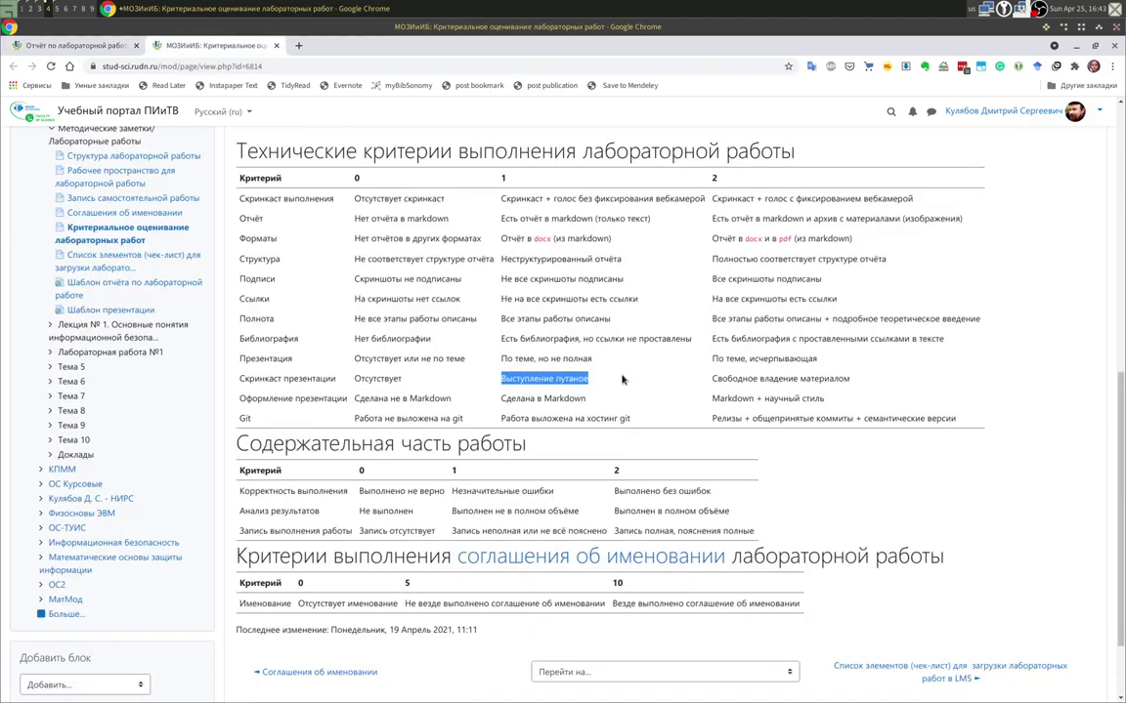
left_click(77, 46)
key("ctrl+v")
Copy "Свободное владение материалом" from the criteria table into the level 2 definition of Критерий 10.
left_click(571, 499)
left_click(226, 47)
left_click_drag(713, 377, 841, 379)
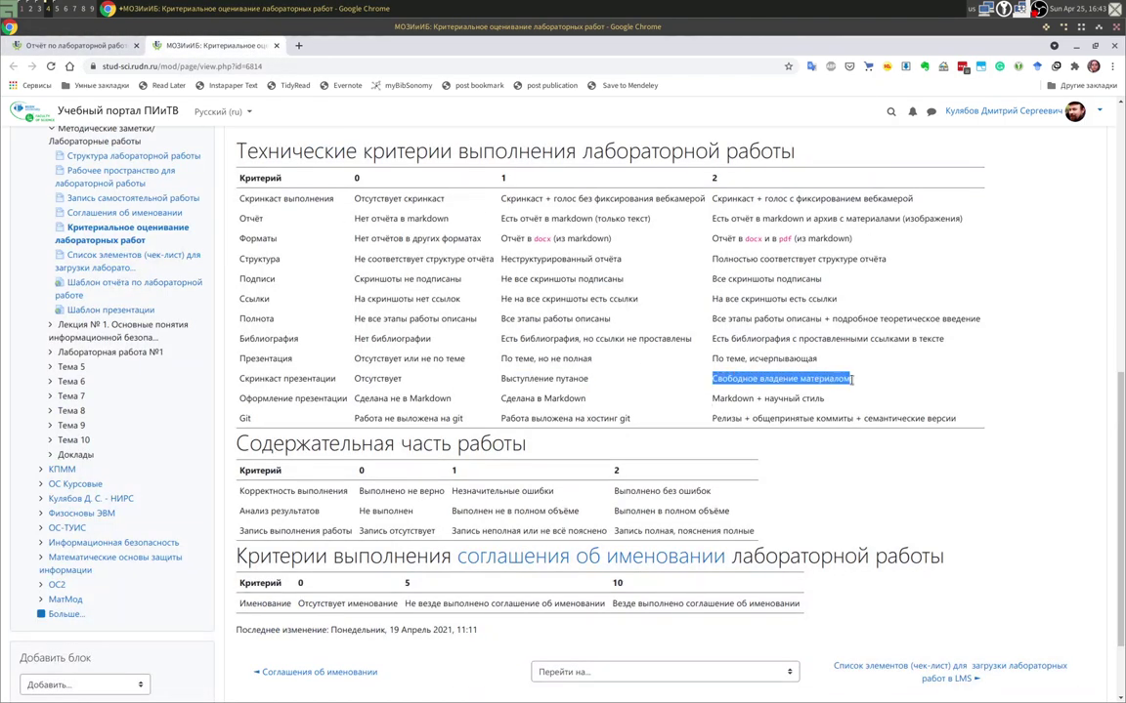
left_click(77, 46)
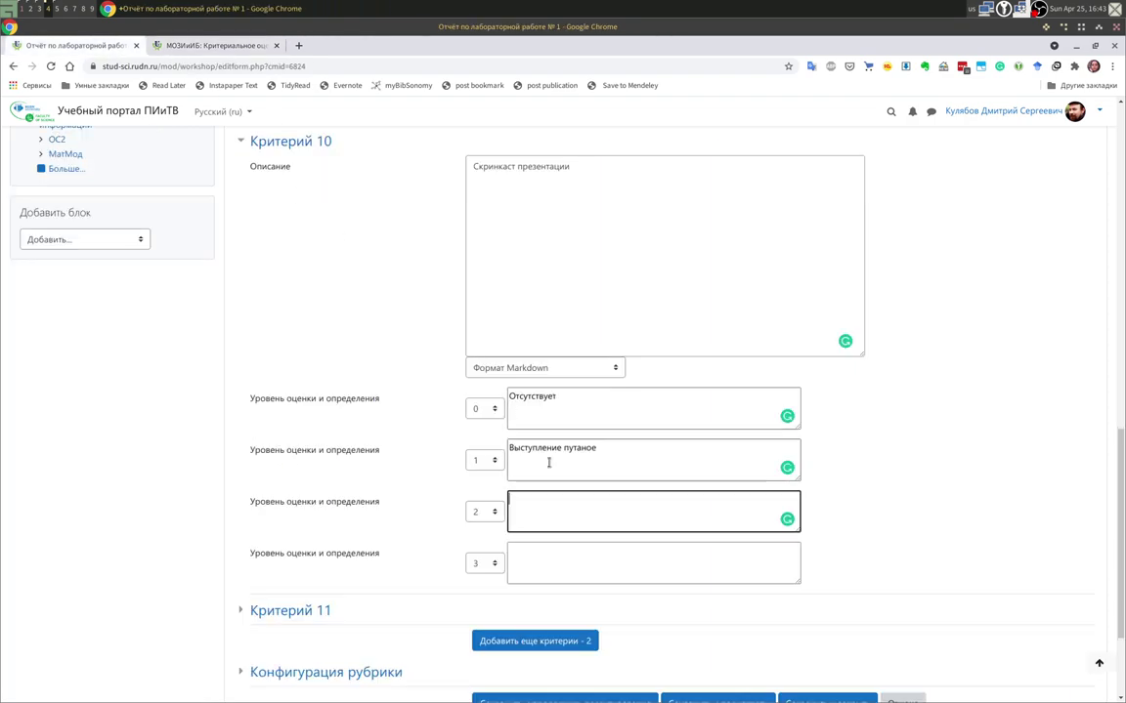
key("ctrl+v")
Expand Критерий 11 and copy "Оформление презентации" from the criteria table as its description in Markdown format.
scroll(465, 509, "down", 3)
left_click(266, 454)
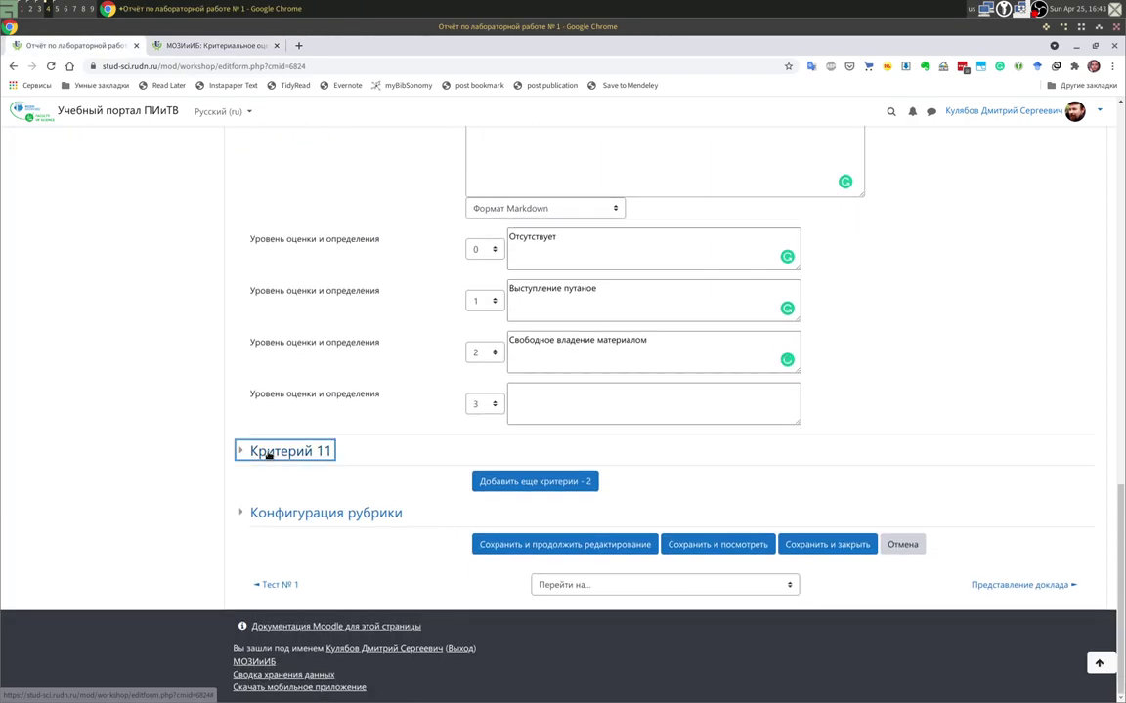
scroll(440, 496, "down", 4)
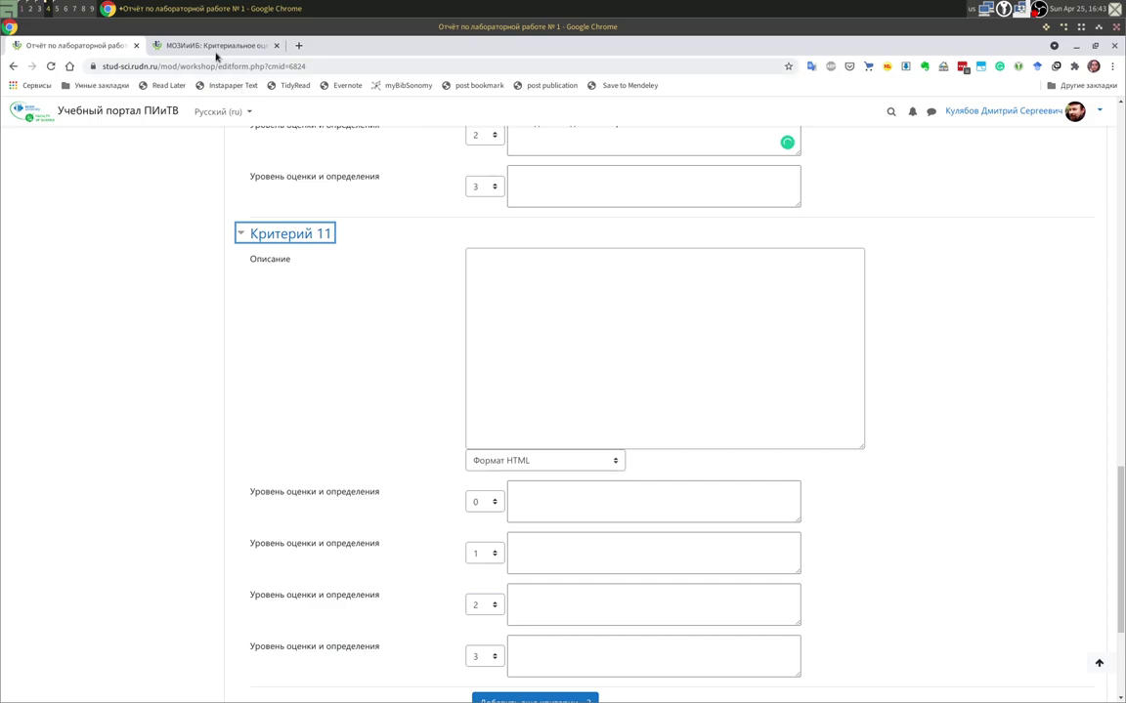
left_click(215, 46)
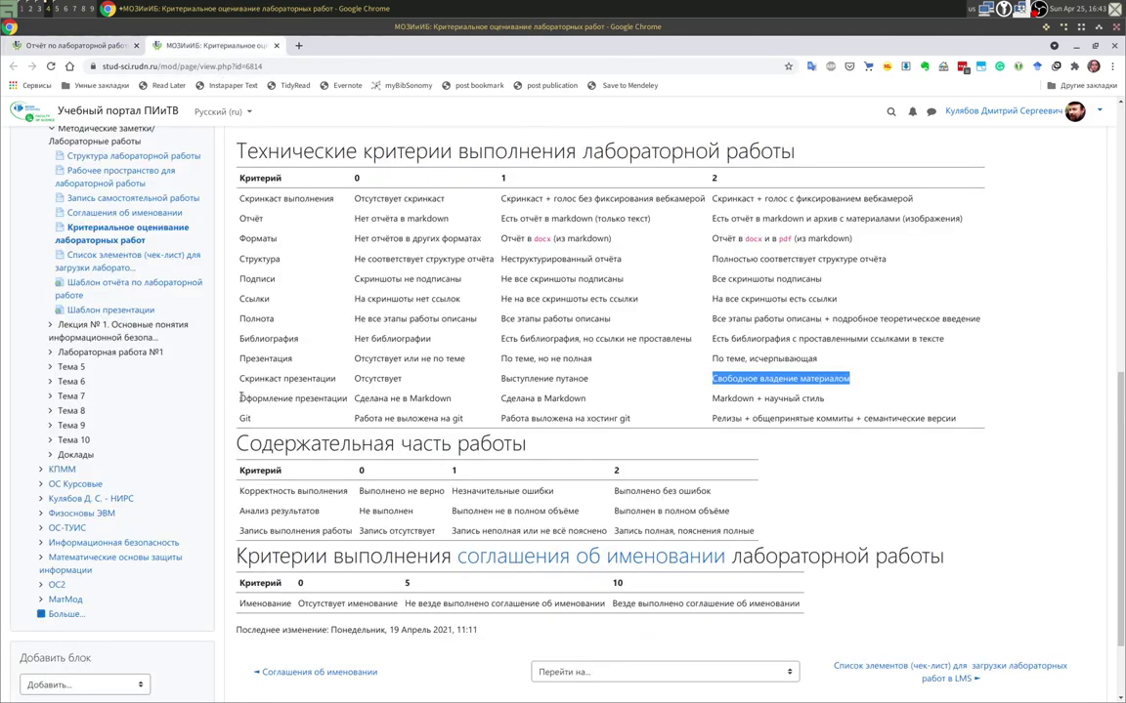
left_click_drag(241, 399, 345, 398)
key("ctrl+c")
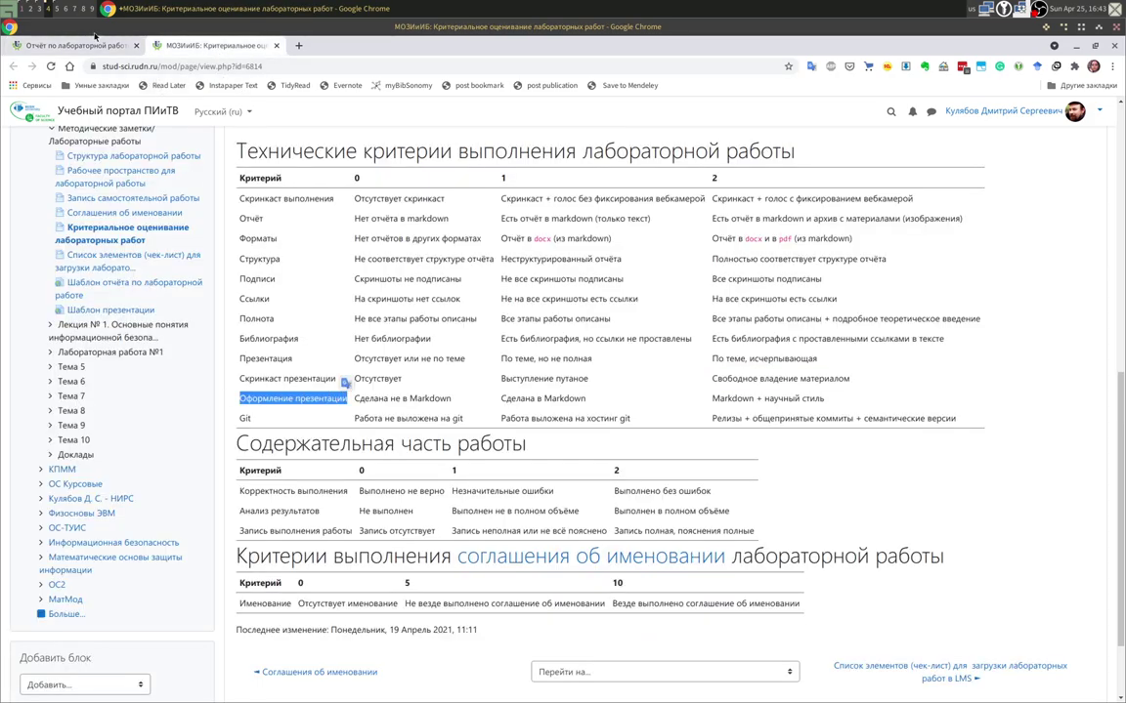
left_click(73, 46)
left_click(541, 423)
key("ctrl+v")
left_click(537, 465)
left_click(545, 515)
Copy "Сделана не в Markdown" from the criteria table into the level 0 definition of Критерий 11.
left_click(545, 502)
left_click(174, 49)
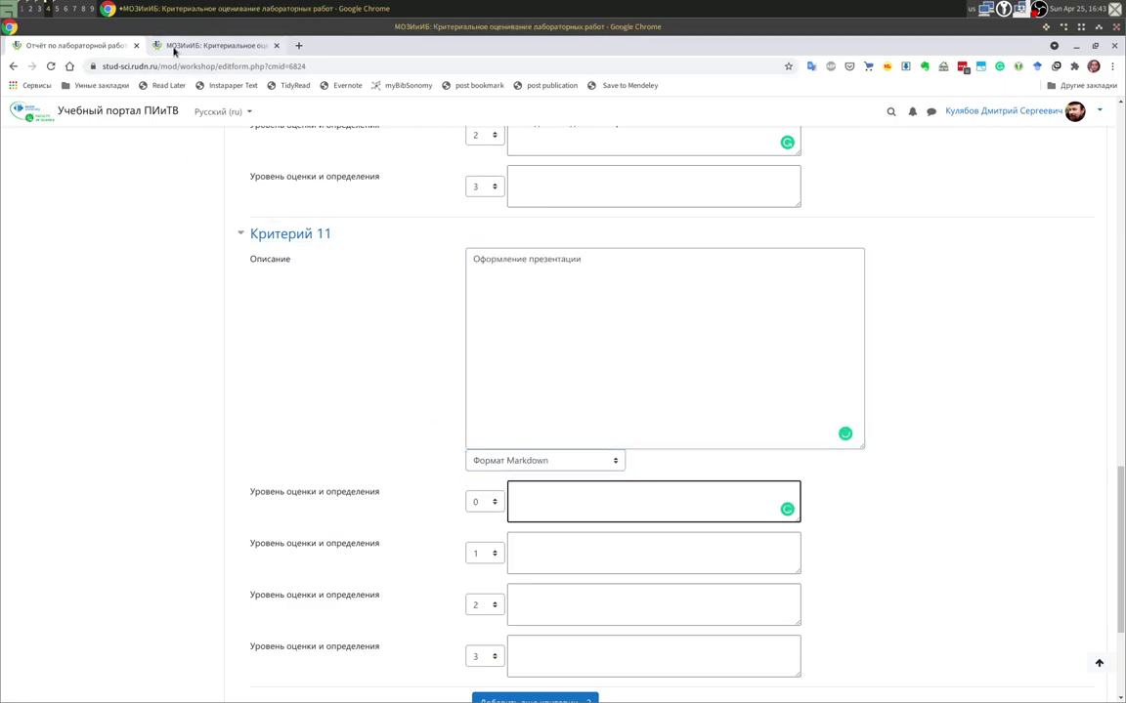
left_click_drag(356, 399, 228, 141)
left_click_drag(577, 486, 578, 487)
Copy "Сделана в Markdown" from the criteria table into the level 1 definition of Критерий 11.
left_click(552, 538)
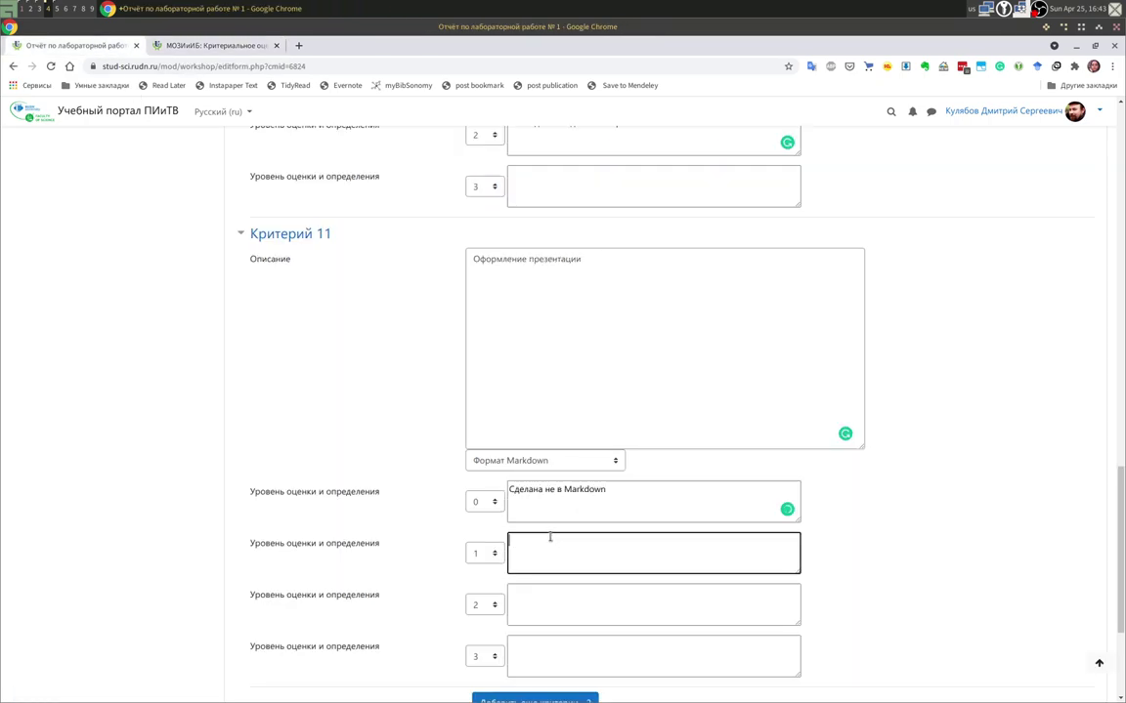
left_click(217, 45)
left_click_drag(501, 399, 594, 401)
left_click_drag(298, 261, 381, 330)
left_click_drag(555, 569, 556, 571)
Copy "Markdown + научный стиль" from the criteria table into the level 2 definition of Критерий 11.
left_click(558, 598)
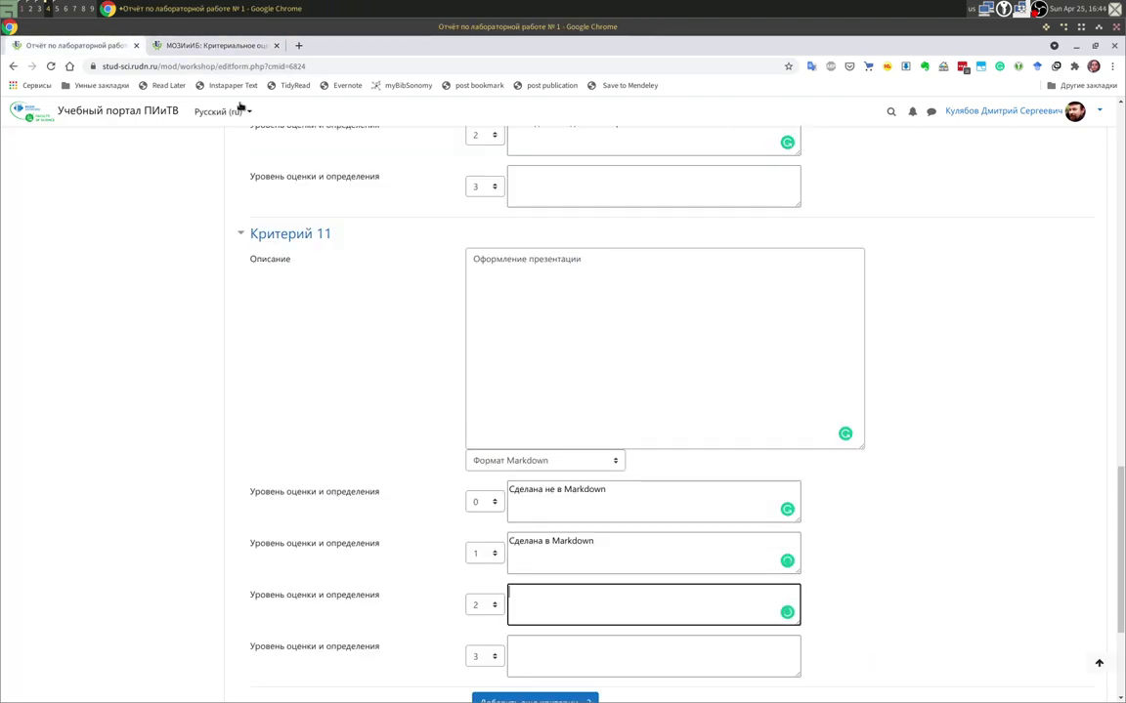
left_click(217, 45)
left_click_drag(711, 400, 823, 400)
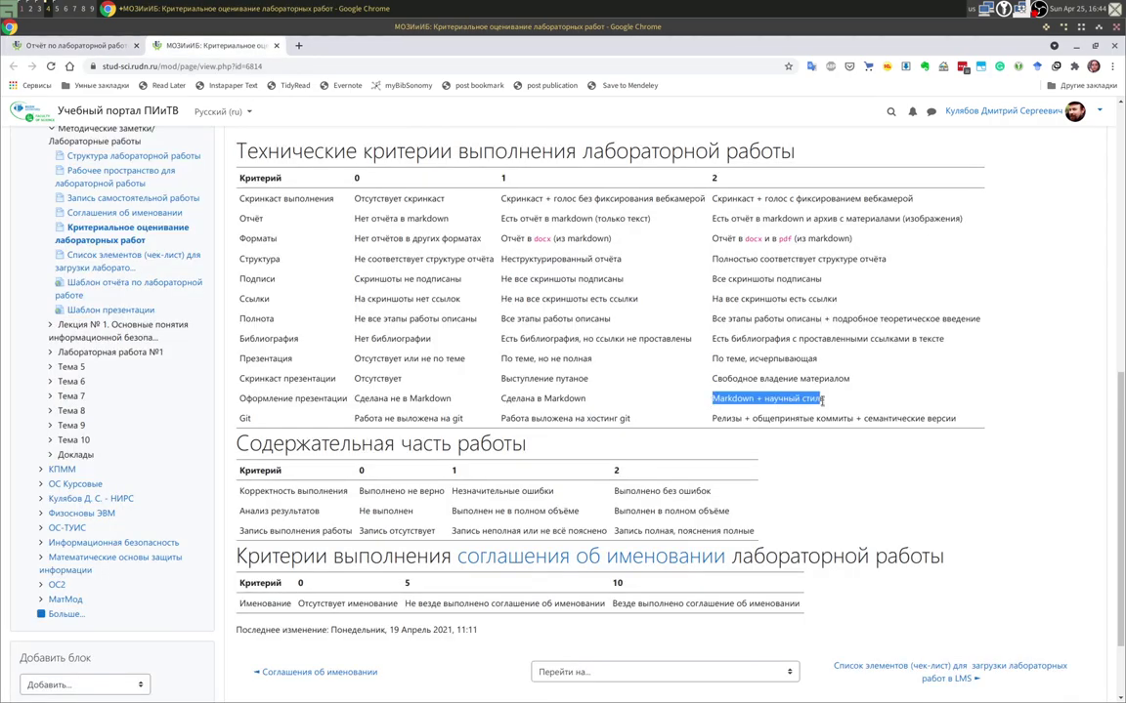
left_click_drag(714, 395, 553, 598)
Add two more blank criteria after Критерий 11 and save the rubric, keeping it open for editing.
scroll(486, 630, "down", 3)
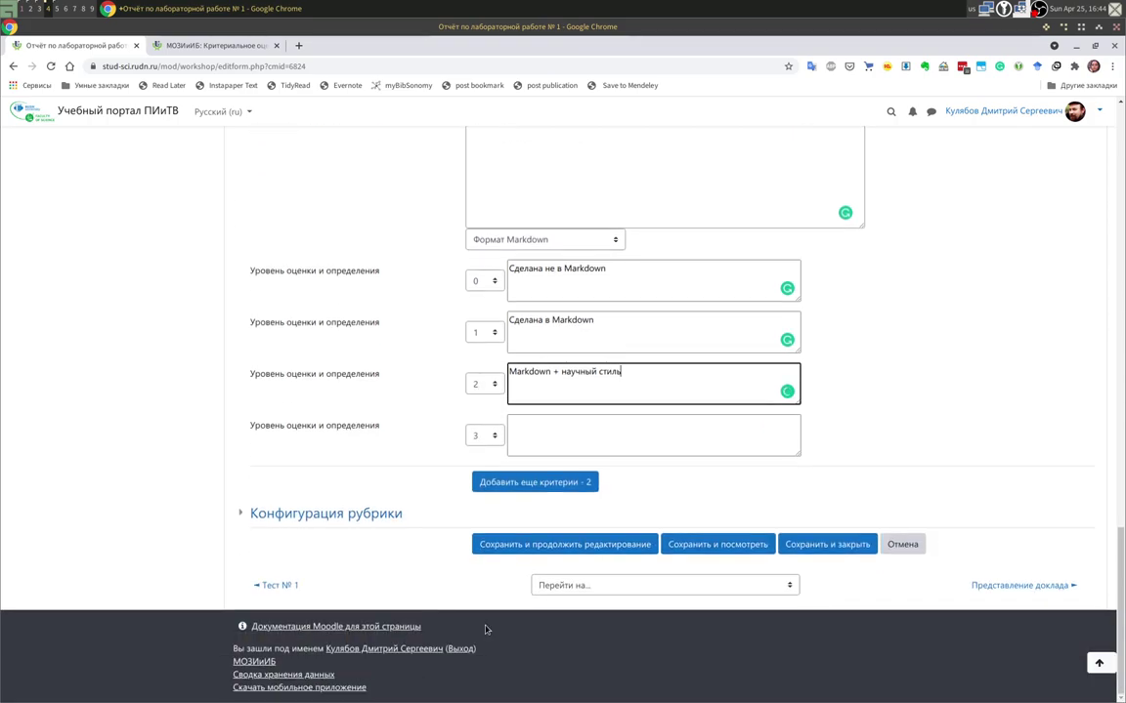
type("\\")
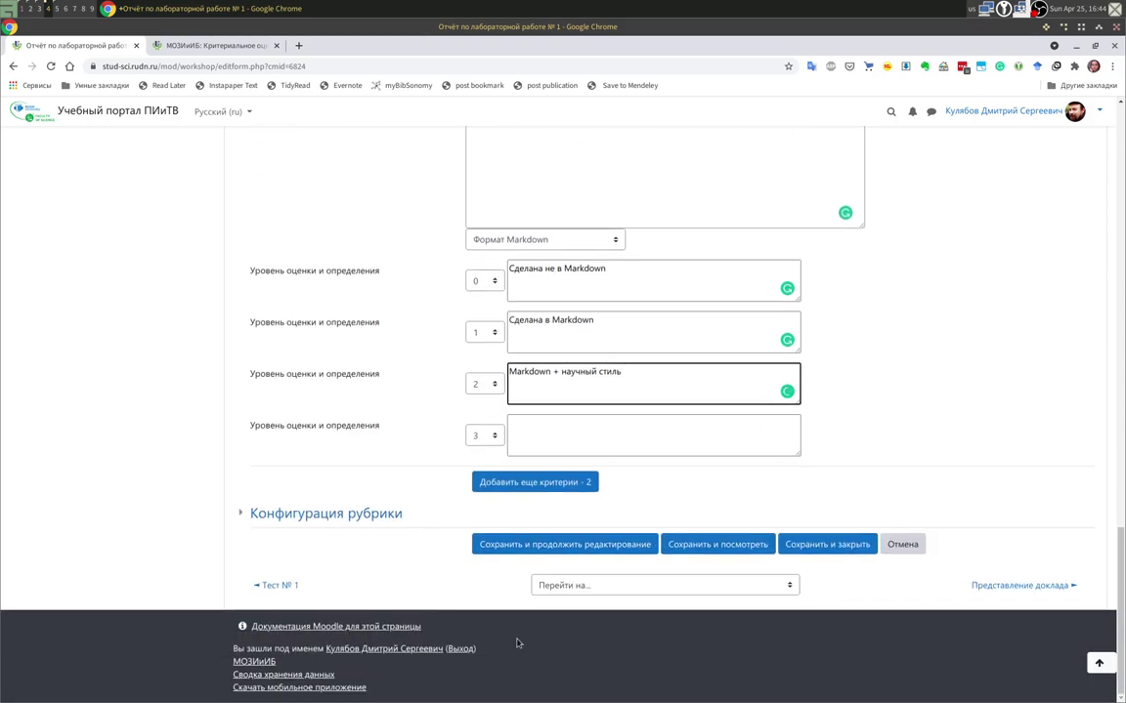
left_click(508, 483)
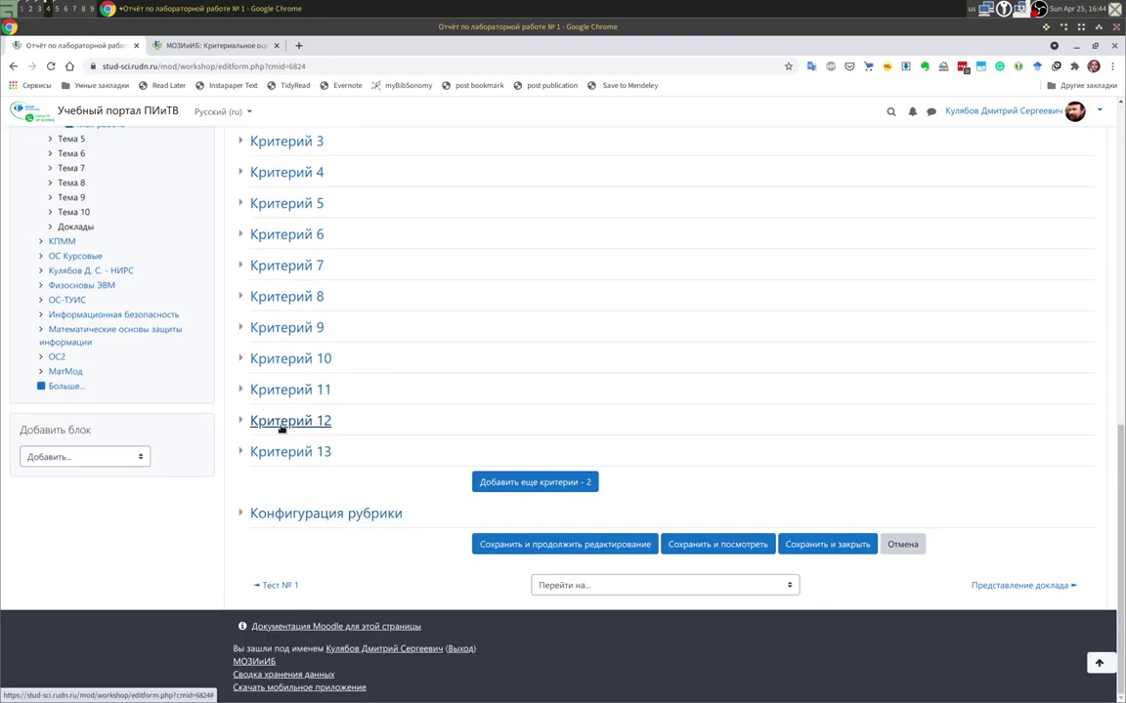
Expand Критерий 12 and copy "Git" from the criteria table as its description in Markdown format.
left_click(285, 421)
left_click(289, 391)
left_click(288, 391)
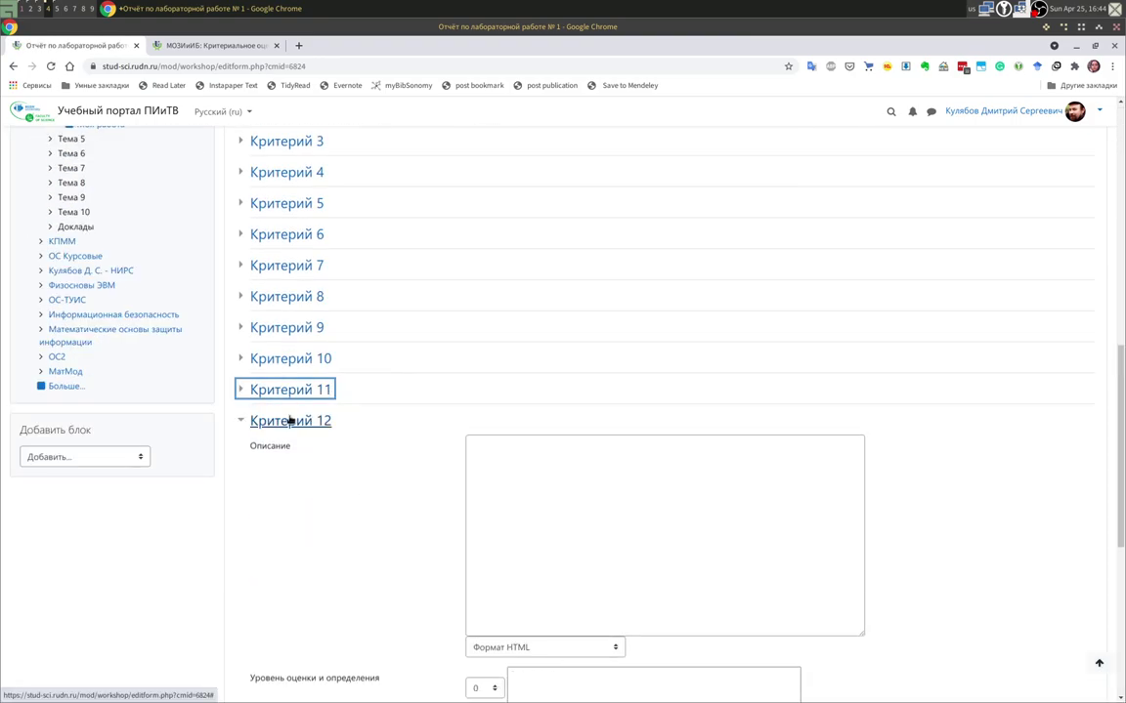
left_click(290, 391)
key("ctrl+Tab")
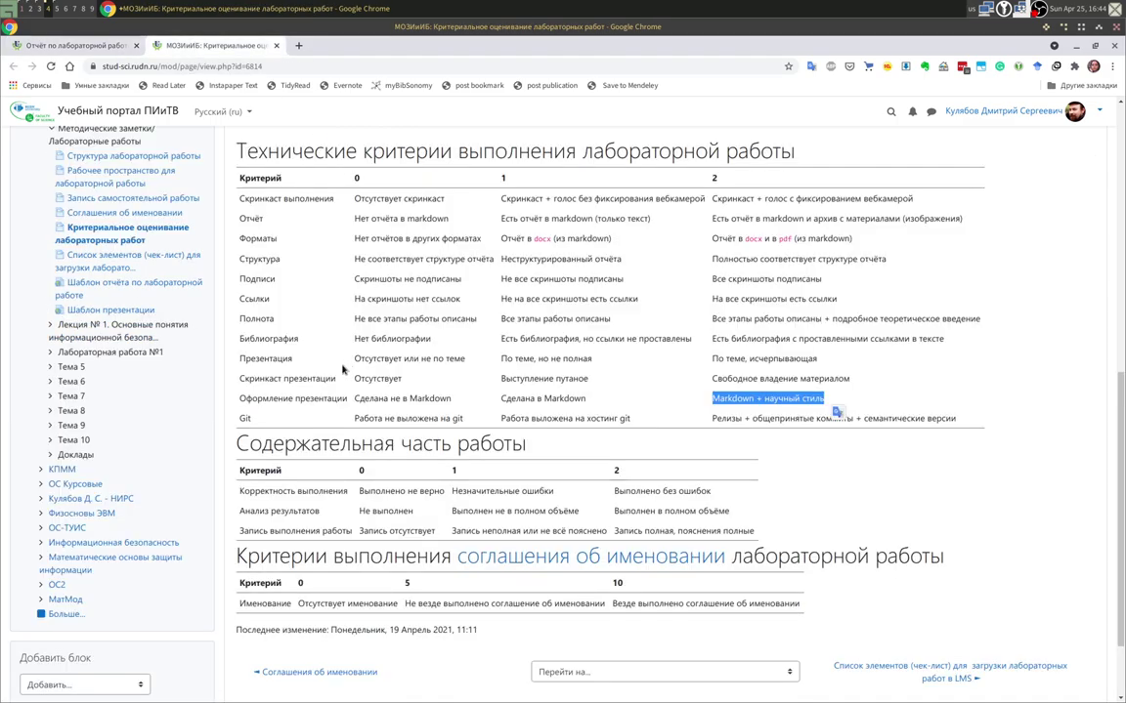
left_click(240, 414)
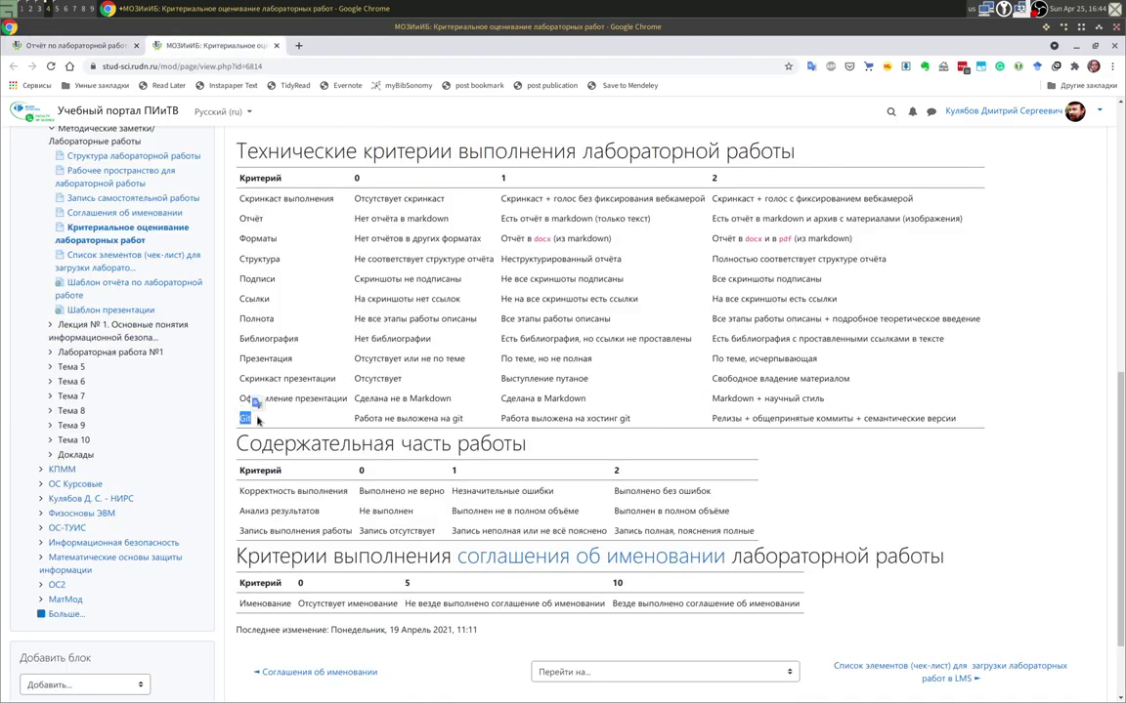
key("ctrl+Tab")
left_click(542, 438)
left_click(294, 390)
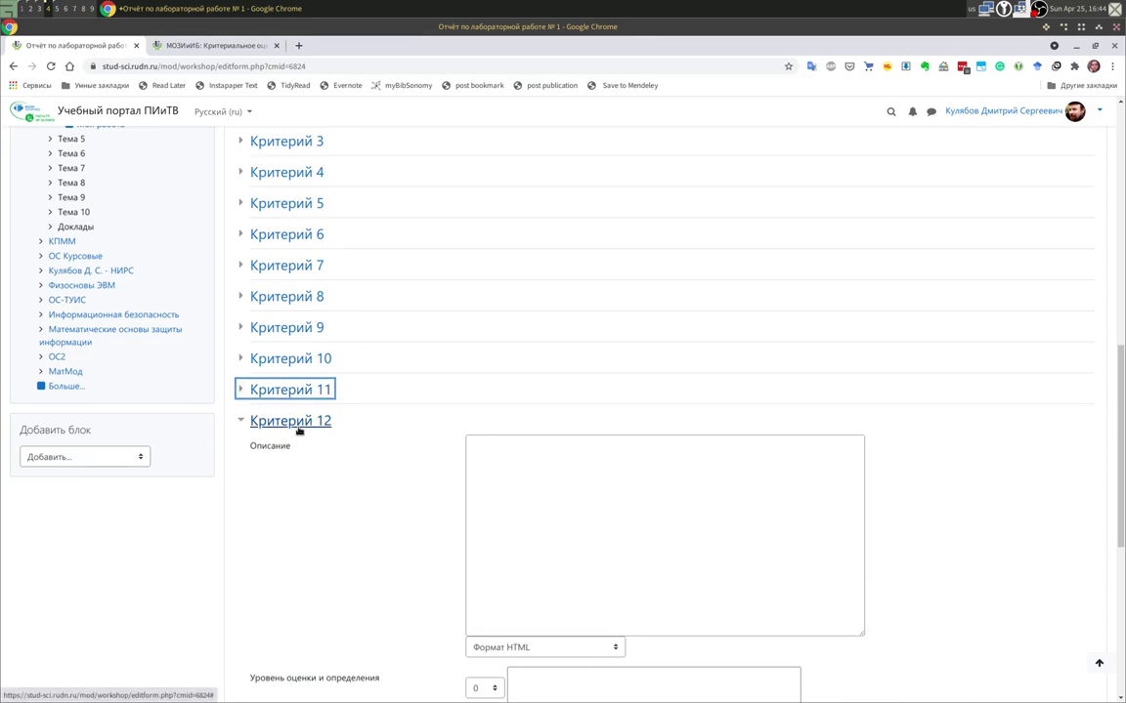
scroll(326, 459, "down", 5)
scroll(404, 363, "up", 1)
scroll(405, 362, "up", 3)
left_click(525, 253)
left_click(572, 420)
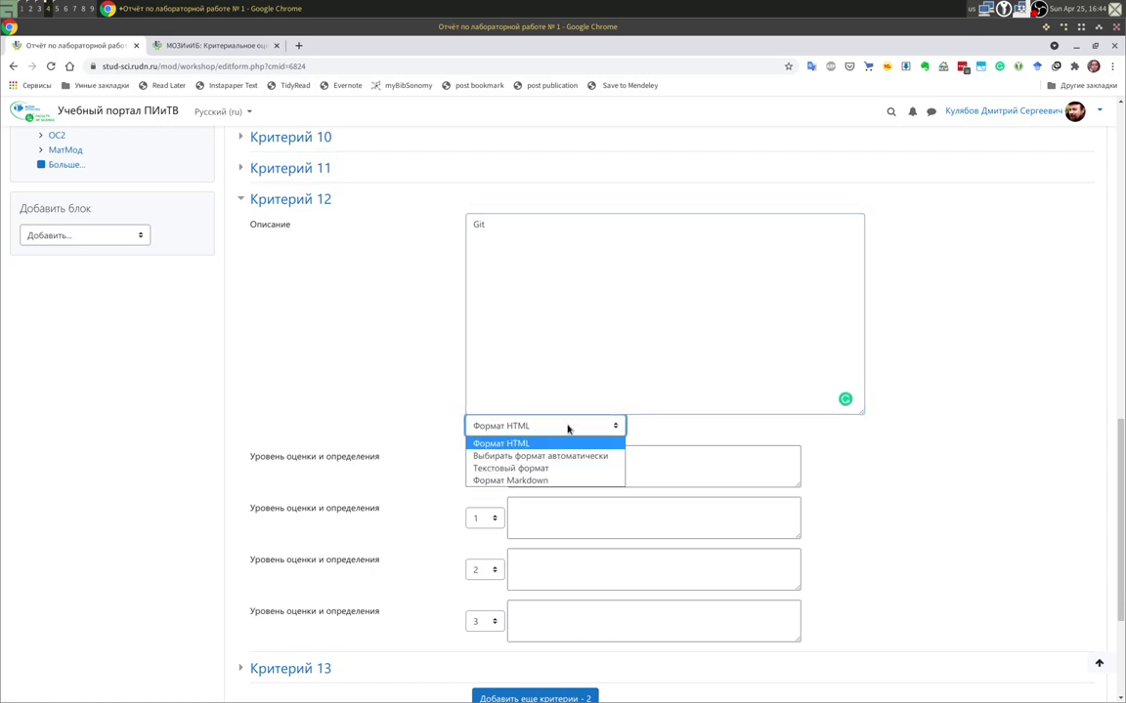
left_click(563, 480)
Copy "Работа не выложена на git" from the criteria table into the level 0 definition of Критерий 12.
left_click(563, 470)
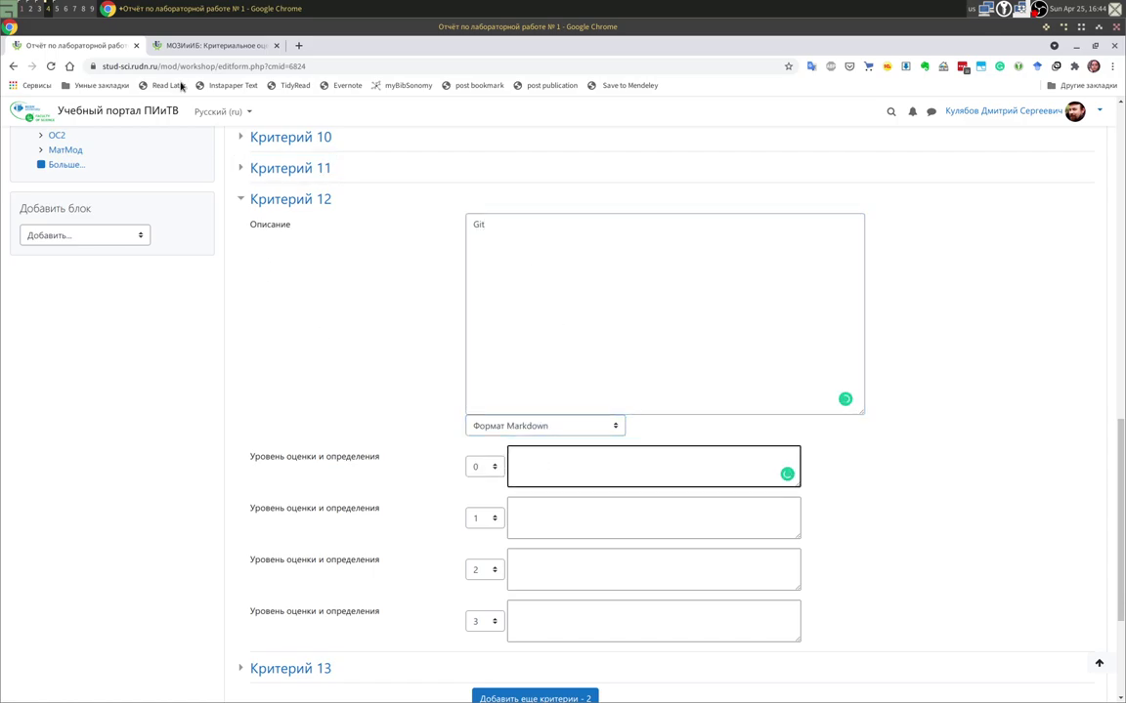
left_click(205, 47)
left_click_drag(354, 418, 426, 418)
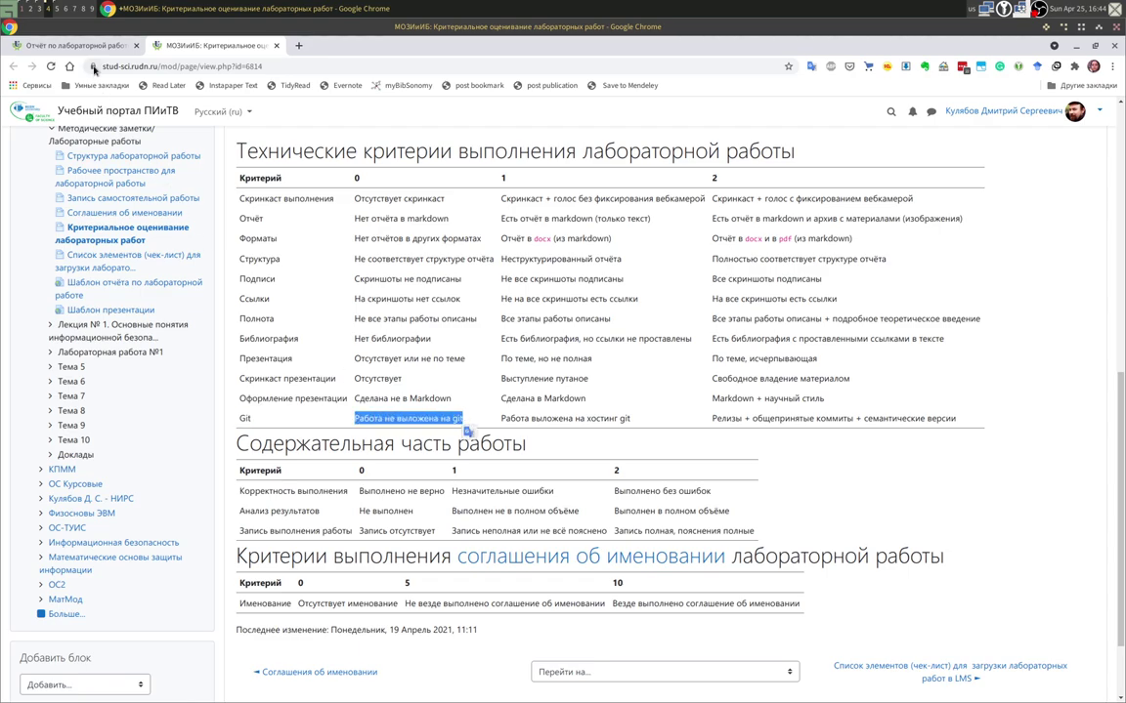
left_click(95, 49)
key("ctrl+v")
Copy "Работа выложена на хостинг git" from the criteria table into the level 1 definition of Критерий 12.
left_click(563, 513)
left_click(195, 46)
left_click_drag(501, 418, 628, 418)
key("ctrl+c")
left_click(95, 46)
key("ctrl+v")
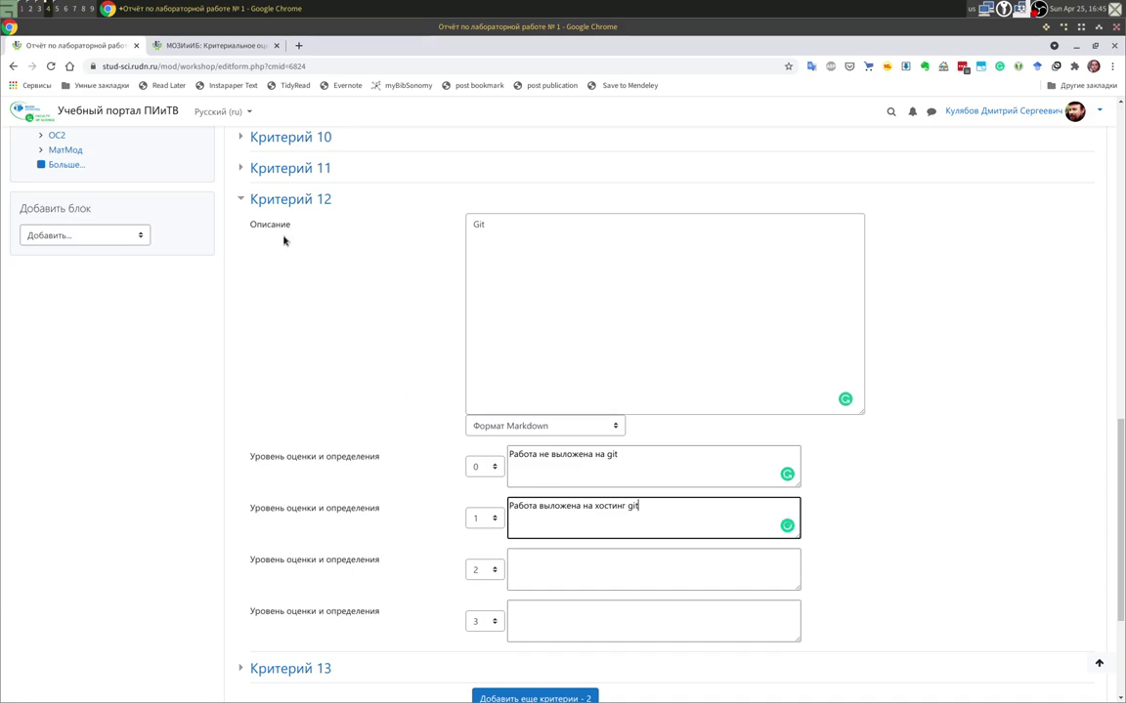
Copy "Релизы + общепринятые коммиты + семантические версии" from the criteria table into the level 2 definition of Критерий 12.
left_click(238, 49)
left_click_drag(710, 418, 957, 420)
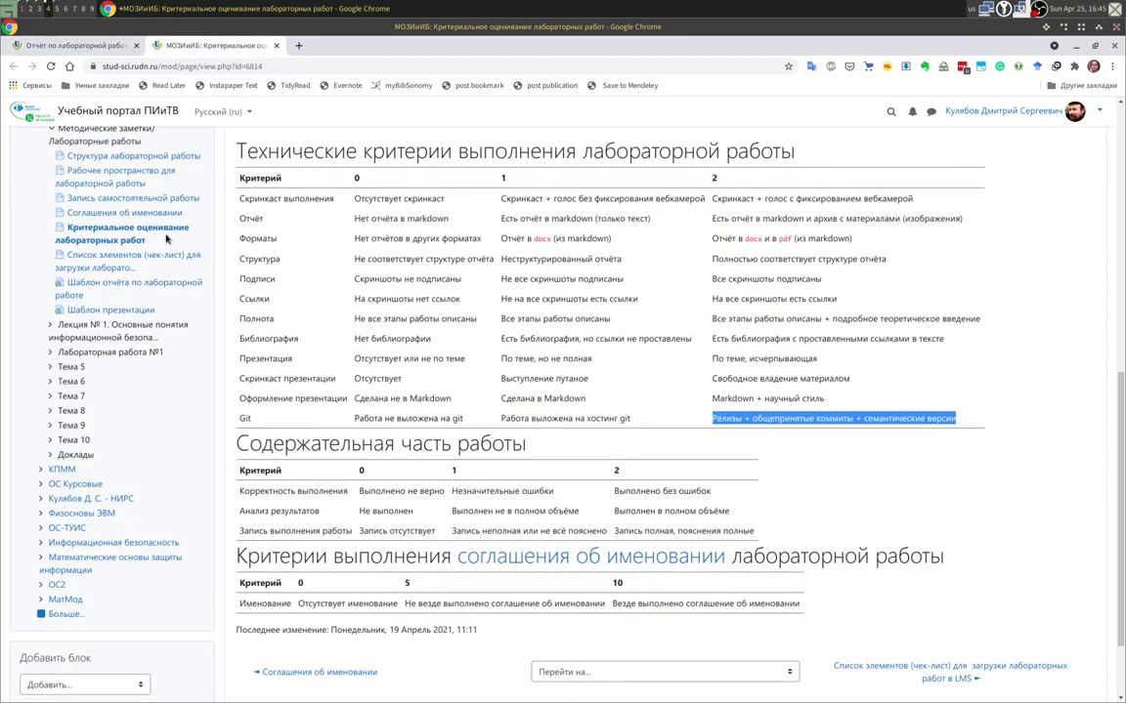
key("ctrl+c")
left_click(70, 52)
left_click(572, 574)
key("ctrl+v")
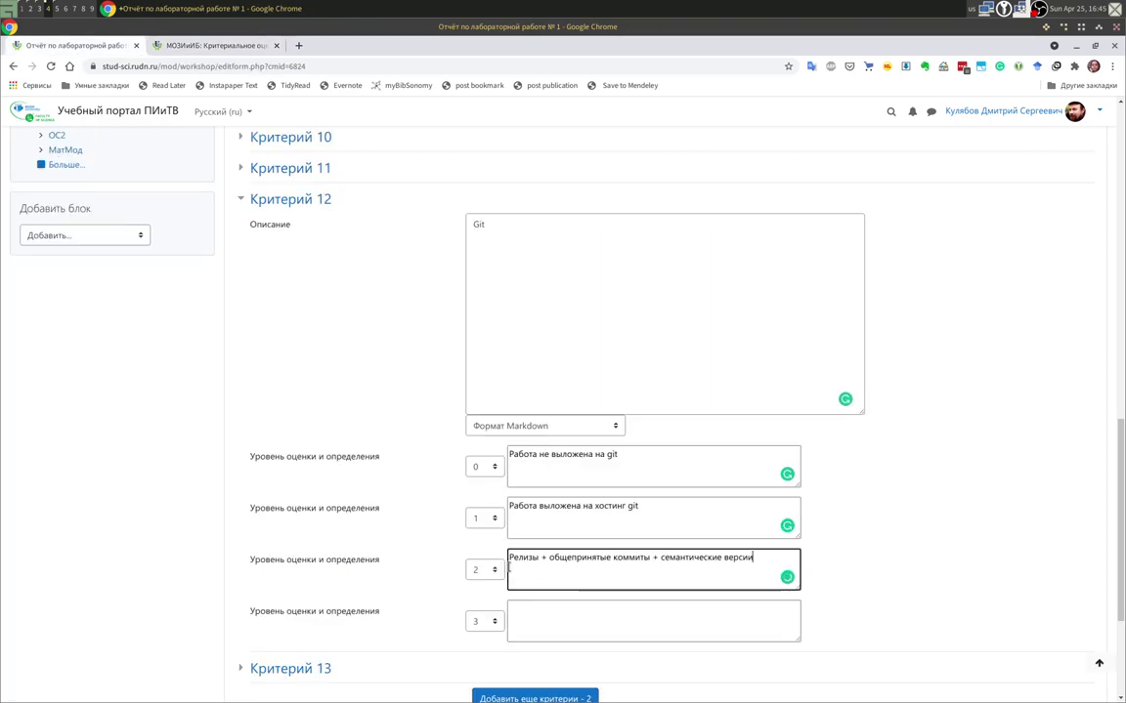
Expand Критерий 13 and copy "Корректность выполнения" from the Содержательная часть работы table as its description in Markdown format.
scroll(408, 571, "down", 2)
scroll(408, 572, "down", 1)
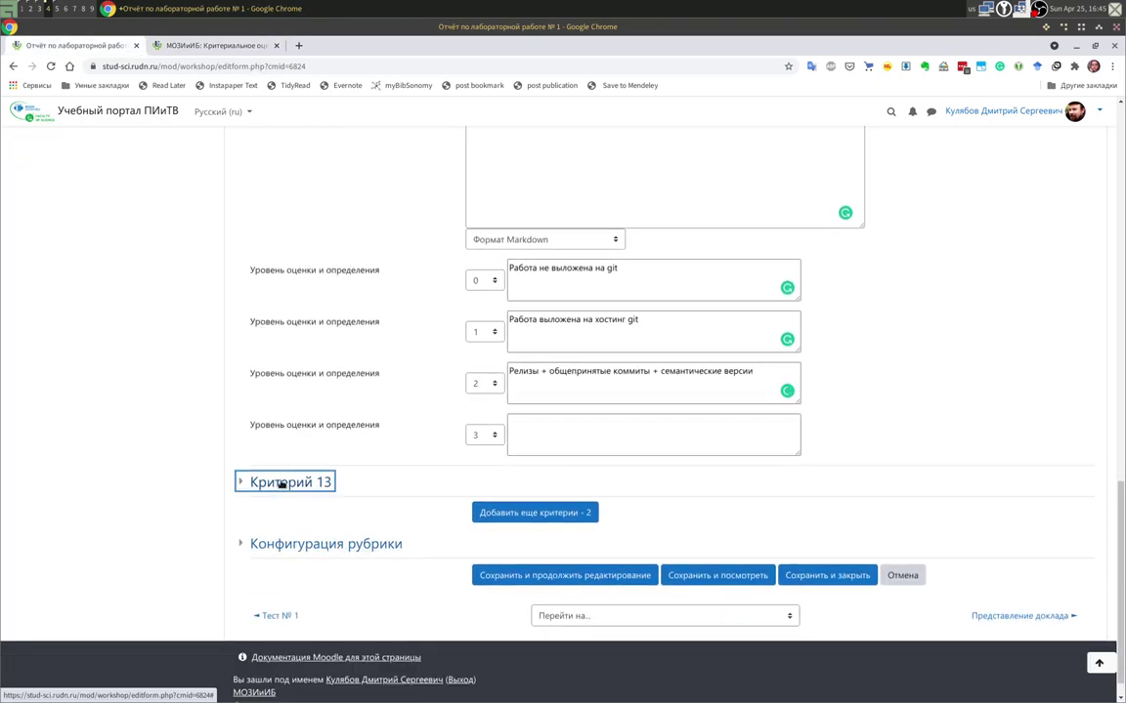
left_click(278, 484)
left_click(485, 518)
left_click(210, 46)
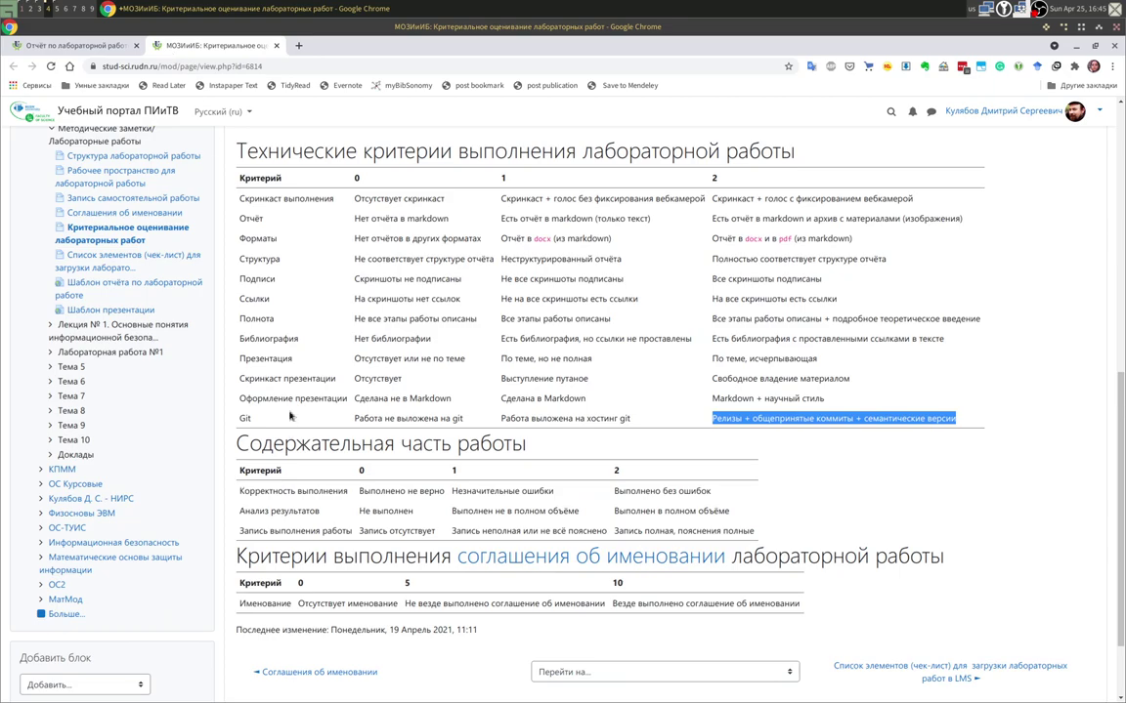
left_click_drag(240, 492, 352, 496)
key("ctrl+c")
left_click(74, 45)
key("ctrl+v")
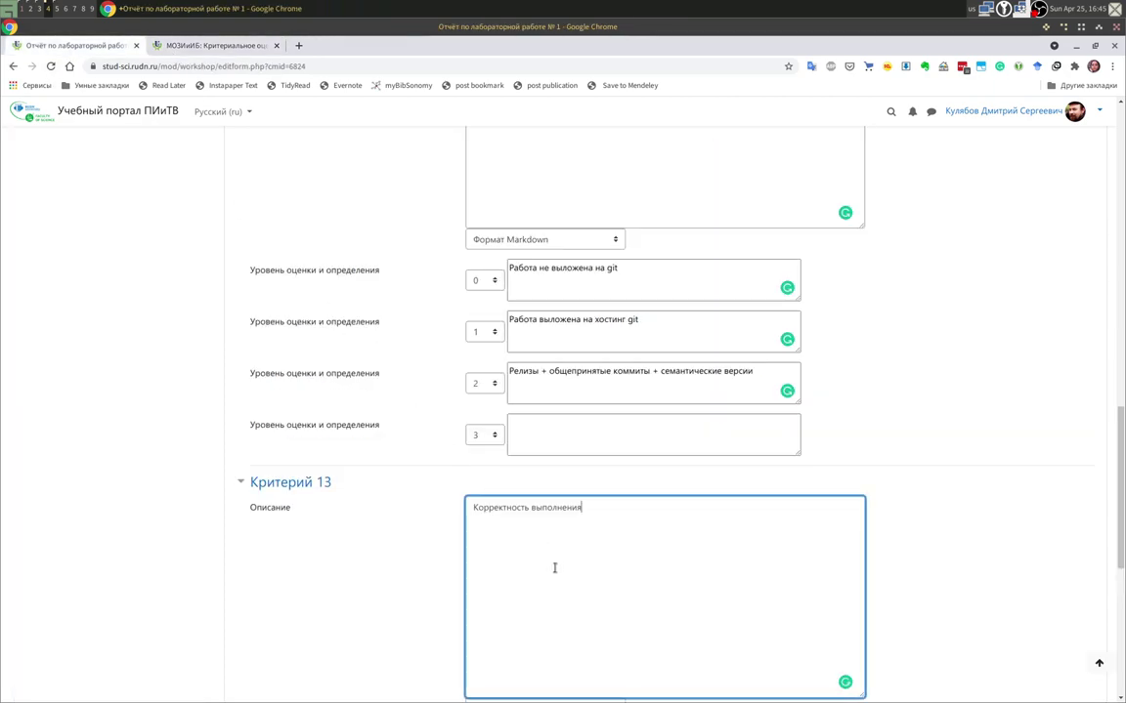
scroll(554, 567, "down", 4)
left_click(540, 335)
left_click(540, 391)
Copy "Выполнено не верно" from the Корректность выполнения row into the level 0 definition of Критерий 13.
left_click(535, 373)
left_click(210, 46)
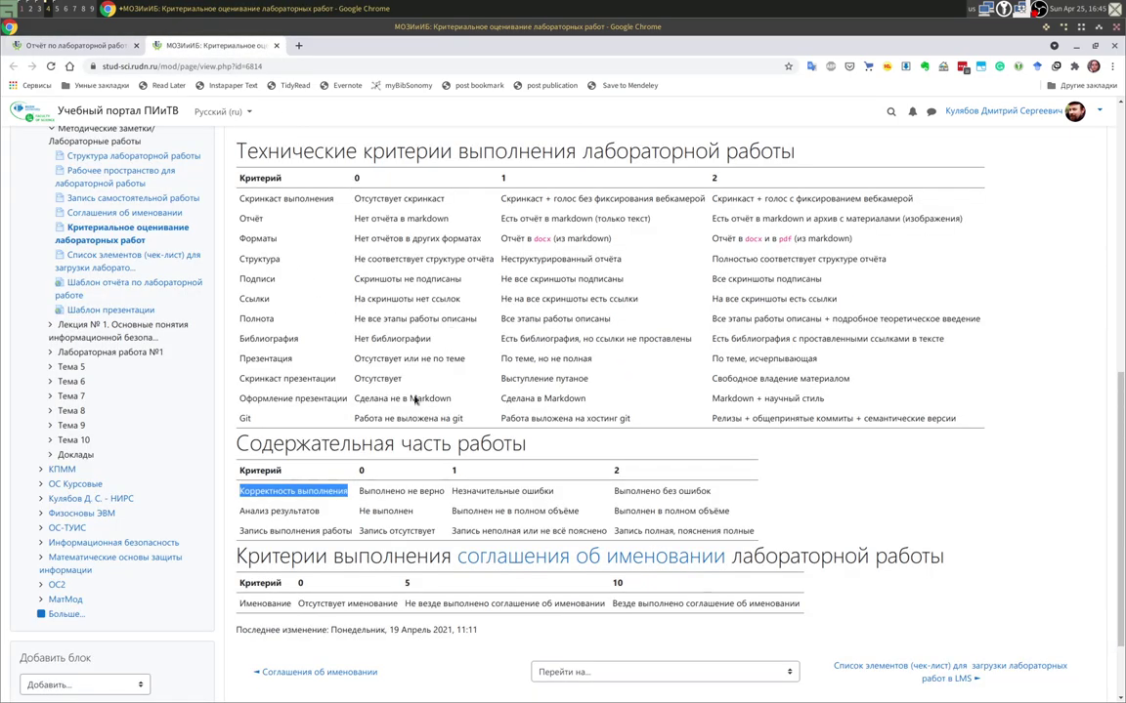
left_click_drag(359, 493, 437, 494)
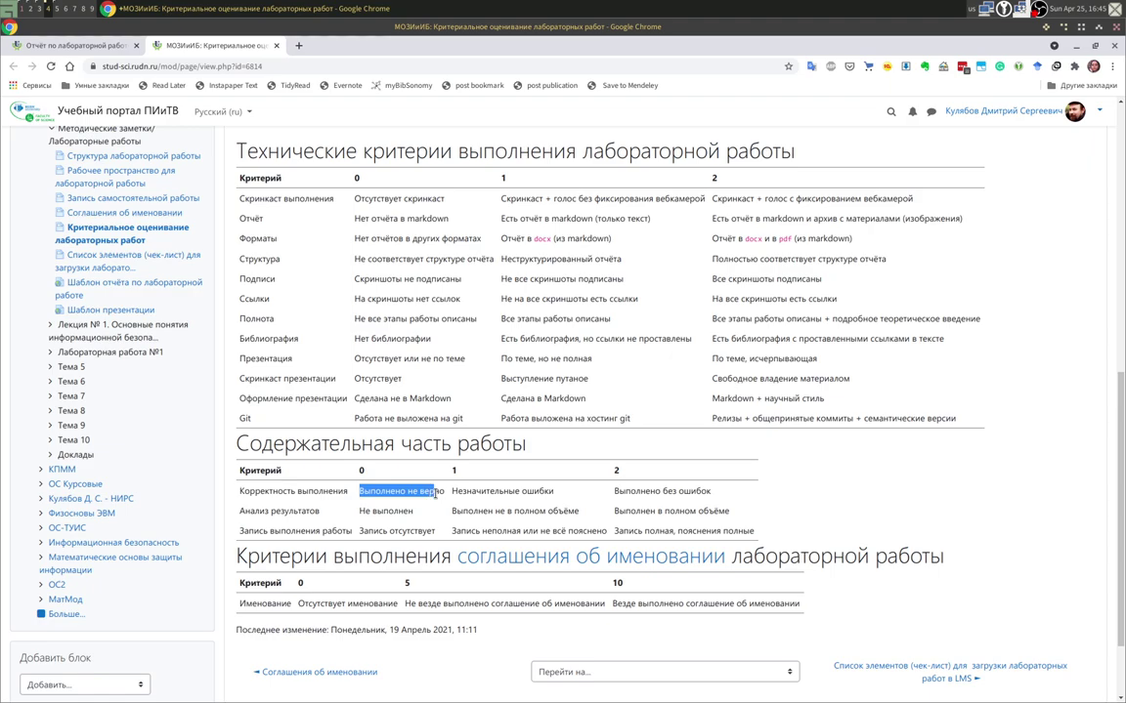
key("ctrl+c")
left_click(78, 46)
key("ctrl+v")
Copy "Незначительные ошибки" from the Корректность выполнения row into the level 1 definition of Критерий 13.
left_click(546, 437)
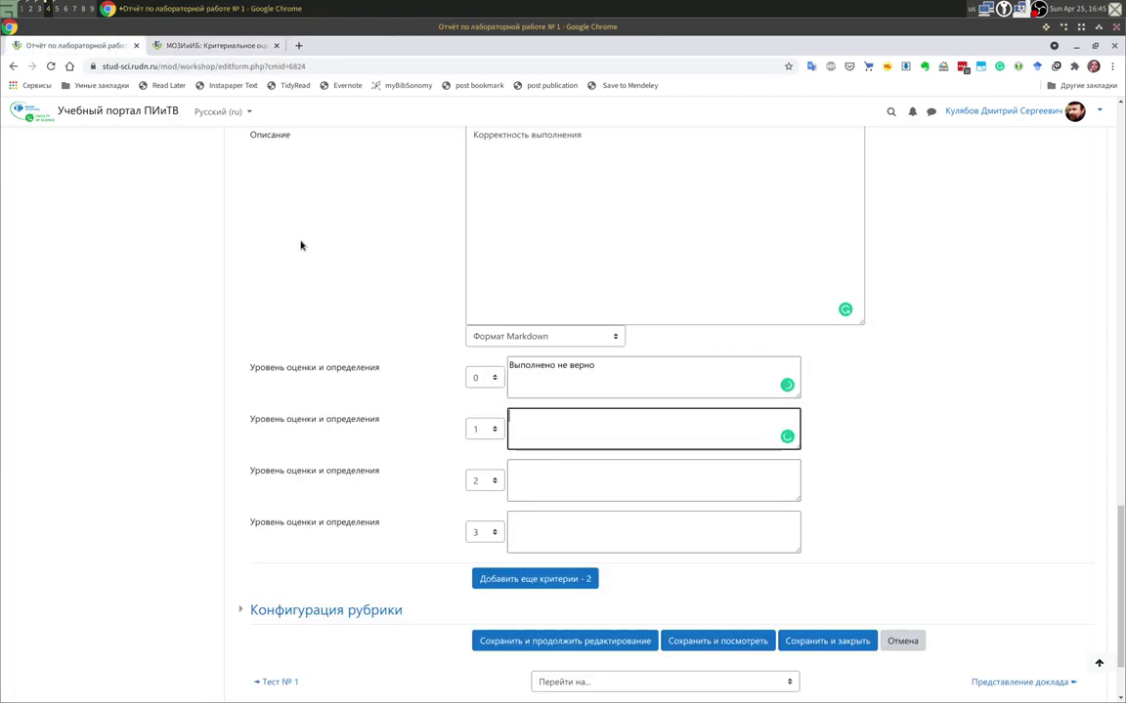
left_click(201, 46)
left_click_drag(451, 493, 552, 494)
key("ctrl+c")
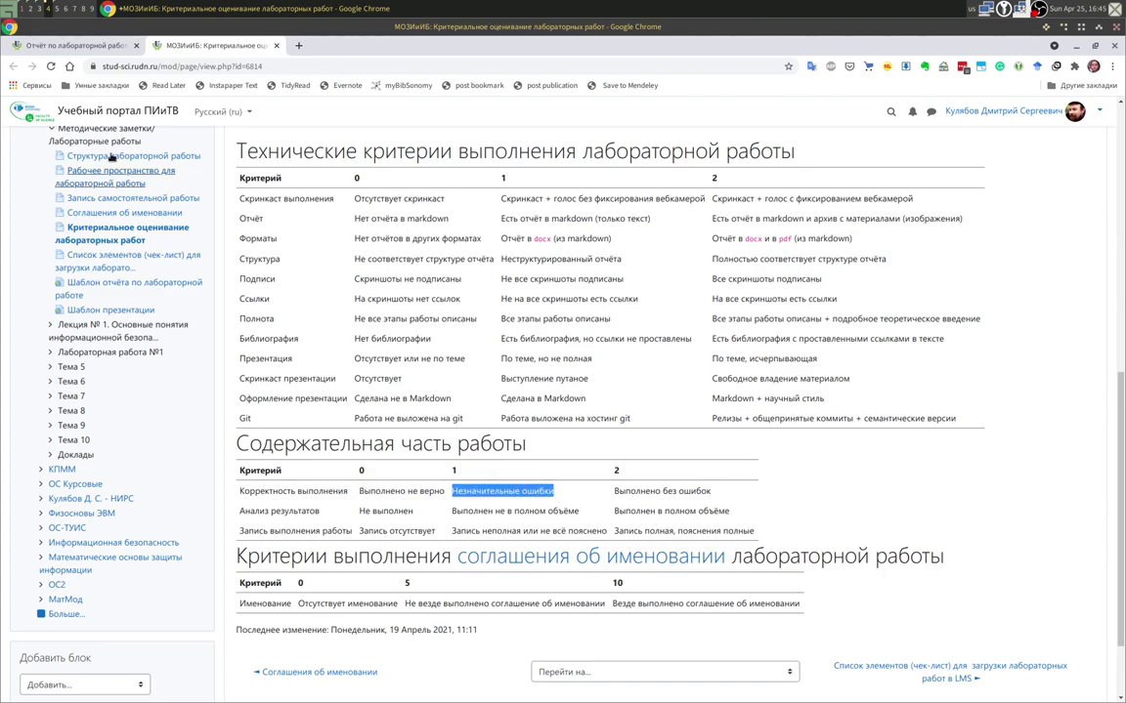
left_click(78, 46)
key("ctrl+v")
Copy "Выполнено без ошибок" from the Корректность выполнения row into the level 2 definition of Критерий 13.
left_click(548, 470)
left_click(225, 46)
left_click_drag(614, 492, 661, 492)
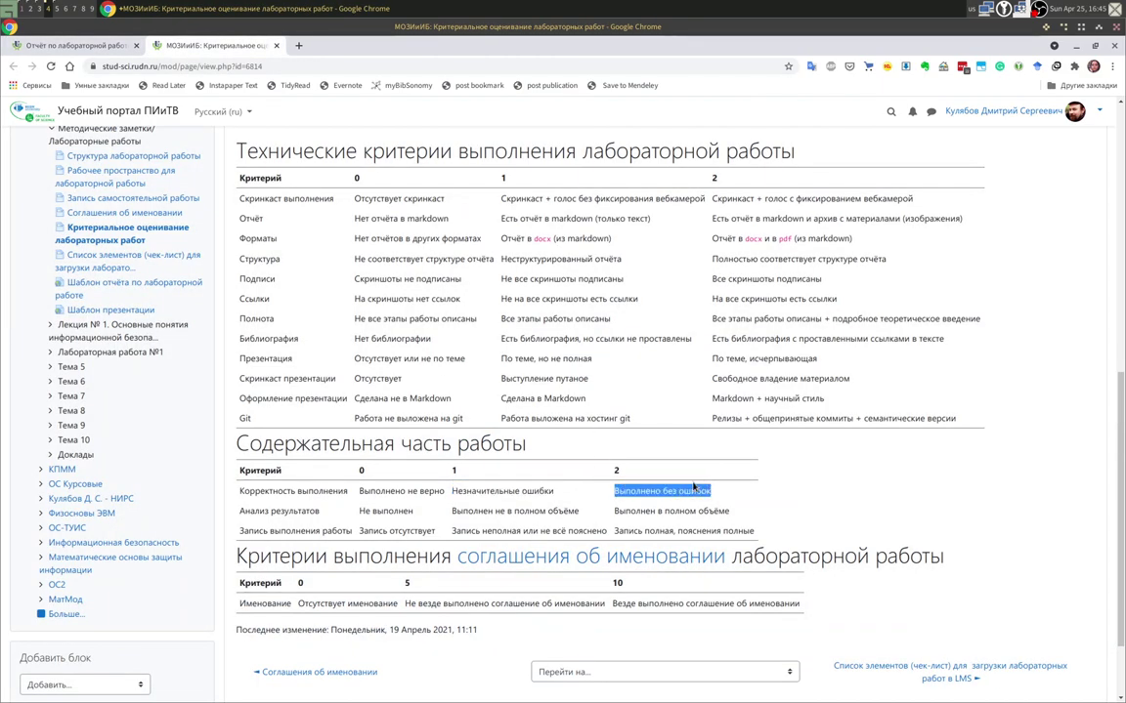
left_click(78, 46)
key("ctrl+v")
Add two more blank criteria to the rubric and save it while staying in editing mode.
left_click(483, 581)
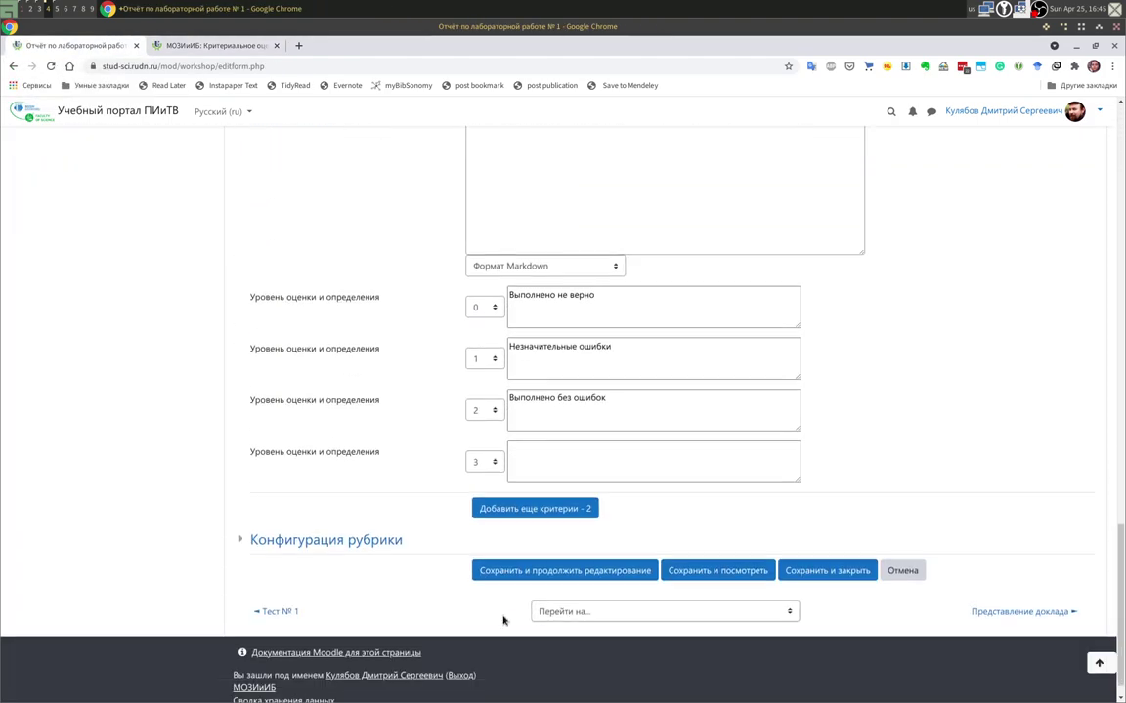
left_click(523, 482)
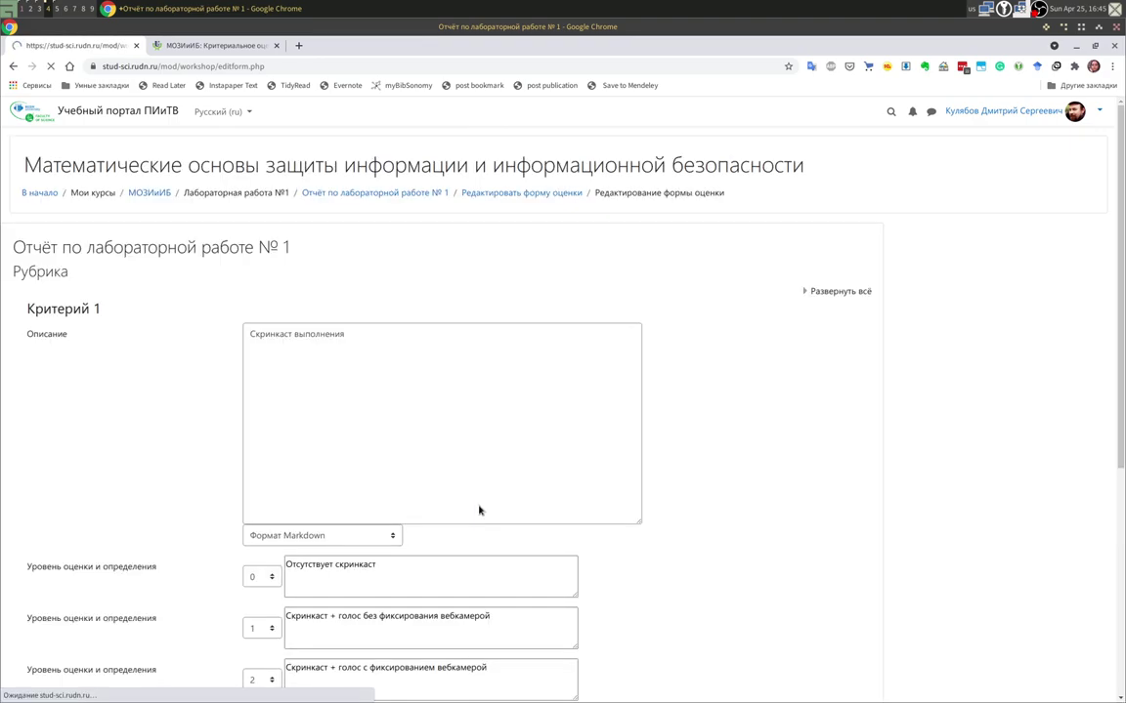
left_click(563, 545)
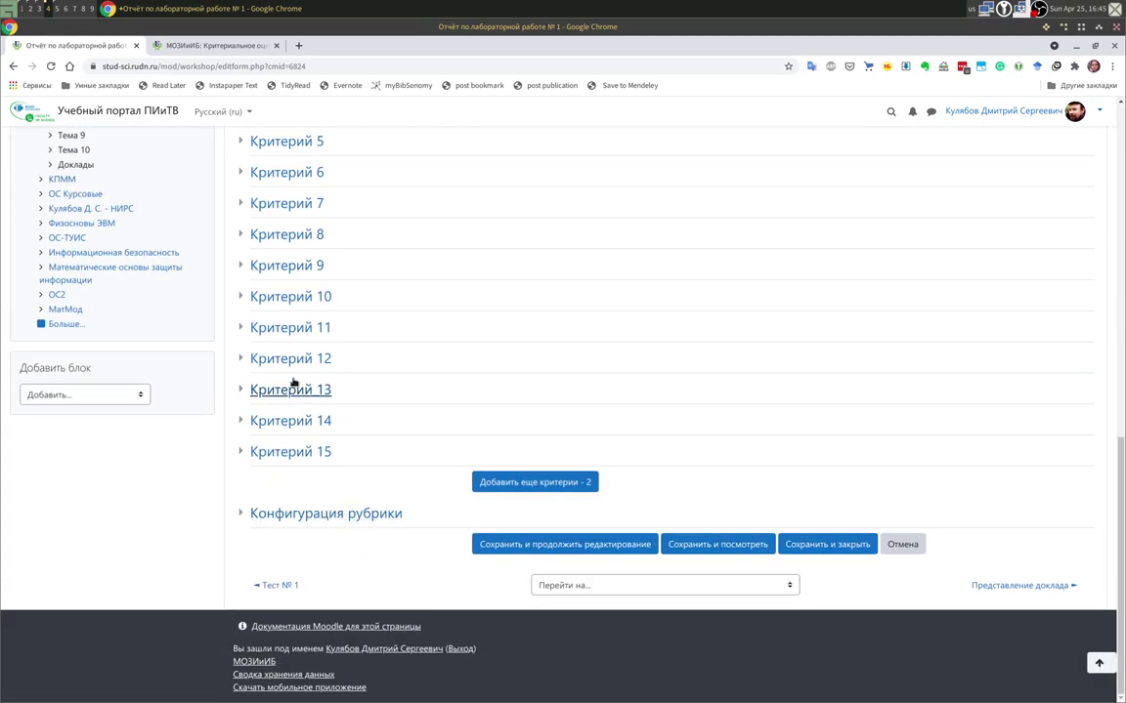
Check Критерий 12 and Критерий 13, and expand the blank Критерий 14.
left_click(290, 359)
left_click(289, 361)
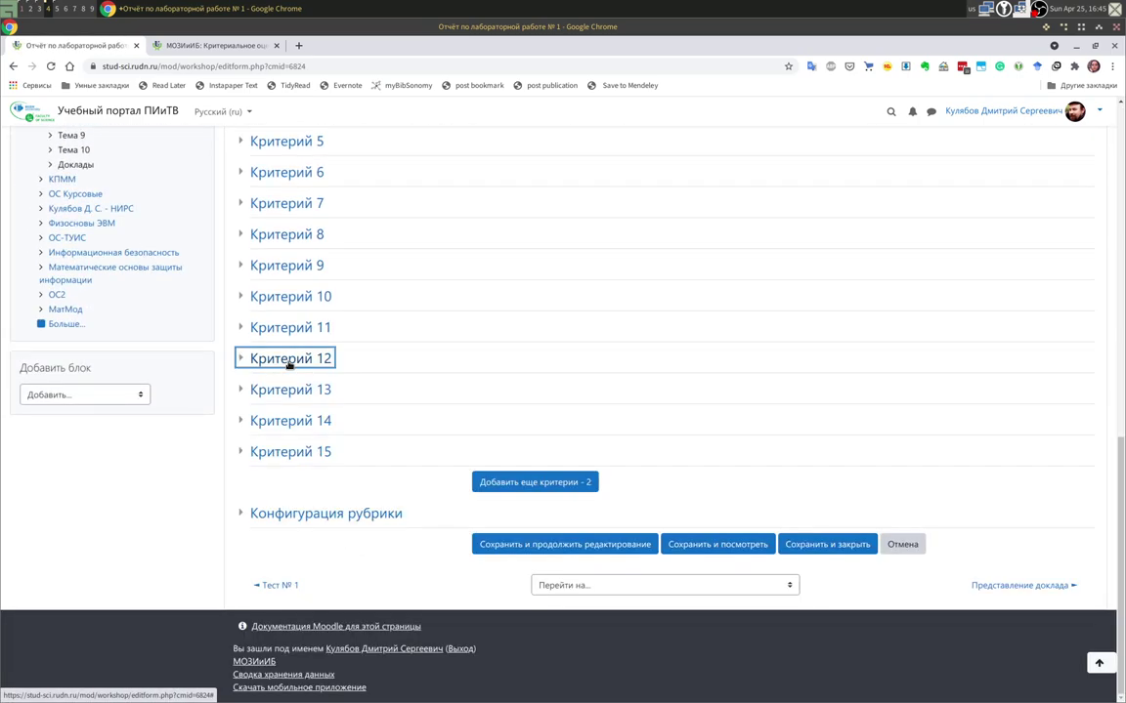
left_click(286, 389)
left_click(287, 389)
left_click(281, 421)
scroll(283, 410, "down", 1)
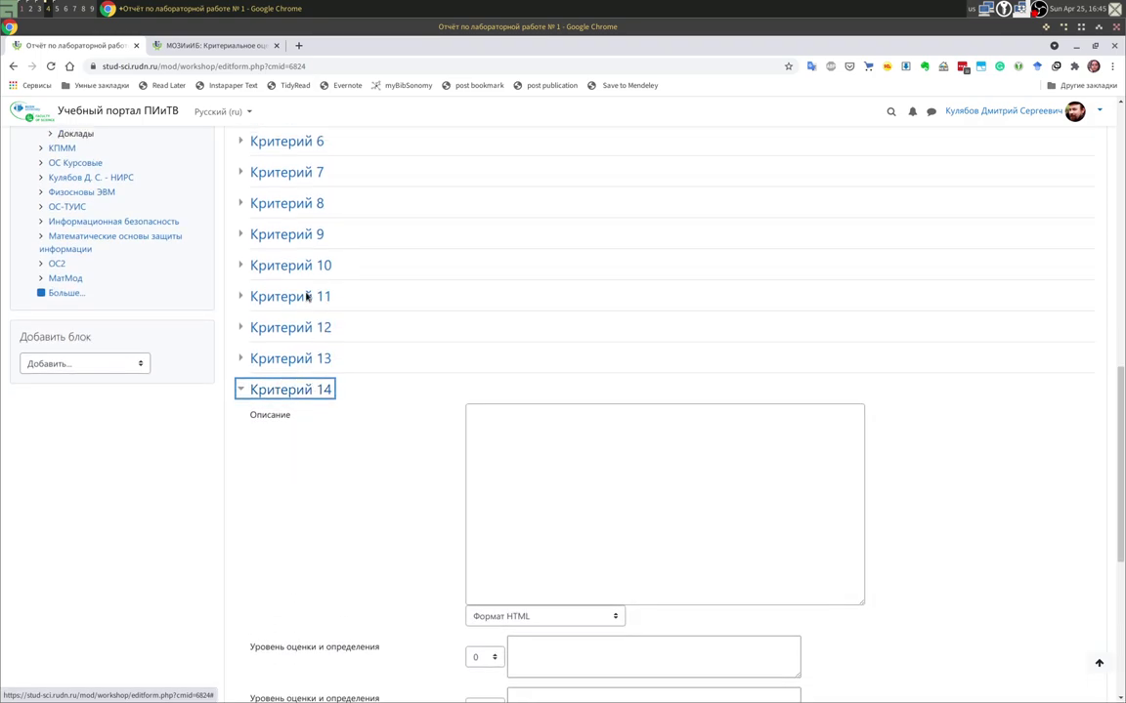
Copy "Анализ результатов" from the Содержательная часть работы table as the description of Критерий 14 in Markdown format.
left_click(210, 45)
left_click_drag(241, 508, 328, 516)
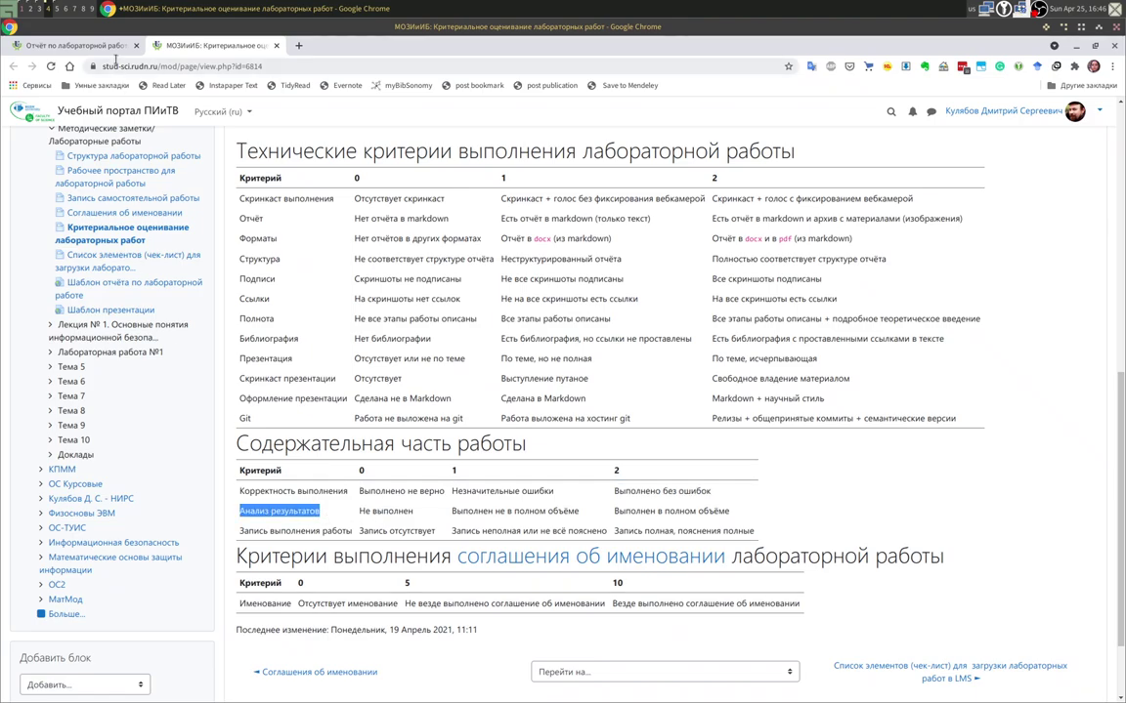
left_click(98, 46)
left_click(534, 476)
key("ctrl+v")
left_click(530, 617)
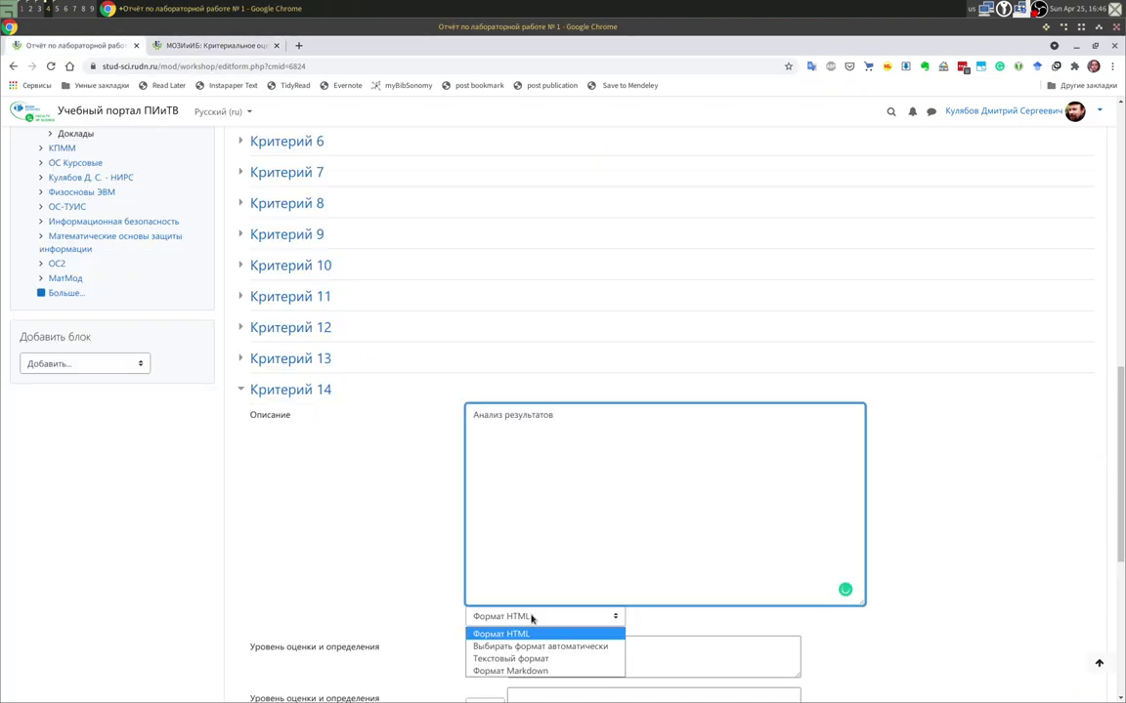
left_click(529, 672)
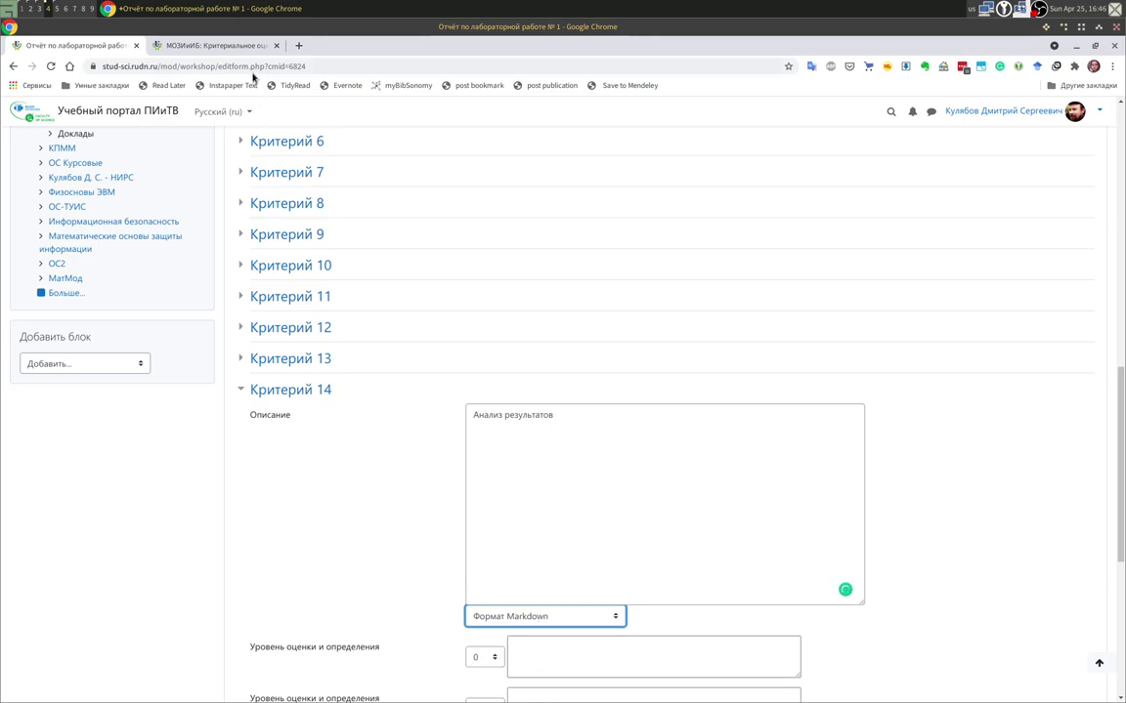
Copy "Не выполнен" from the Анализ результатов row into the level 0 definition of Критерий 14.
left_click(220, 46)
scroll(426, 489, "down", 1)
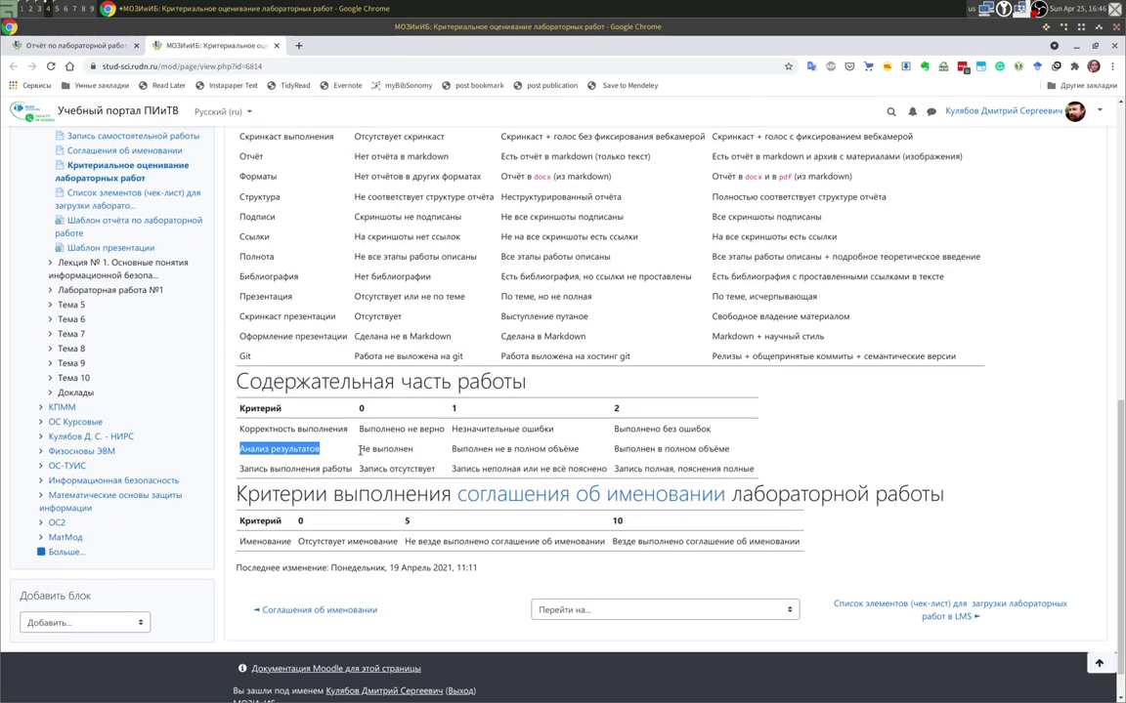
left_click_drag(360, 448, 426, 452)
left_click(73, 45)
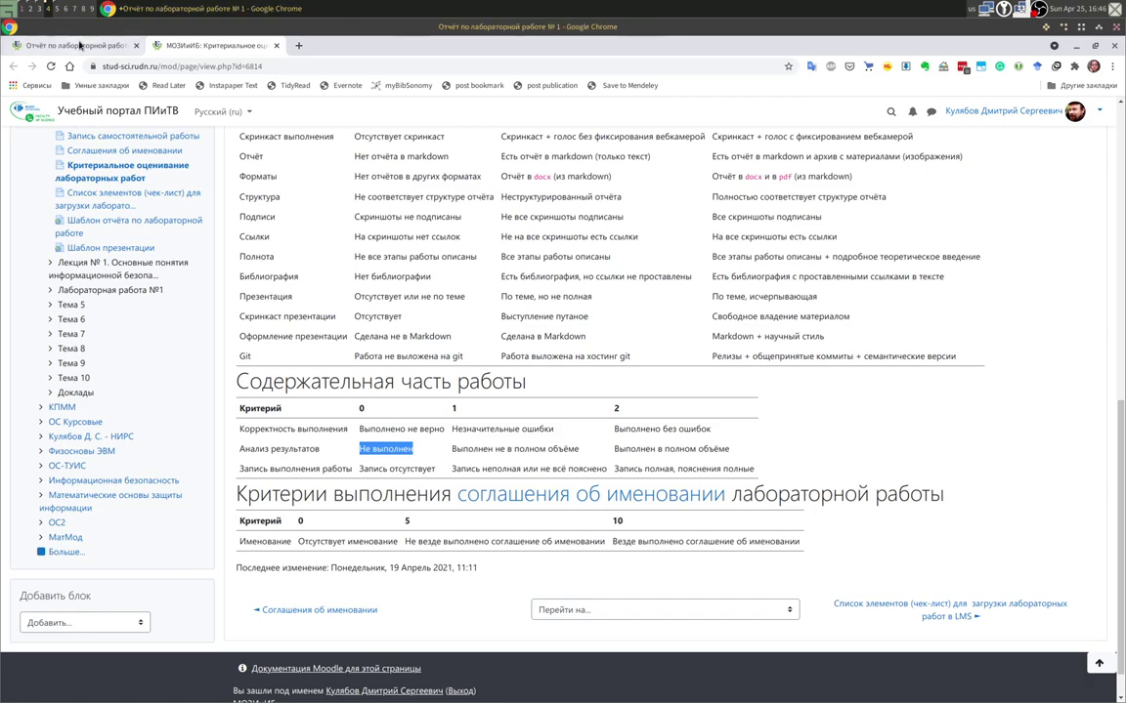
scroll(555, 586, "down", 3)
left_click(544, 523)
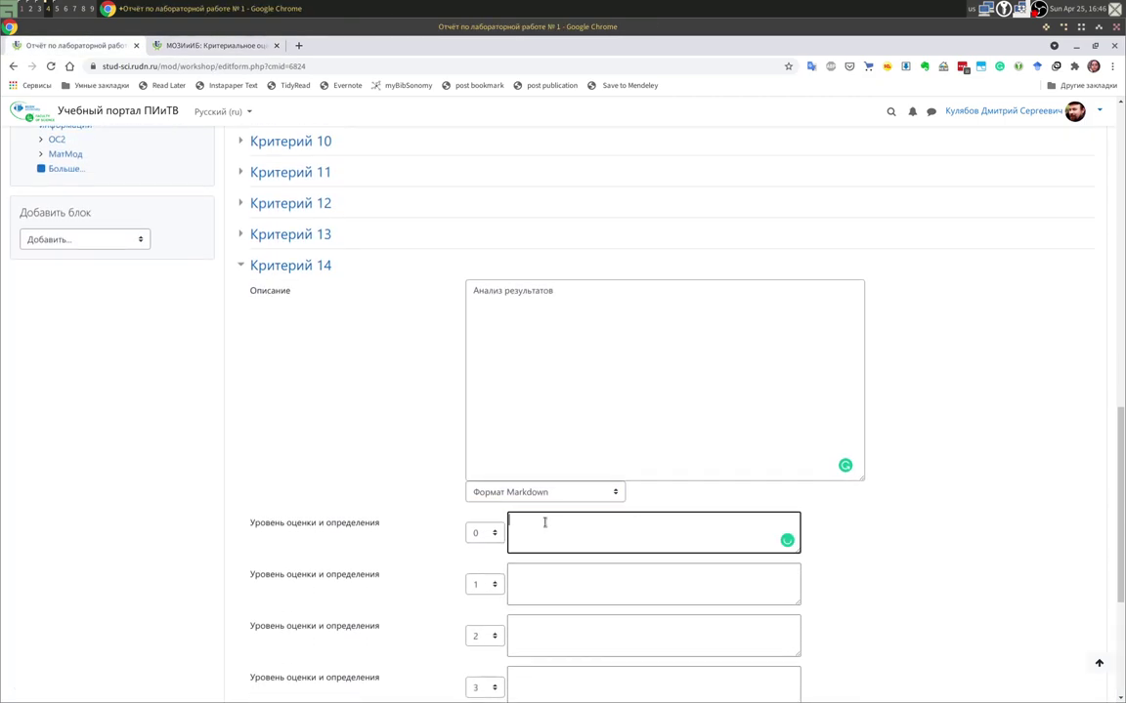
Copy "Выполнен не в полном объёме" from the Анализ результатов row into the level 1 definition of Критерий 14.
left_click(213, 46)
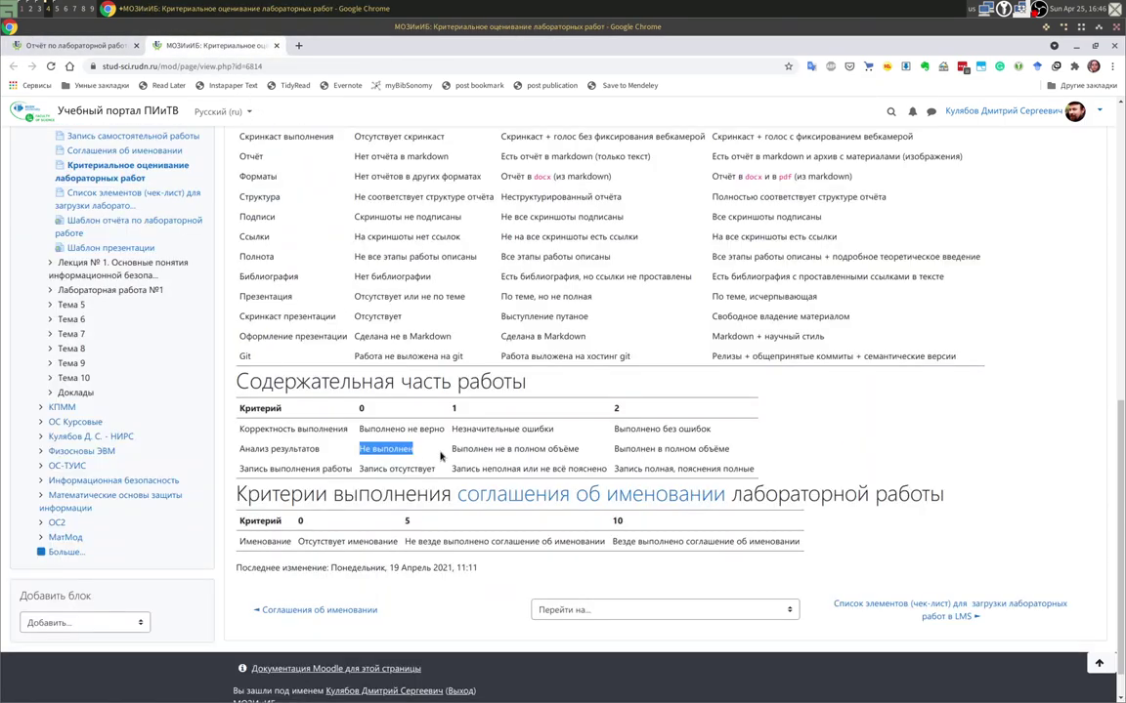
left_click_drag(497, 444, 581, 451)
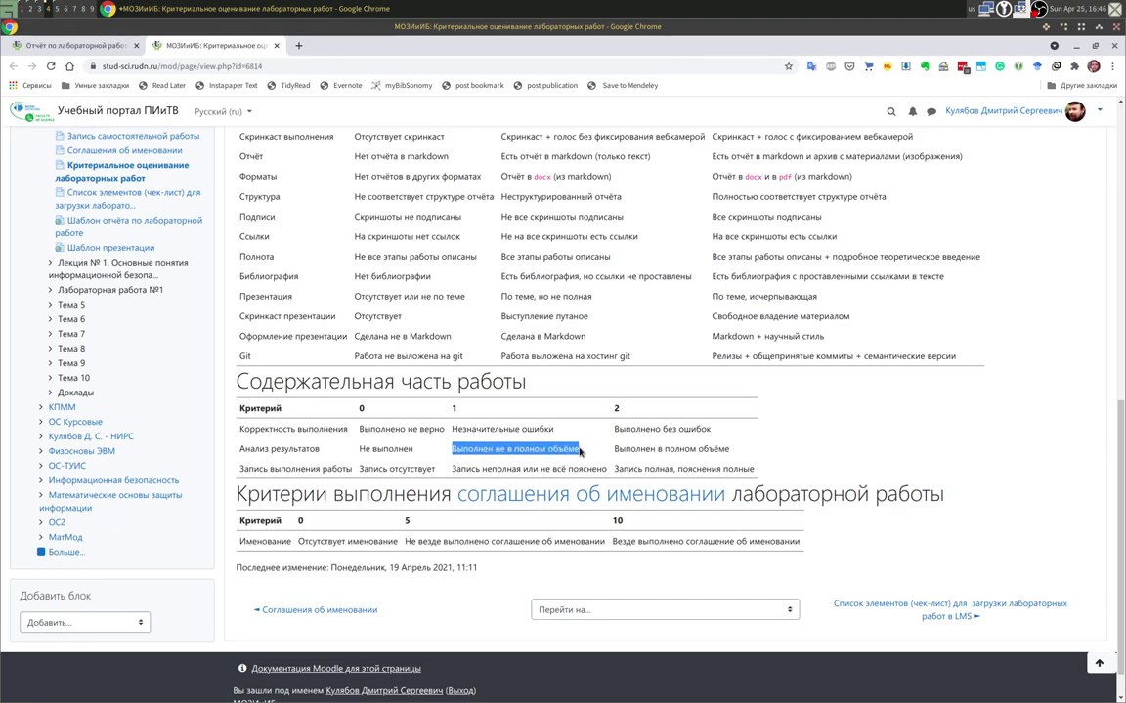
key("ctrl+c")
left_click(74, 46)
left_click(553, 578)
key("ctrl+v")
Copy "Выполнен в полном объёме" from the Анализ результатов row into the level 2 definition of Критерий 14.
left_click(196, 46)
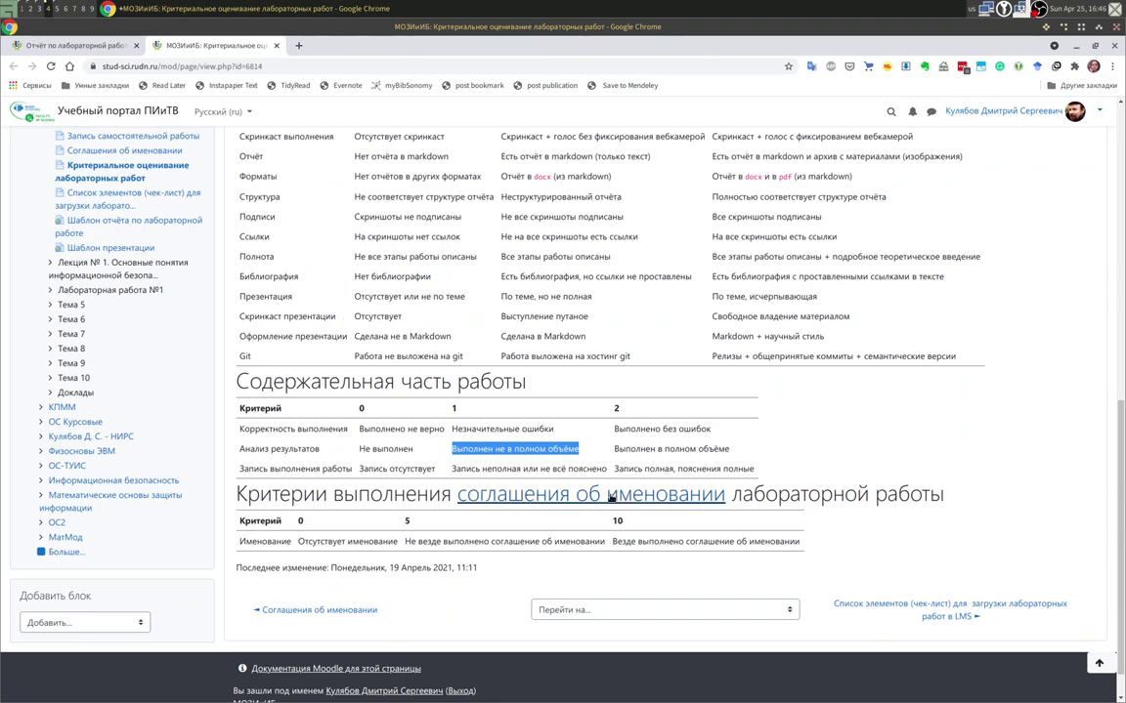
left_click_drag(612, 455, 739, 452)
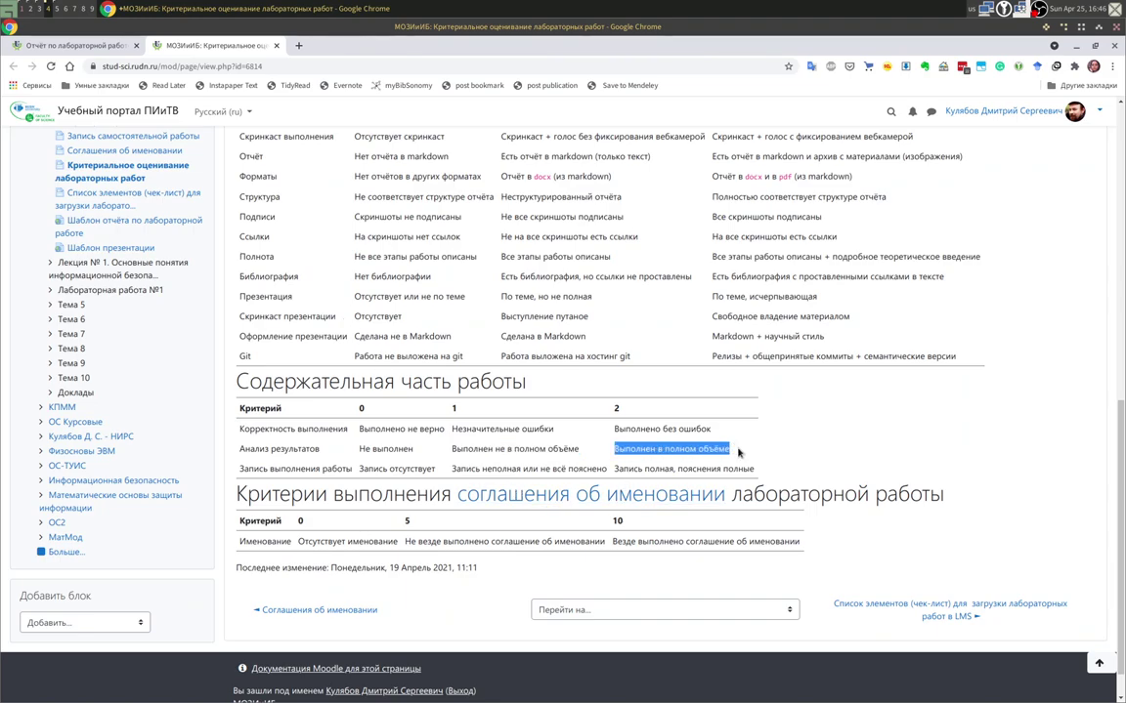
key("ctrl+c")
left_click(73, 46)
left_click(528, 640)
key("ctrl+v")
Expand Критерий 15 and copy "Запись выполнения работы" from the Содержательная часть работы table as its description in Markdown format.
scroll(416, 530, "down", 2)
scroll(416, 530, "down", 2)
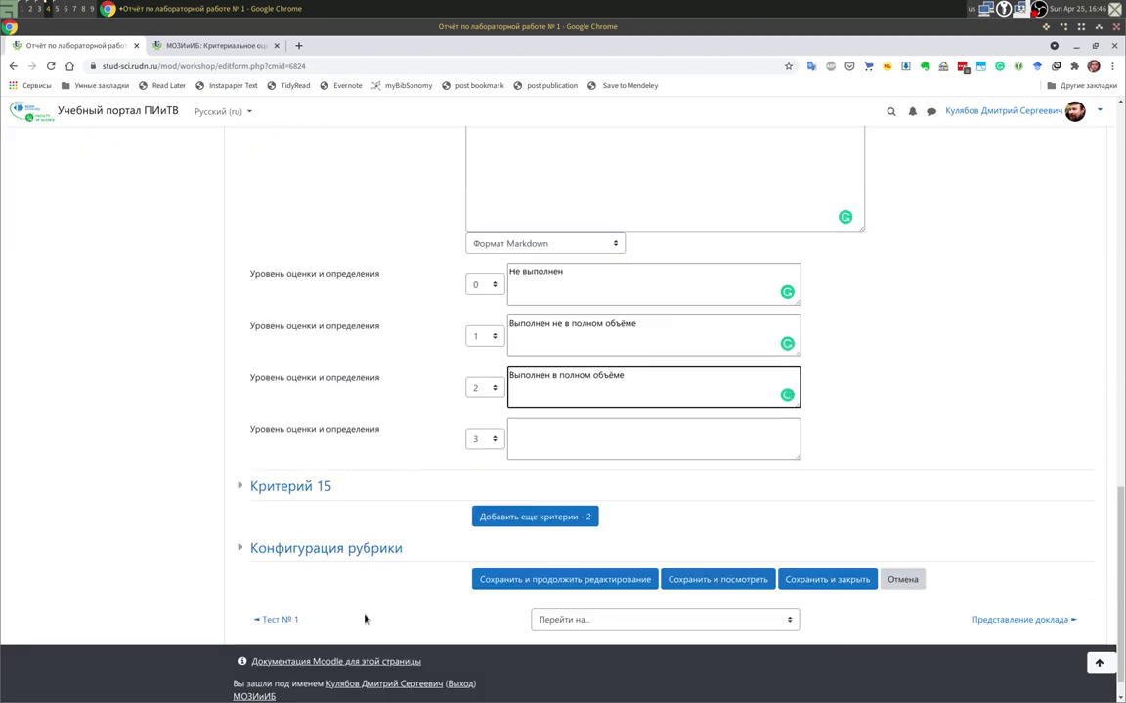
left_click(293, 487)
left_click(189, 46)
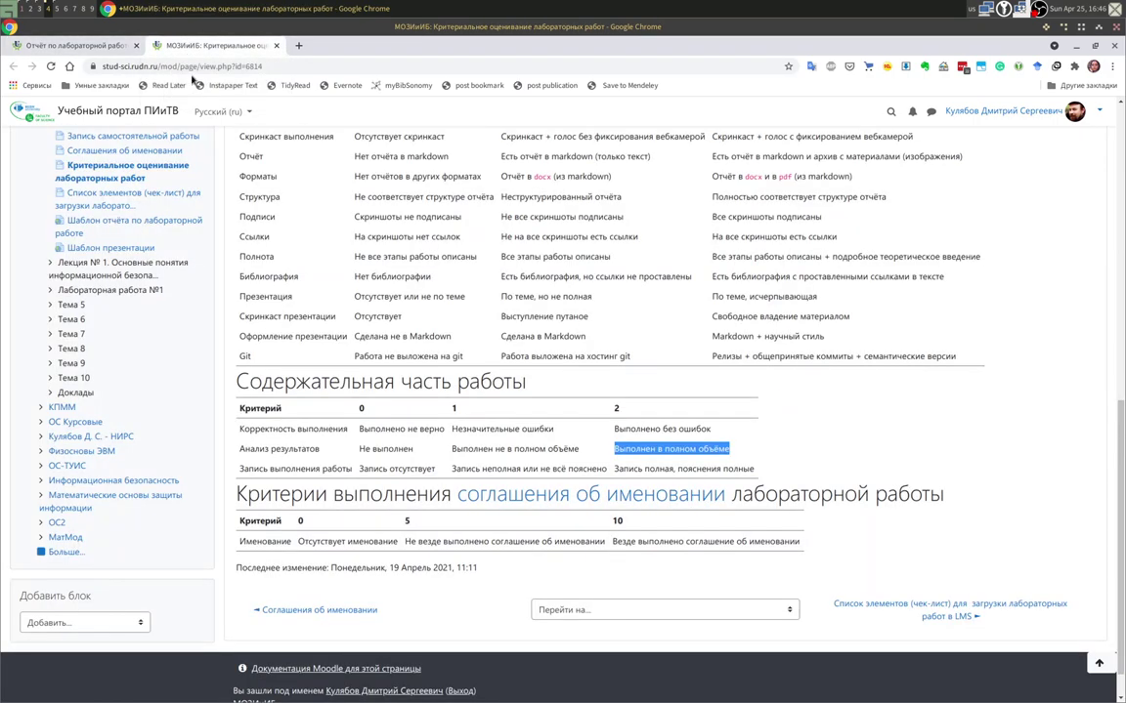
left_click_drag(239, 470, 325, 470)
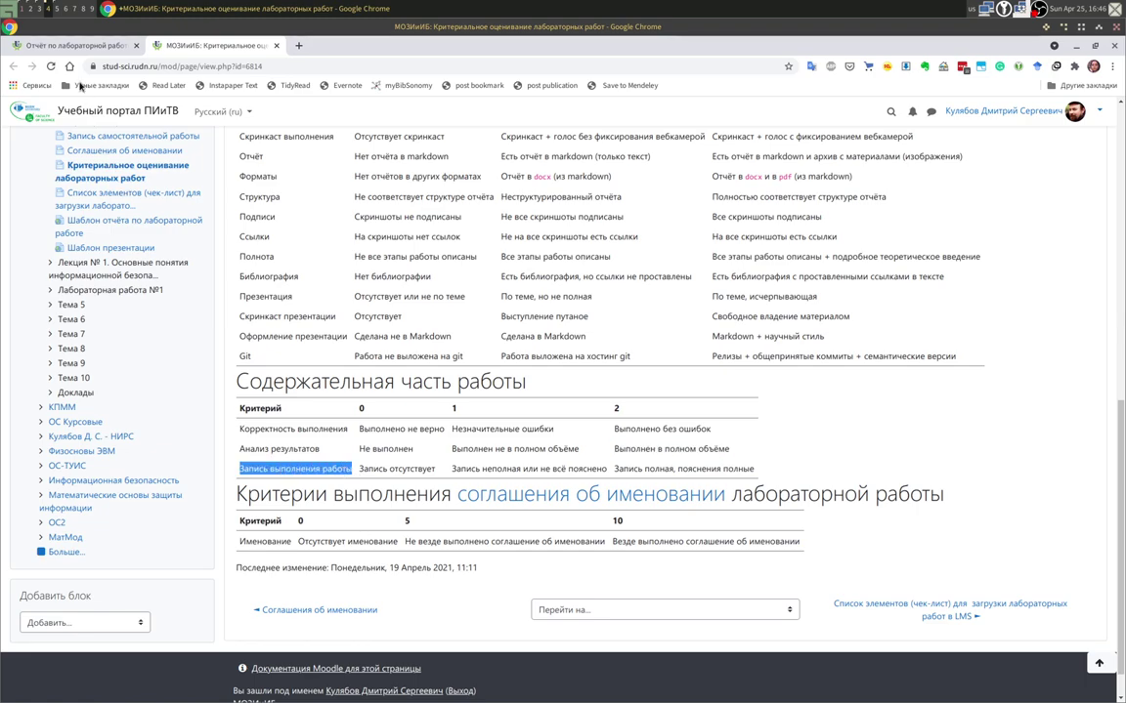
left_click(76, 46)
left_click(513, 523)
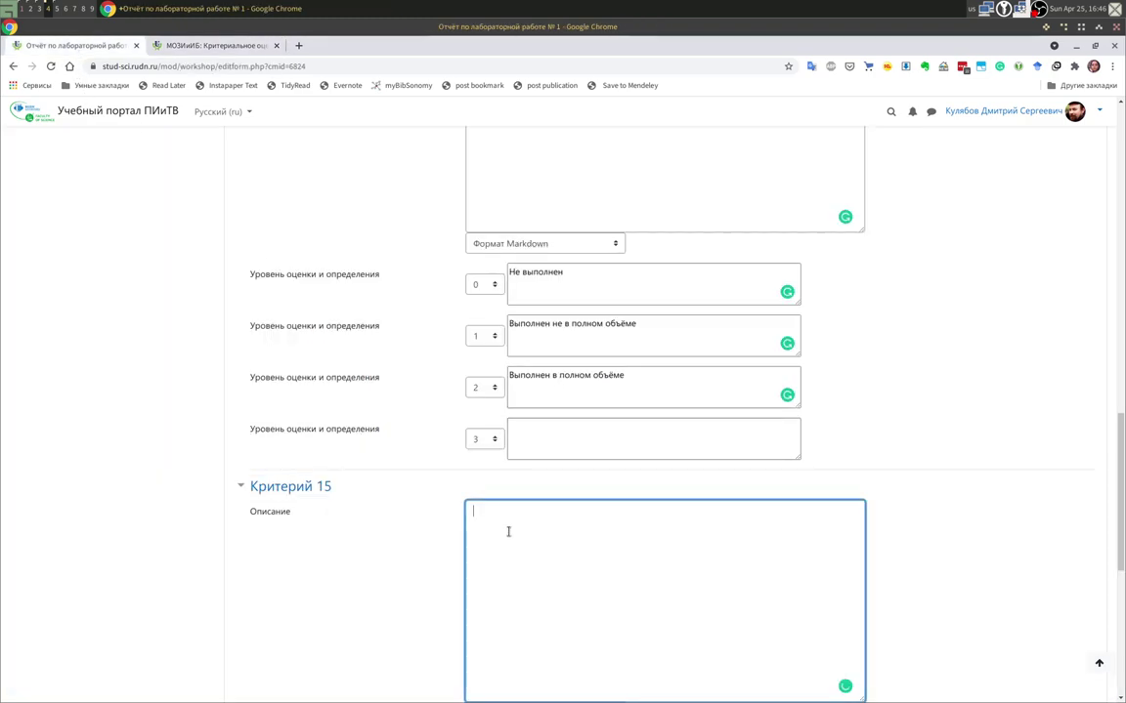
key("ctrl+v")
scroll(507, 538, "down", 2)
left_click(502, 499)
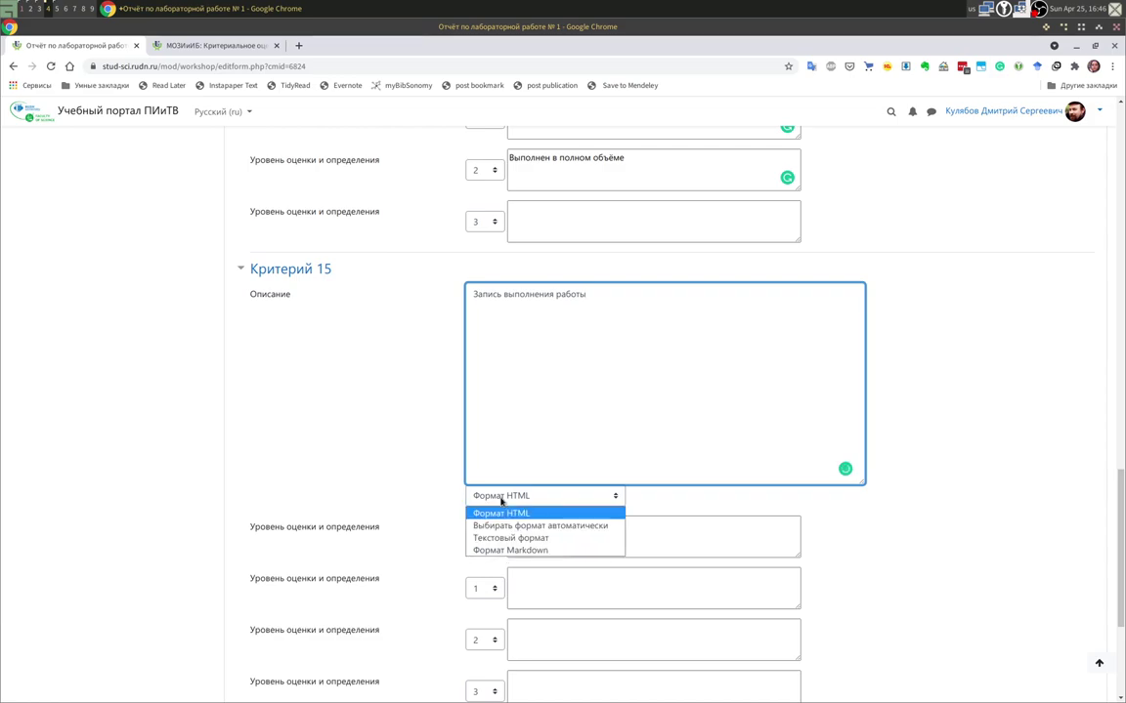
left_click(507, 556)
Copy "Запись отсутствует" from the Запись выполнения работы row into the level 0 definition of Критерий 15.
left_click(213, 45)
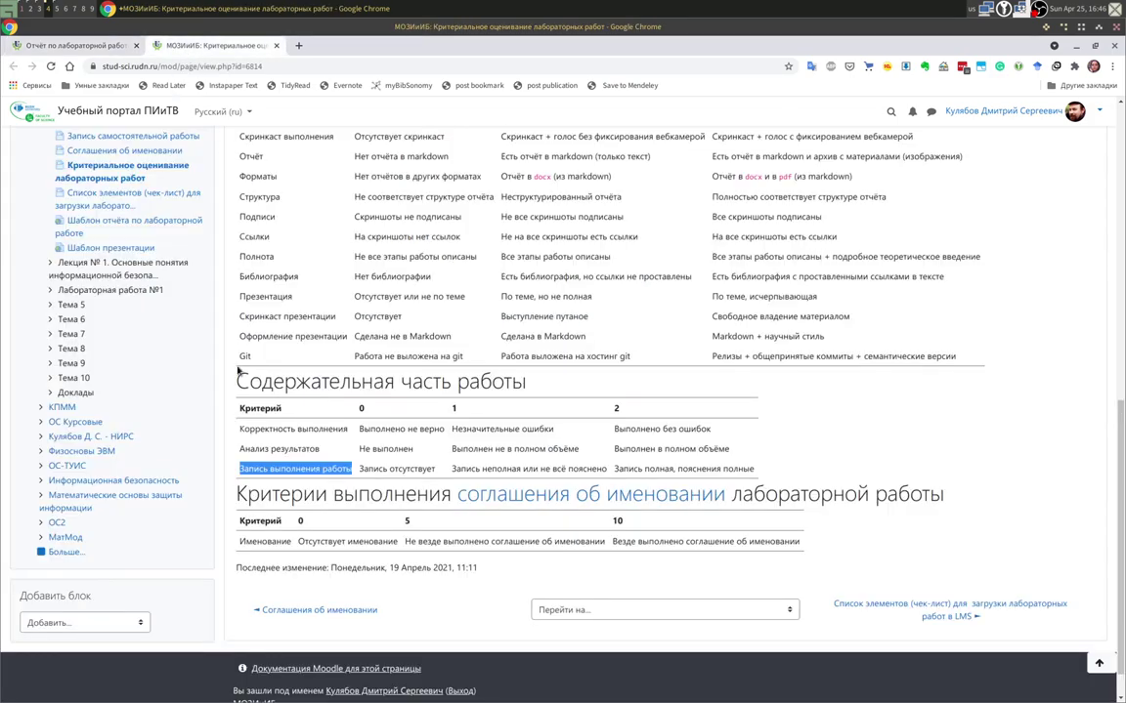
left_click_drag(357, 471, 436, 472)
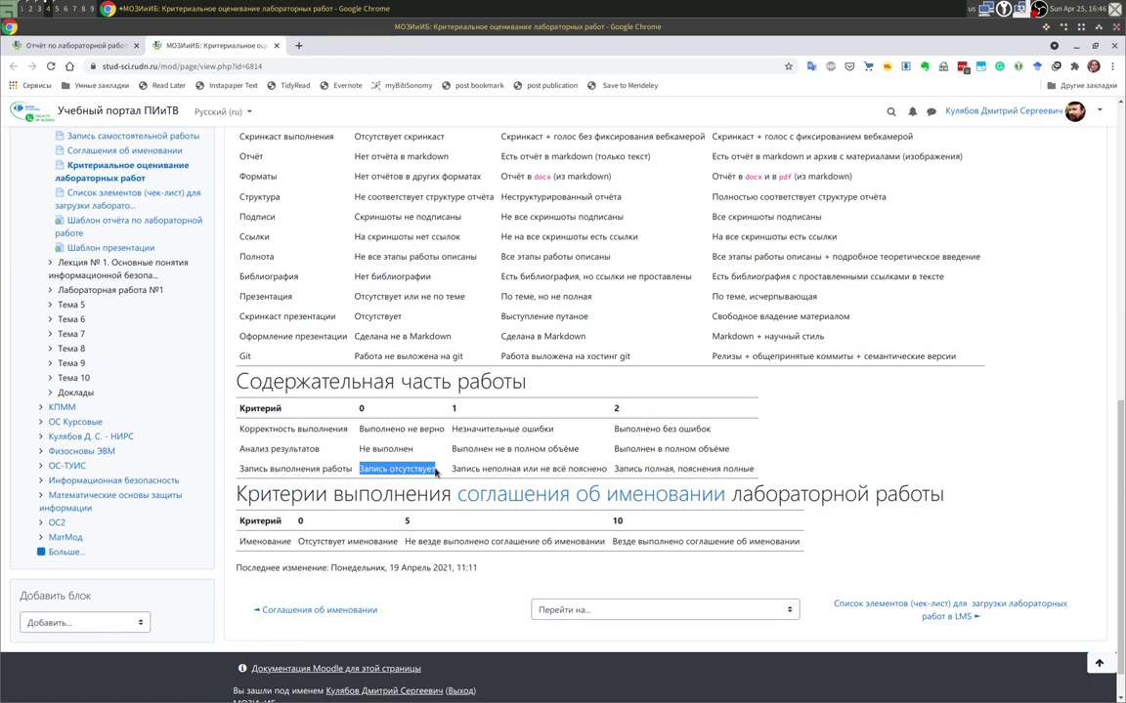
left_click(73, 45)
left_click(520, 536)
key("ctrl+v")
Copy "Запись неполная или не всё пояснено" from the Запись выполнения работы row into the level 1 definition of Критерий 15.
left_click(530, 578)
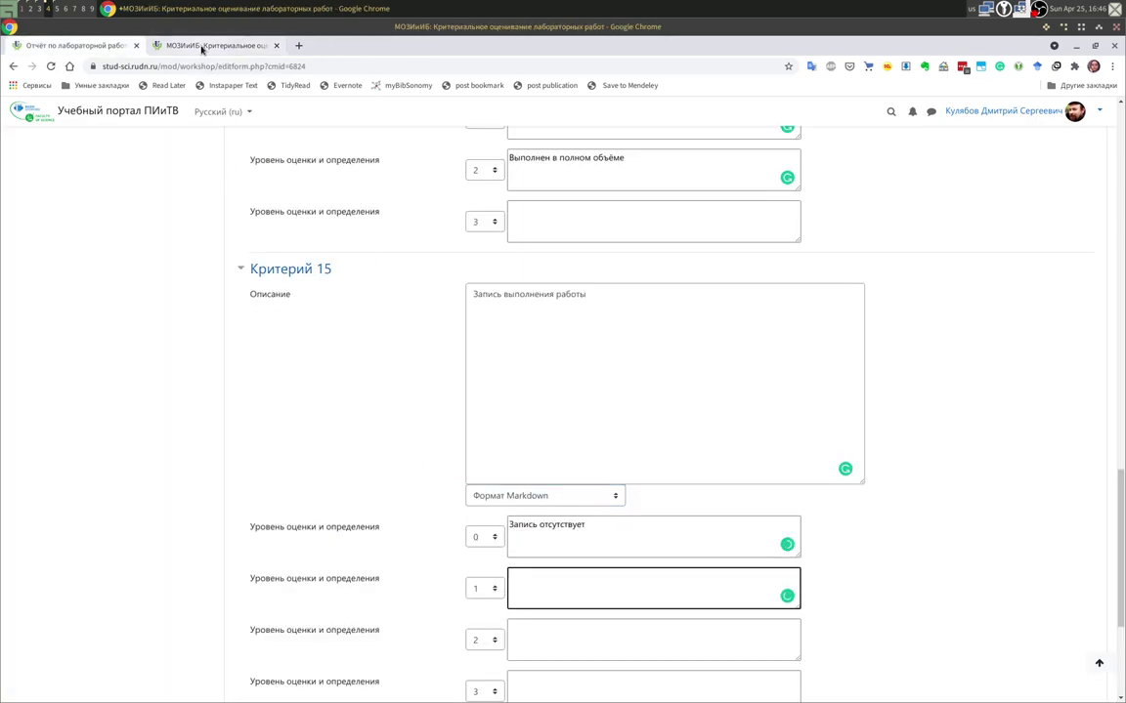
left_click(205, 45)
left_click_drag(451, 470, 602, 470)
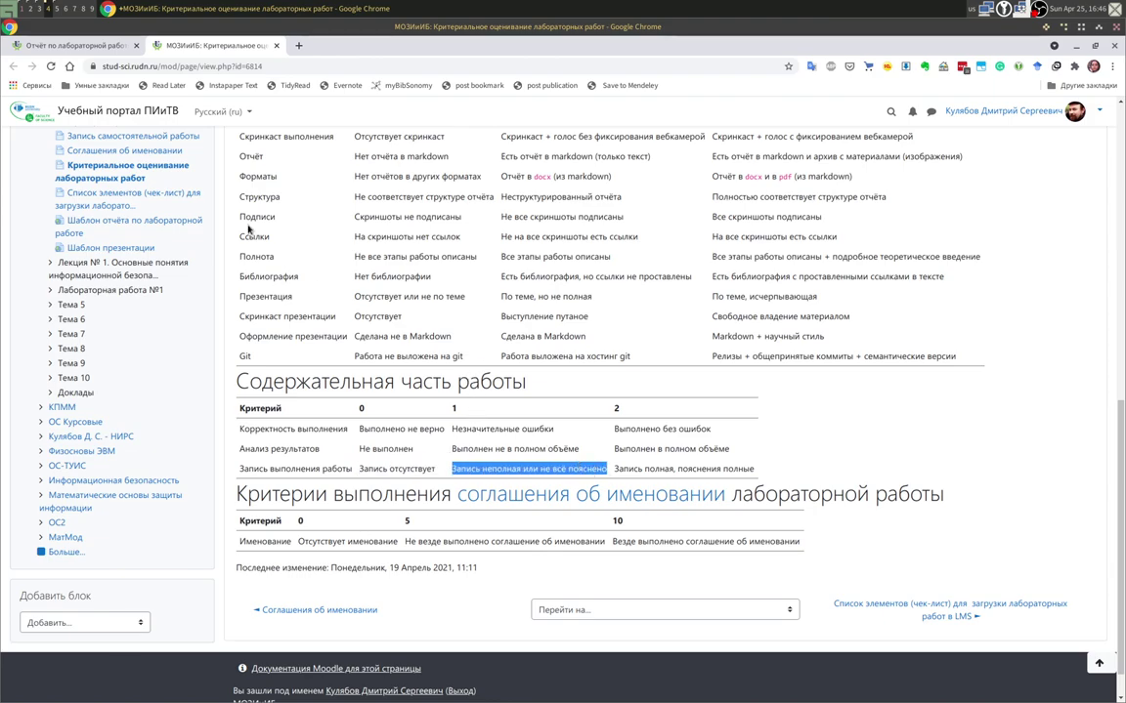
left_click(88, 45)
key("ctrl+v")
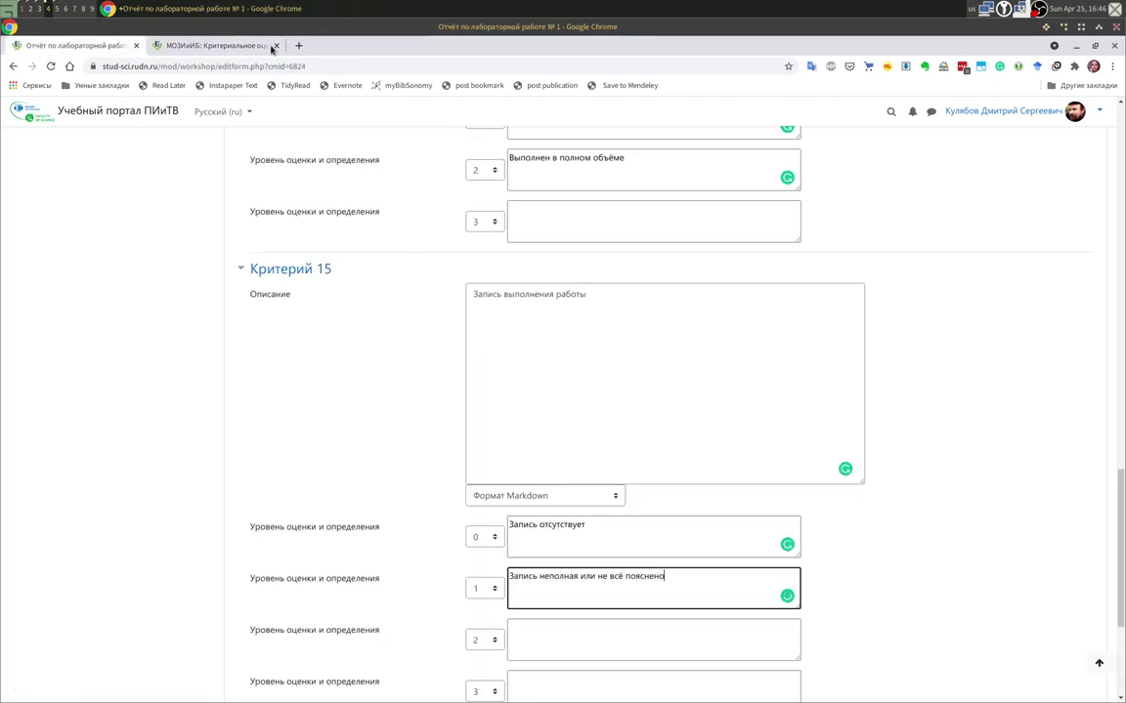
Copy "Запись полная, пояснения полные" from the Запись выполнения работы row into the level 2 definition of Критерий 15.
left_click(247, 47)
left_click_drag(614, 470, 753, 470)
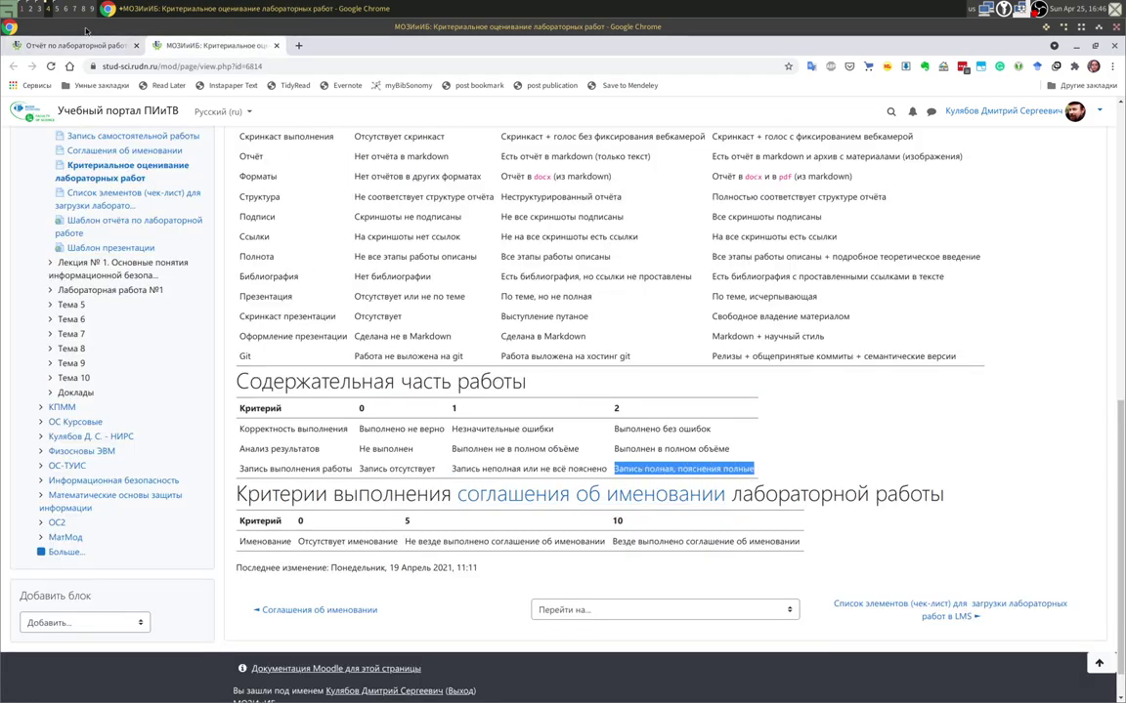
left_click(70, 46)
left_click(560, 633)
key("ctrl+v")
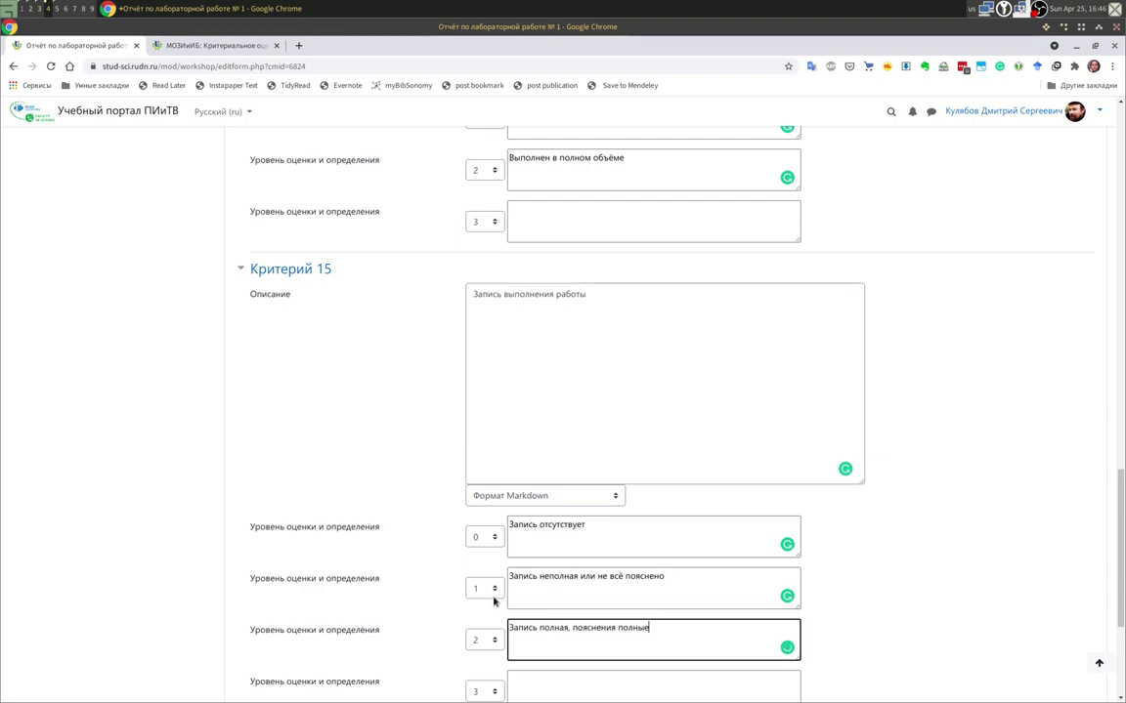
Add another two blank criteria after Критерий 15 and save the rubric while continuing to edit it.
scroll(408, 566, "down", 1)
scroll(408, 567, "down", 1)
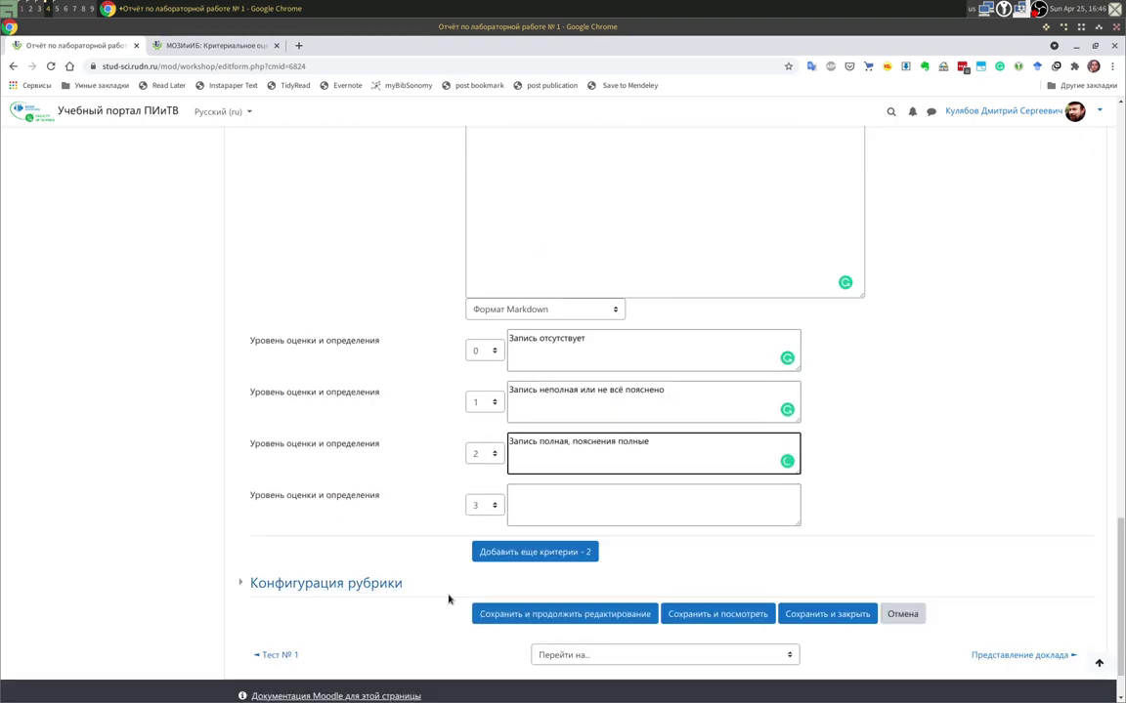
left_click(535, 554)
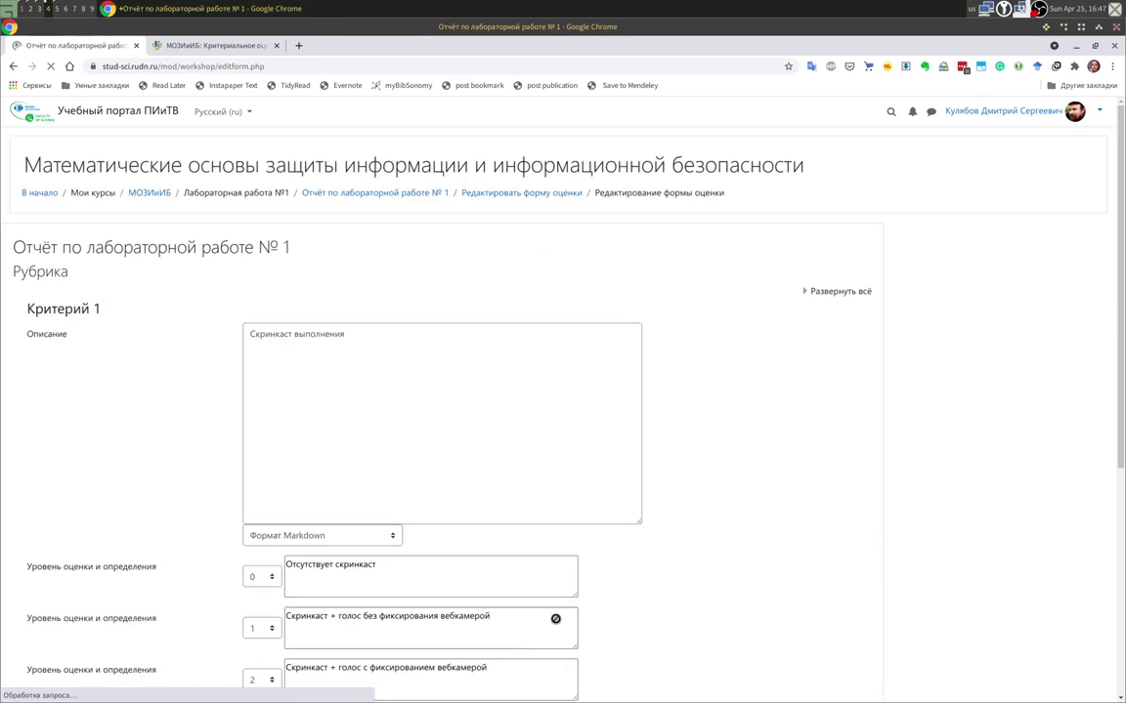
scroll(555, 618, "down", 15)
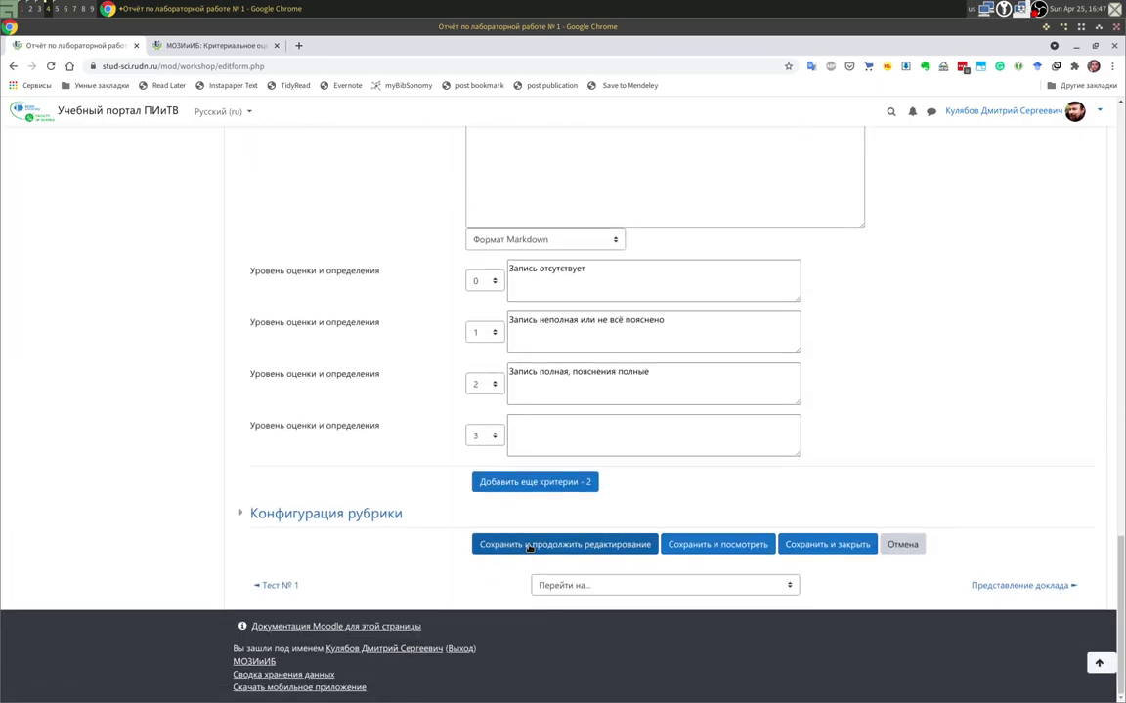
left_click(529, 544)
Copy the criterion name "Именование" from the naming agreement table on the criteria page and expand Критерий 16.
left_click(195, 47)
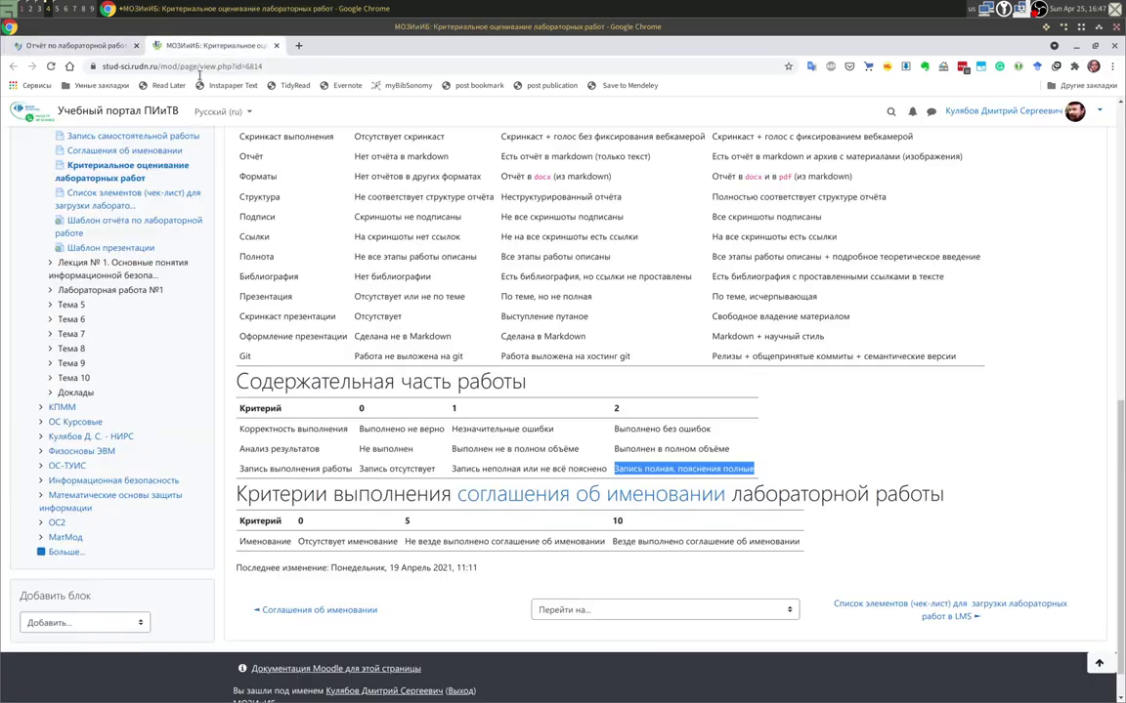
scroll(301, 542, "down", 1)
left_click_drag(240, 510, 295, 514)
key("ctrl+c")
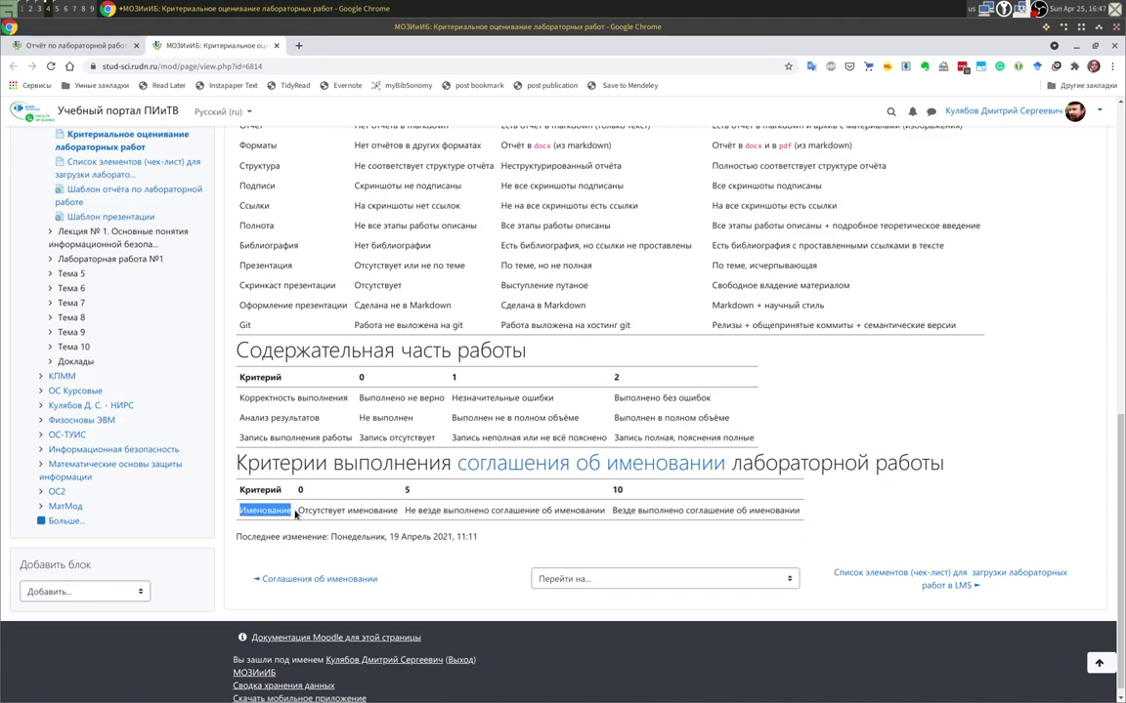
scroll(295, 514, "up", 1)
left_click(73, 45)
scroll(386, 498, "down", 3)
scroll(386, 498, "down", 10)
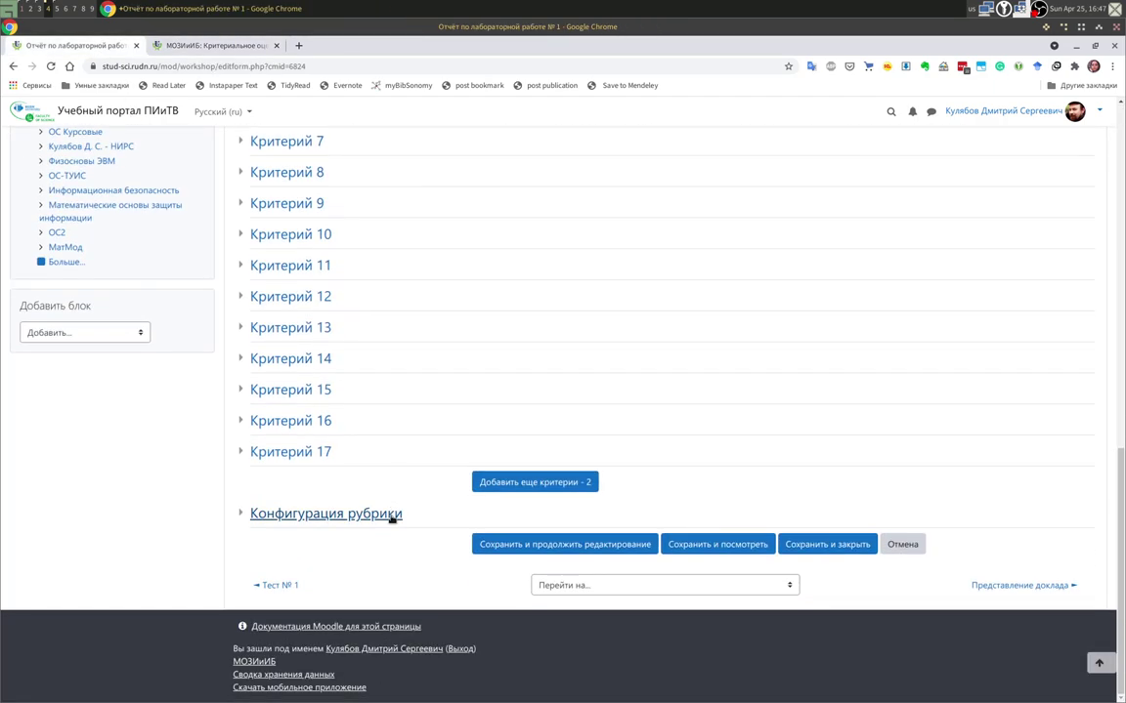
left_click(267, 388)
left_click(268, 389)
left_click(246, 451)
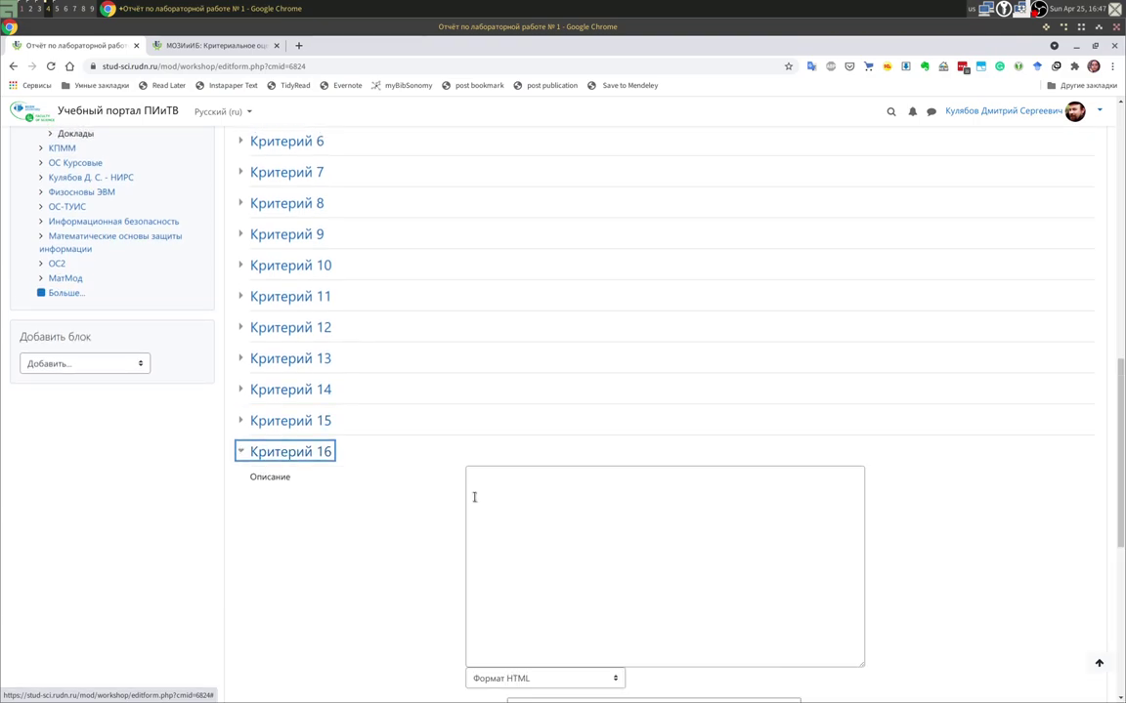
Paste "Именование" as the description of Критерий 16 and set its format to Markdown.
left_click(505, 520)
key("ctrl+v")
left_click(528, 677)
left_click(523, 660)
scroll(371, 582, "down", 5)
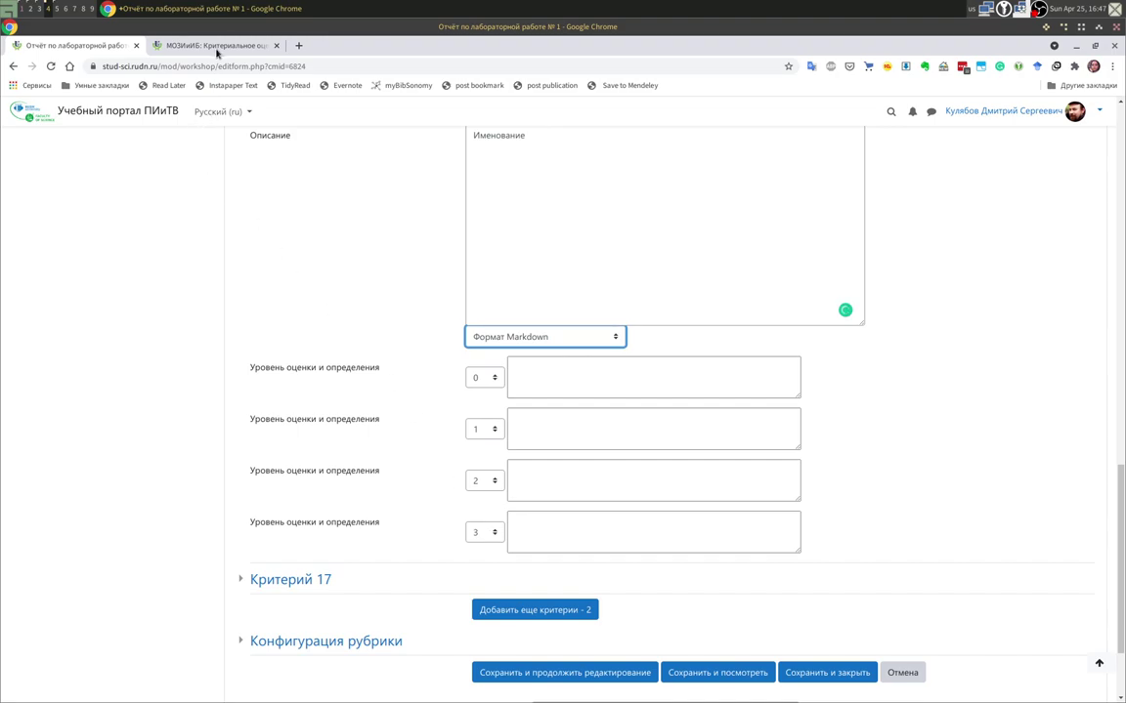
Copy "Отсутствует именование" from the Именование row of the criteria page into the level 0 definition of Критерий 16.
left_click(217, 49)
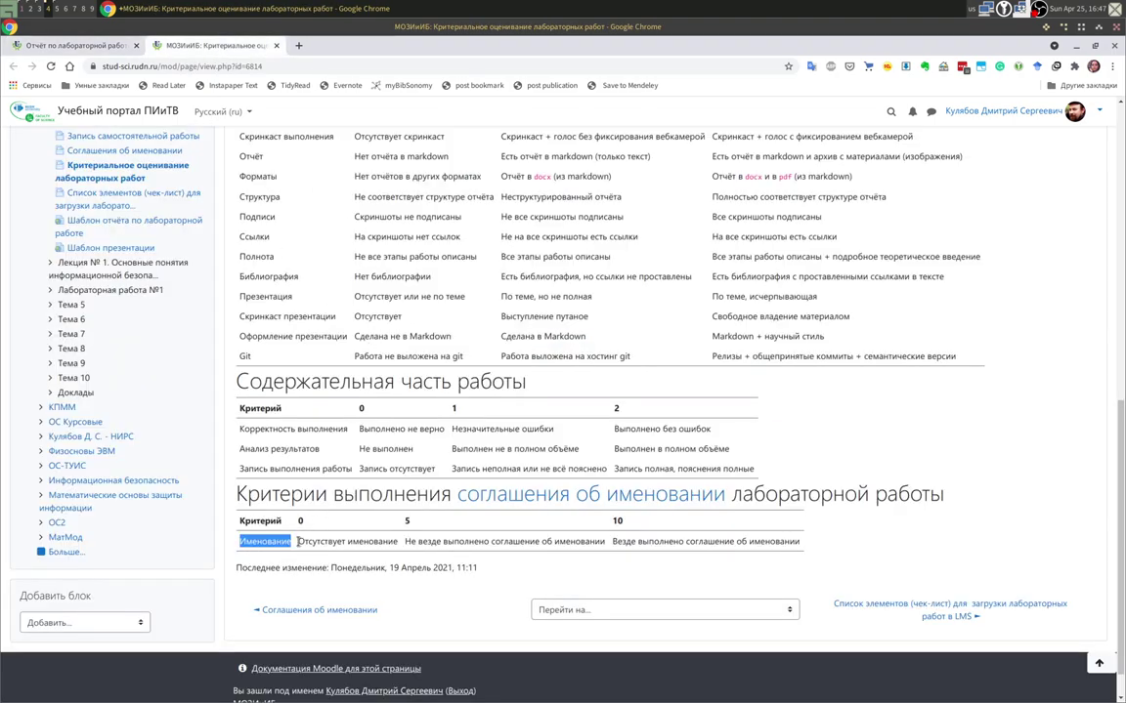
left_click(335, 541)
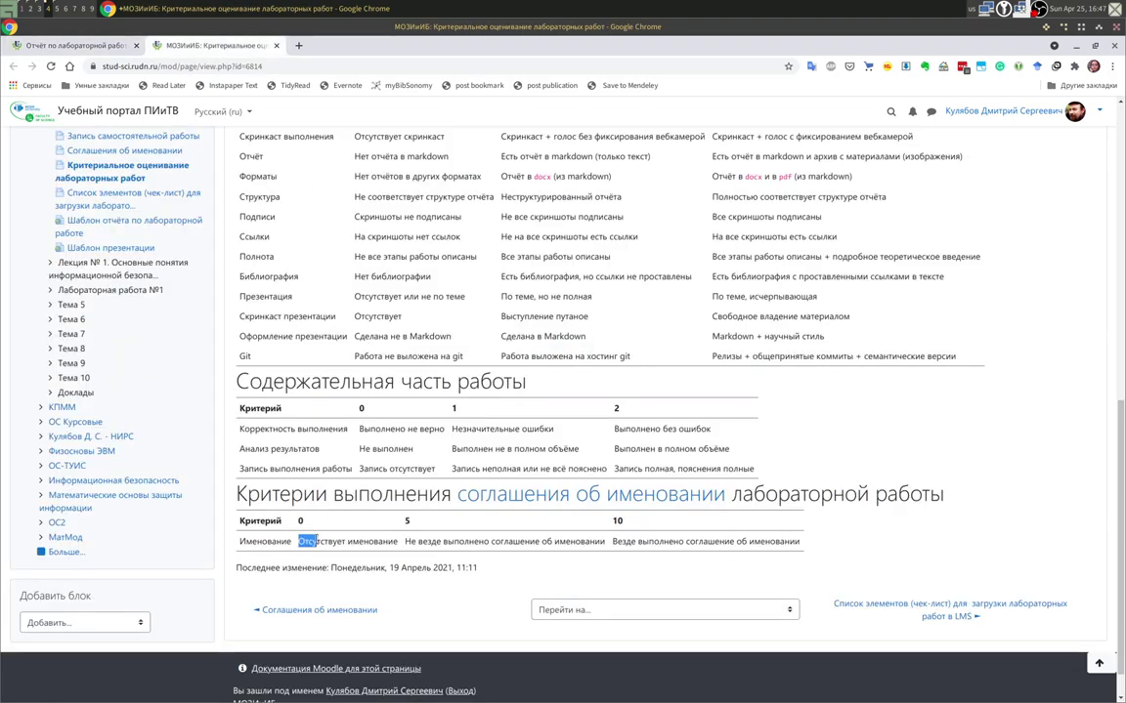
left_click_drag(306, 542, 375, 543)
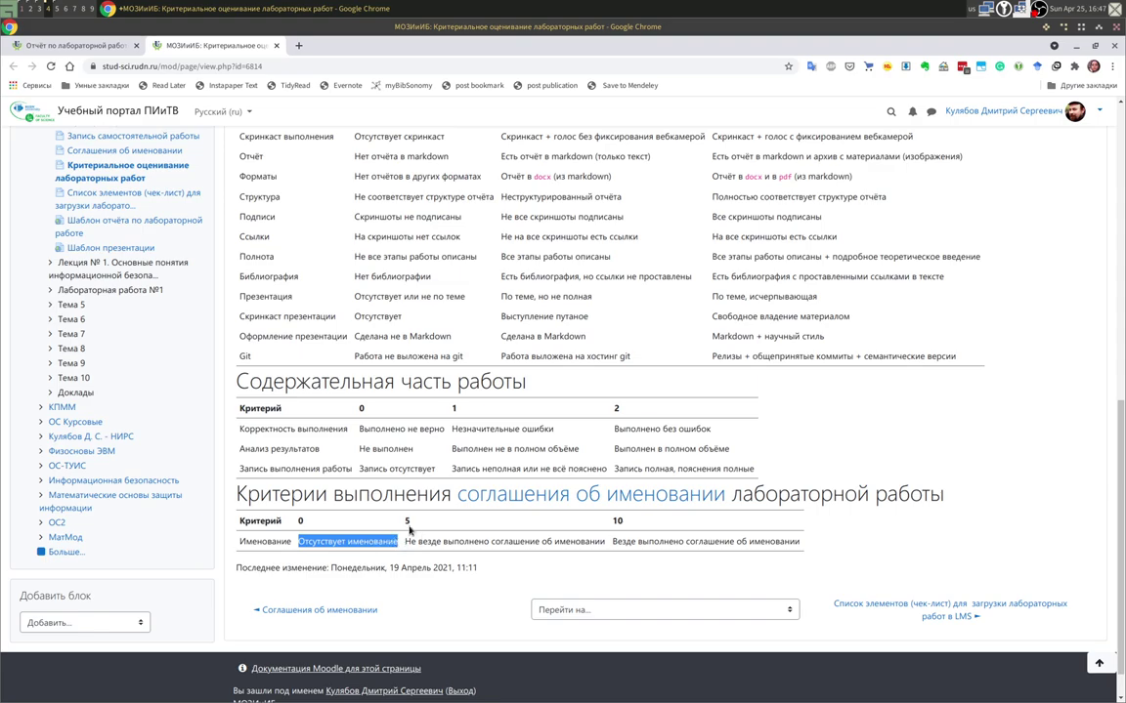
left_click(78, 46)
left_click(538, 371)
type("Отсутствует именование")
Copy "Не везде выполнено соглашение об именовании" from the Именование row into the level 1 definition of Критерий 16.
left_click(217, 46)
left_click_drag(406, 542, 603, 542)
key("ctrl+c")
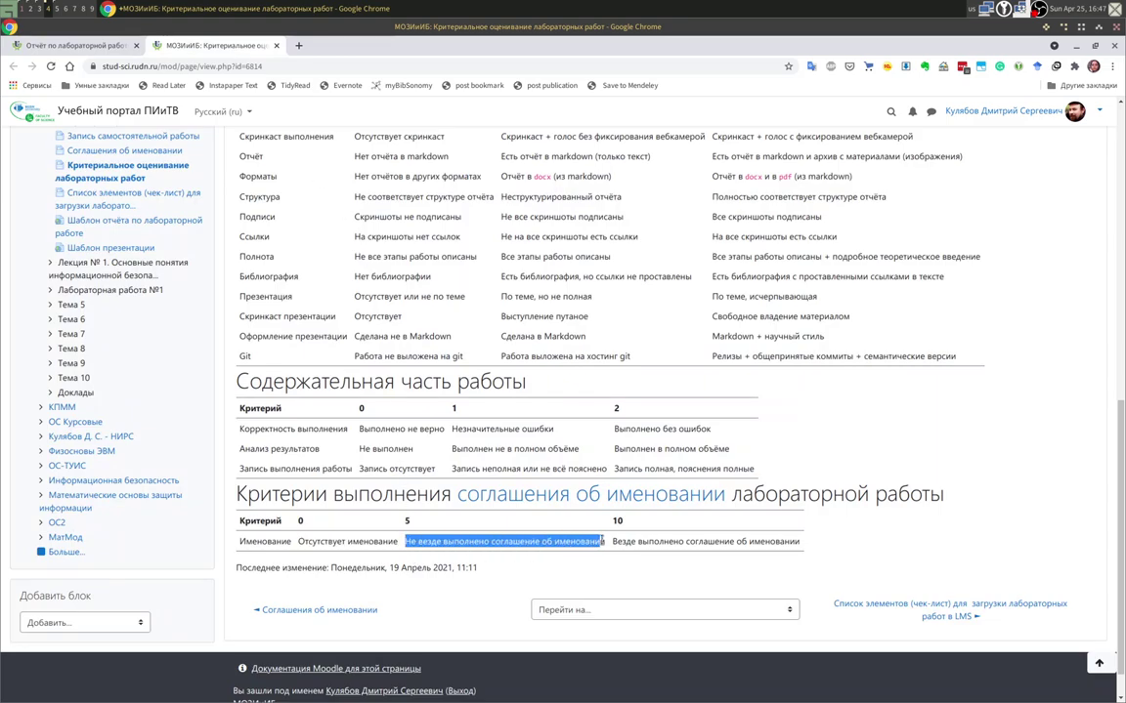
left_click(78, 46)
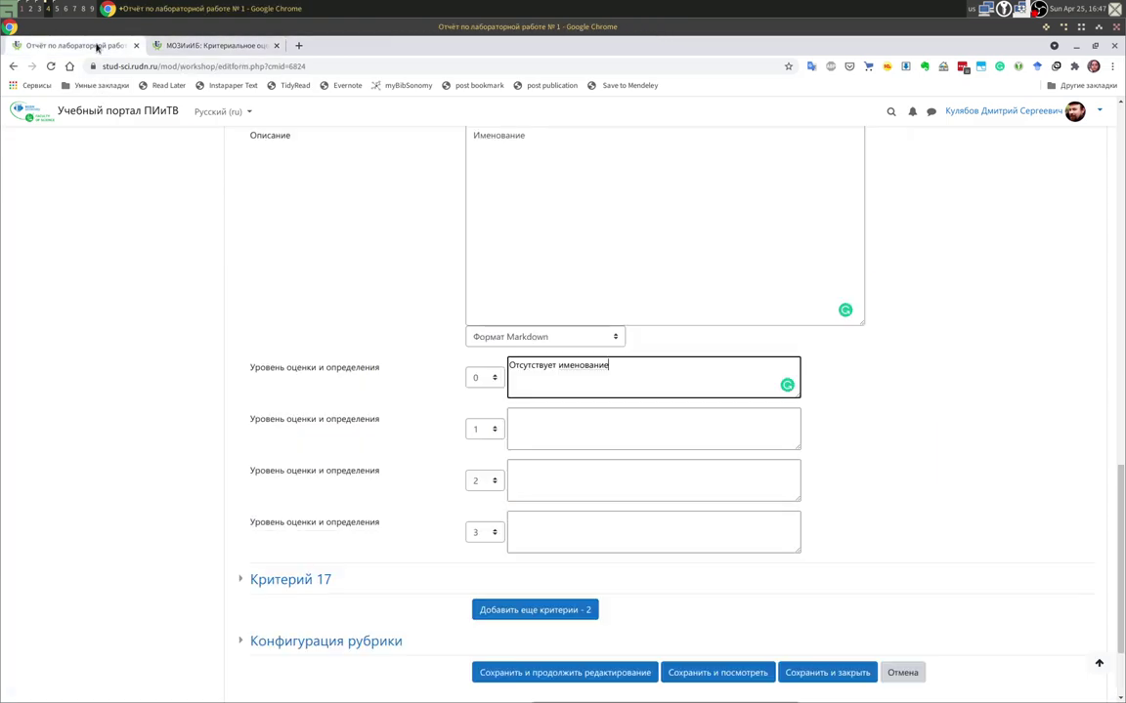
left_click(539, 439)
key("ctrl+v")
Copy "Везде выполнено соглашение об именовании" from the Именование row into the level 2 definition of Критерий 16.
left_click(538, 480)
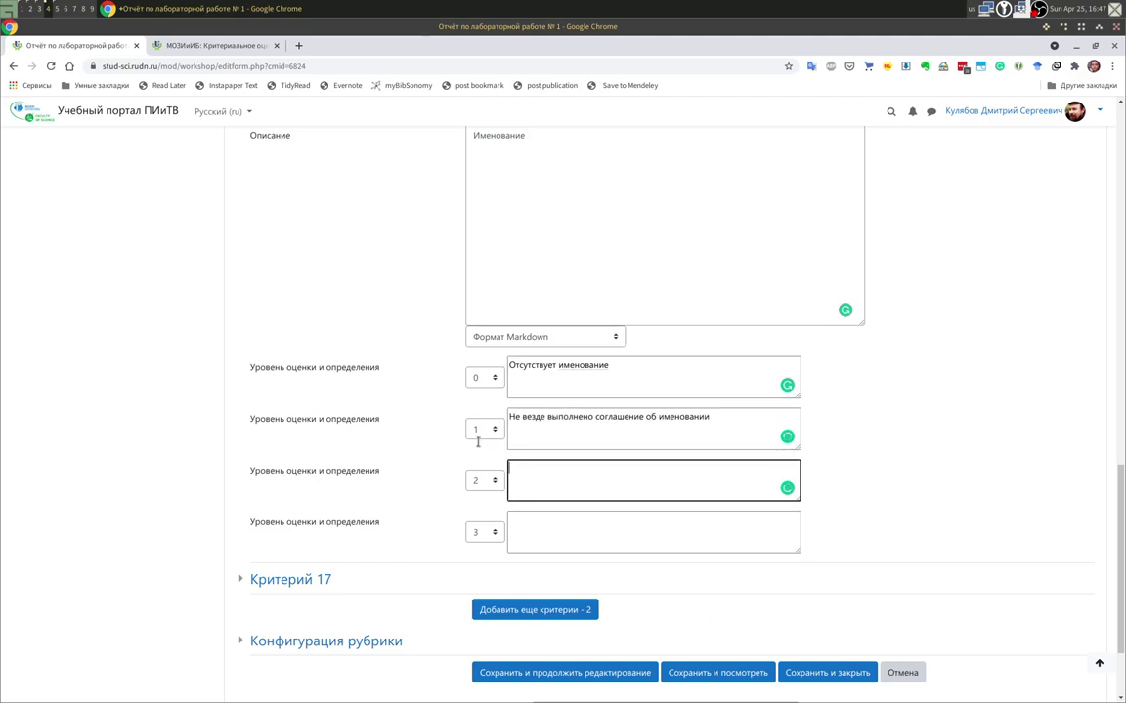
left_click(217, 46)
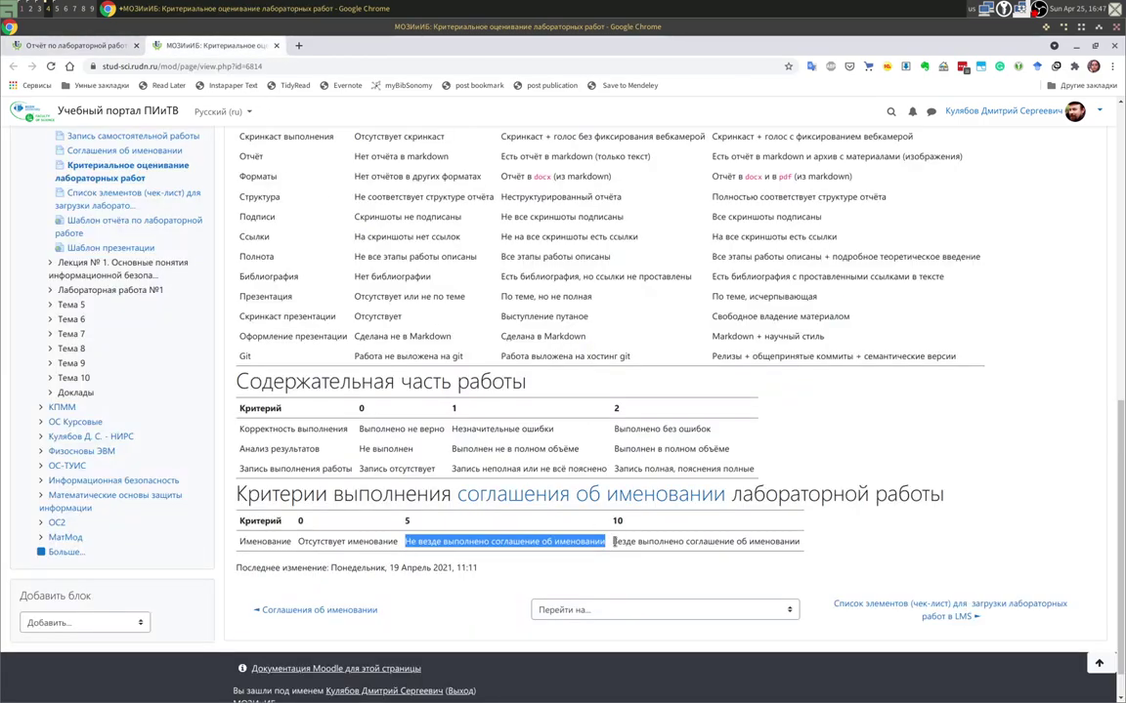
left_click_drag(614, 543, 763, 538)
left_click_drag(641, 548, 813, 549)
key("ctrl+c")
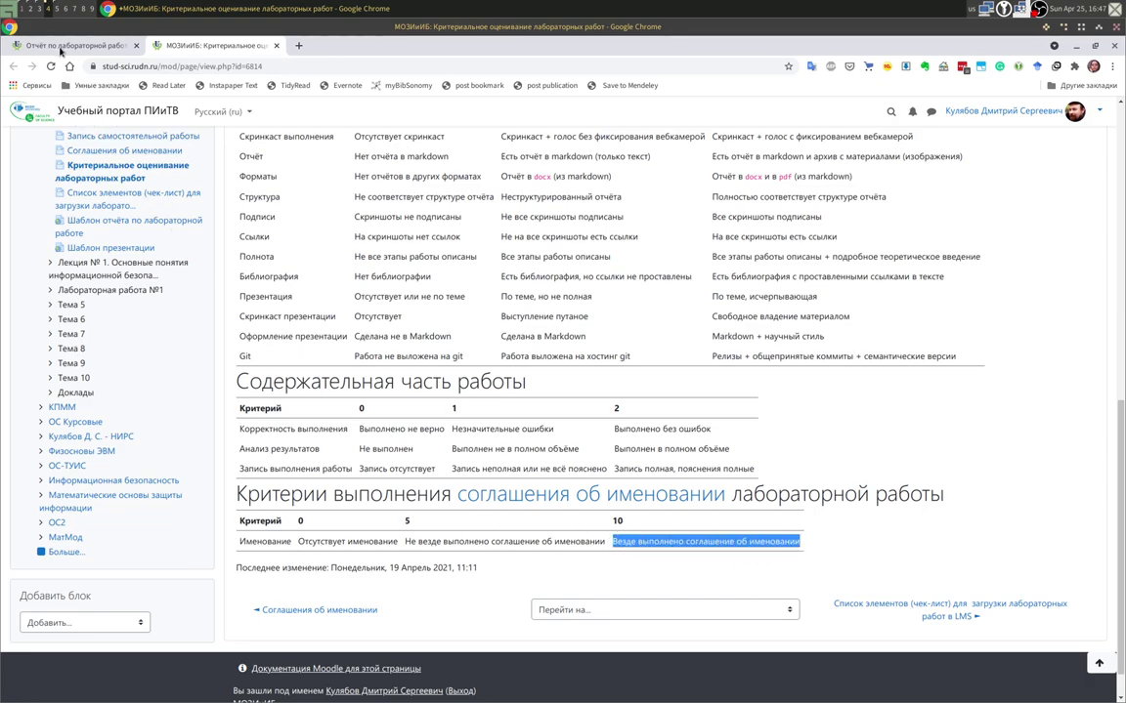
left_click(73, 46)
key("ctrl+v")
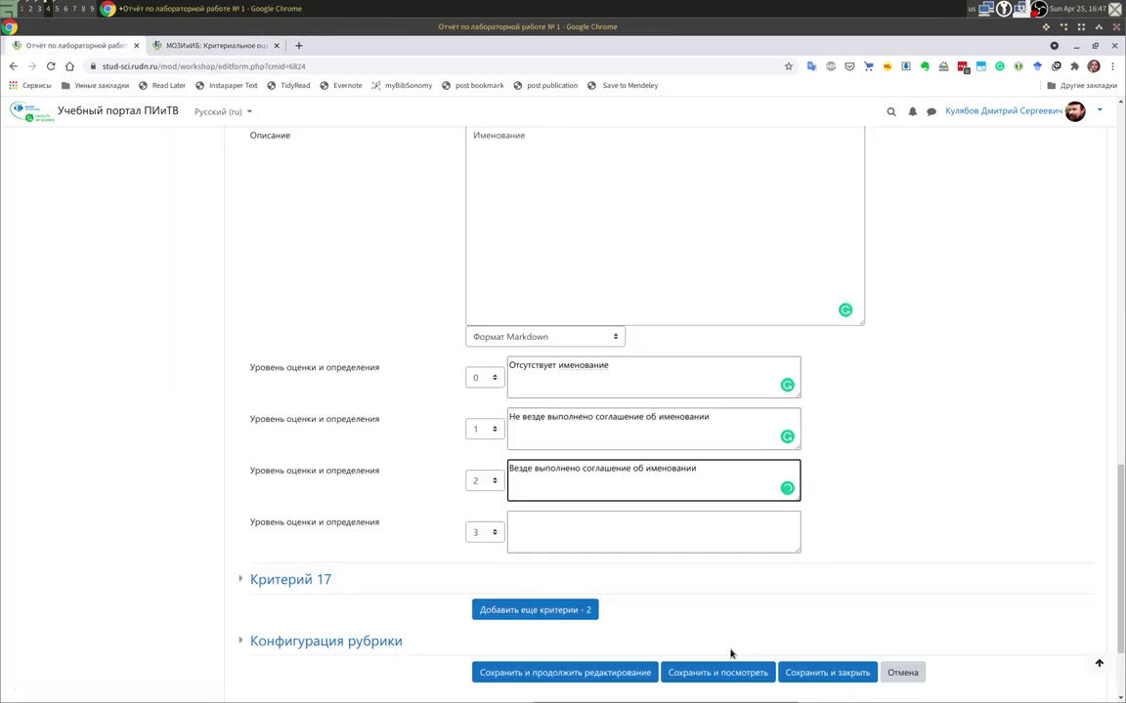
Save the rubric and review the assessment form preview, from the criteria table down to the overall feedback section.
left_click(818, 674)
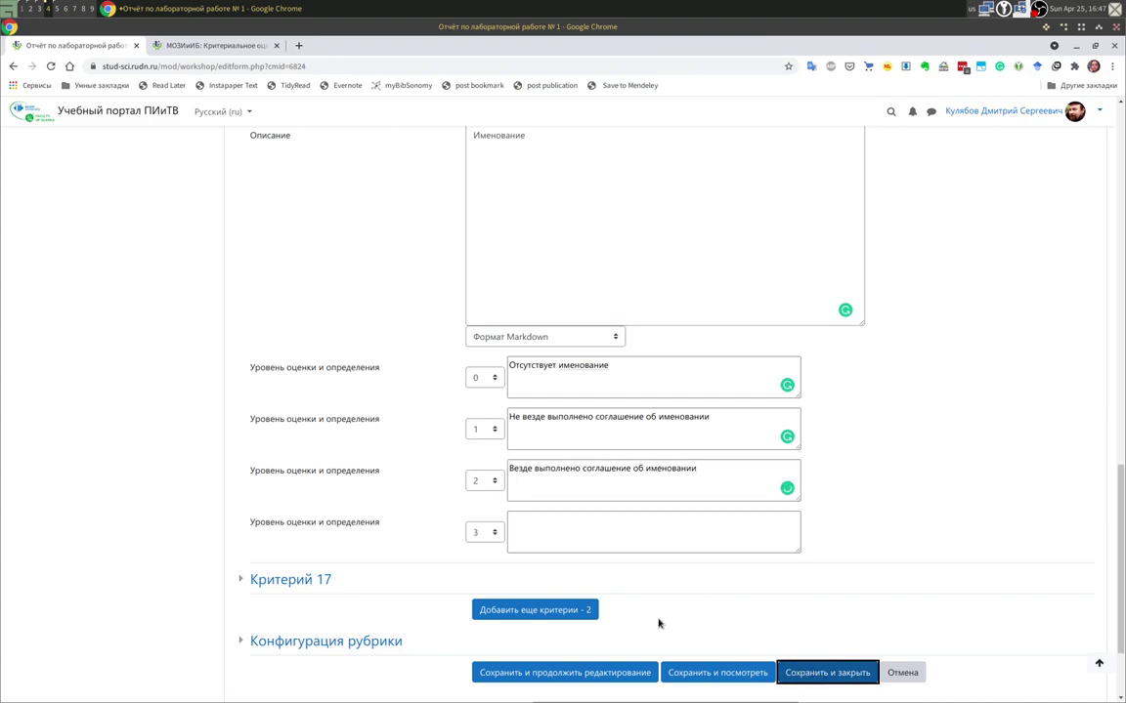
left_click(712, 672)
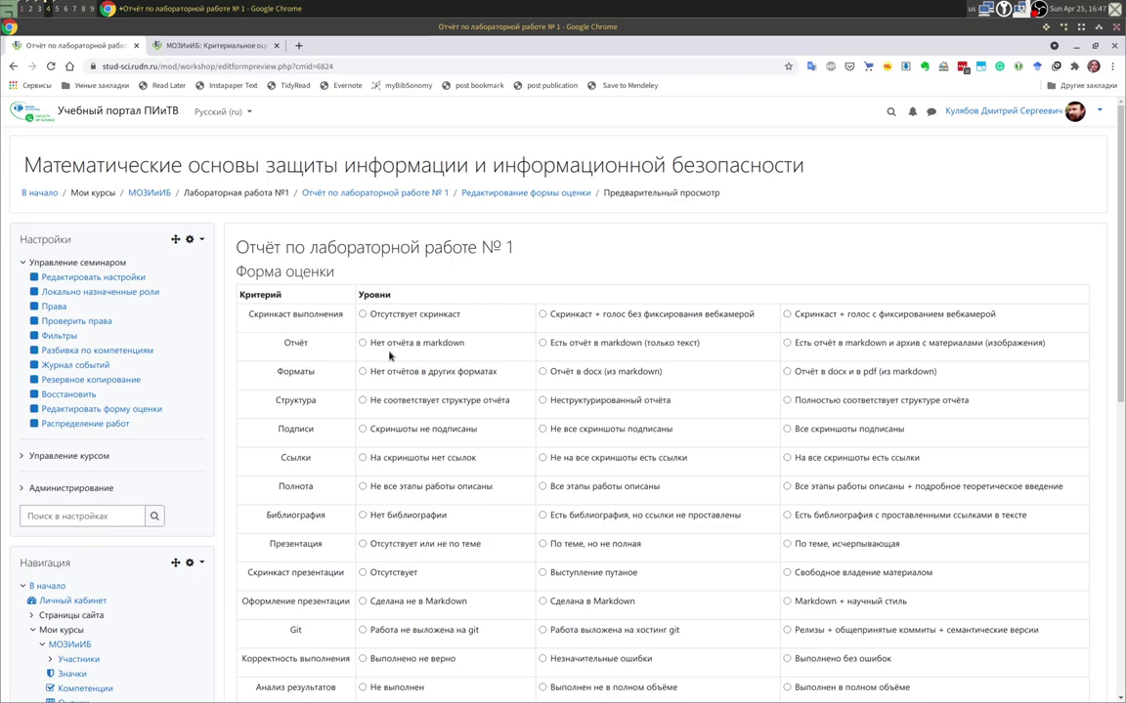
scroll(389, 357, "down", 3)
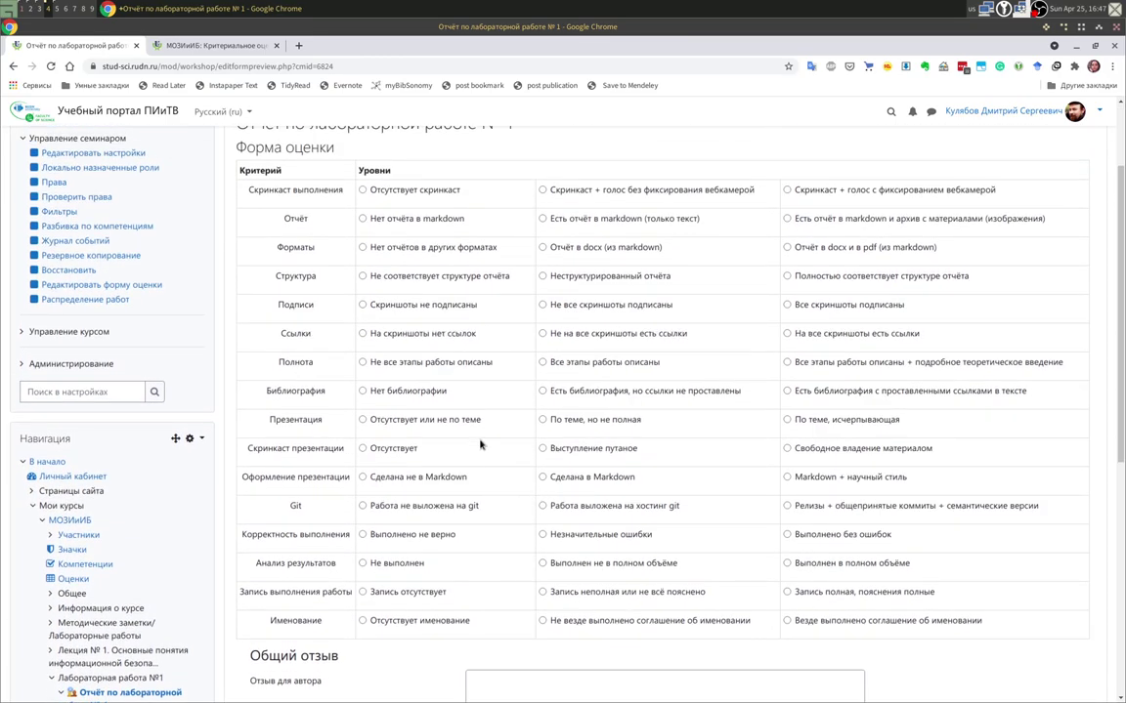
scroll(686, 522, "down", 1)
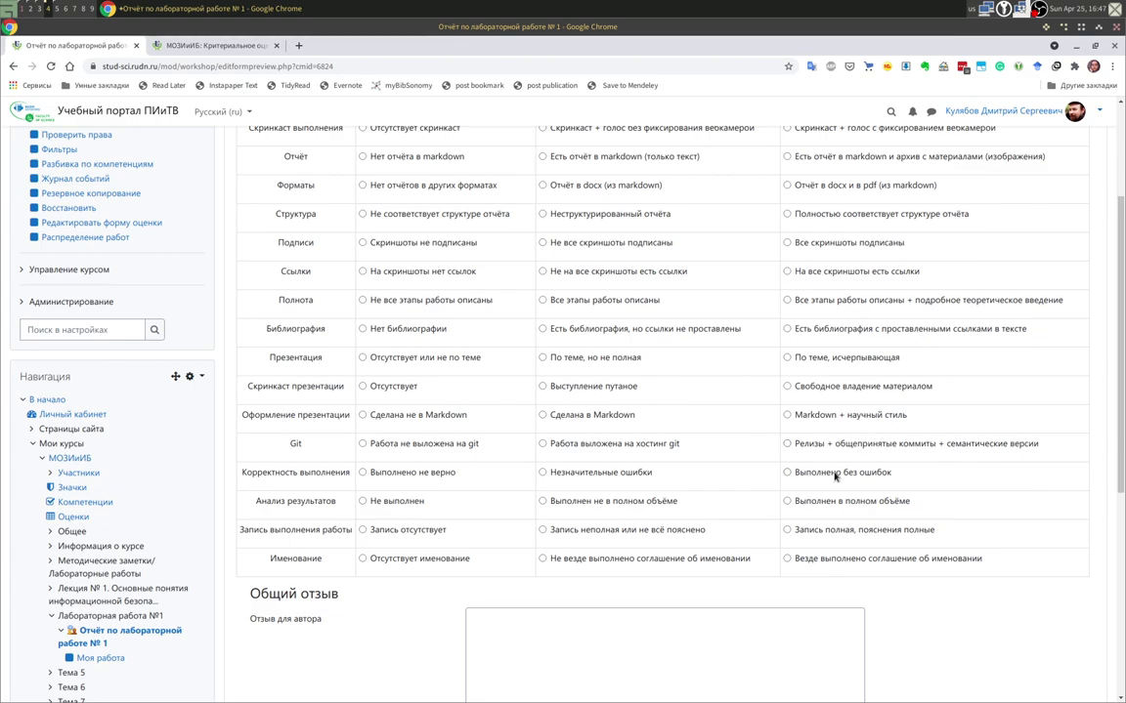
scroll(836, 476, "up", 1)
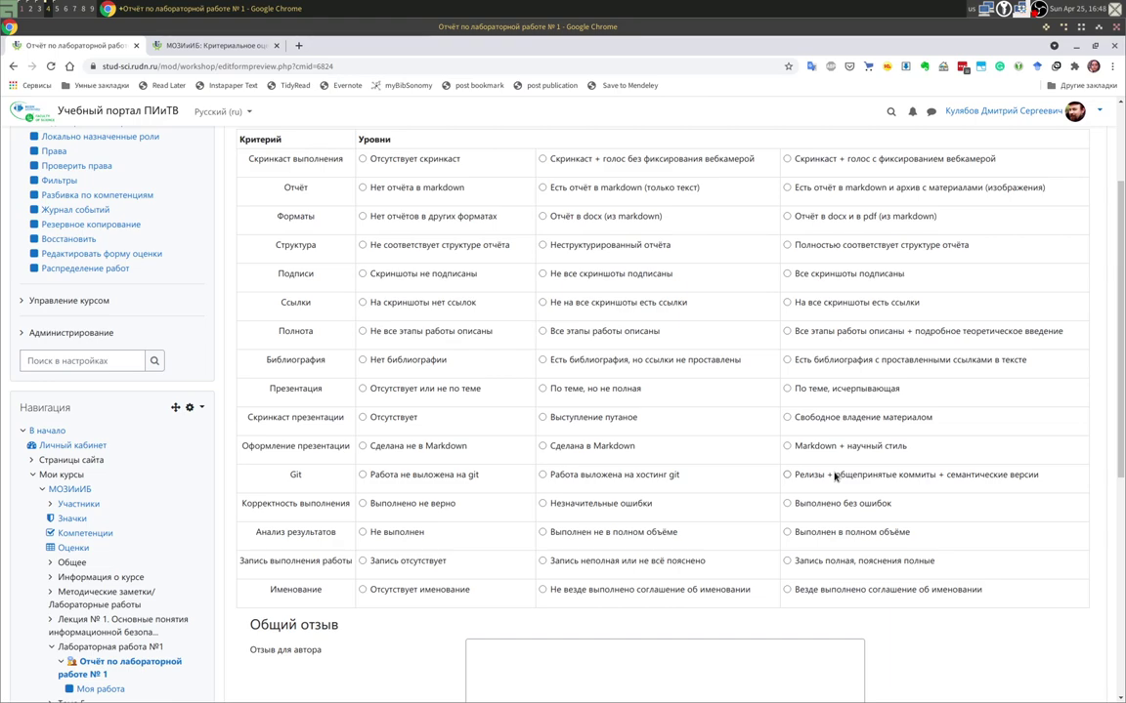
scroll(834, 476, "down", 5)
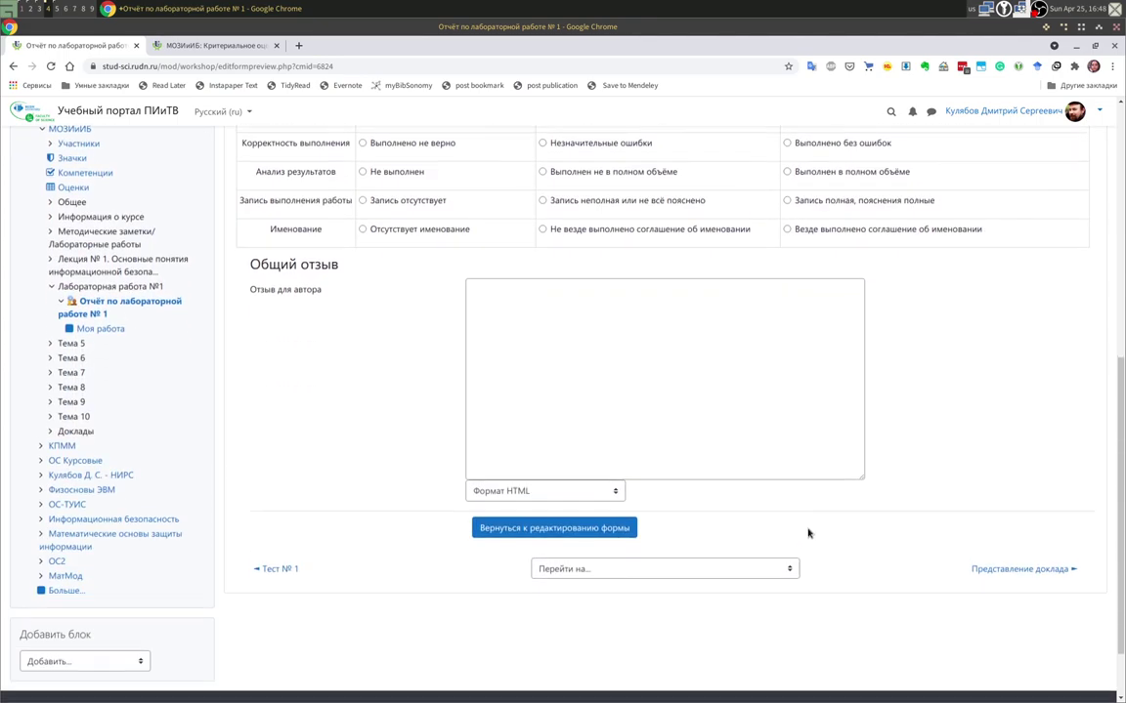
scroll(321, 460, "up", 7)
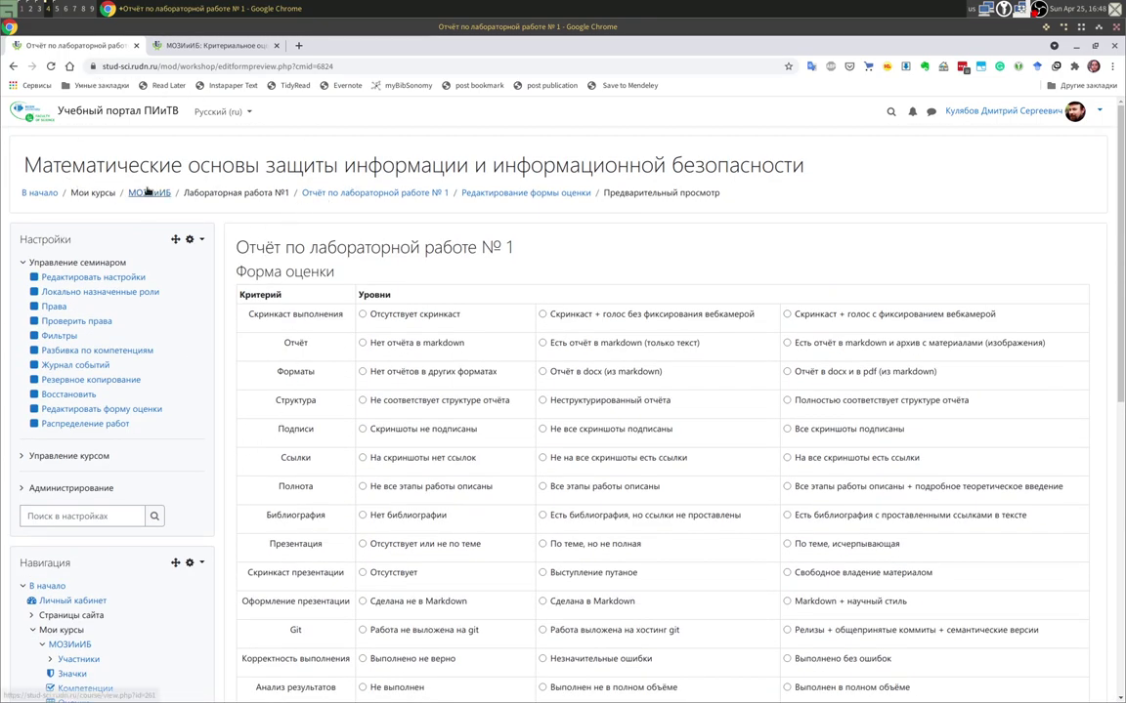
Return to the МОЗИиИБ course page and close the criteria page.
left_click(140, 194)
left_click(255, 47)
left_click(275, 46)
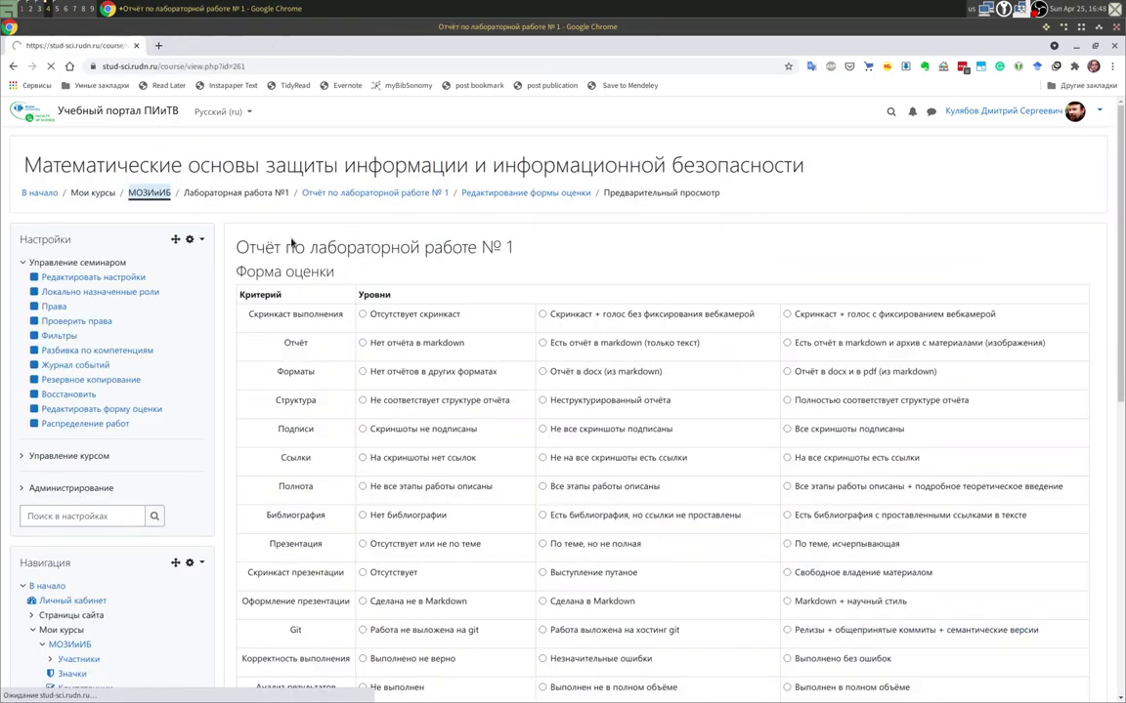
Check the Доступность dates in the settings of "Отчёт по лабораторной работе № 1" and save back to the course.
scroll(476, 578, "down", 15)
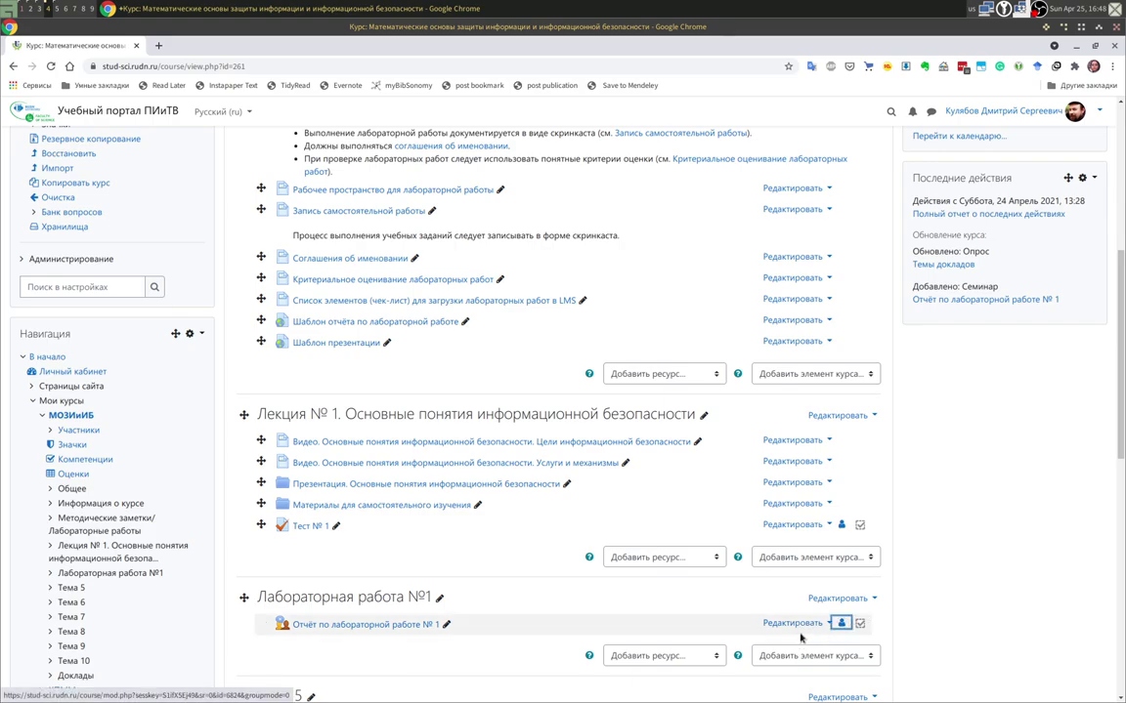
left_click(792, 623)
left_click(789, 645)
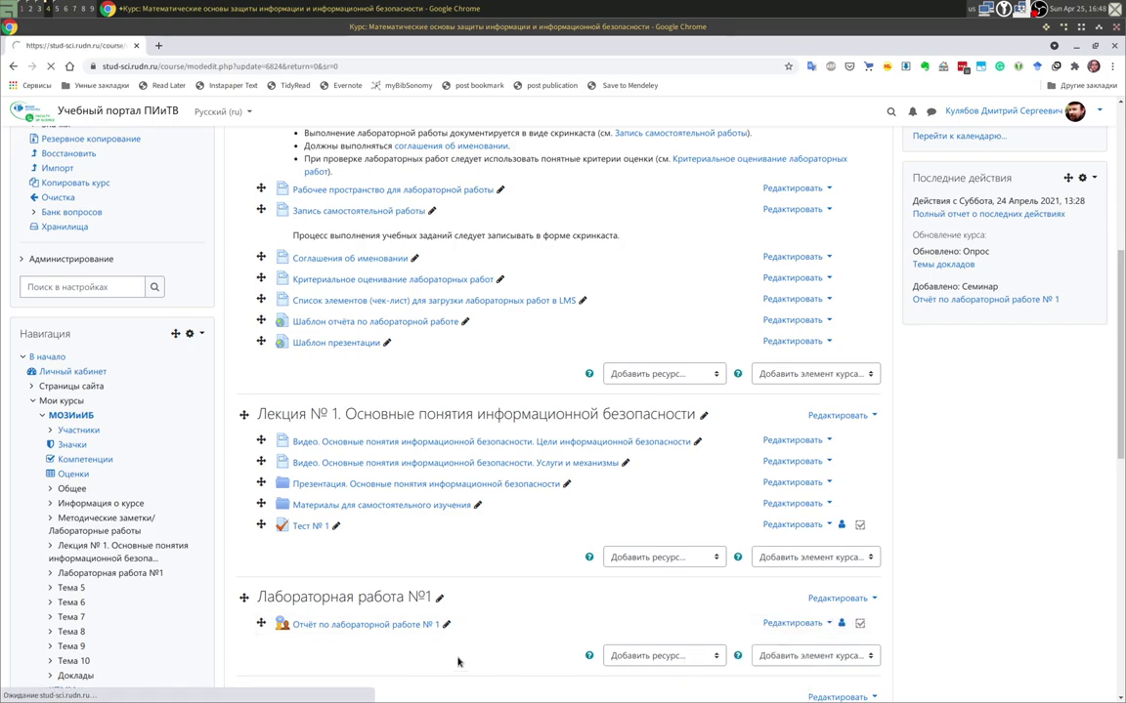
scroll(363, 418, "down", 5)
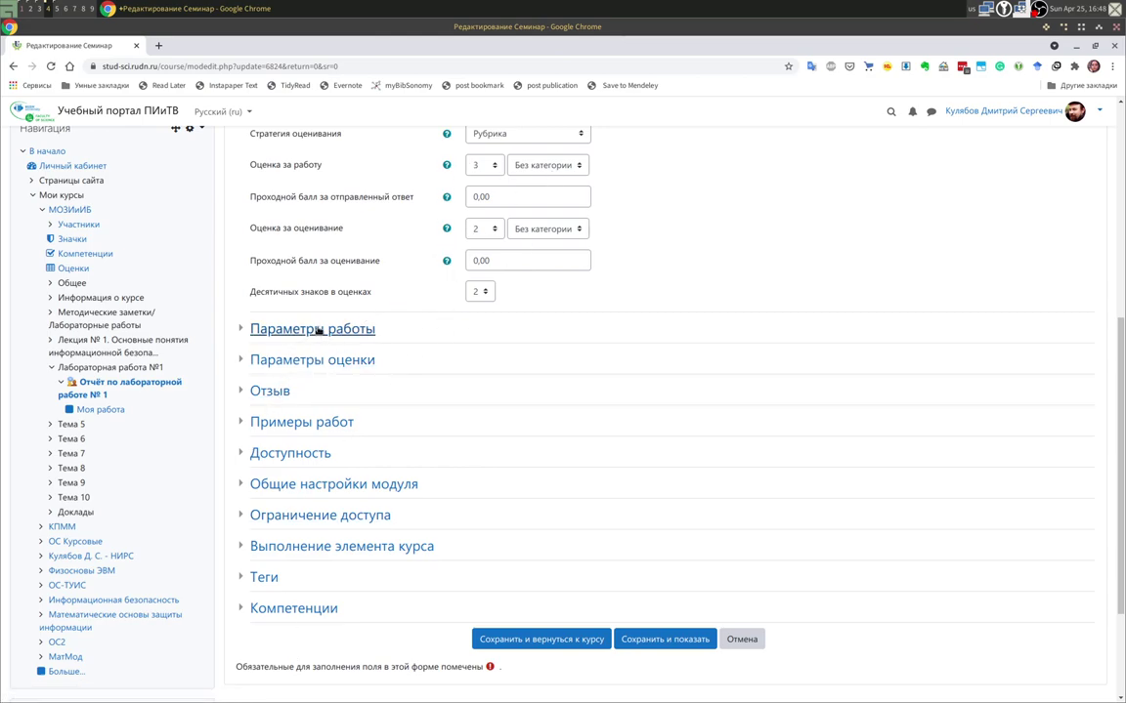
left_click(289, 454)
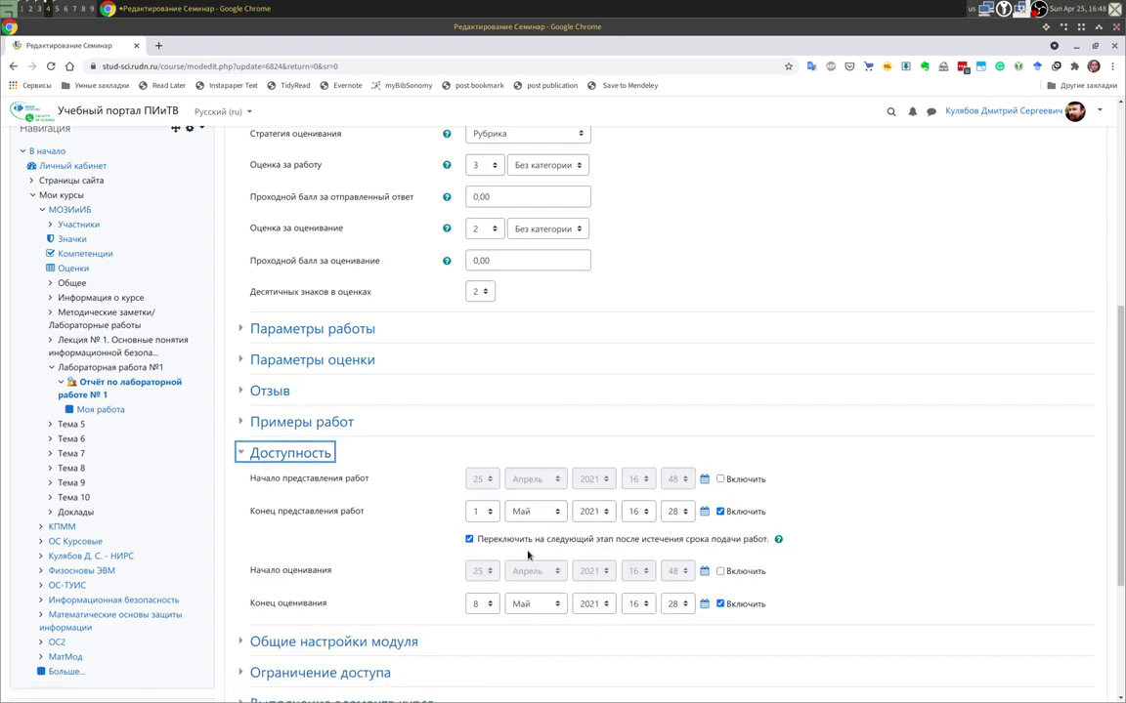
scroll(495, 560, "down", 3)
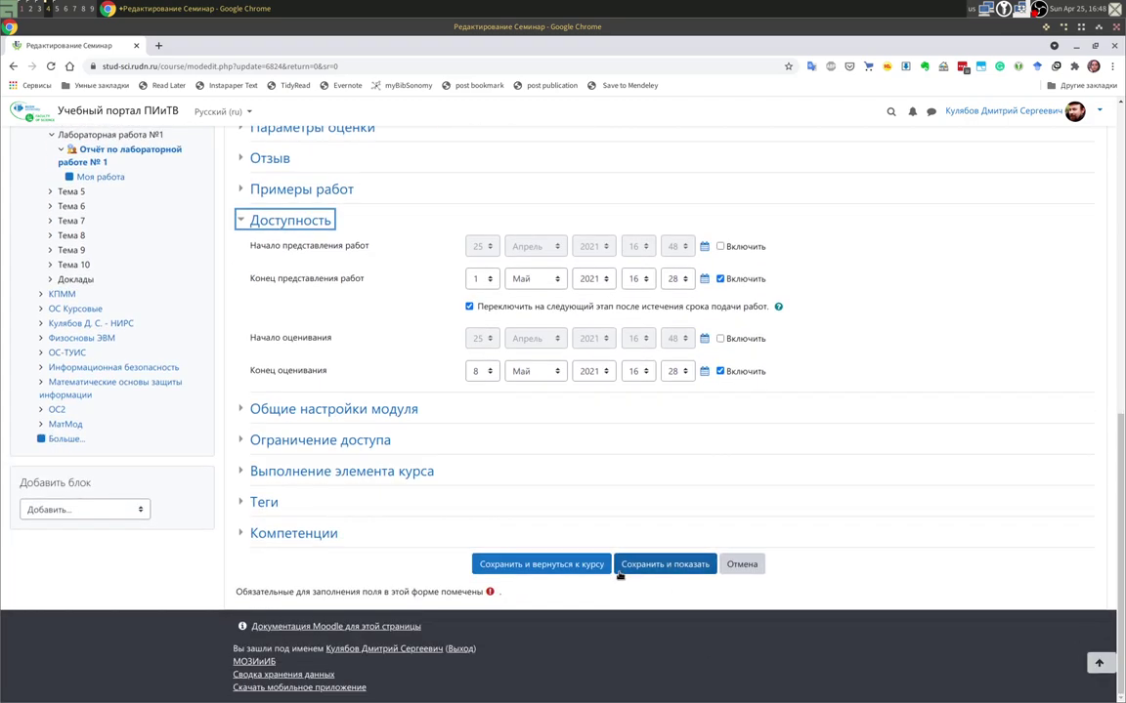
left_click(565, 569)
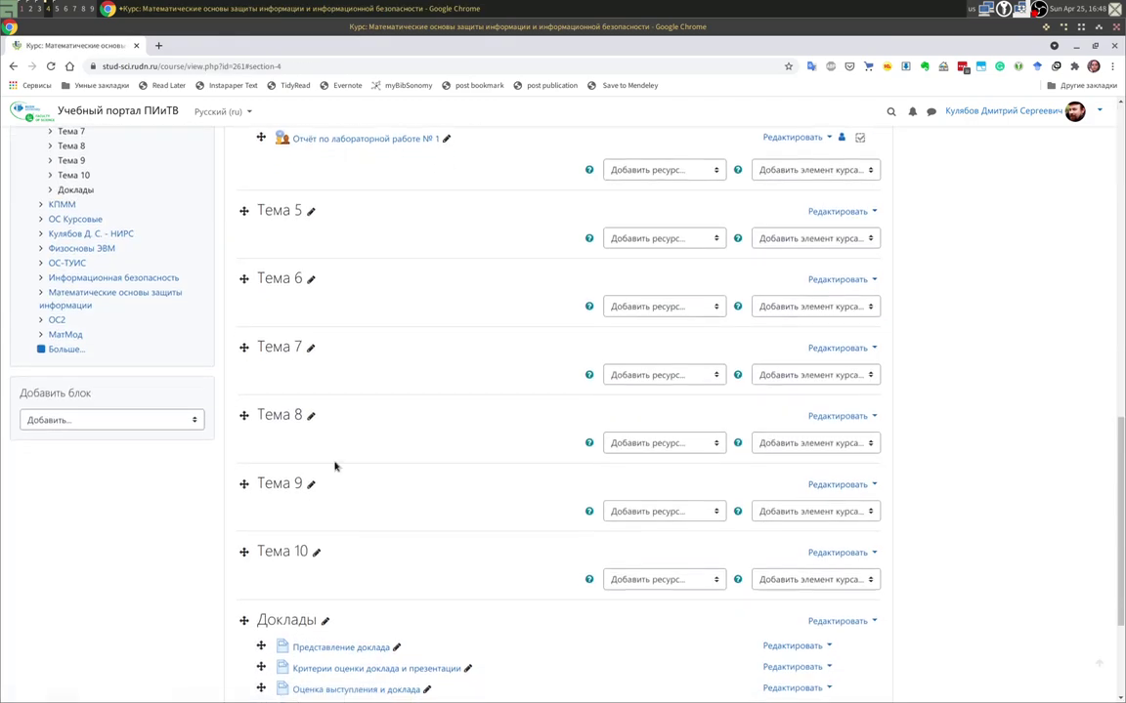
Open the workshop "Отчёт по лабораторной работе № 1" and examine its phase plan, submission instructions and submissions report.
left_click(322, 262)
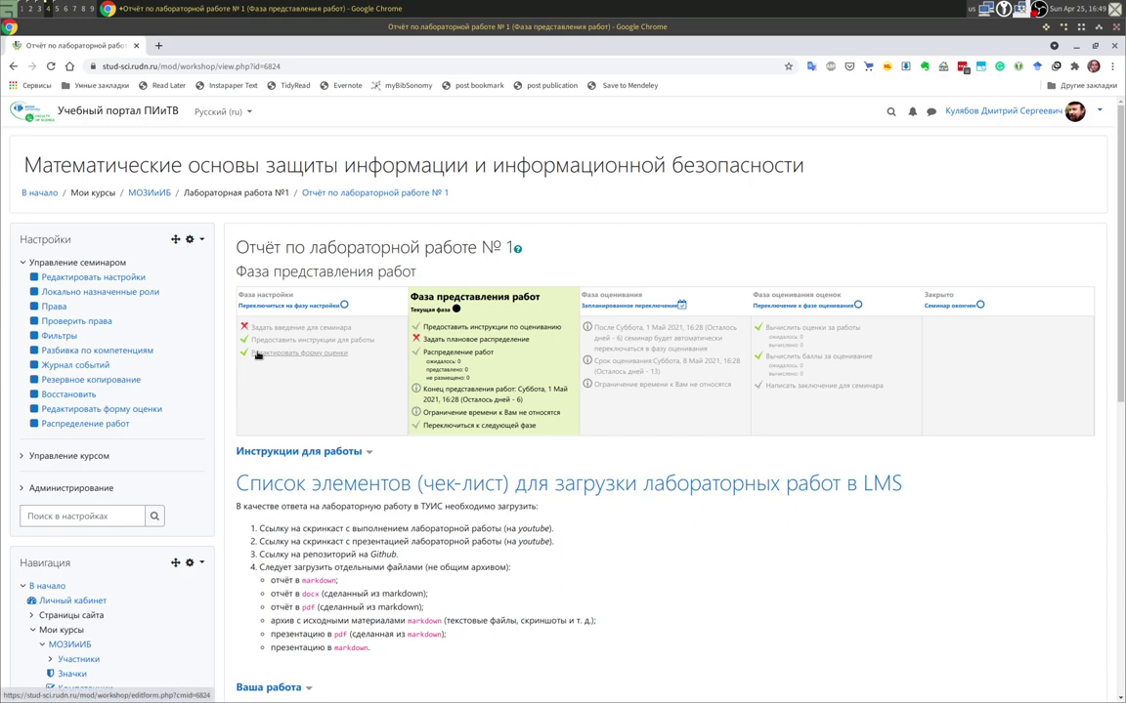
scroll(493, 545, "down", 3)
scroll(494, 545, "down", 3)
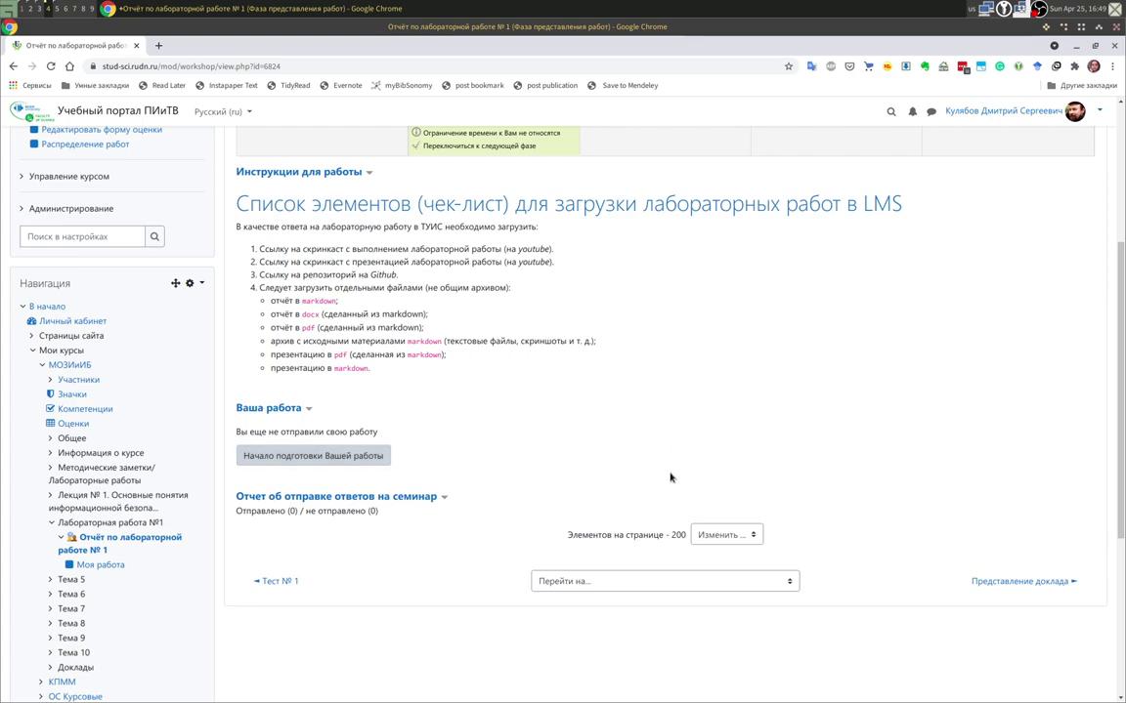
scroll(671, 475, "up", 3)
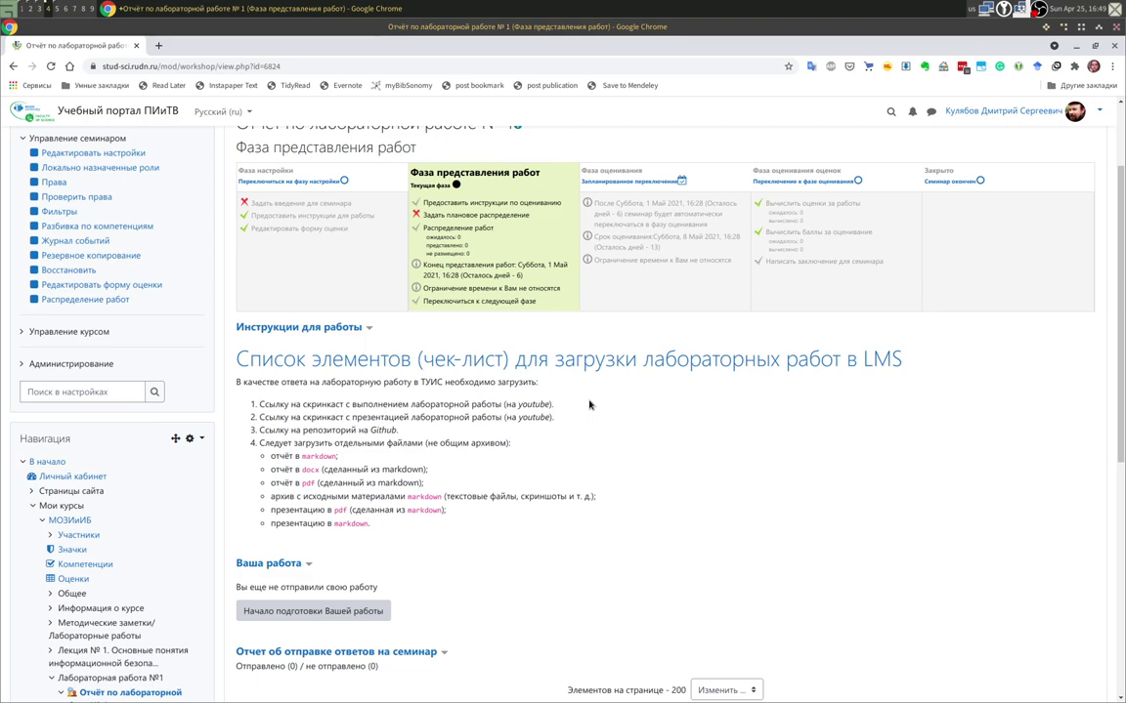
scroll(589, 405, "up", 3)
Enable automatic allocation of submissions at the end of the submission phase, save the scheduled allocation and return to the workshop overview.
left_click(467, 316)
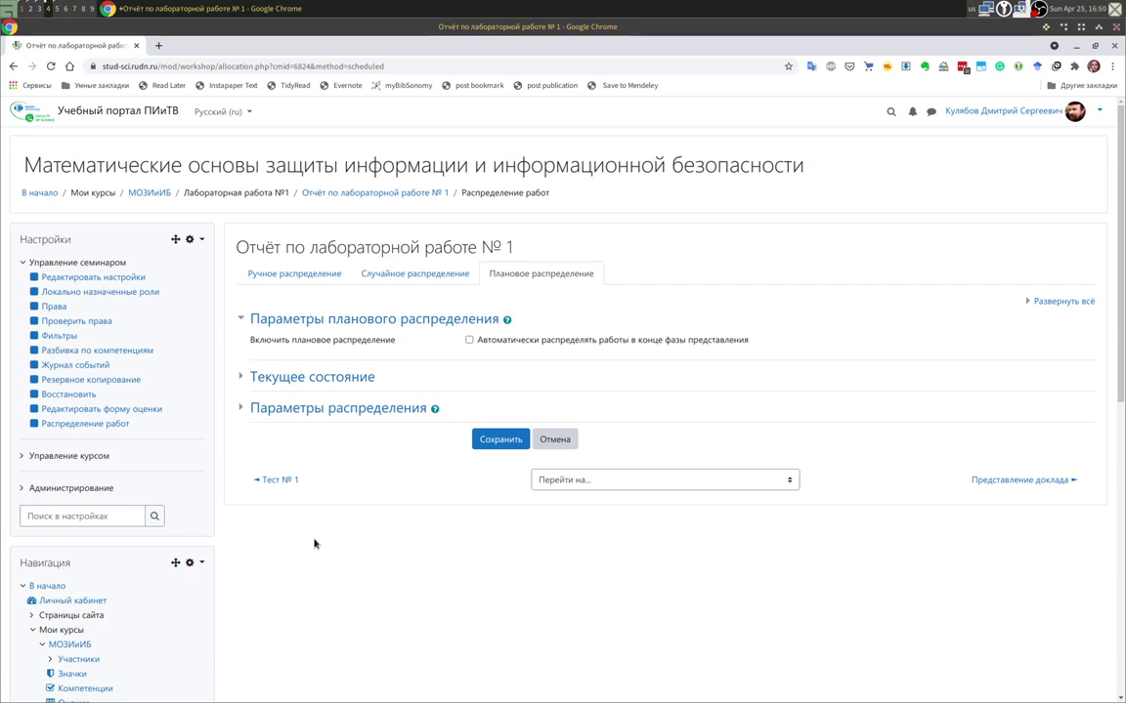
left_click(469, 339)
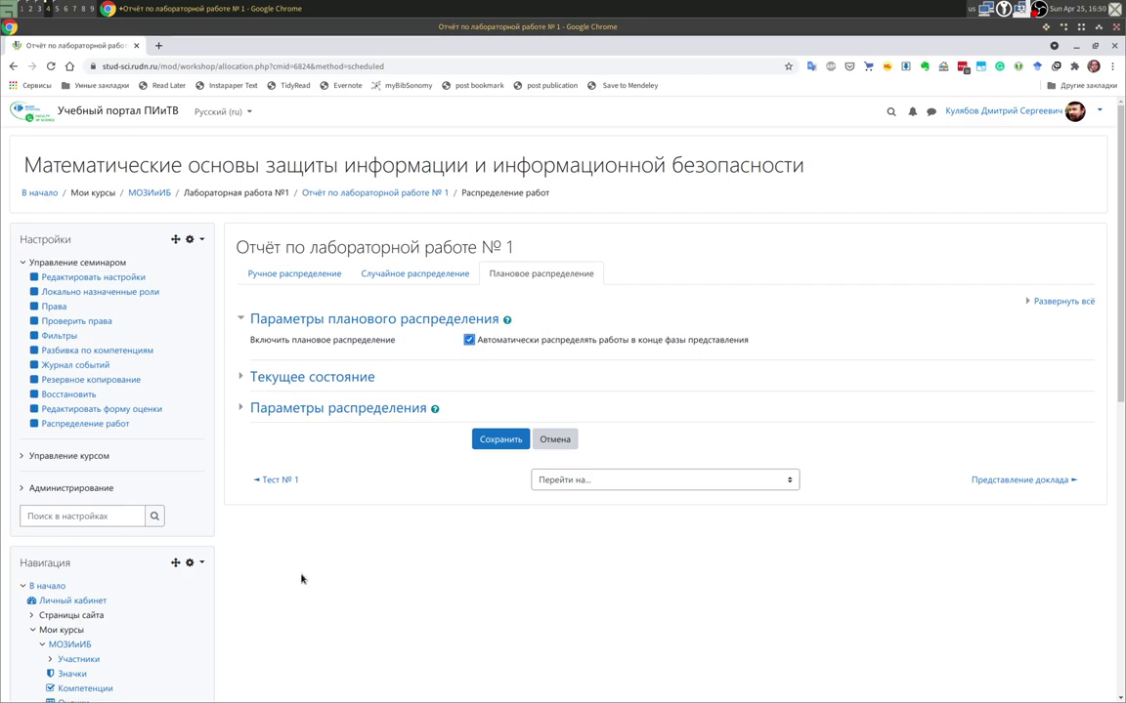
left_click(339, 408)
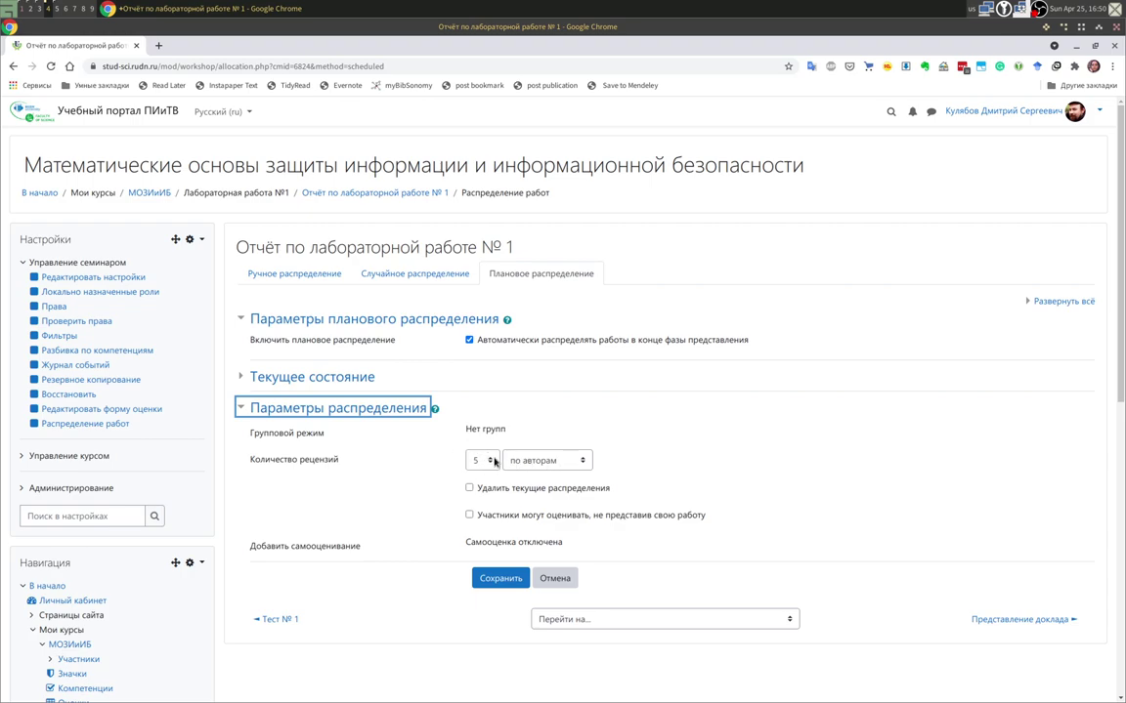
left_click(497, 582)
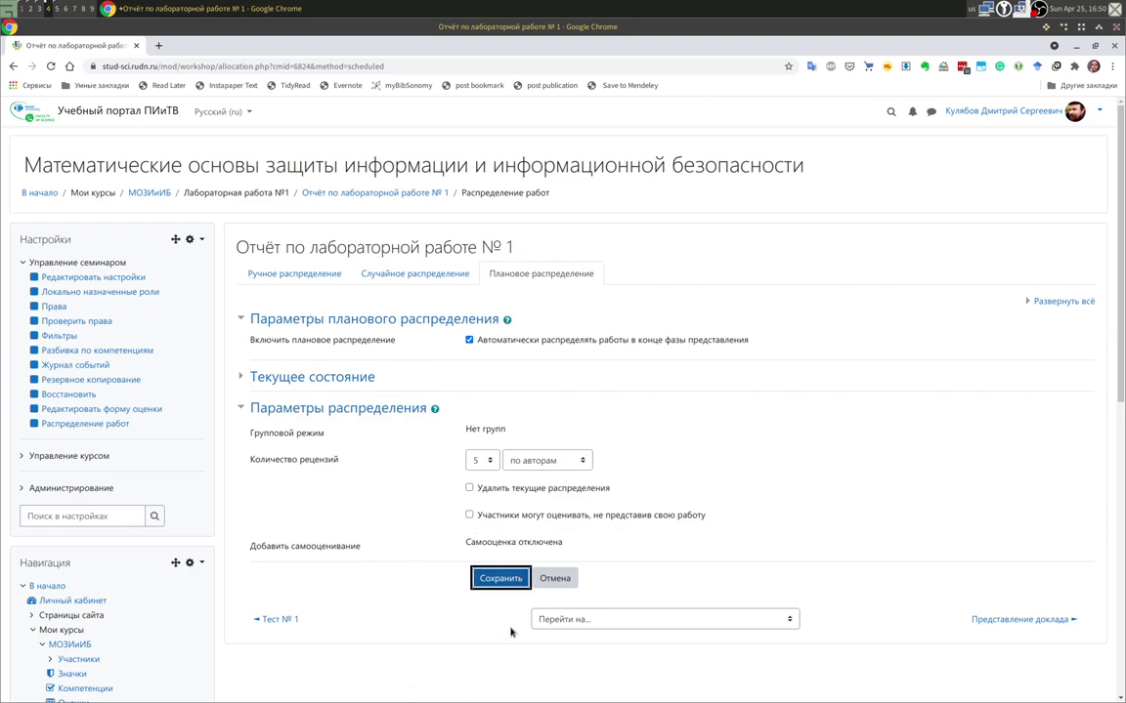
left_click(500, 580)
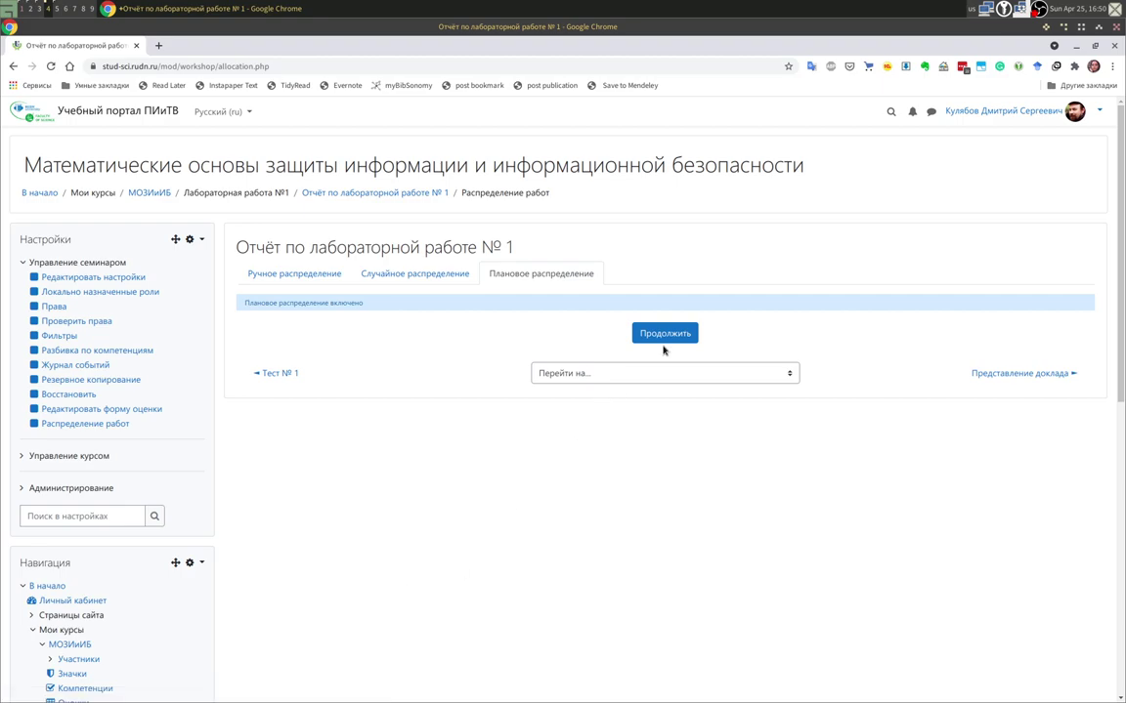
left_click(377, 193)
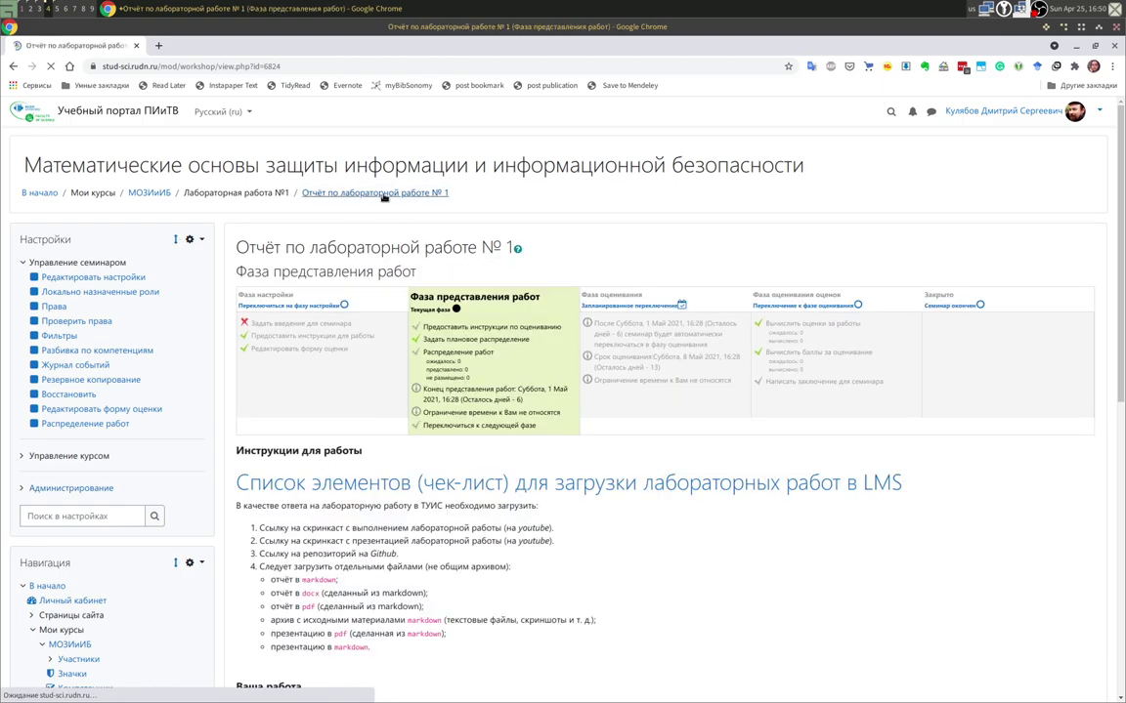
Return to the МОЗИиИБ course page and open the settings of the workshop "Отчёт по лабораторной работе № 1".
left_click(148, 192)
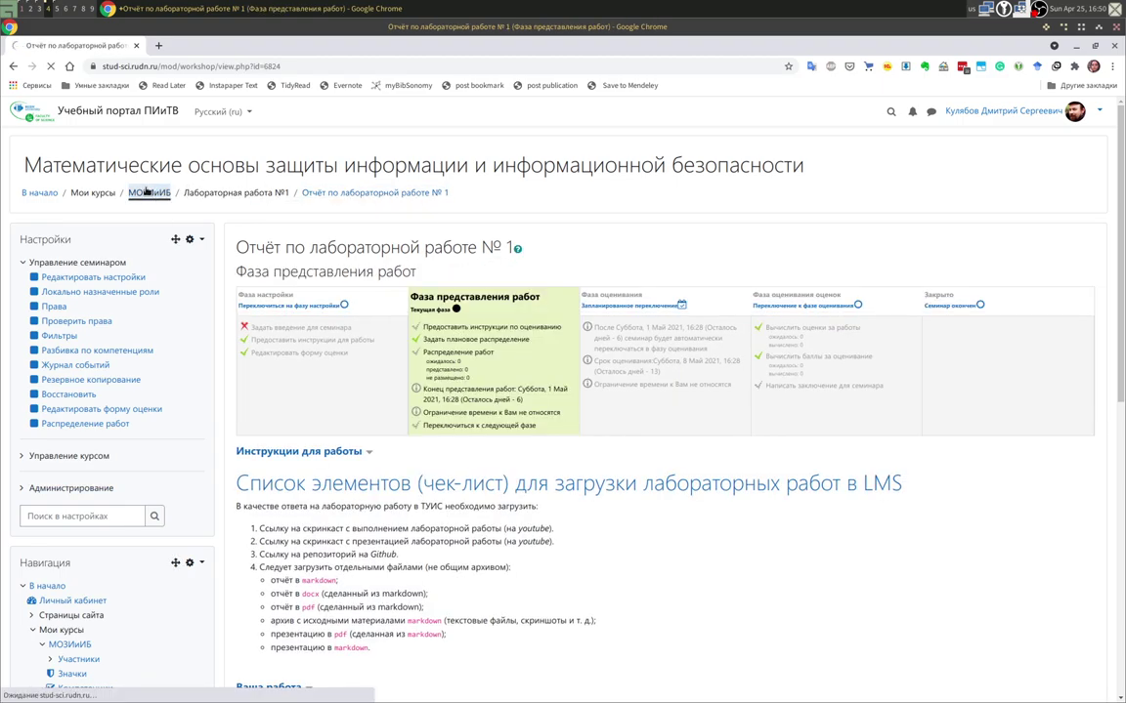
scroll(357, 420, "down", 5)
scroll(437, 533, "down", 5)
scroll(438, 532, "down", 2)
left_click(796, 361)
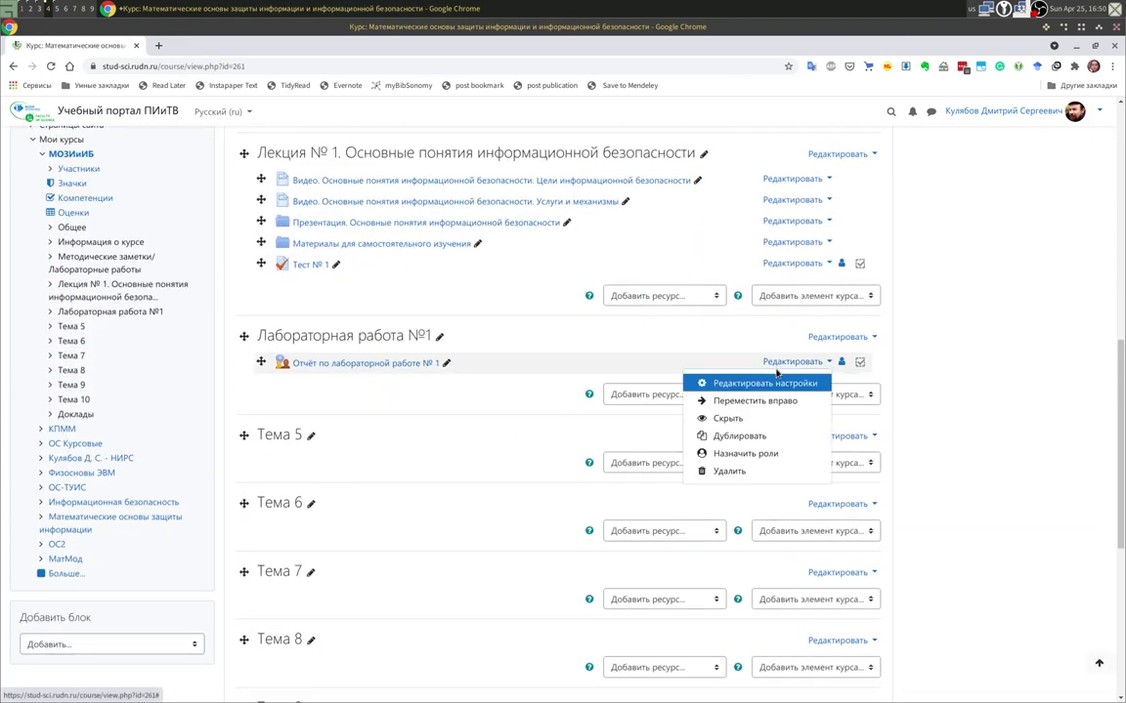
left_click(772, 384)
Allow students to assess their own work in the workshop's Параметры оценки settings and save back to the course.
scroll(391, 459, "down", 10)
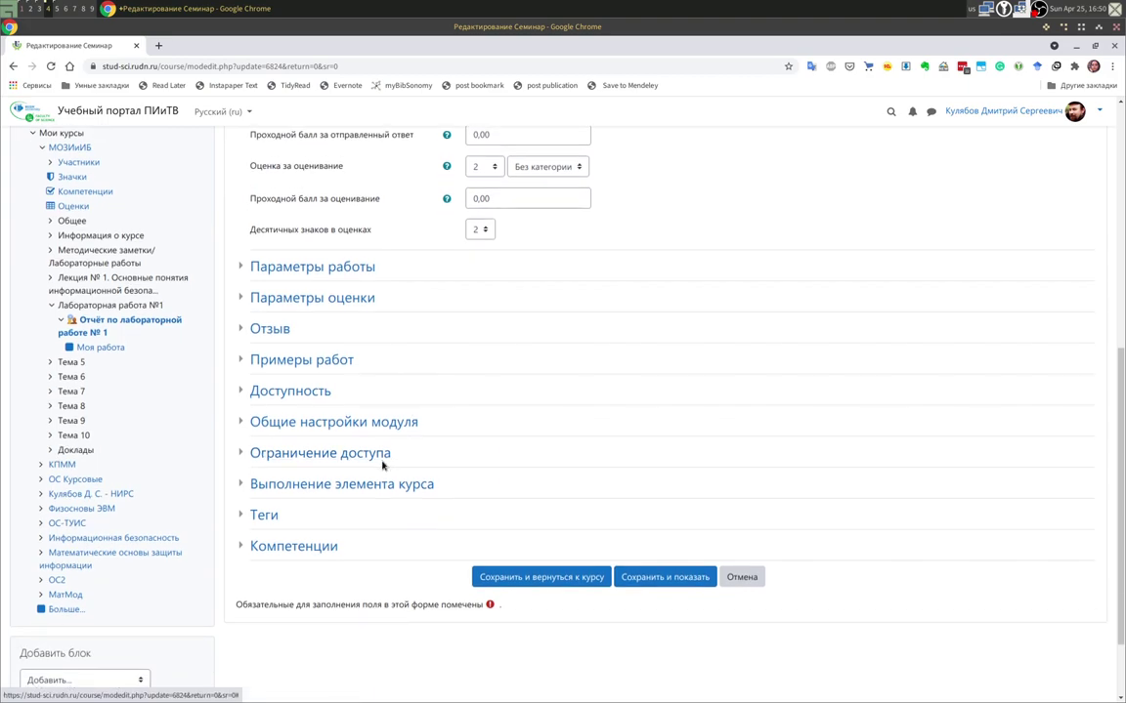
left_click(302, 395)
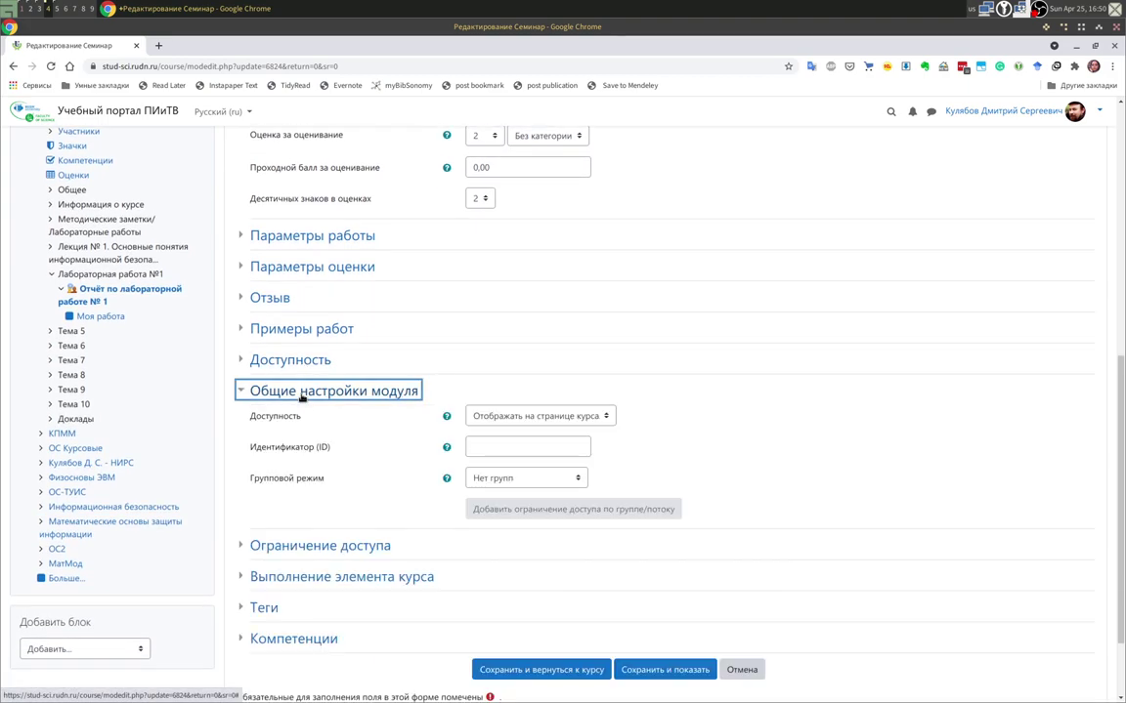
left_click(289, 235)
scroll(313, 339, "down", 3)
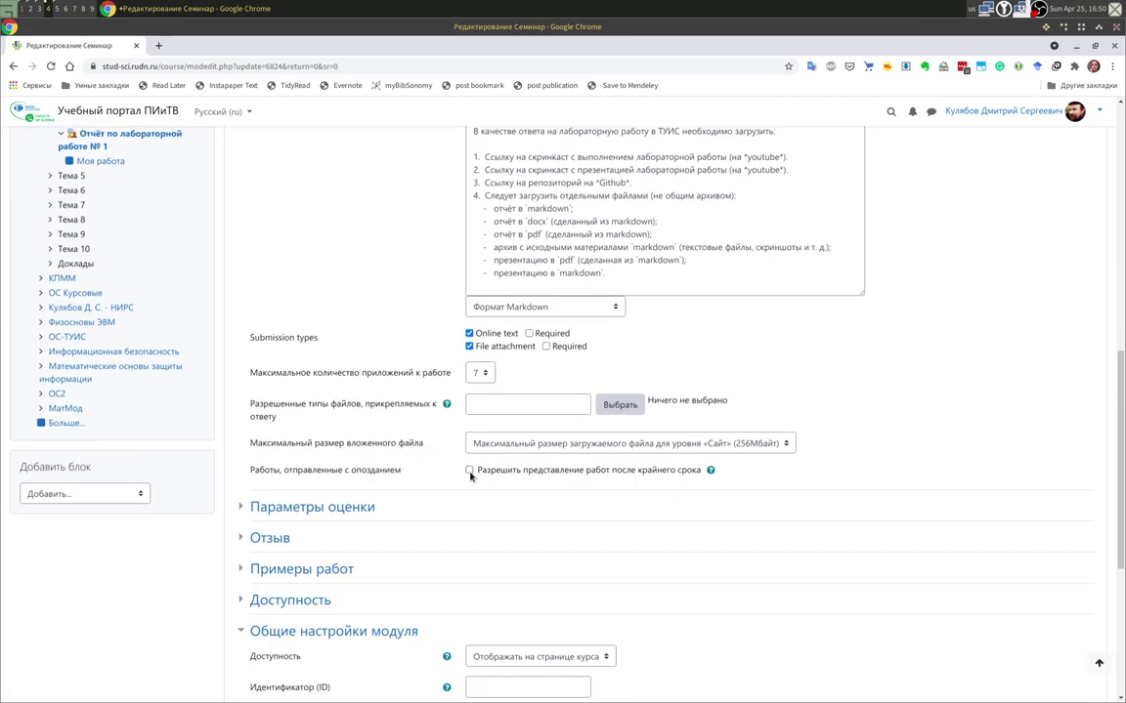
left_click(313, 509)
scroll(419, 489, "down", 8)
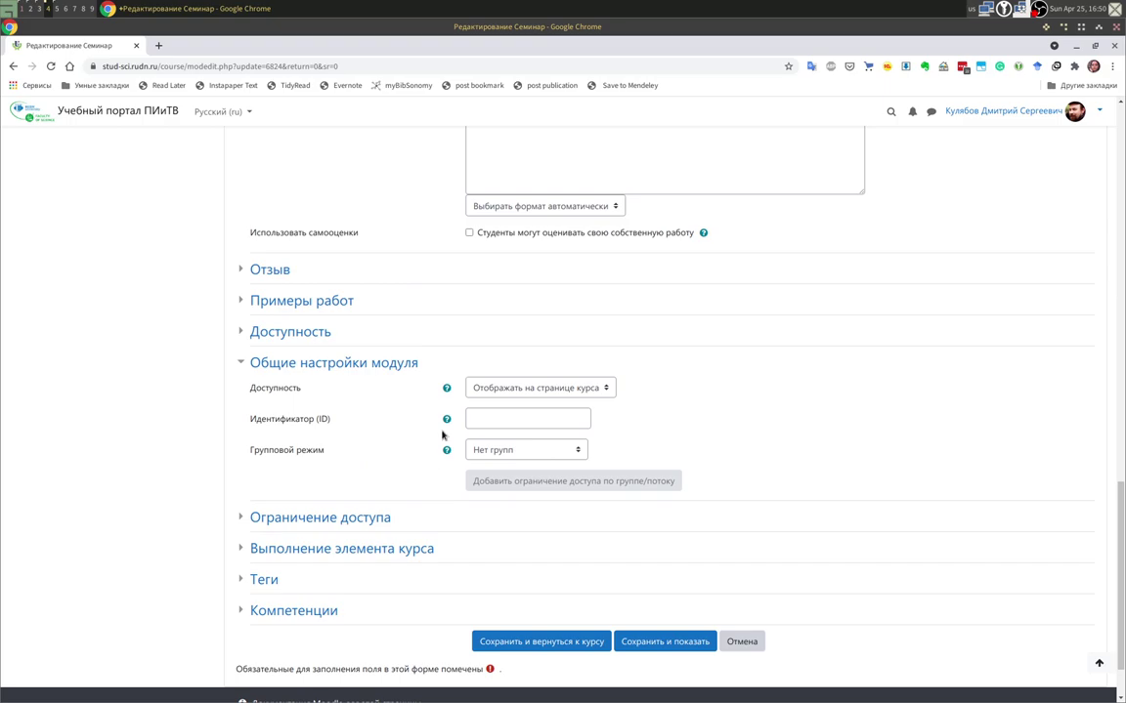
left_click(469, 233)
left_click(518, 642)
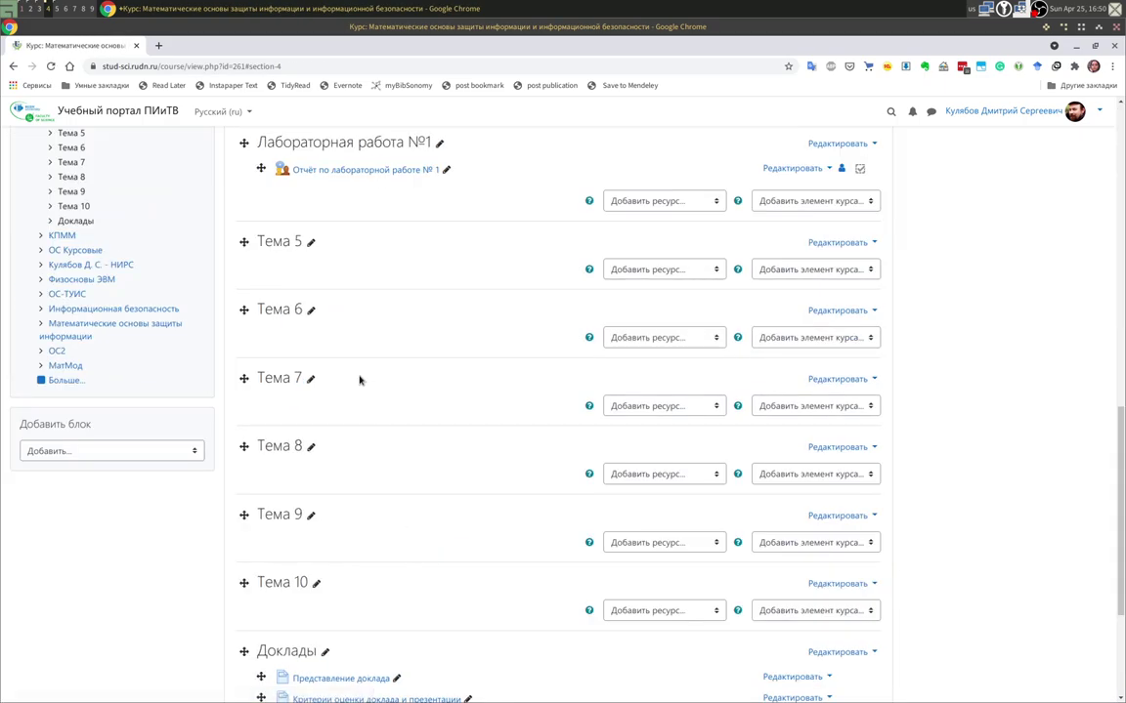
Turn on Добавить самооценивание in the workshop's scheduled allocation, save it and return to the workshop overview.
left_click(383, 206)
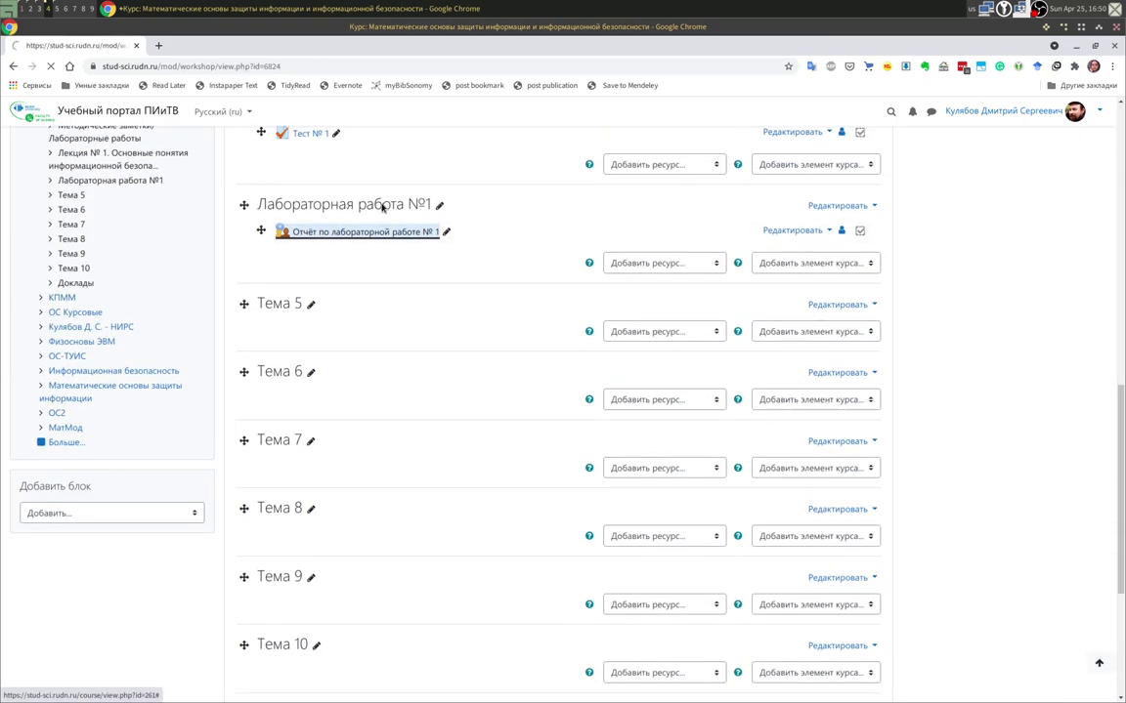
left_click(467, 340)
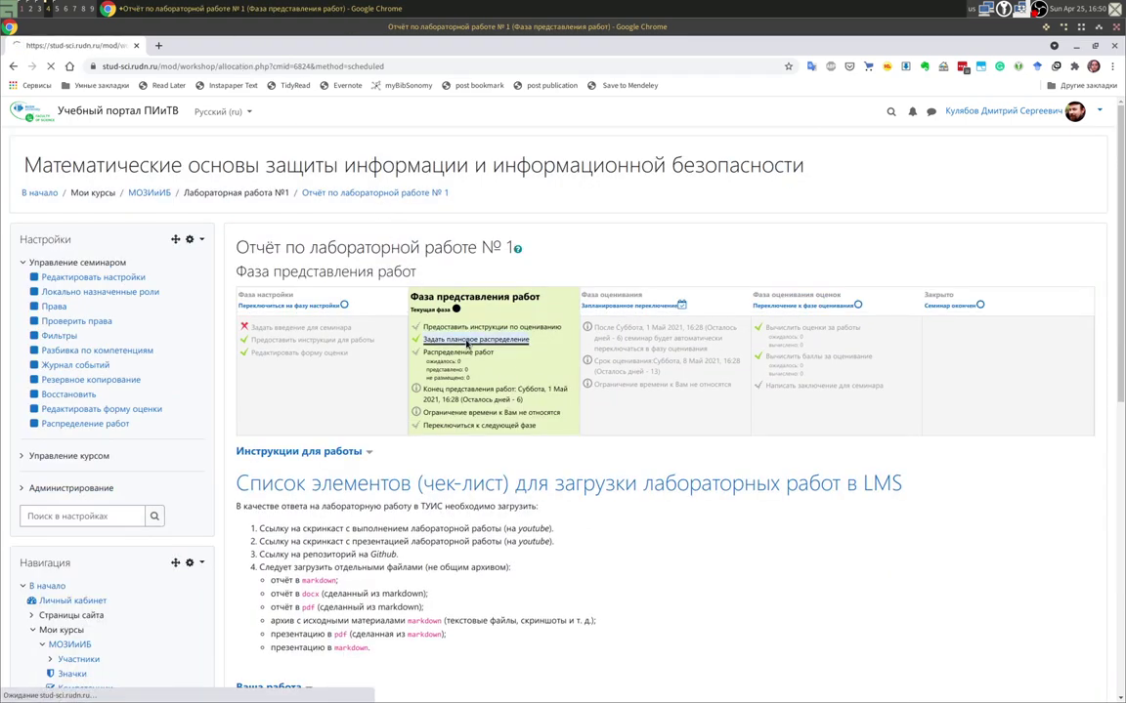
left_click(302, 409)
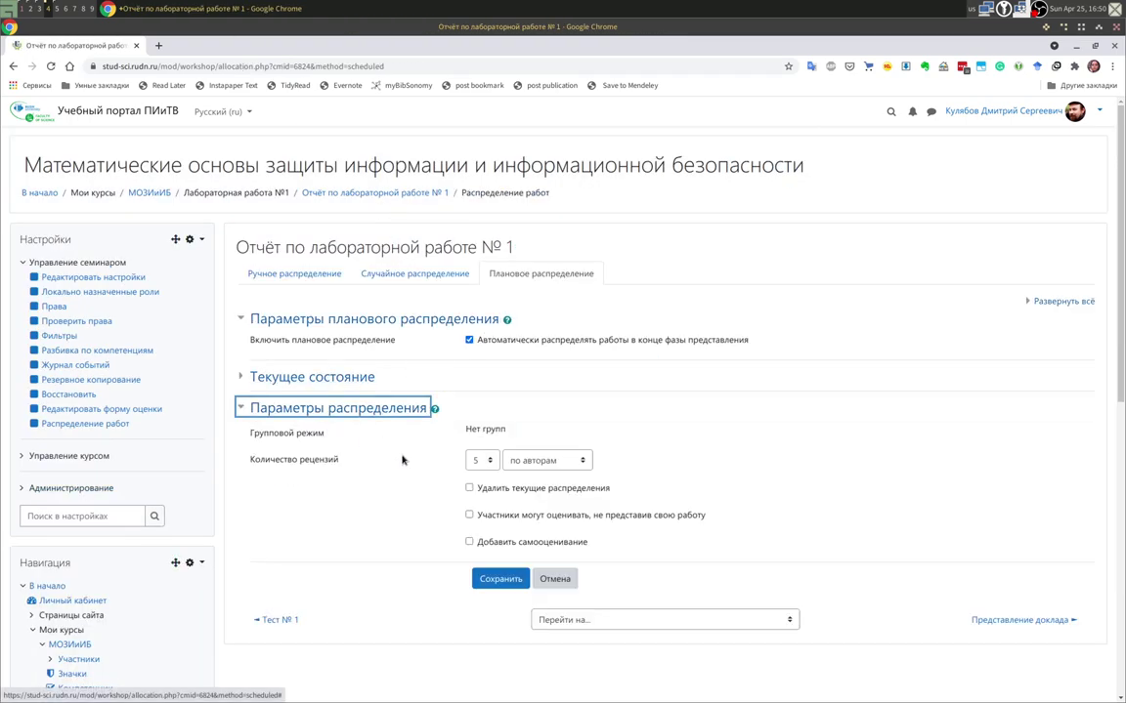
left_click(470, 543)
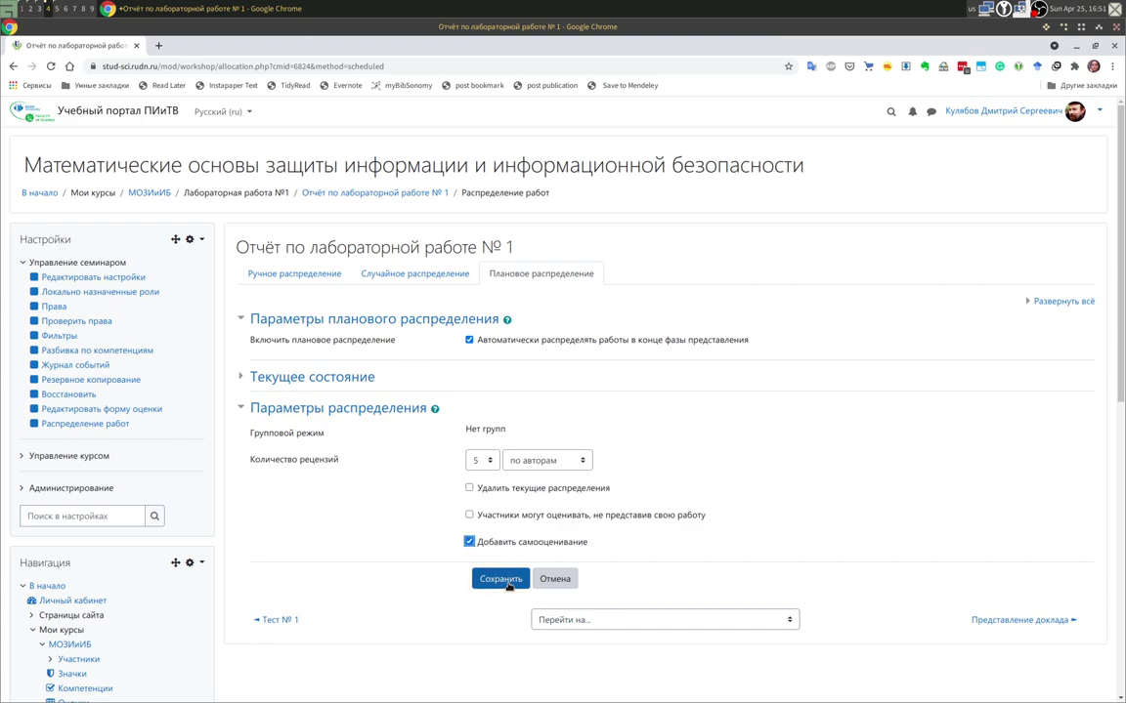
left_click(502, 580)
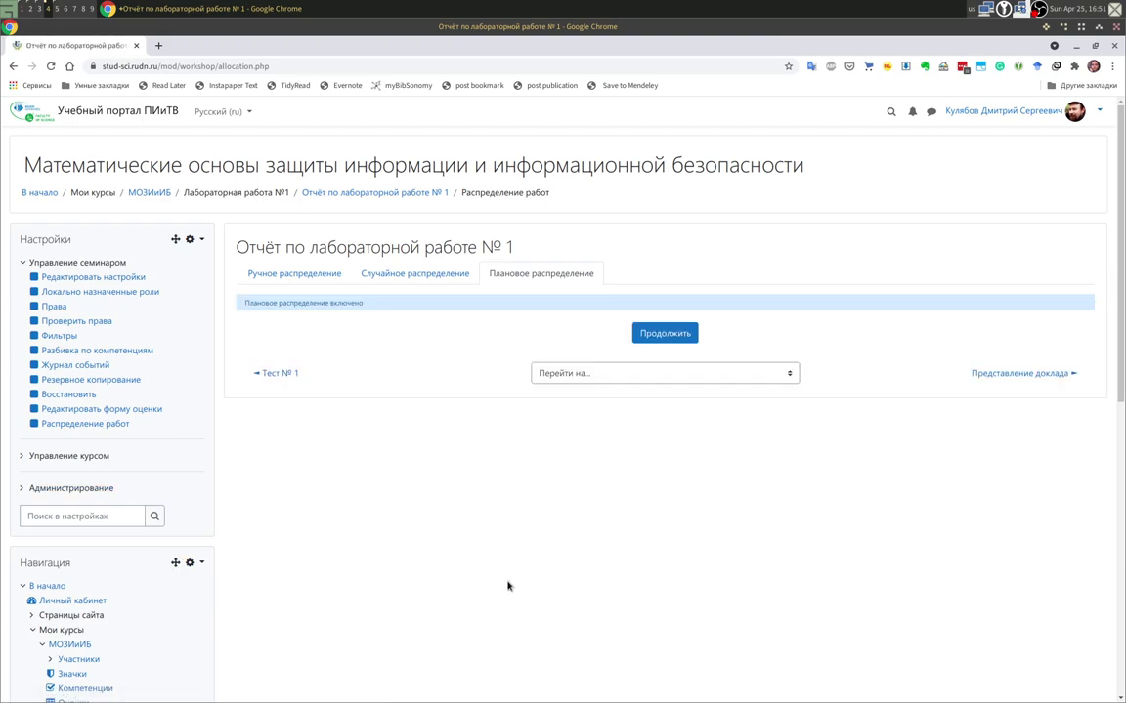
left_click(372, 194)
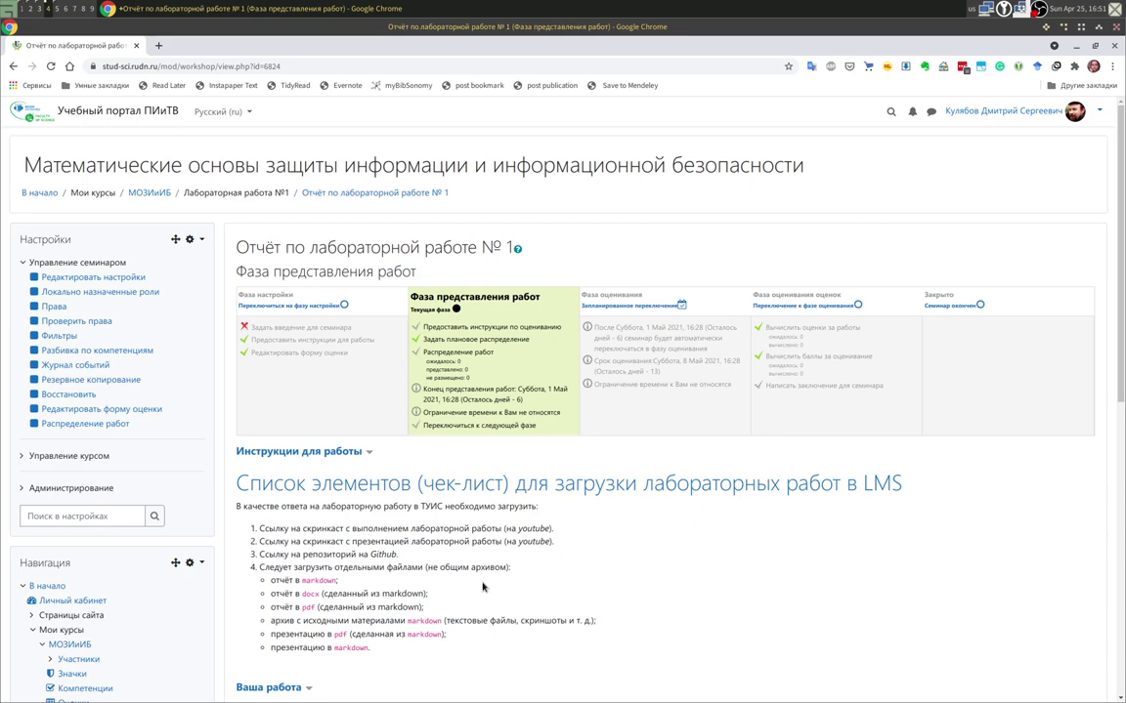
Review the submission phase overview and switch the workshop to Фаза оценивания.
scroll(483, 587, "down", 10)
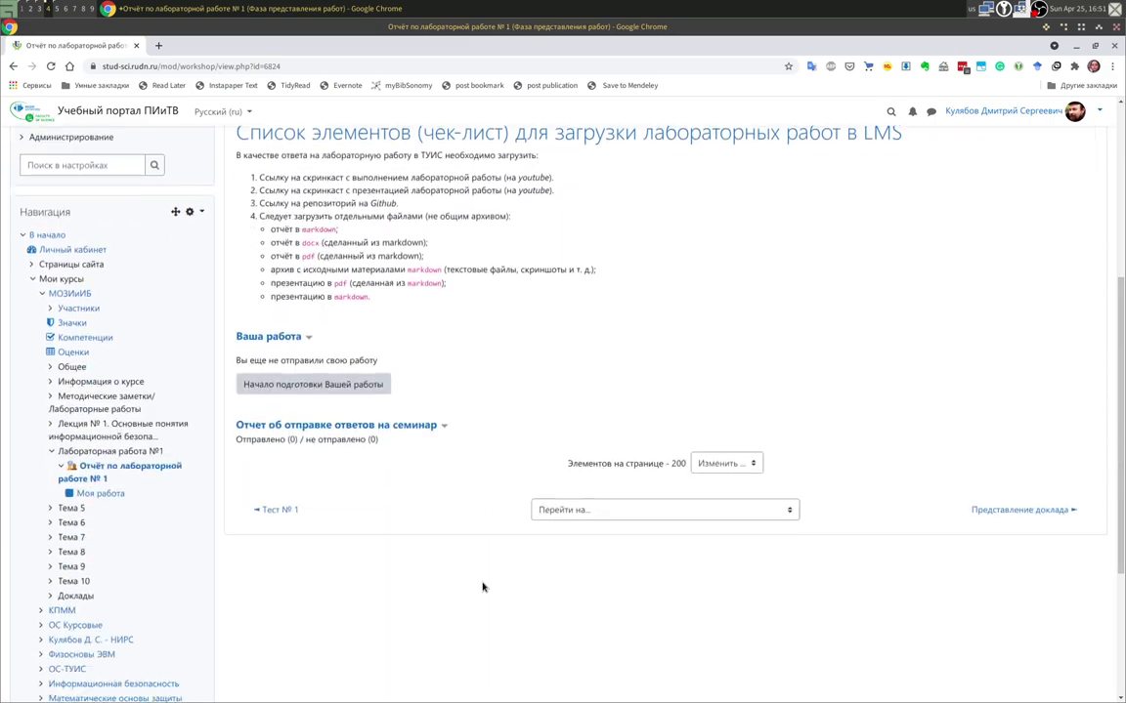
scroll(490, 677, "up", 1)
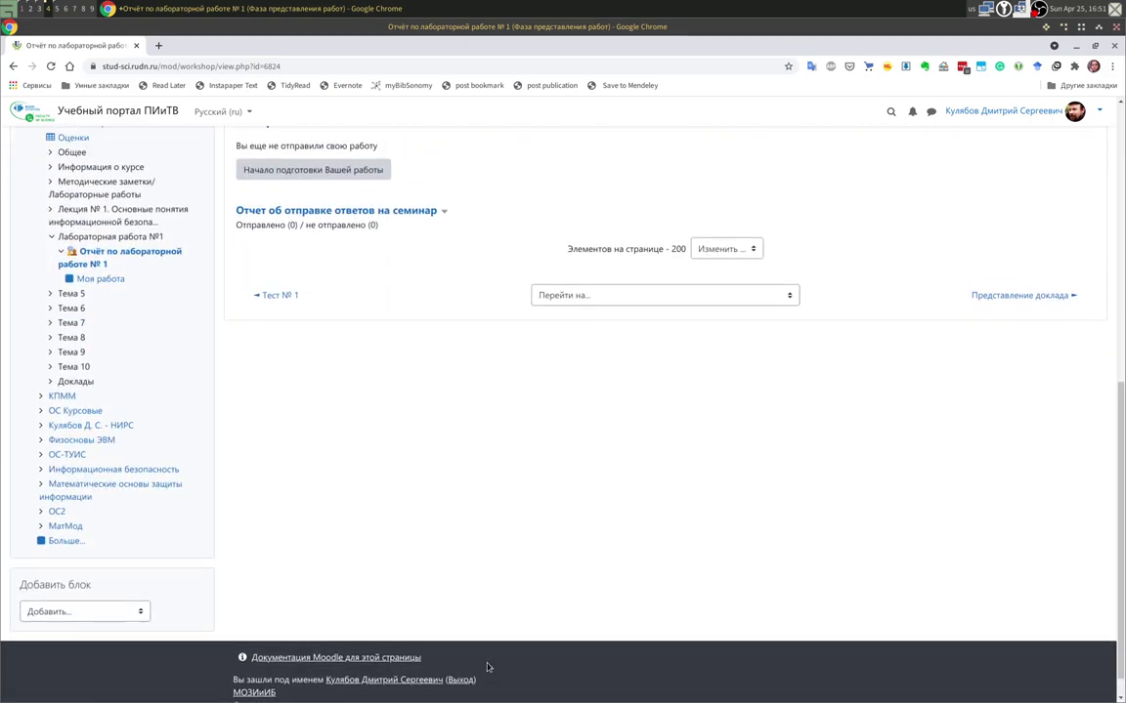
scroll(488, 618, "up", 8)
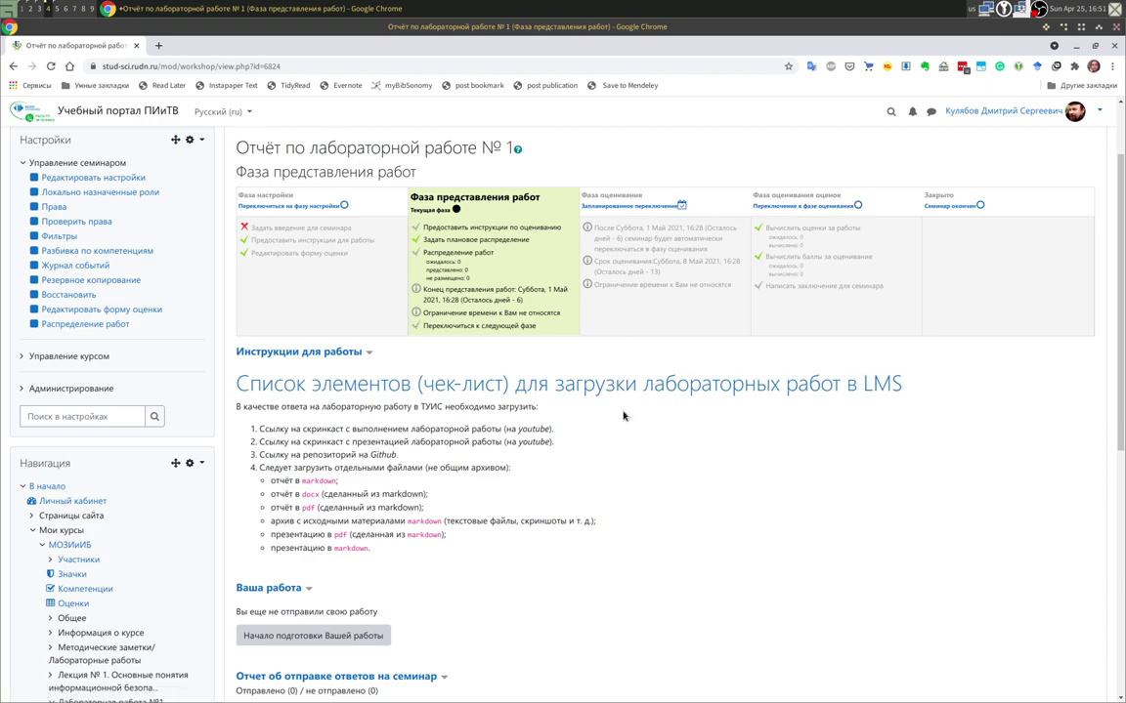
left_click(628, 207)
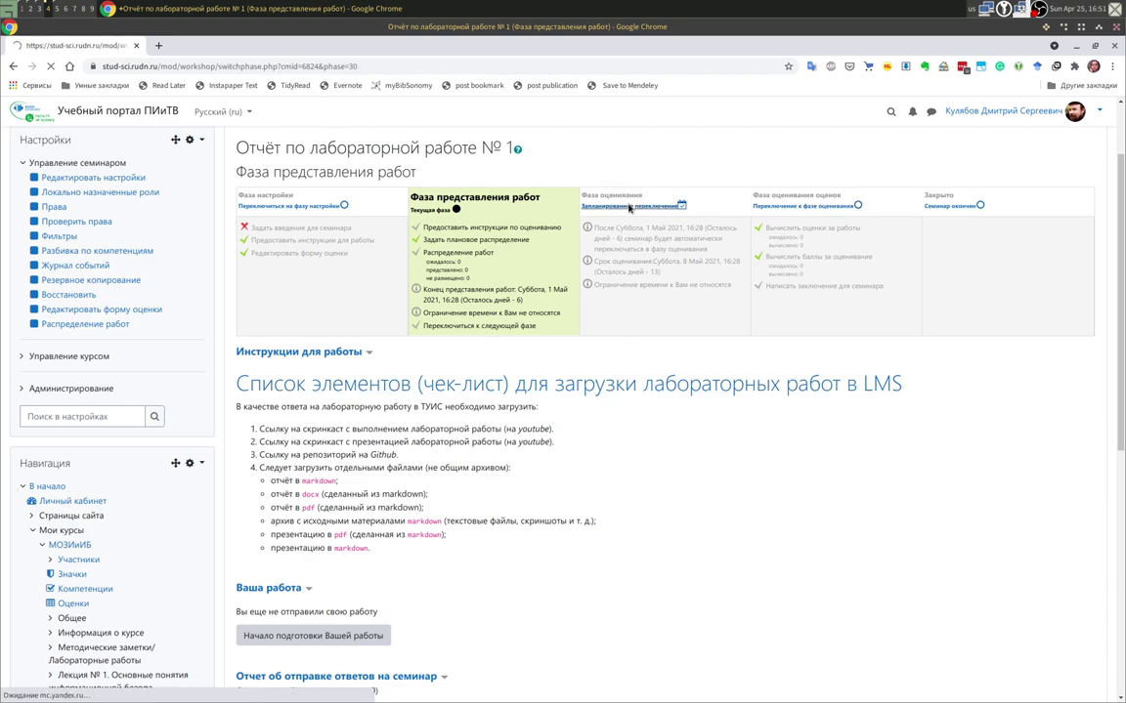
left_click(722, 428)
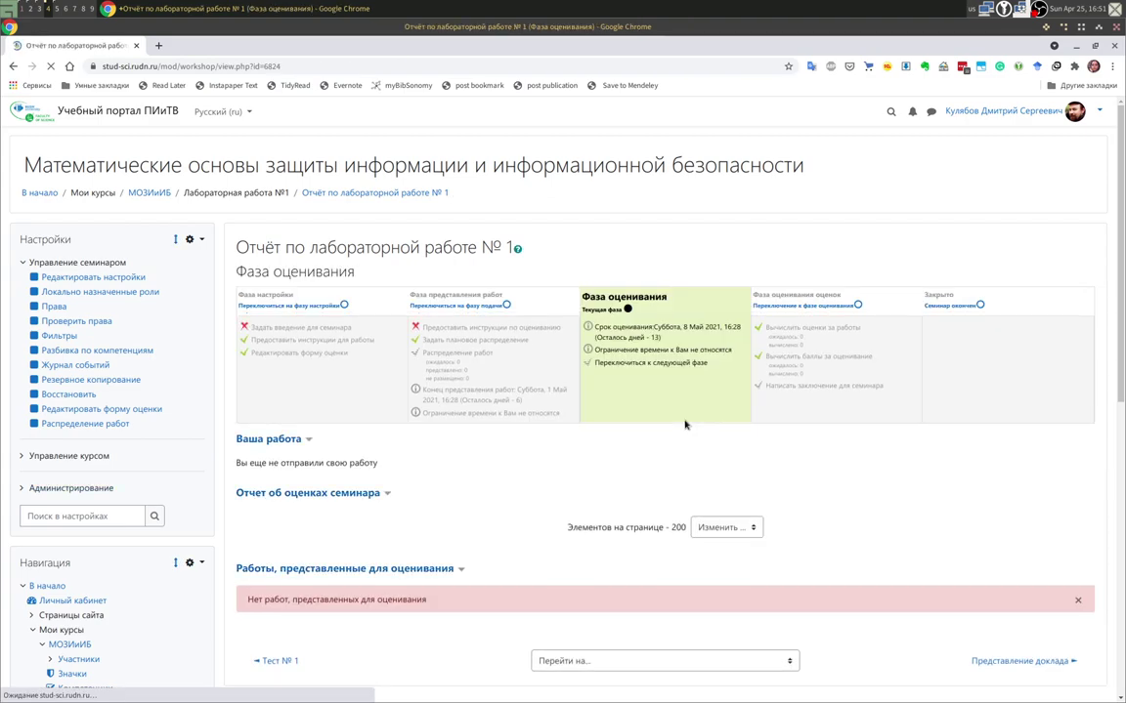
Review the assessment phase page and switch the workshop to Фаза оценивания оценок.
scroll(586, 503, "down", 5)
scroll(391, 391, "up", 2)
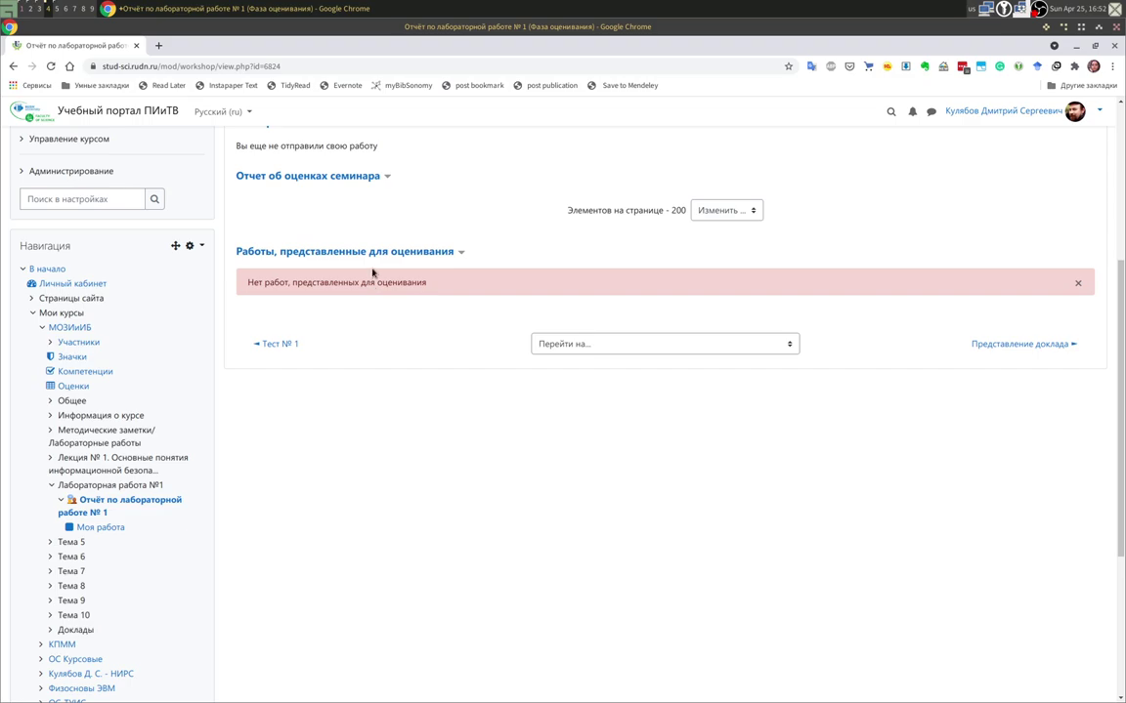
scroll(721, 490, "up", 4)
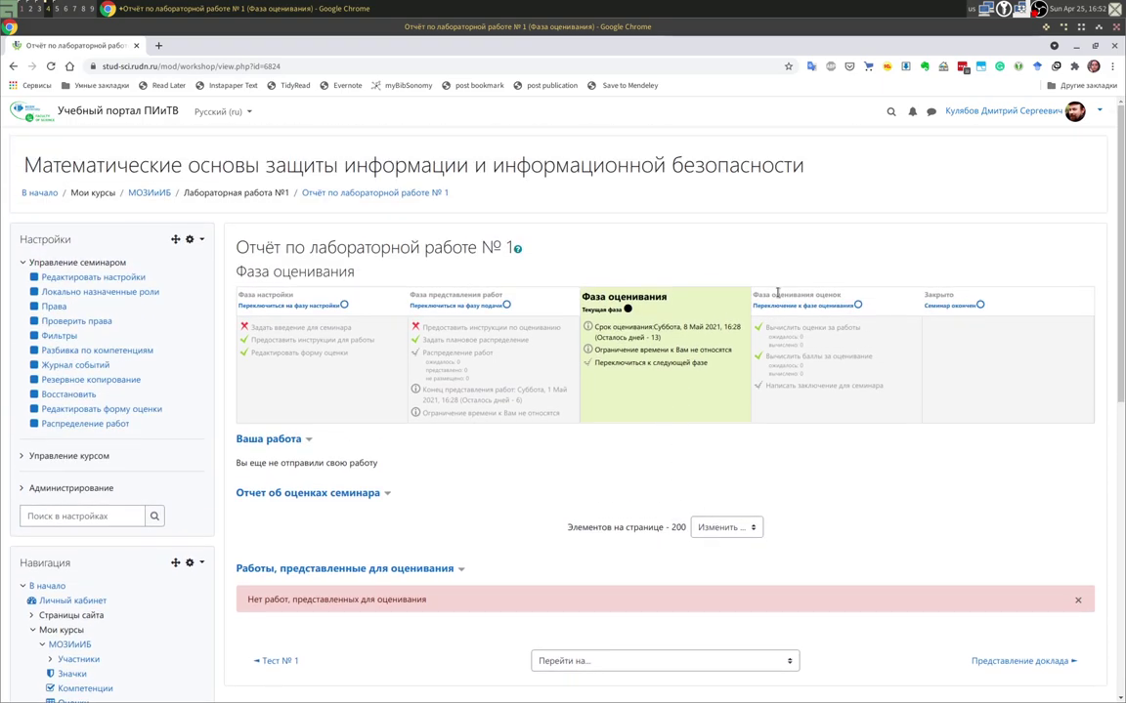
scroll(489, 585, "down", 3)
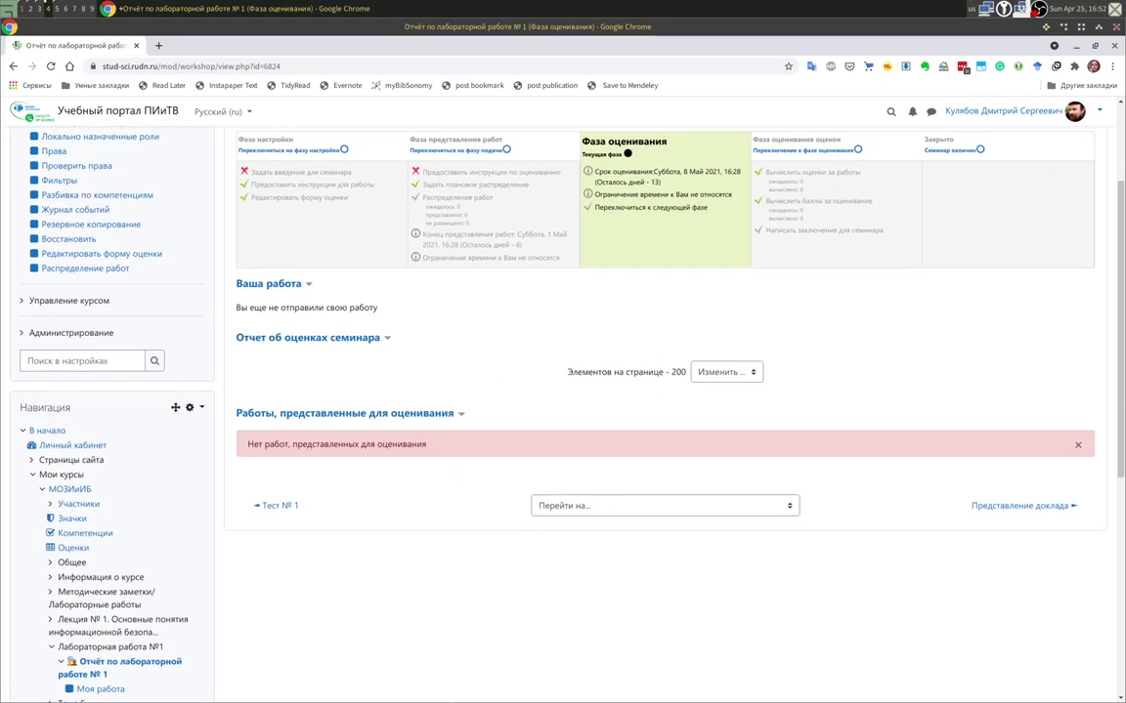
scroll(666, 520, "up", 1)
scroll(666, 520, "up", 1)
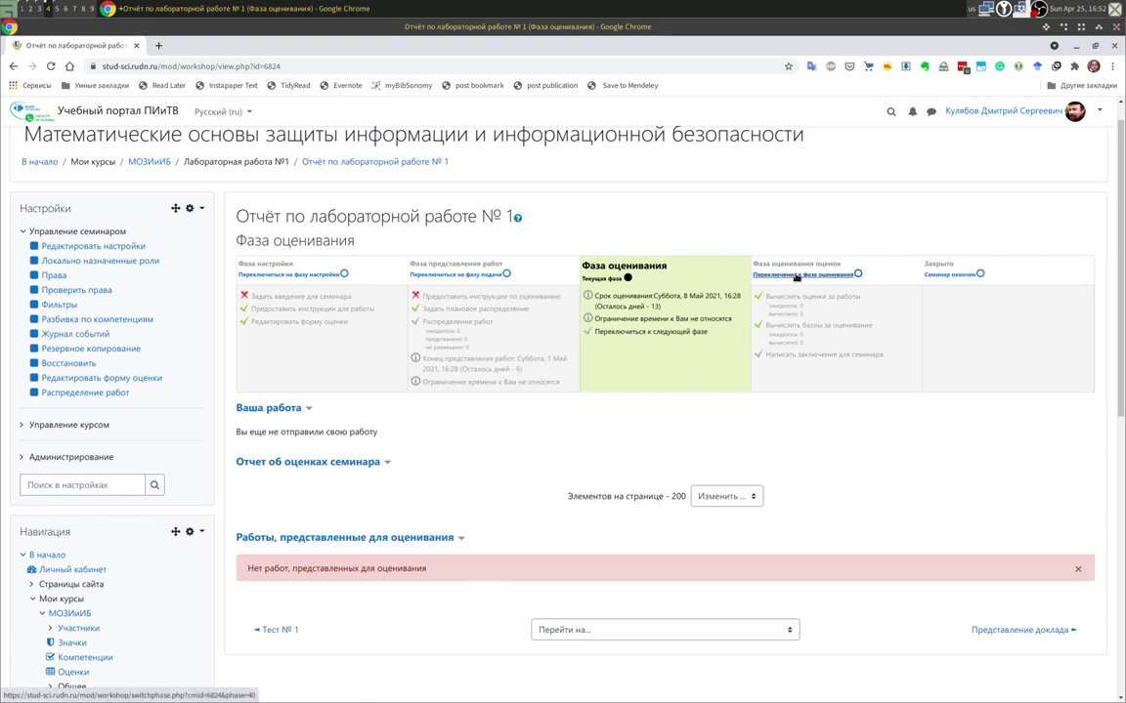
left_click(797, 277)
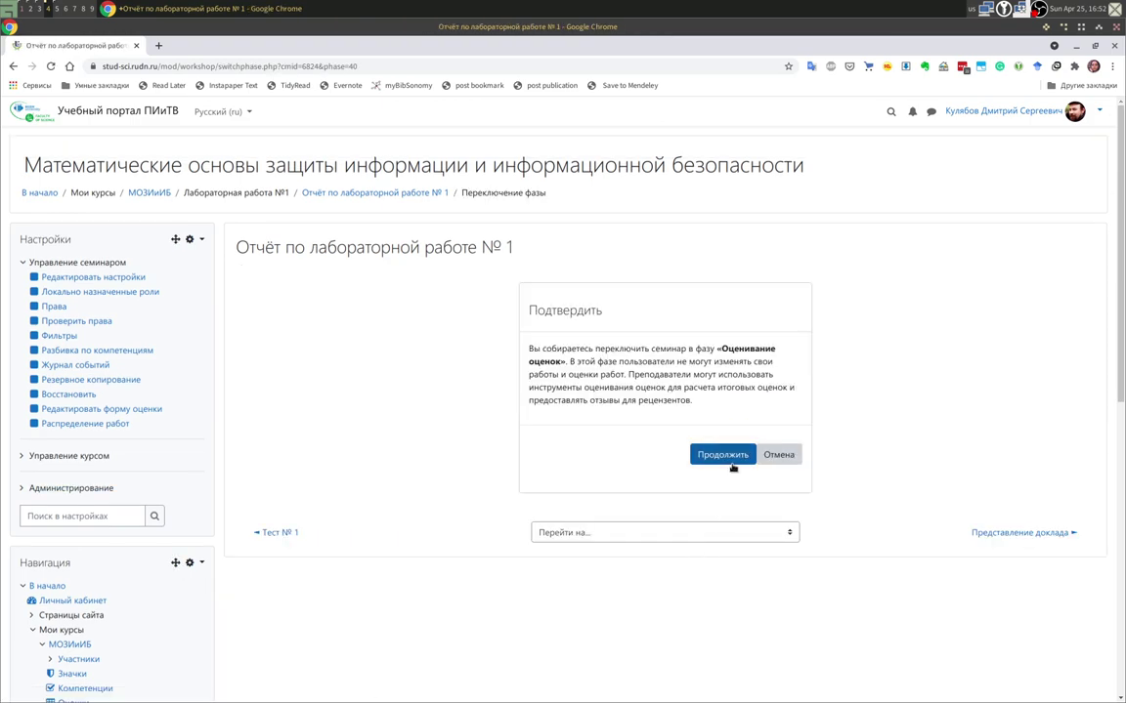
left_click(732, 466)
Examine the strictness options and the help text for Сравнение оценок in the grading evaluation settings.
scroll(629, 613, "down", 2)
scroll(629, 612, "down", 3)
left_click(510, 188)
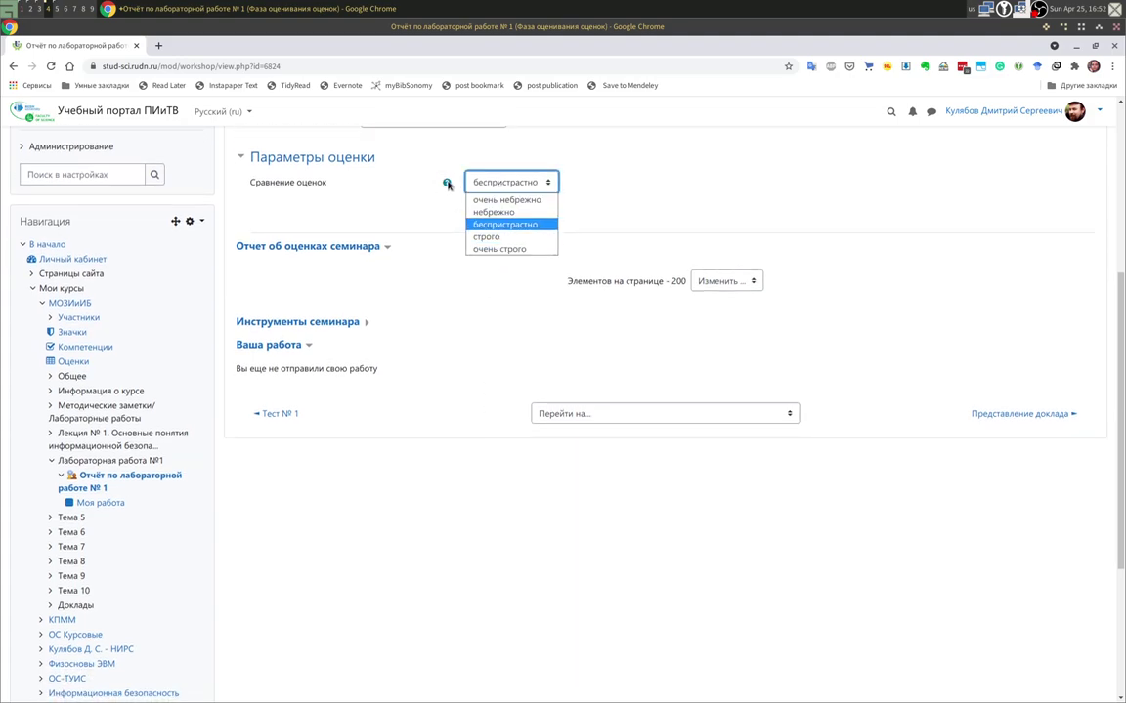
left_click(448, 184)
left_click(447, 183)
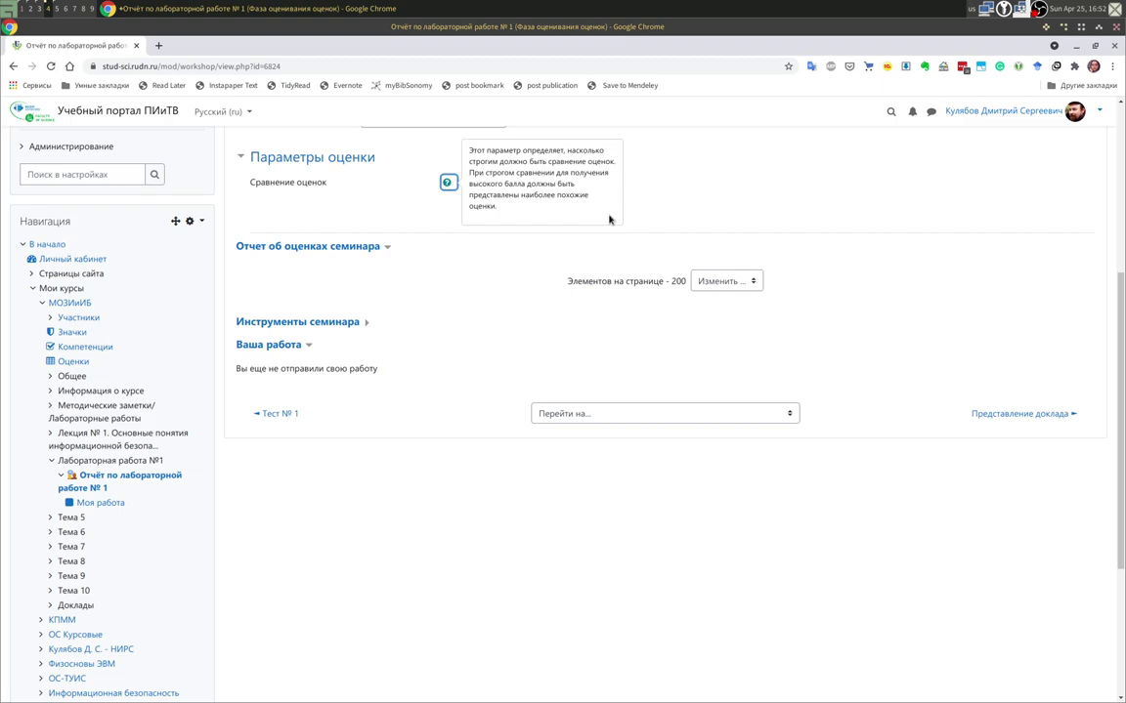
left_click(716, 211)
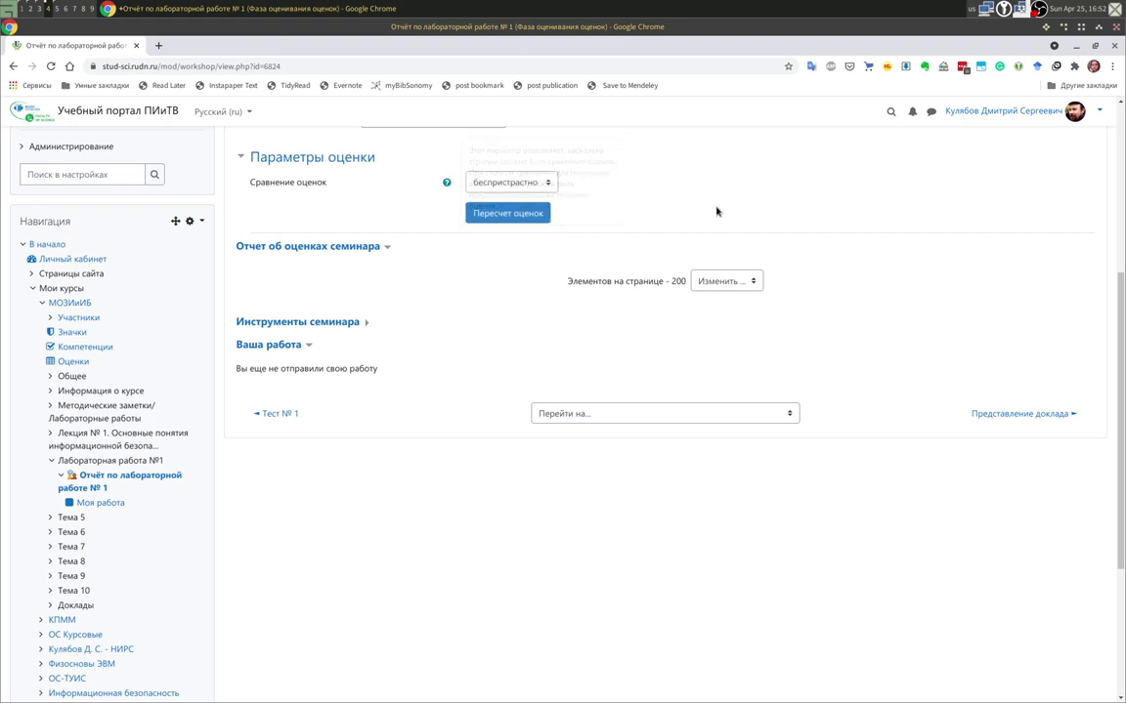
left_click(512, 188)
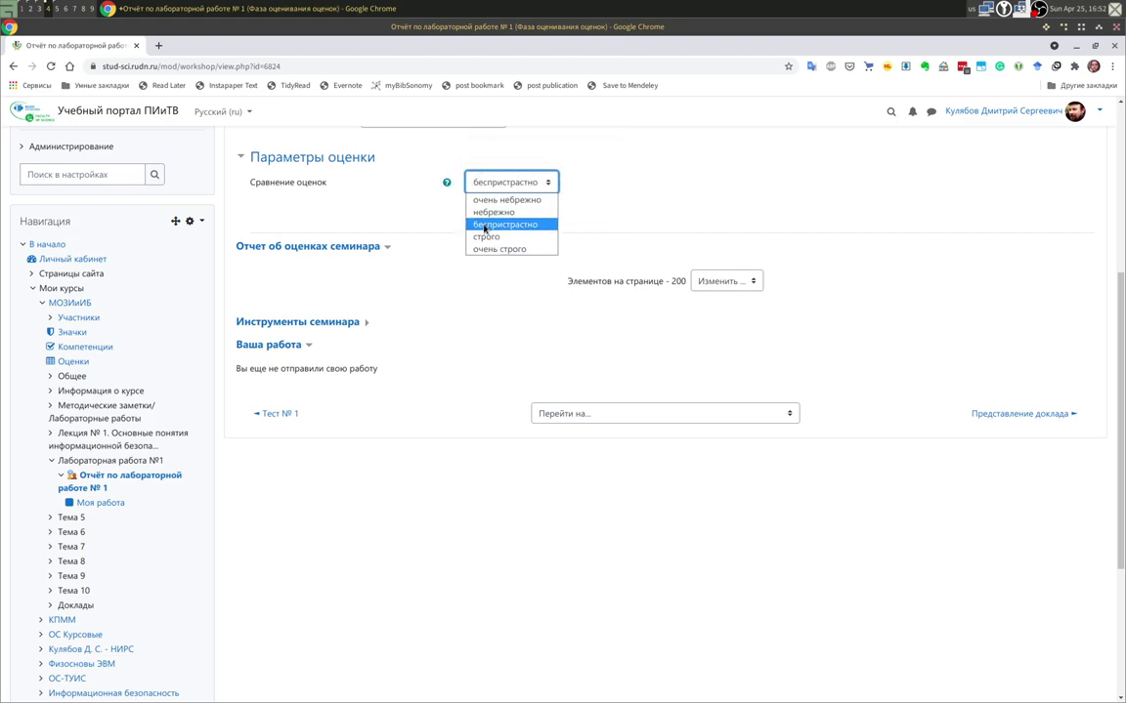
left_click(634, 223)
Recalculate the workshop grades using Сравнение с лучшей оценкой with the беспристрастно comparison.
scroll(575, 219, "up", 3)
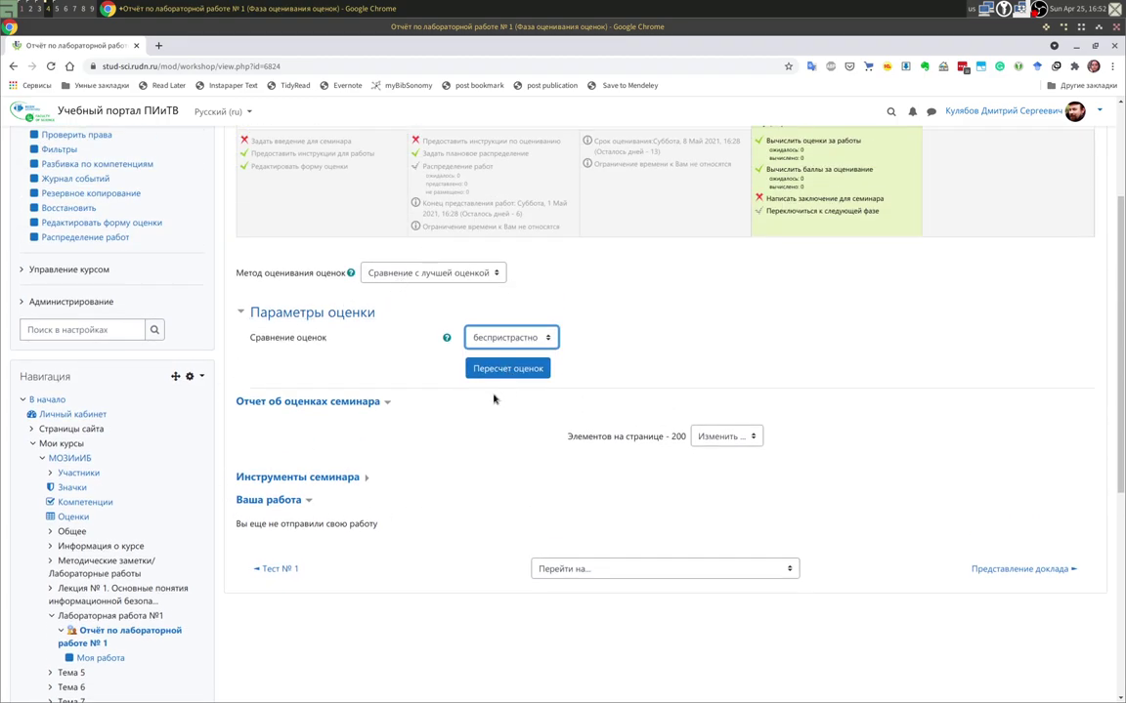
left_click(430, 274)
left_click(428, 287)
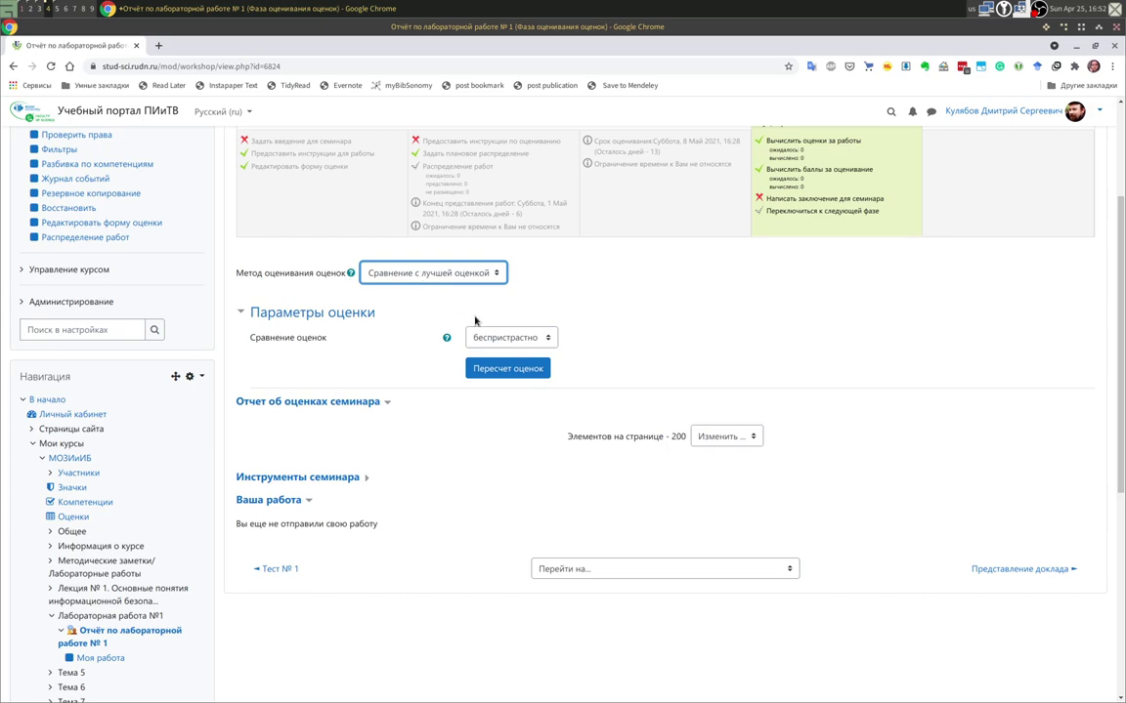
left_click(508, 369)
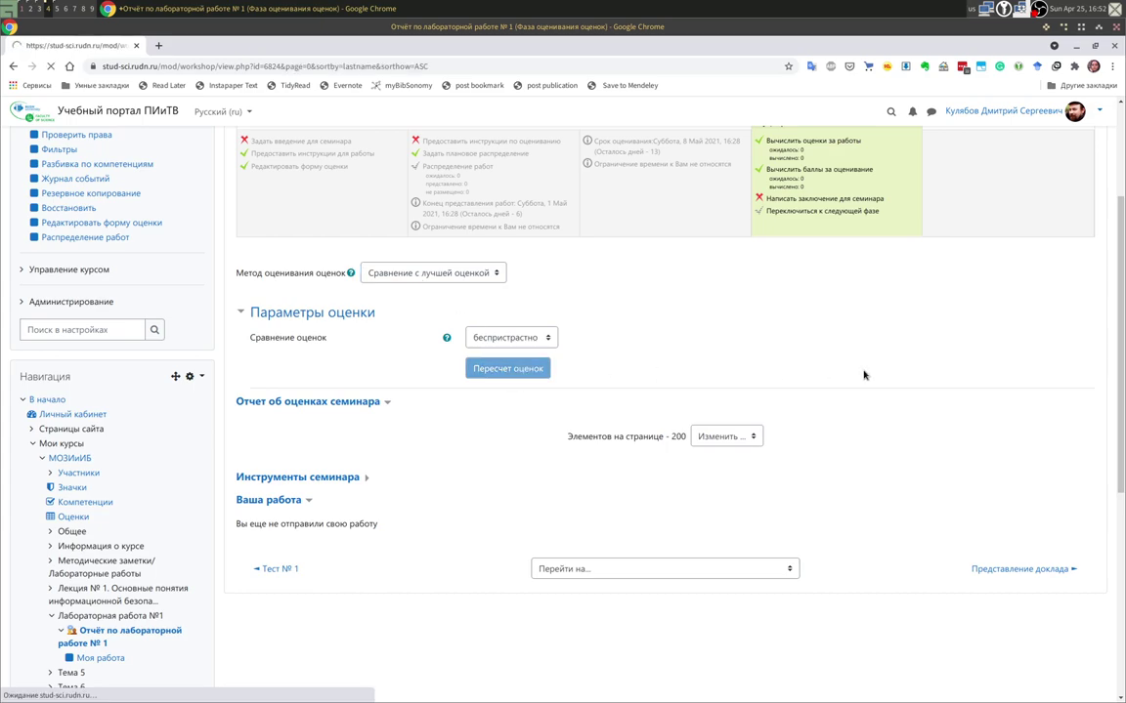
Review the grading evaluation page and close the workshop by switching it to its final phase.
scroll(557, 411, "down", 3)
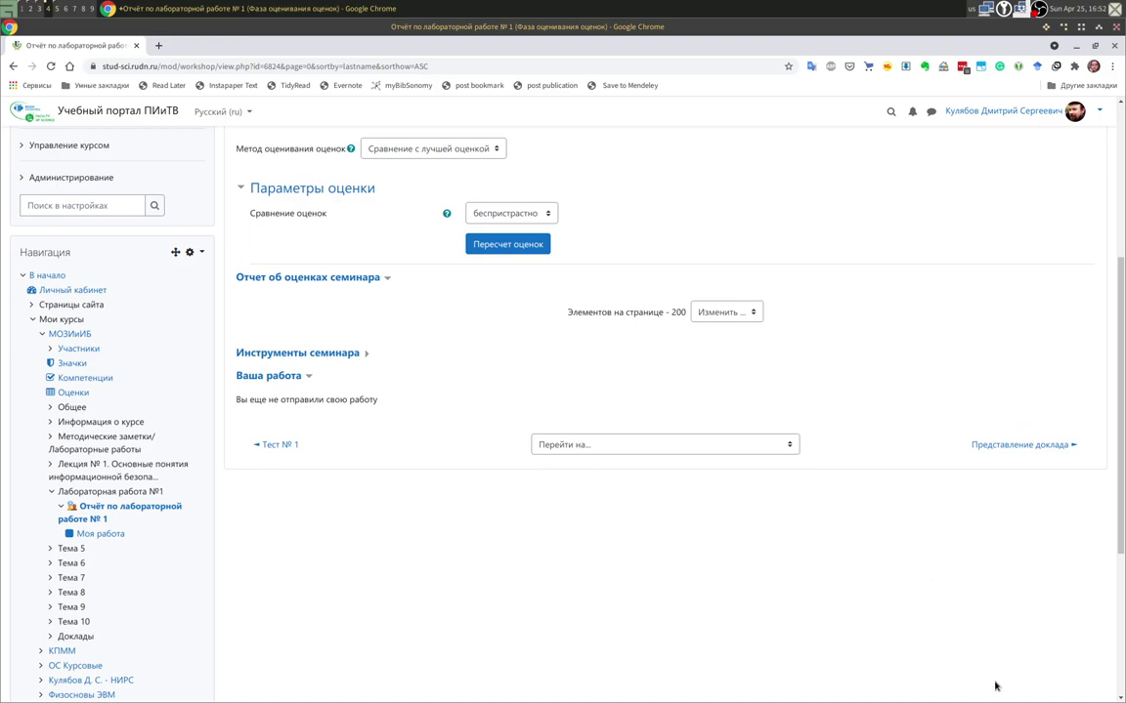
scroll(922, 613, "up", 3)
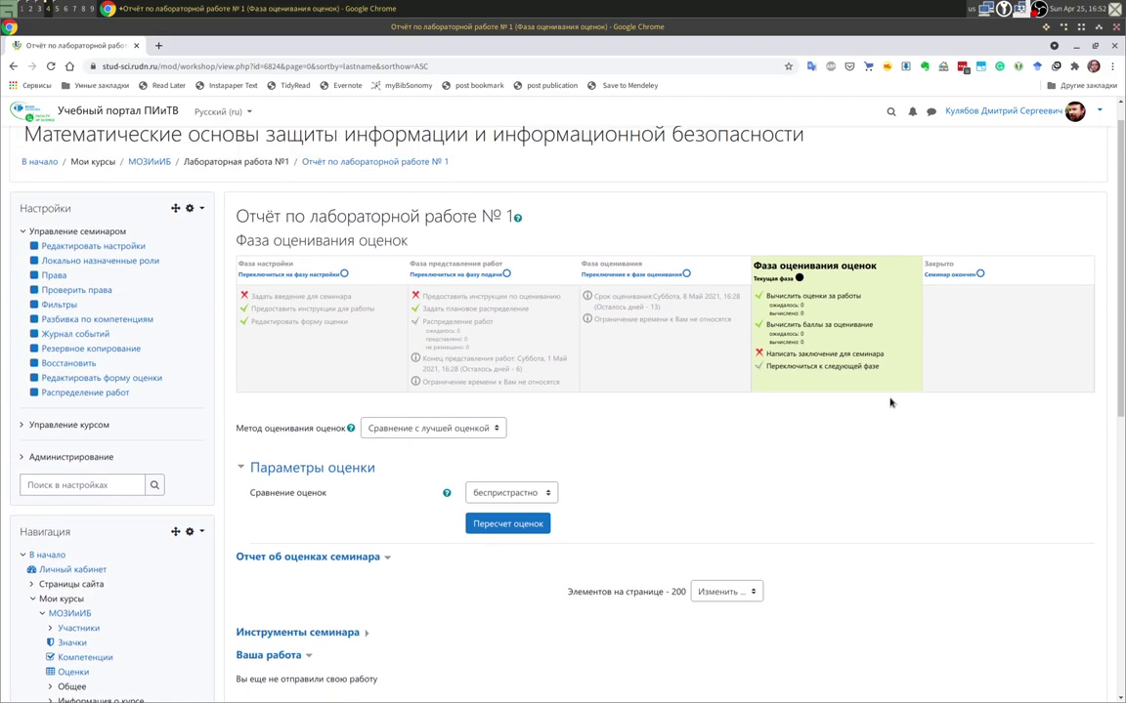
left_click(958, 275)
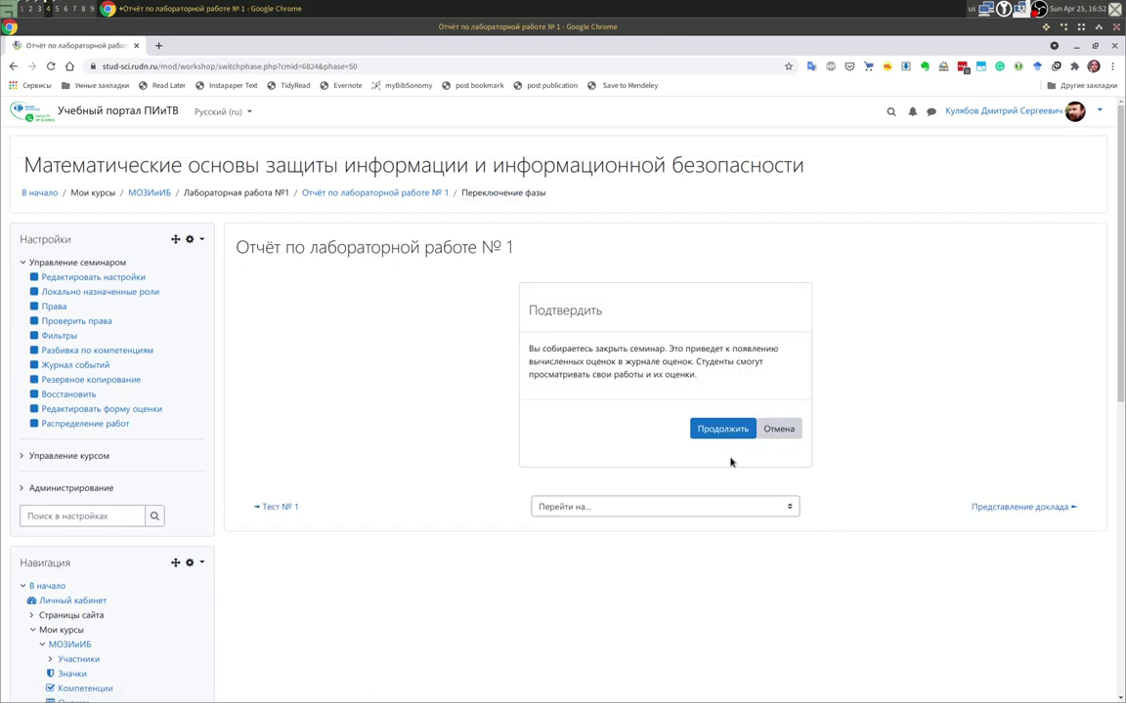
left_click(722, 430)
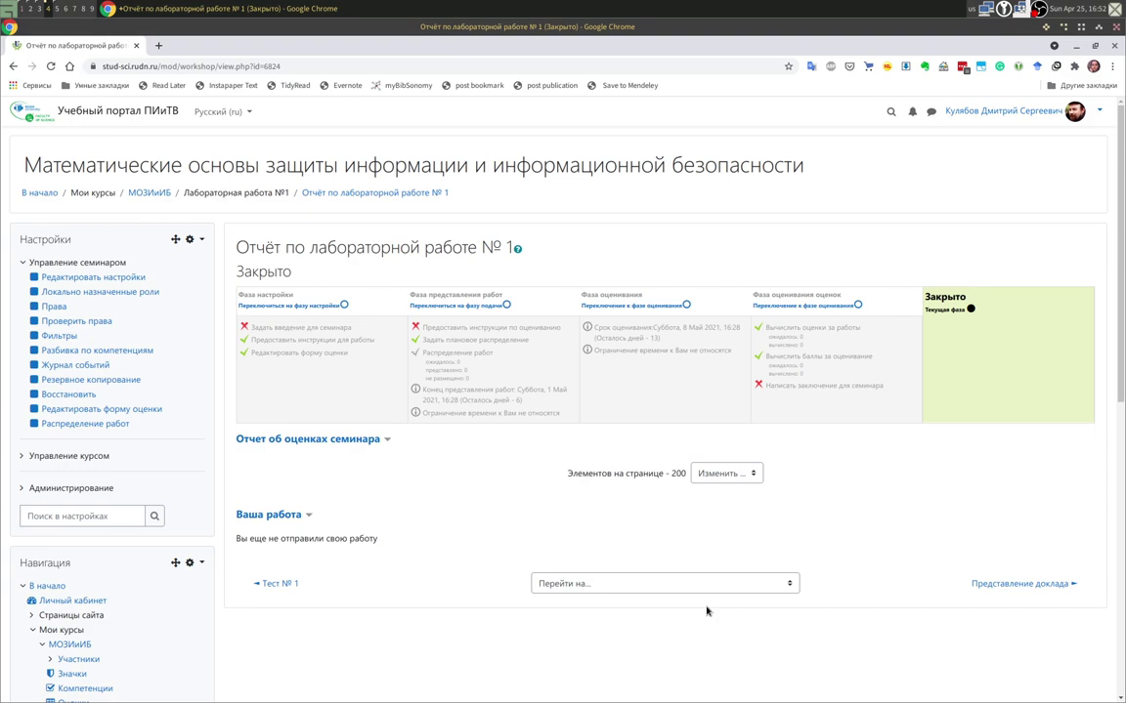
Switch the closed workshop back to Фаза представления работ and confirm the phase change.
left_click(454, 305)
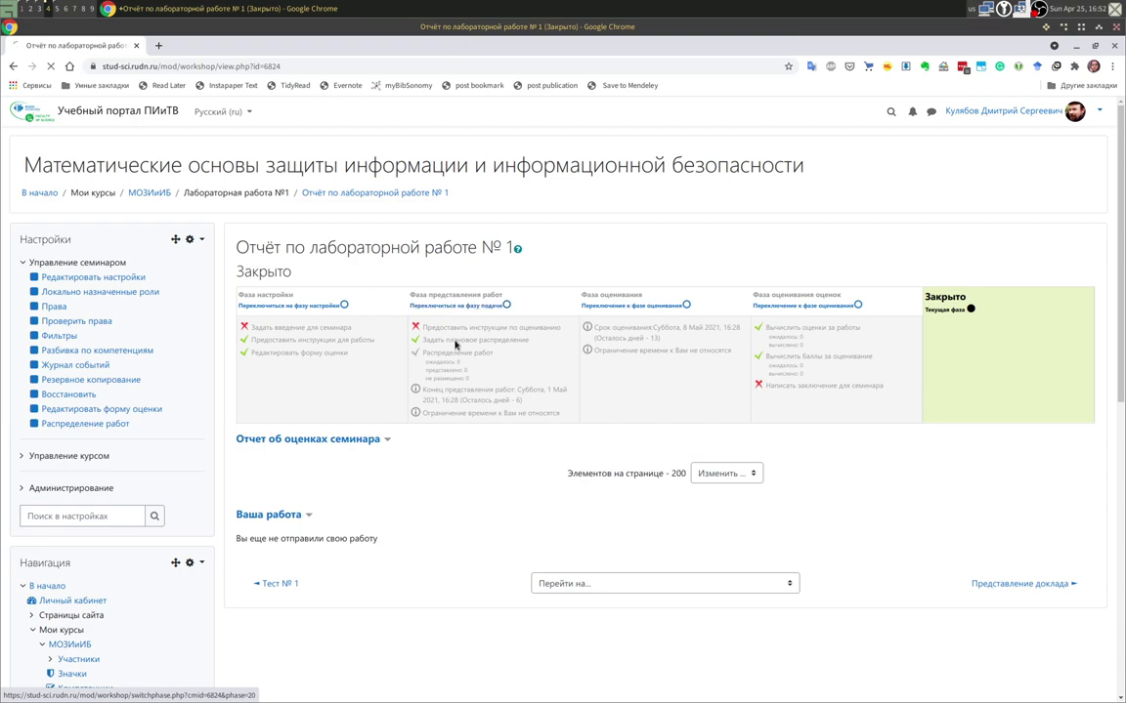
key("Return")
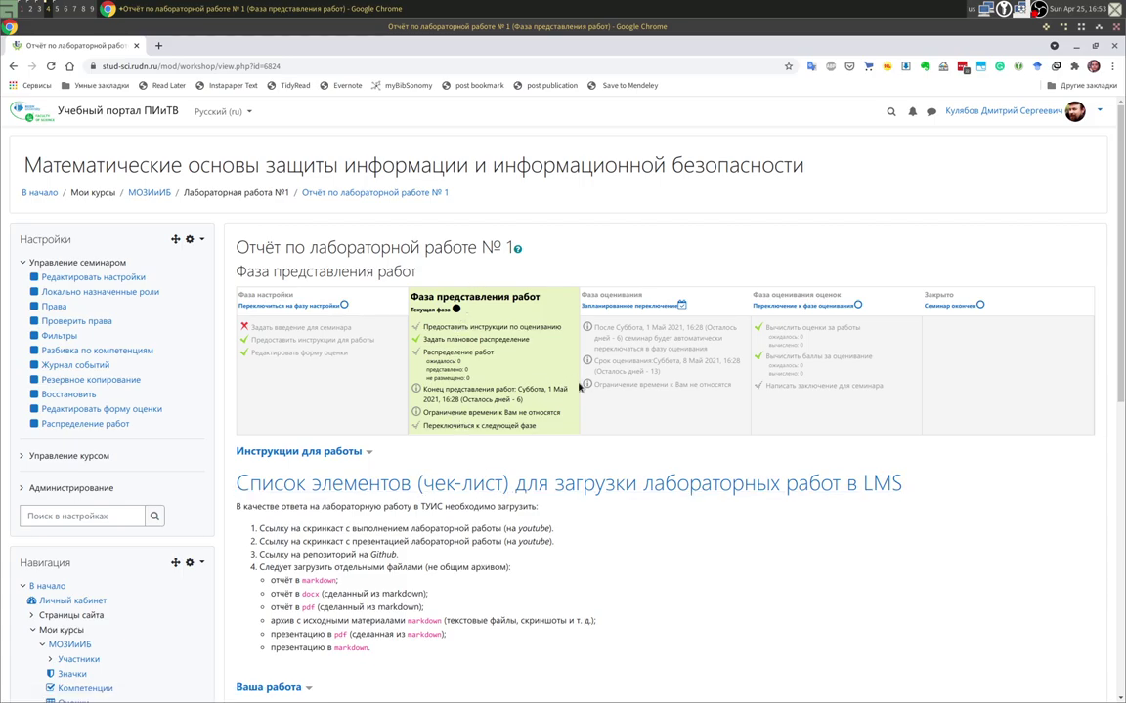
Start preparing your own submission in the workshop and look over the Работа form.
scroll(354, 360, "down", 3)
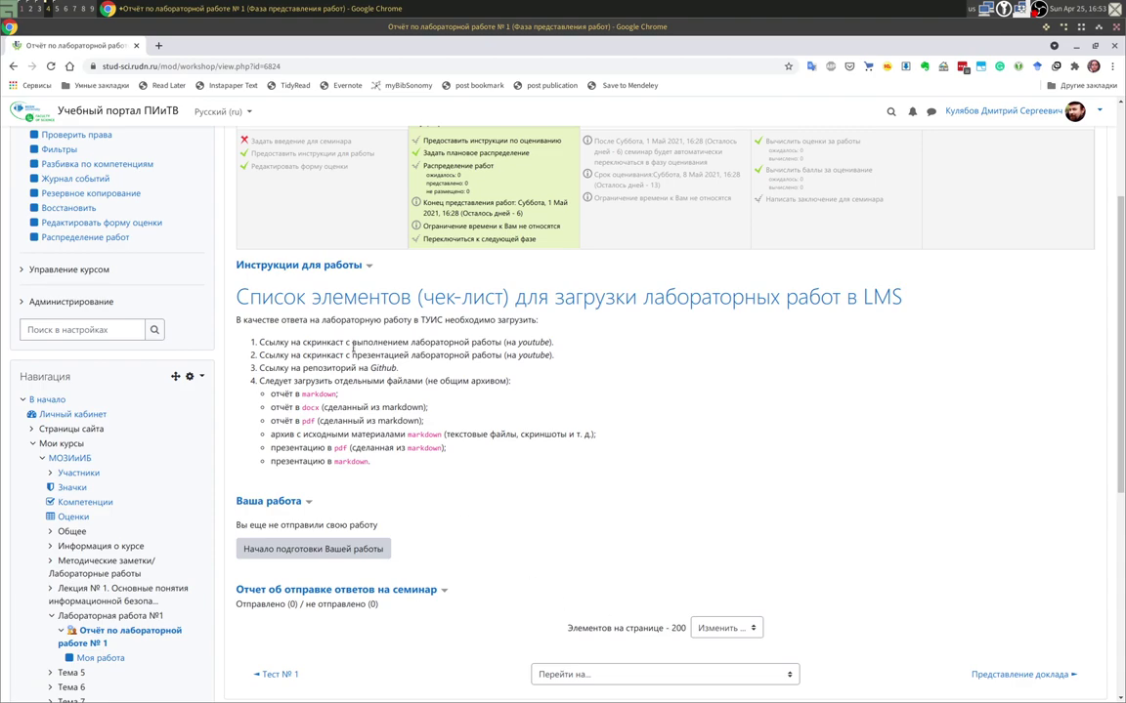
left_click(308, 548)
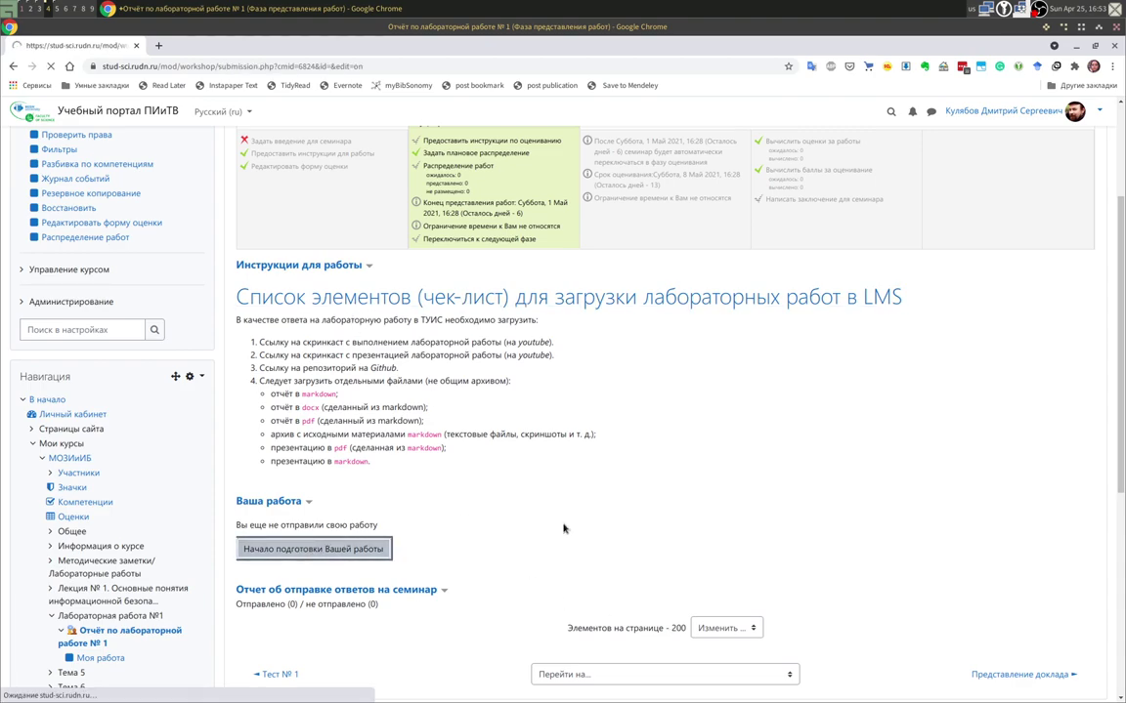
scroll(293, 581, "down", 1)
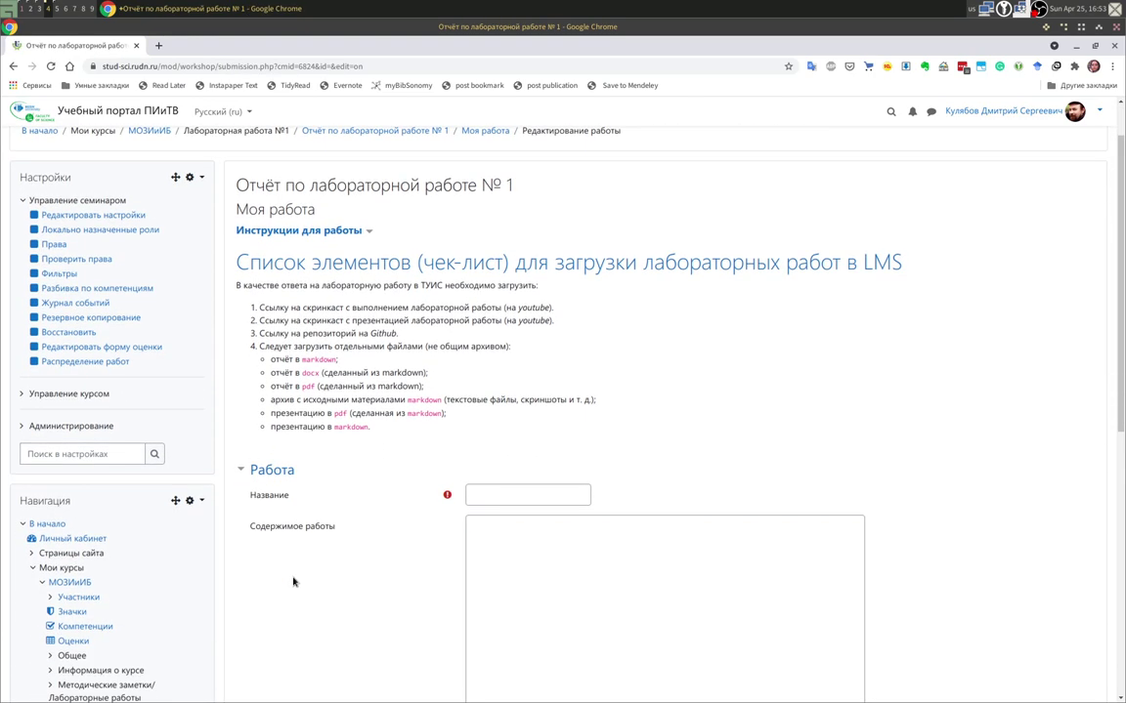
scroll(293, 581, "down", 5)
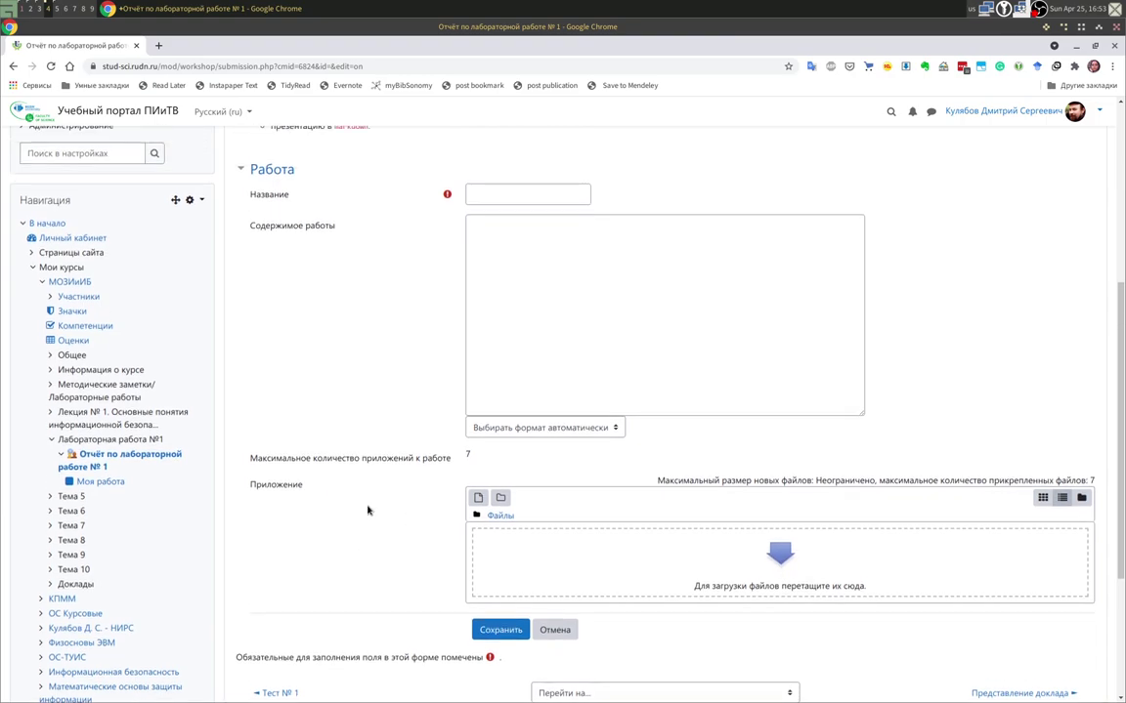
scroll(362, 531, "up", 1)
Set the format of the submission's content to Формат Markdown and place the cursor in Содержимое работы.
left_click(571, 217)
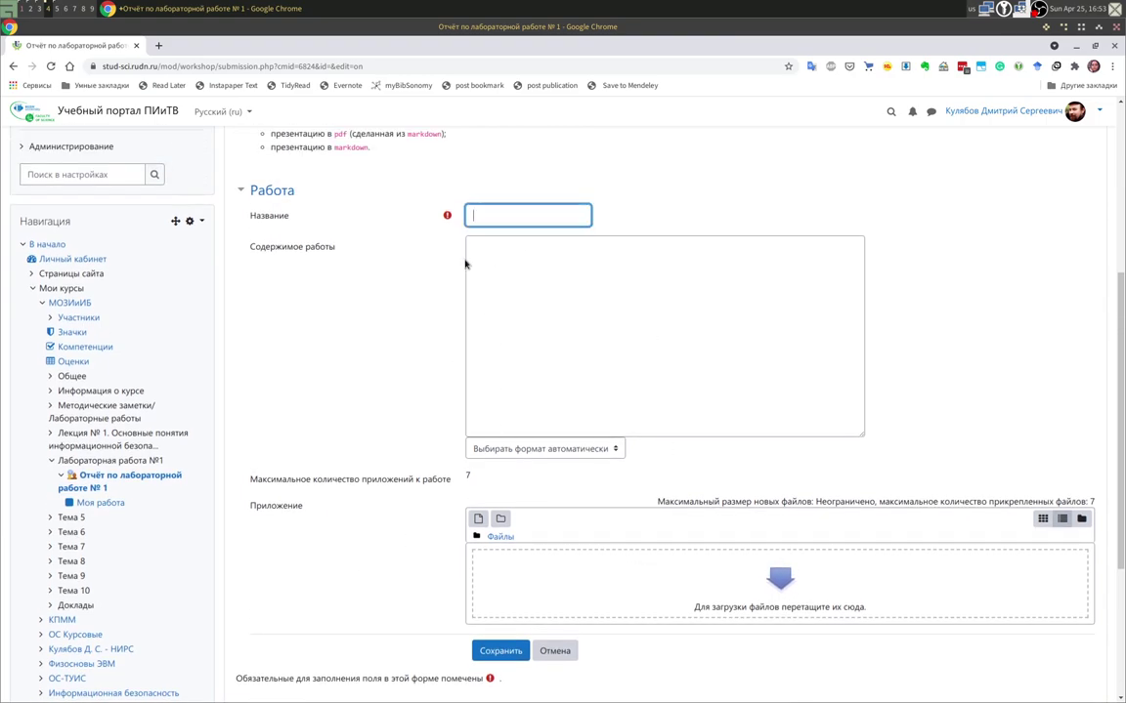
left_click(473, 261)
left_click(528, 461)
left_click(513, 515)
left_click(517, 274)
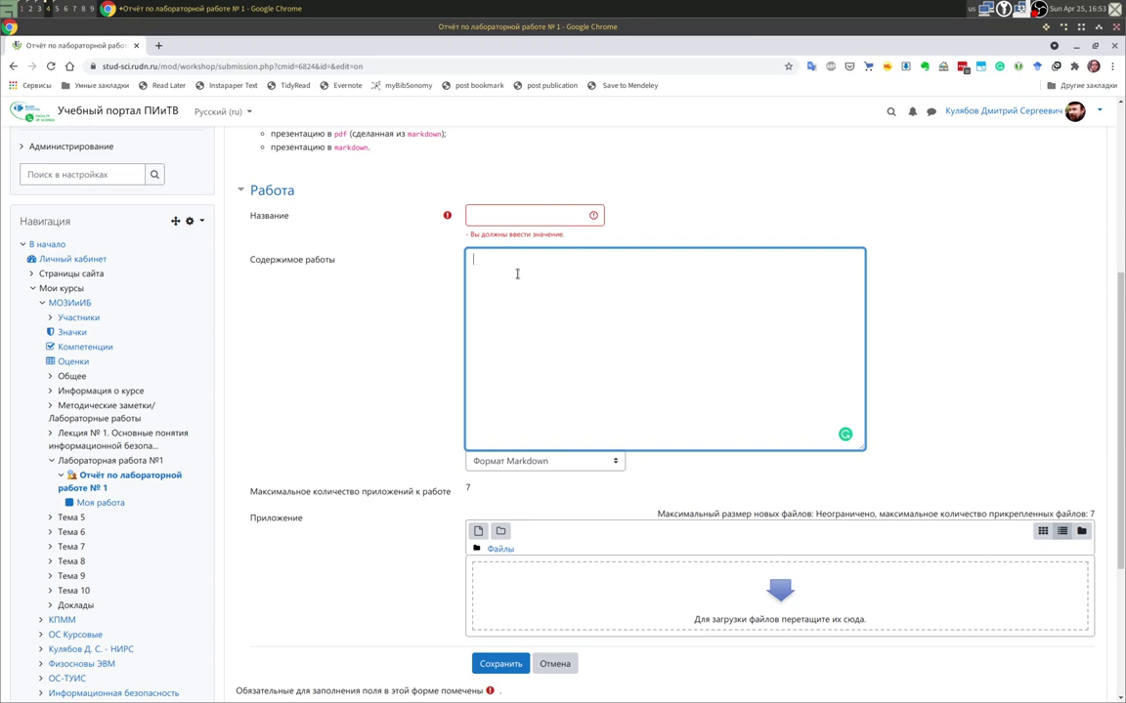
Examine the attachment area of the submission form and leave the form without saving.
scroll(721, 524, "down", 3)
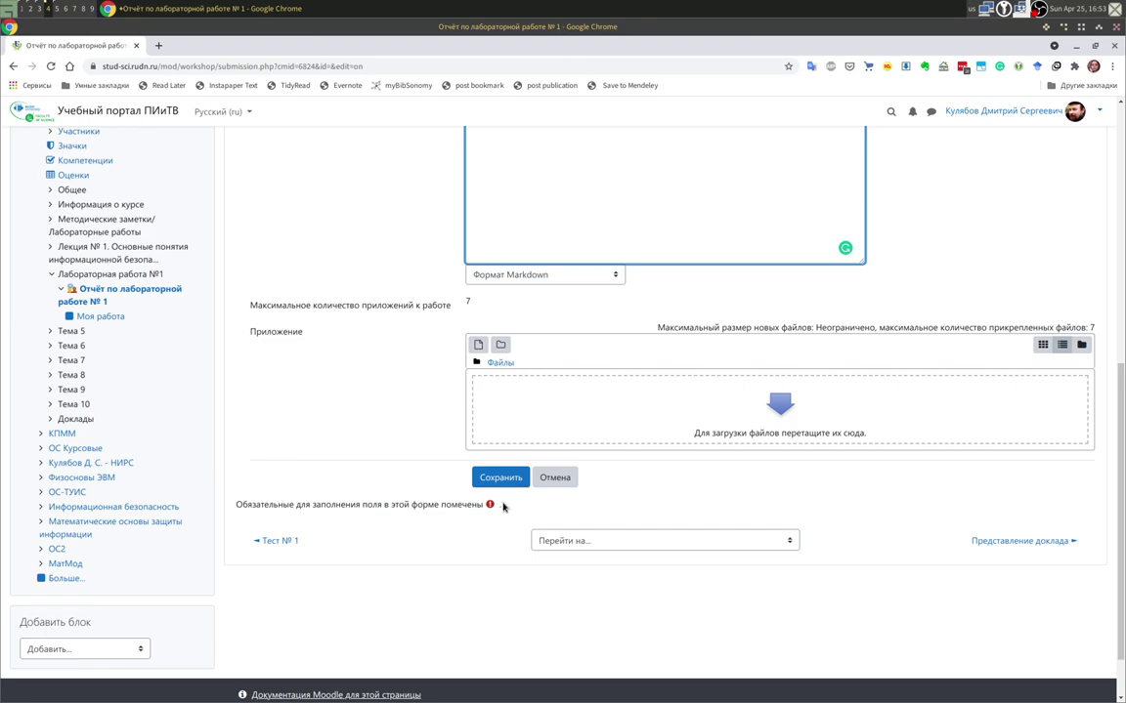
scroll(449, 440, "up", 5)
scroll(295, 522, "up", 1)
key("ctrl+w")
left_click(664, 139)
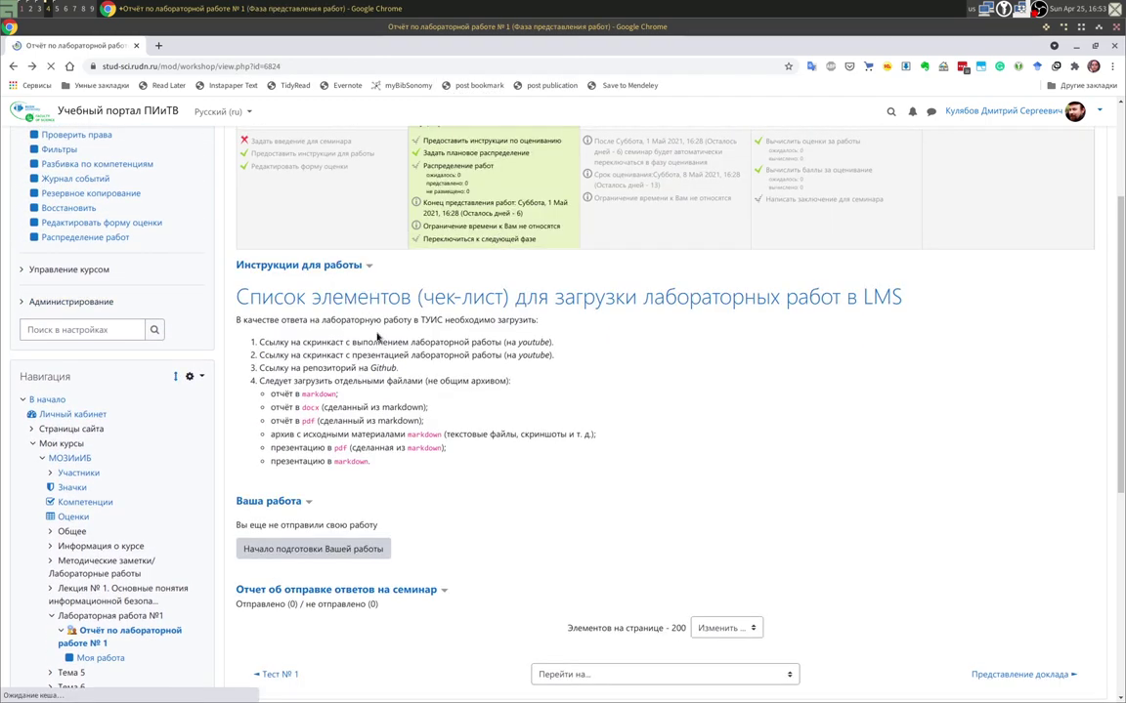
Return to the МОЗИиИБ course page and review the Лекция № 1 and Лабораторная работа №1 sections.
scroll(512, 589, "up", 2)
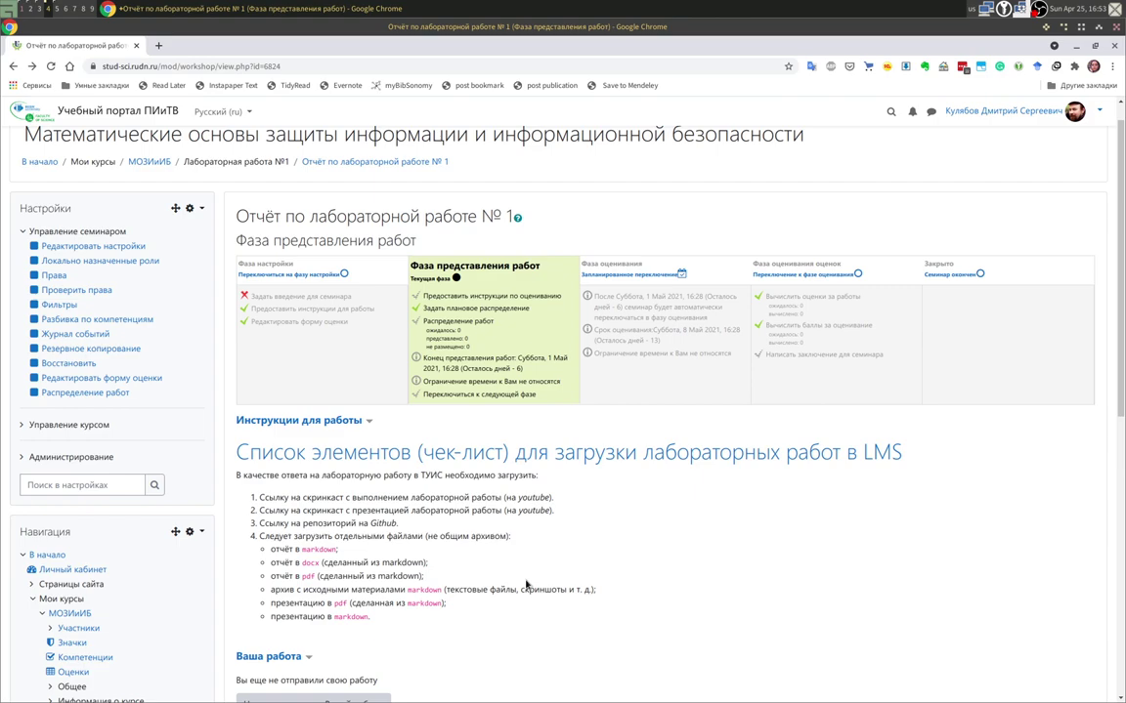
left_click(148, 162)
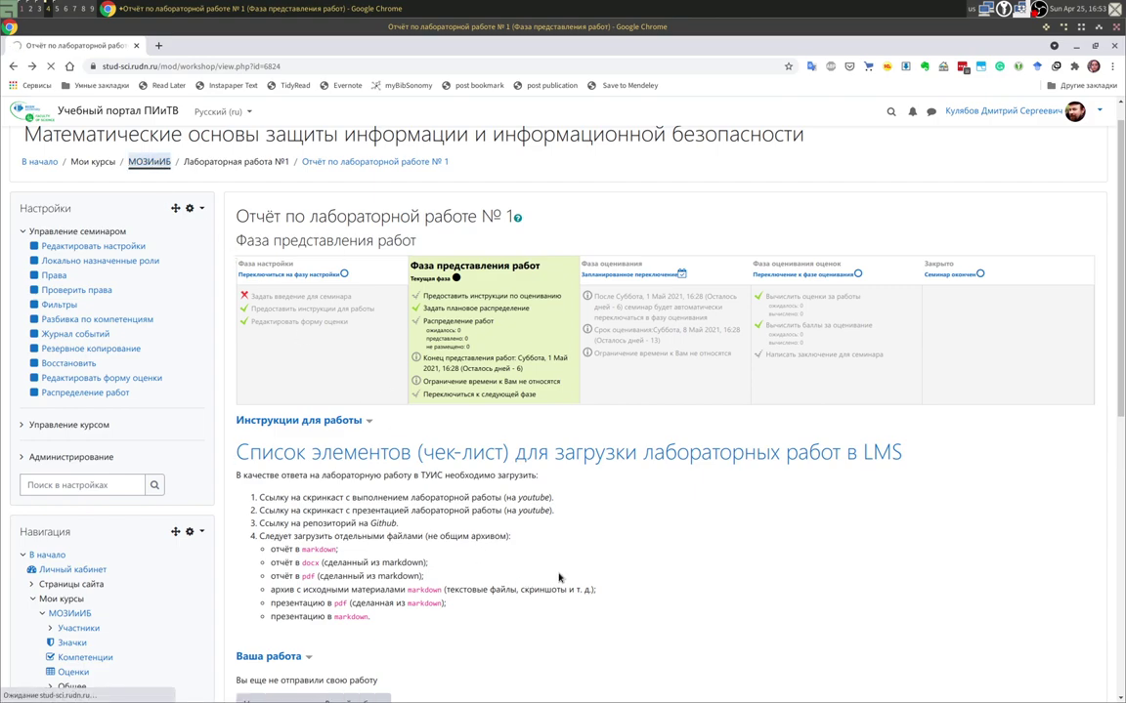
scroll(552, 586, "down", 10)
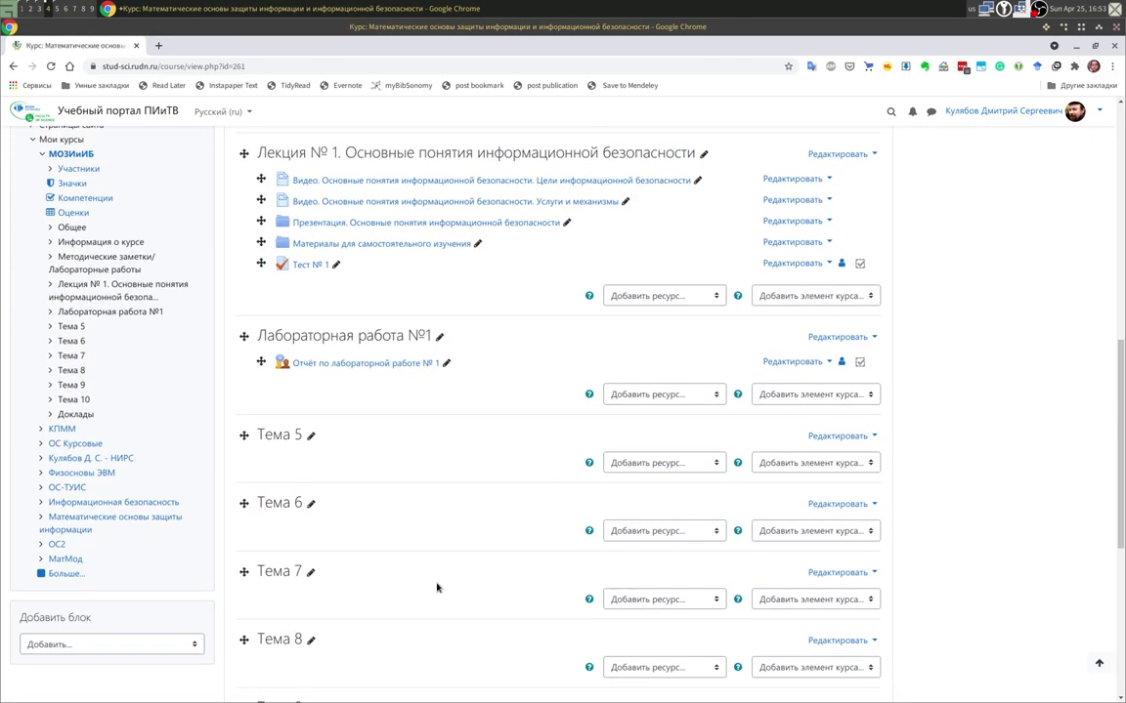
scroll(440, 588, "up", 1)
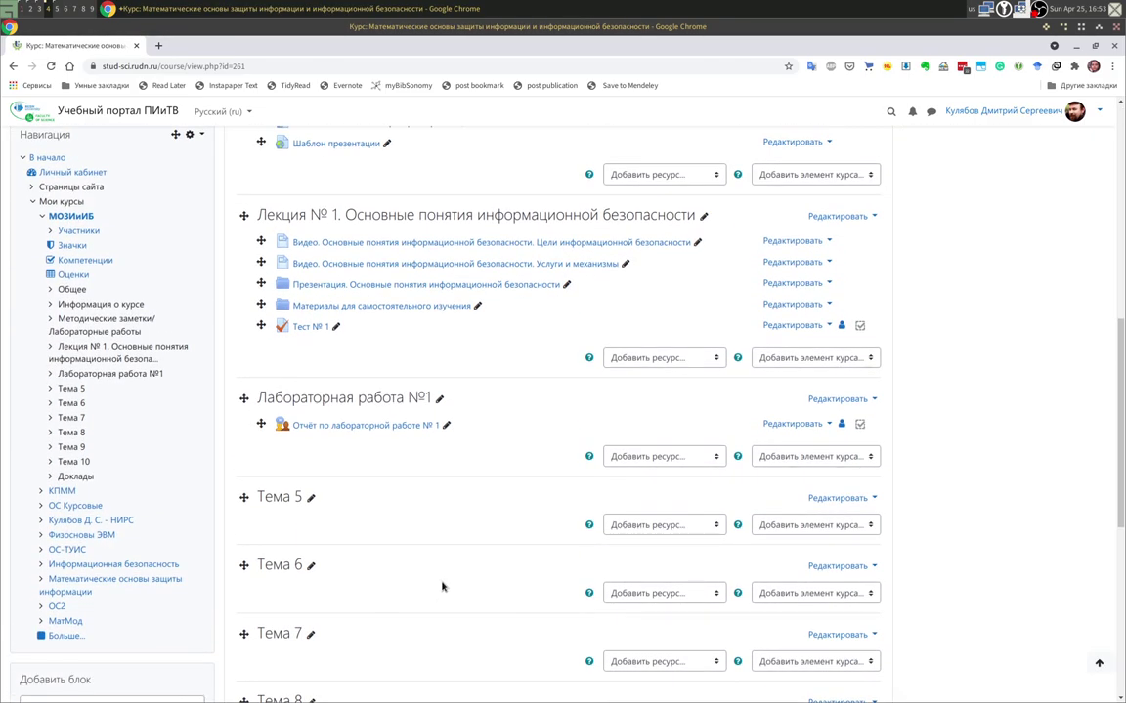